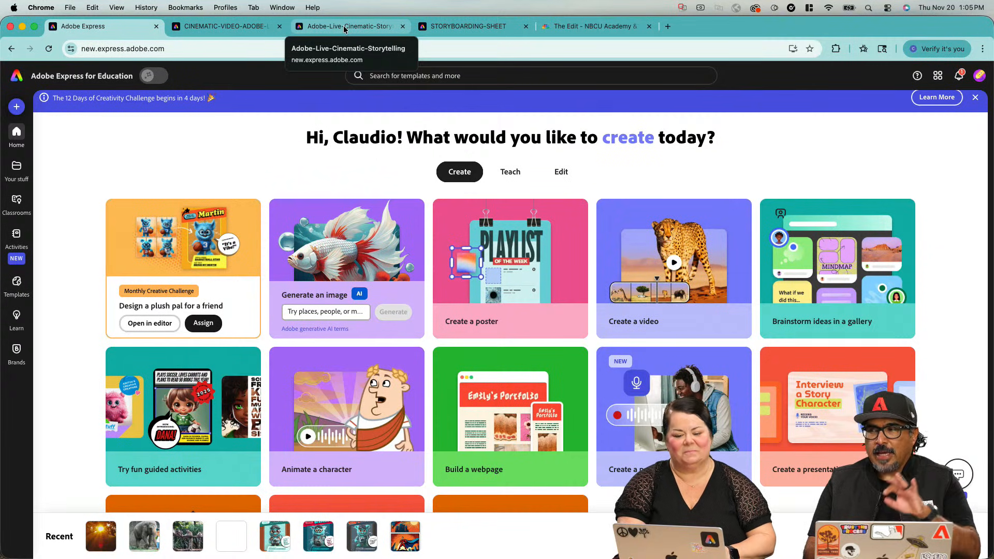
- Open the Adobe-Live-Cinematic-Storytelling webpage and review its sections from the title through Filming Basics to the storyboarding section and template link
left_click(343, 26)
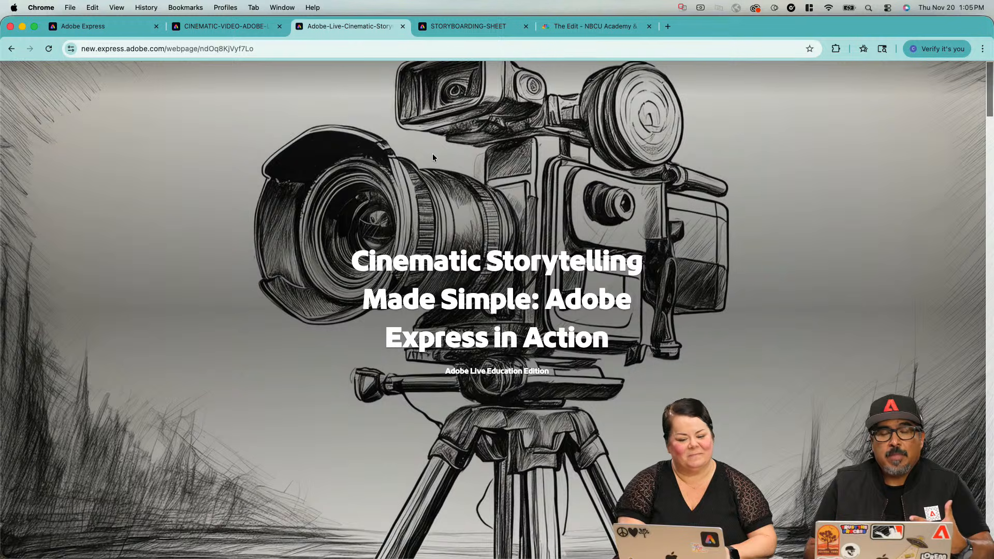
scroll(480, 206, "down", 10)
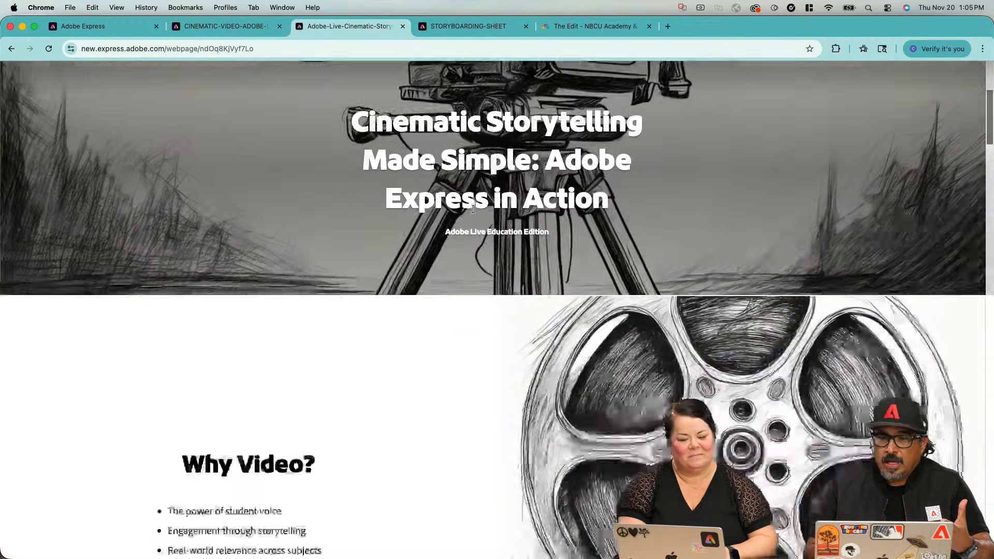
scroll(474, 212, "down", 8)
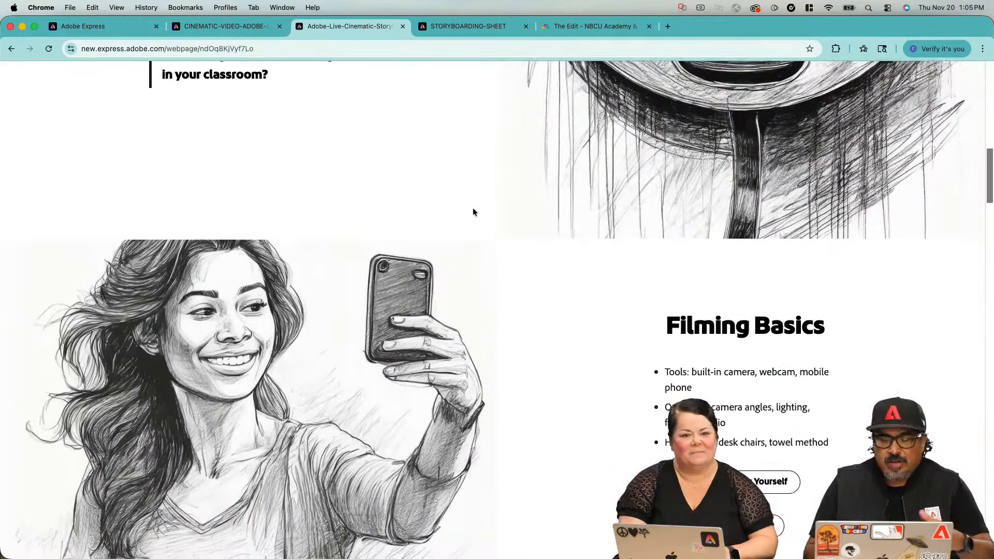
scroll(472, 212, "down", 2)
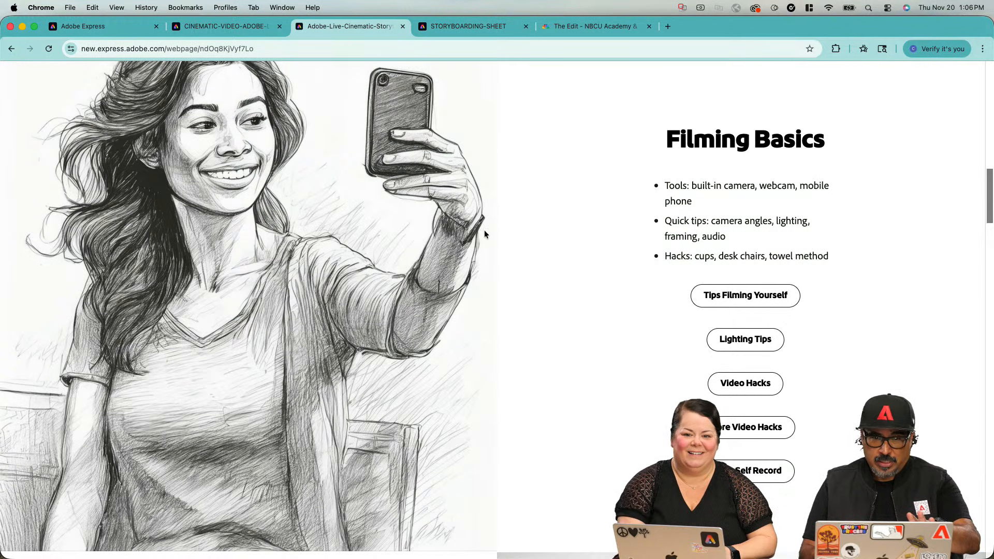
scroll(484, 234, "down", 10)
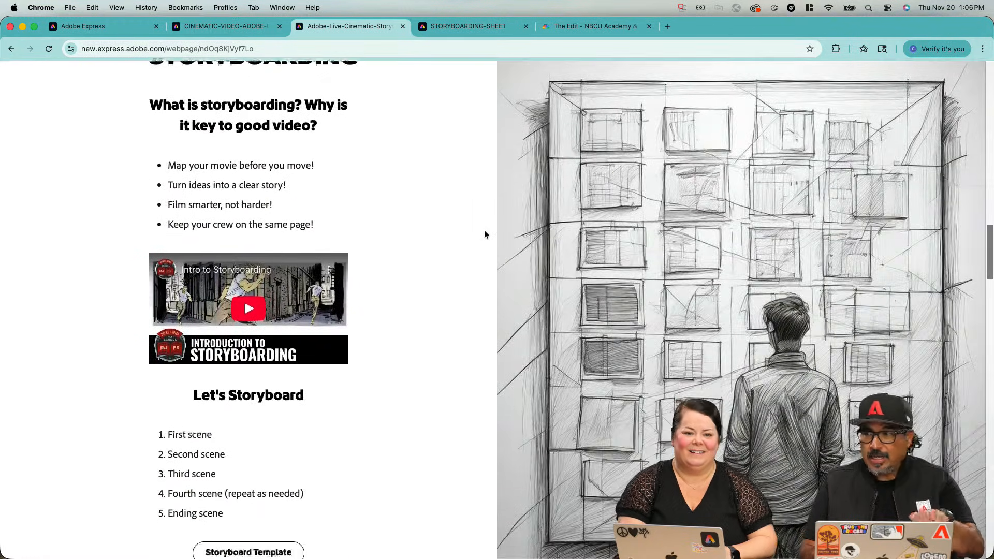
scroll(485, 234, "down", 1)
scroll(485, 234, "down", 1)
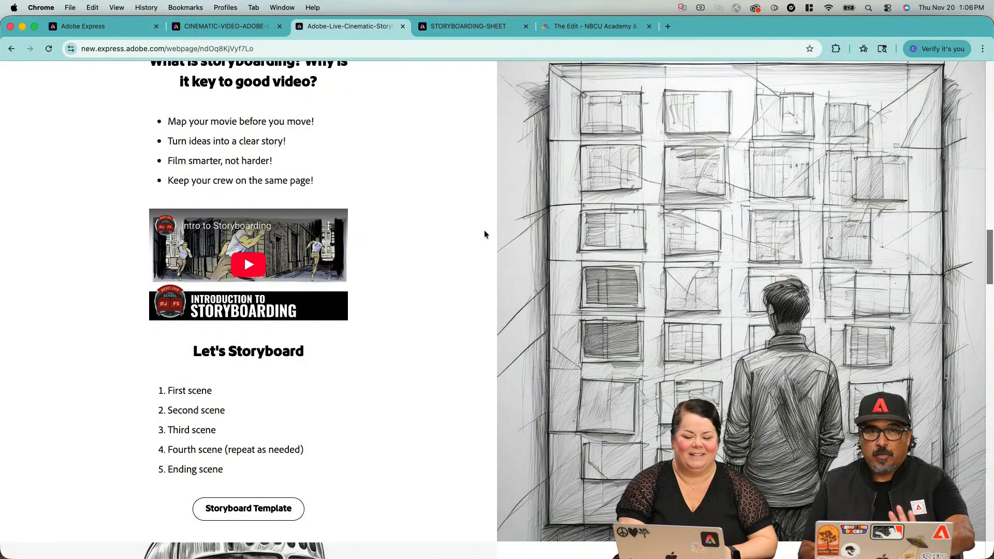
scroll(484, 234, "up", 1)
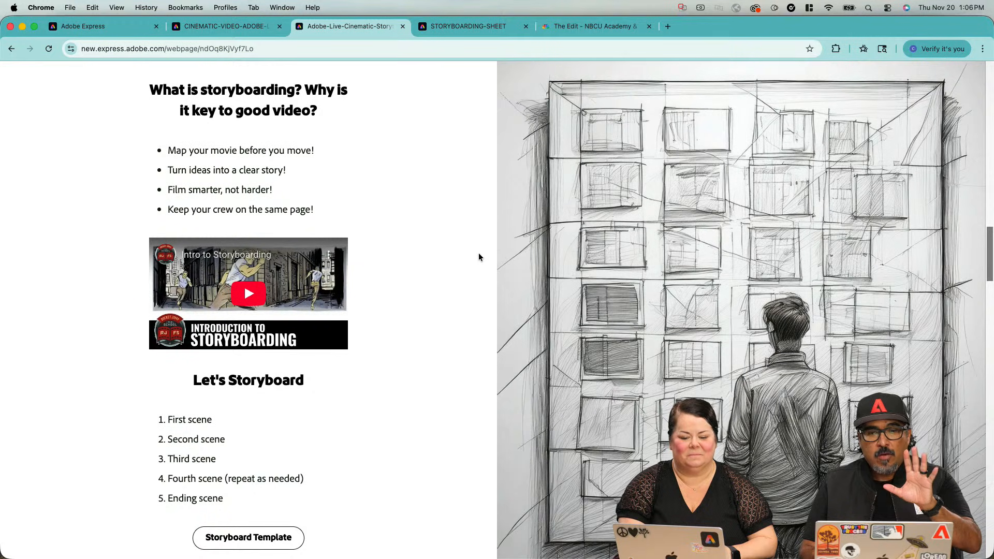
scroll(469, 258, "down", 4)
scroll(469, 259, "down", 4)
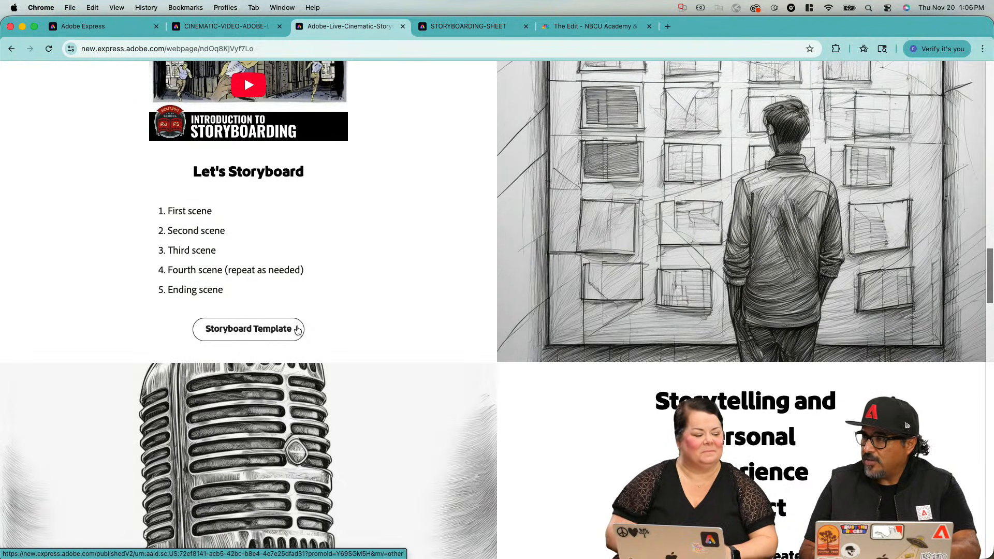
- Open the STORYBOARDING-SHEET template, look over its pages, and remix it into an editable copy
left_click(475, 30)
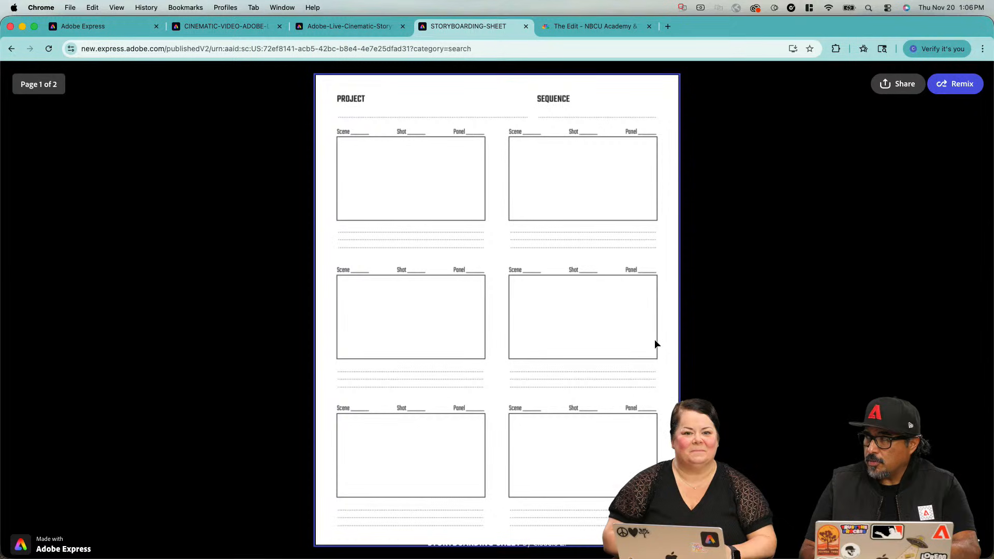
scroll(651, 338, "down", 1)
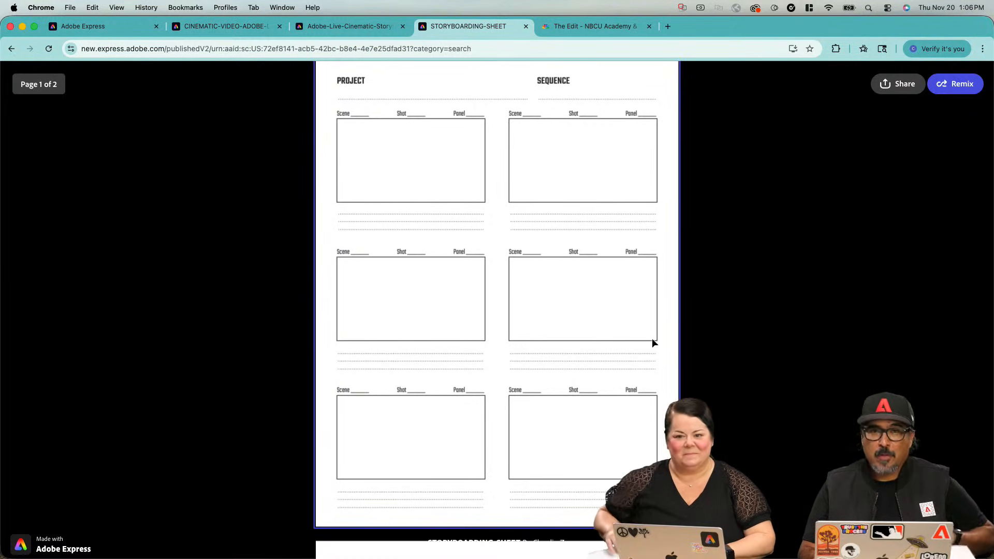
scroll(649, 345, "down", 3)
scroll(649, 344, "down", 7)
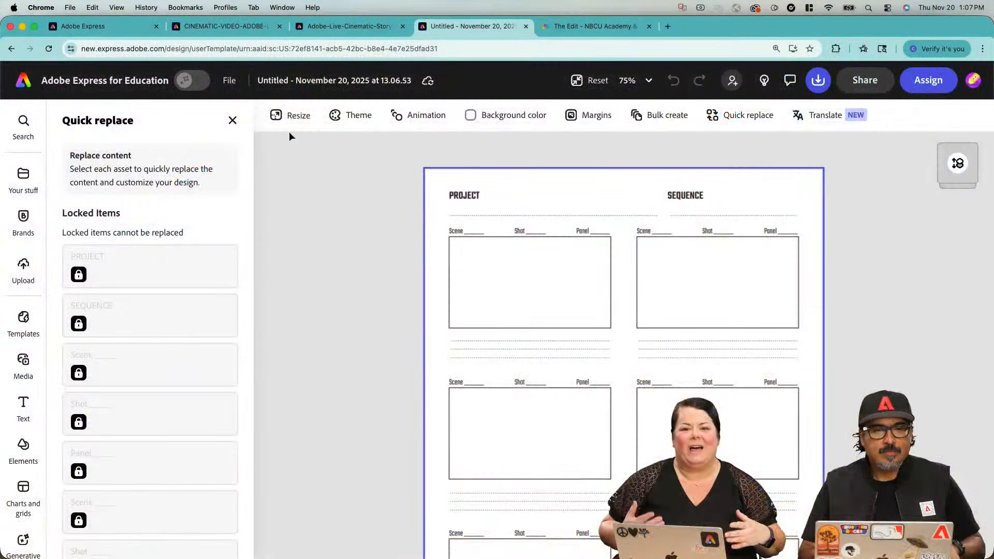
- Close the Quick replace options and enlarge the storyboard view to 100%
left_click(233, 121)
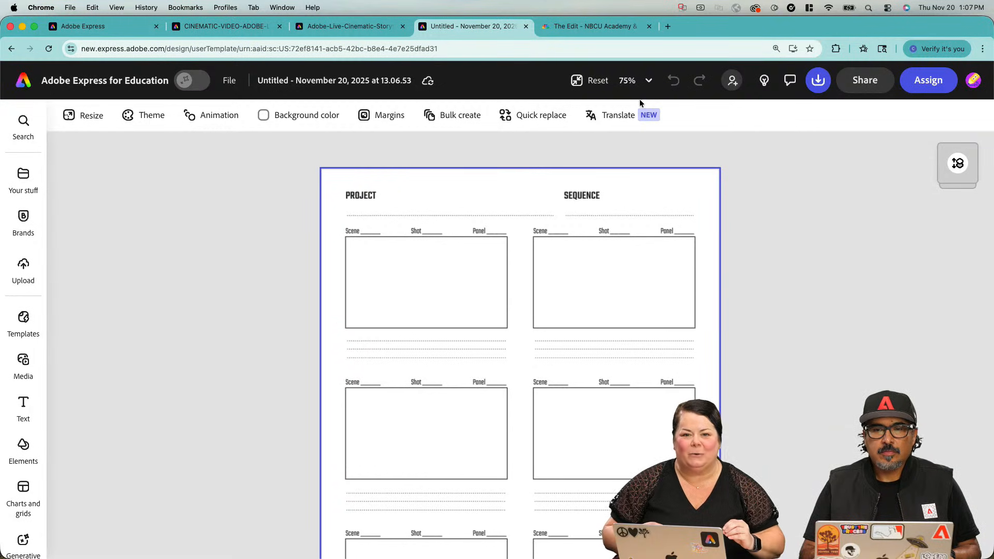
left_click(635, 80)
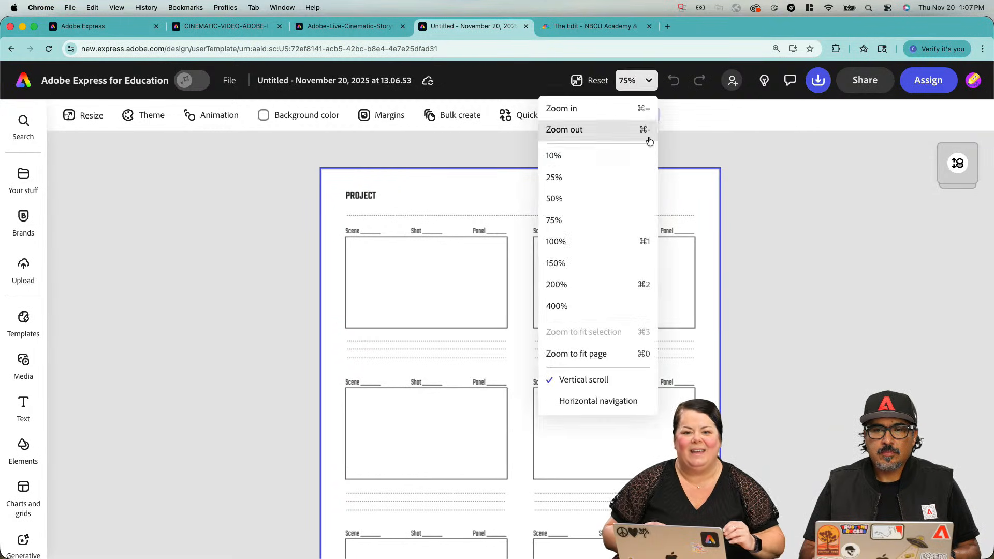
left_click(621, 108)
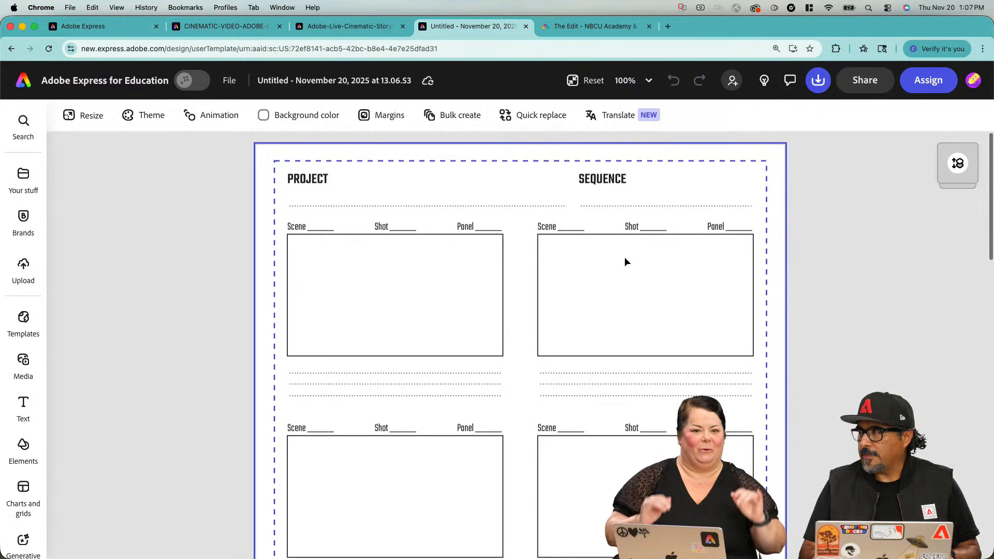
- Examine the blank storyboard page and the sample page's pencil sketches with their captions, enlarging the sample to 150%
scroll(625, 260, "down", 5)
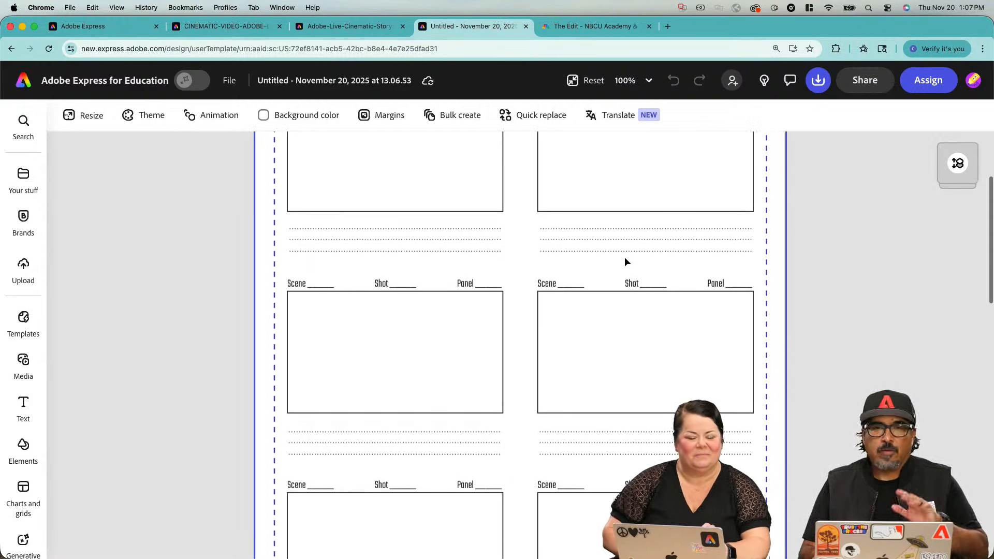
scroll(624, 262, "up", 1)
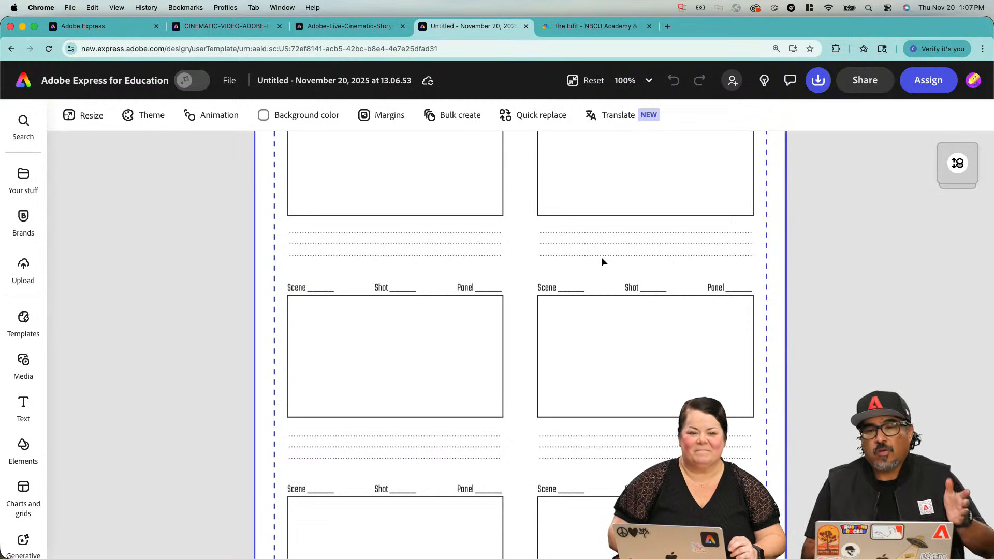
scroll(596, 262, "down", 8)
scroll(592, 262, "down", 3)
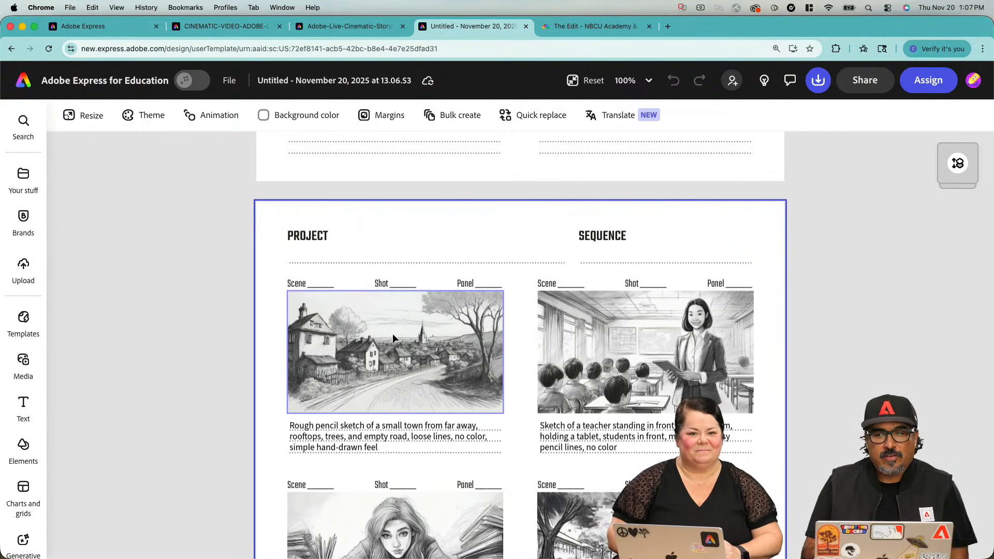
scroll(408, 326, "down", 5)
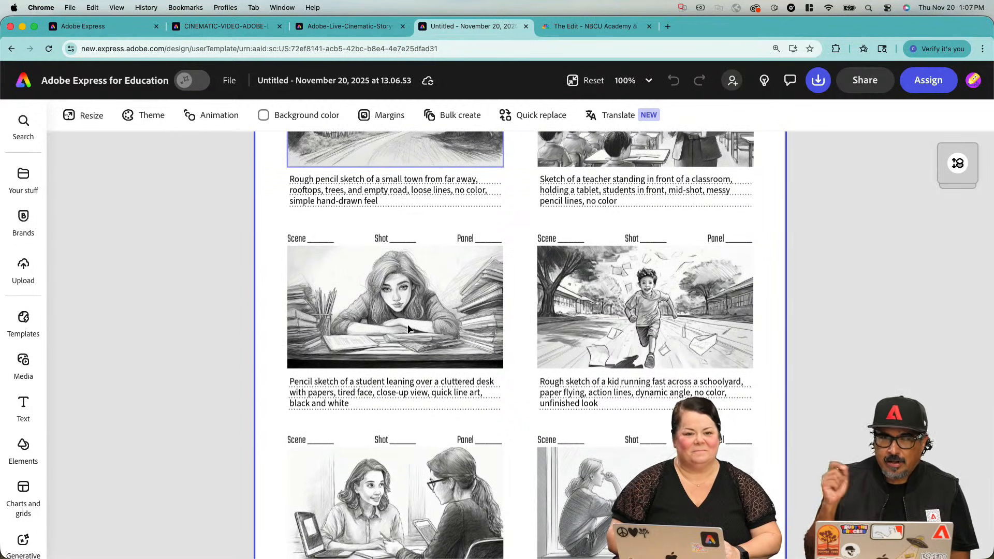
scroll(392, 285, "up", 2)
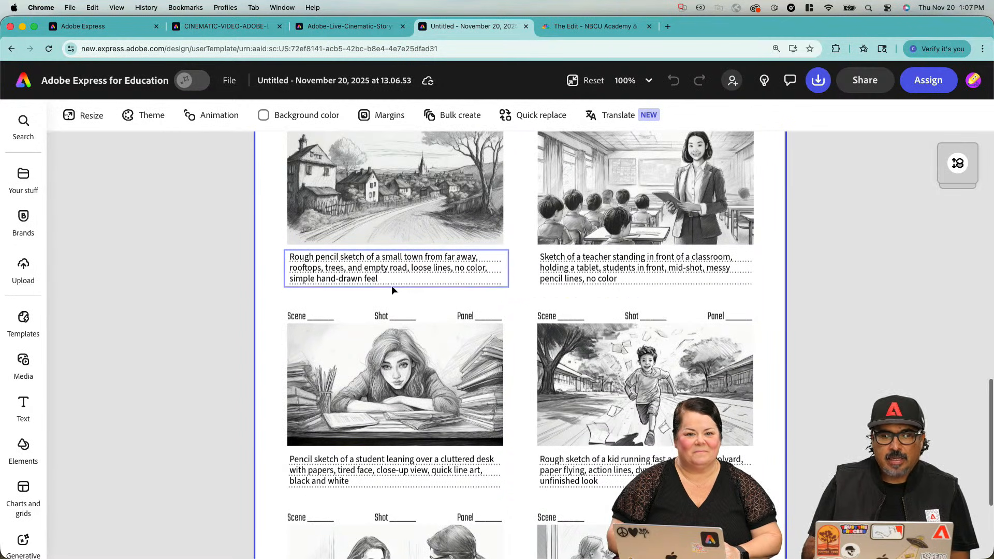
scroll(392, 285, "up", 3)
scroll(394, 290, "up", 1)
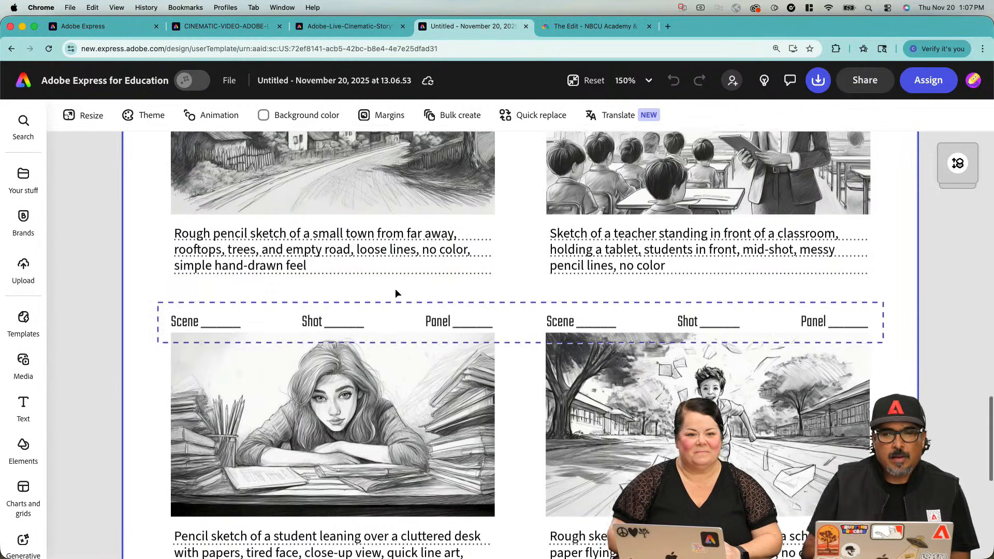
scroll(395, 293, "up", 3)
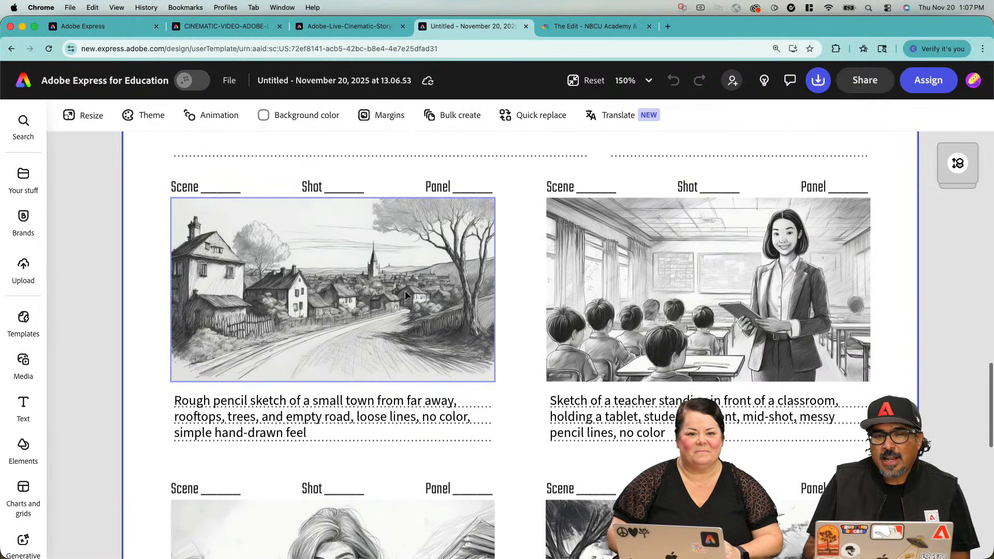
- Open the Generate image settings of the small-town sketch and read its full prompt, content type and style options
left_click(403, 291)
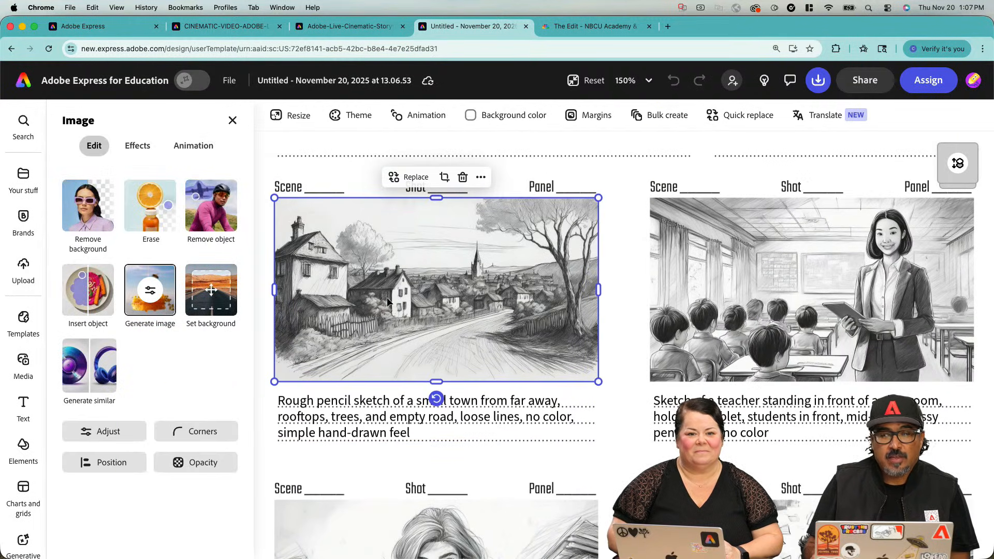
left_click(159, 296)
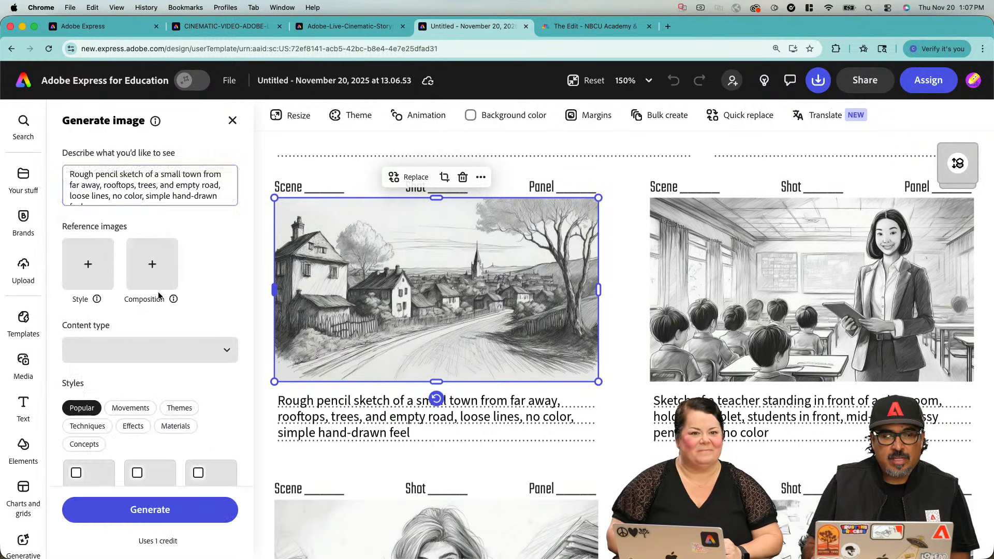
scroll(135, 194, "up", 1)
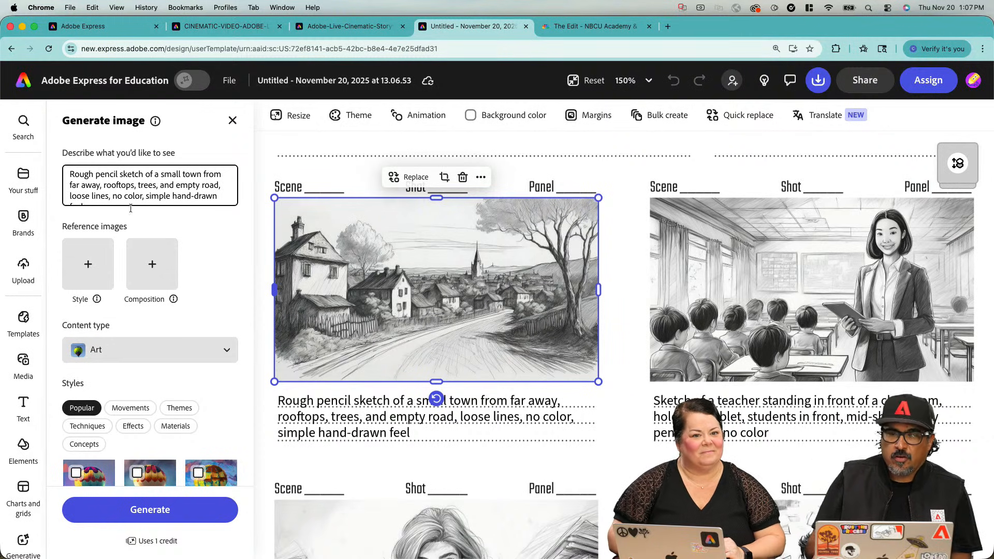
scroll(156, 243, "down", 2)
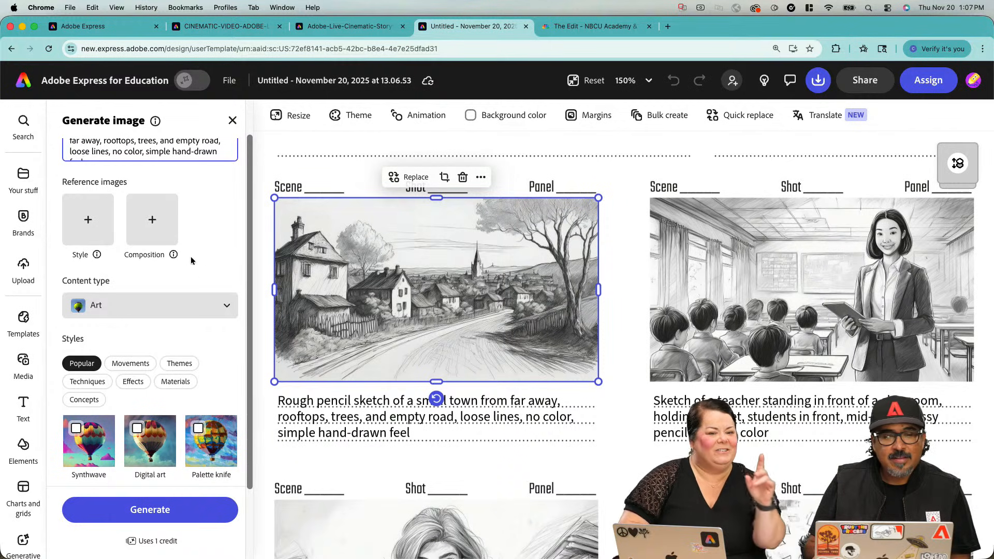
scroll(192, 261, "up", 2)
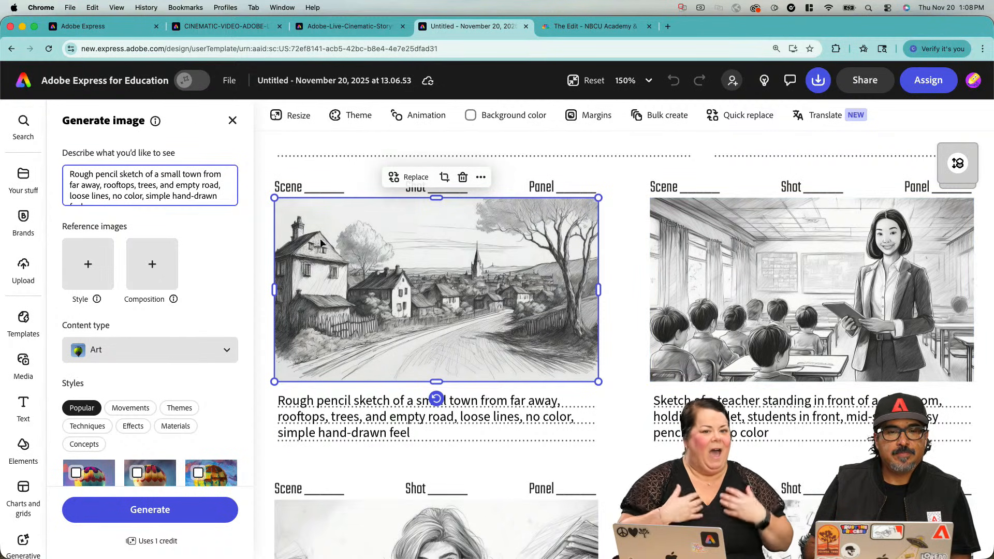
scroll(223, 195, "down", 1)
left_click(224, 194)
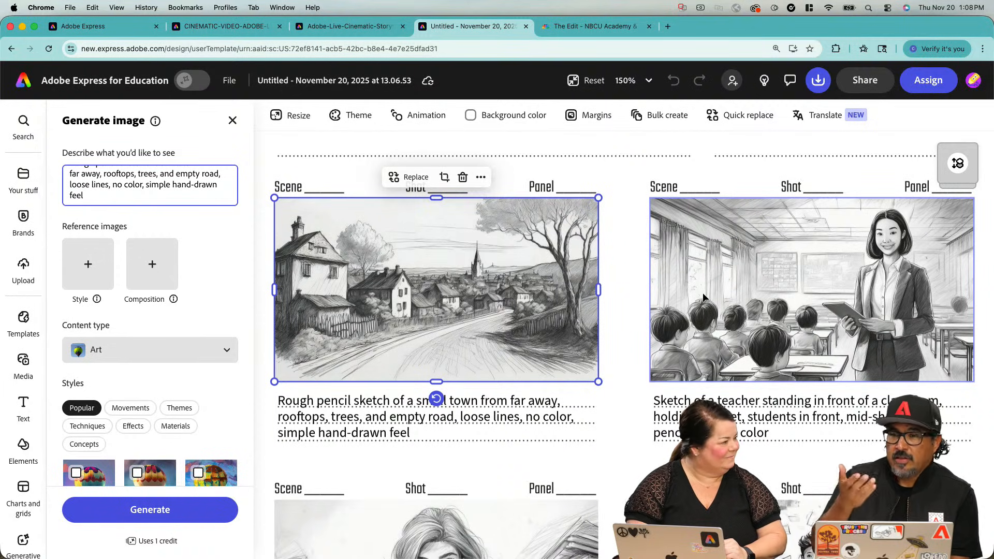
- Open the Generate image settings of the teacher-in-classroom sketch to inspect its prompt and selected style
left_click(745, 306)
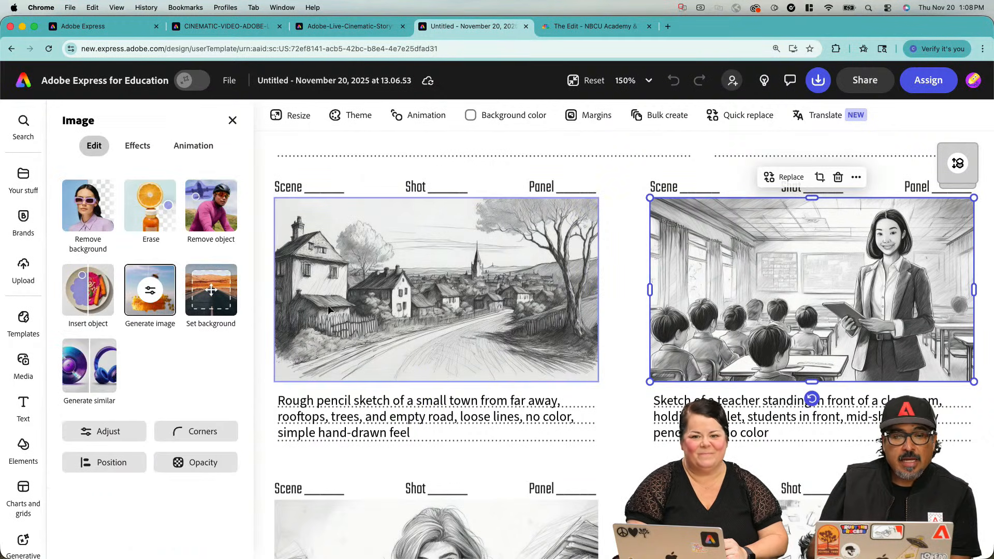
left_click(152, 301)
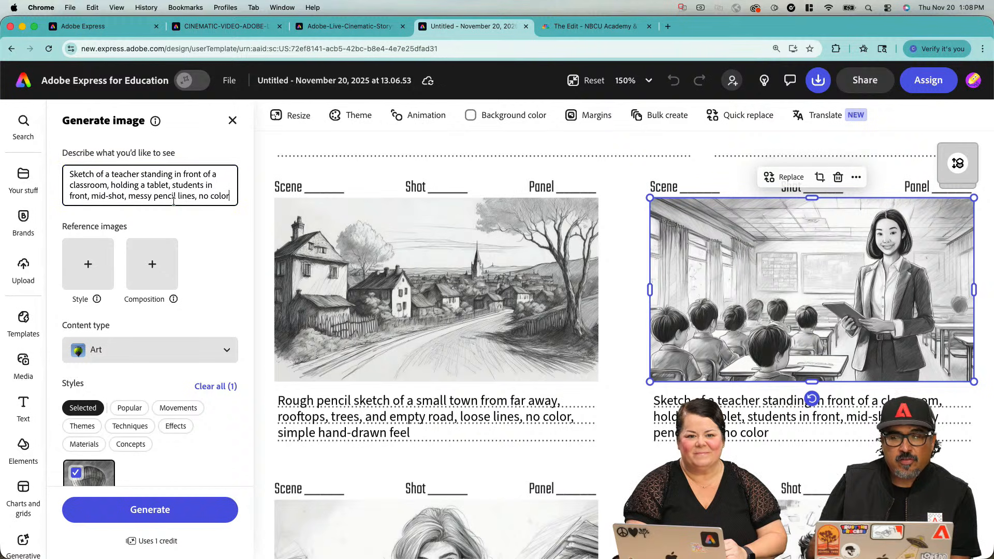
scroll(393, 290, "down", 1)
- Review the remaining sketched panels on the sample page and the empty panels on the blank storyboard page
scroll(415, 290, "down", 10)
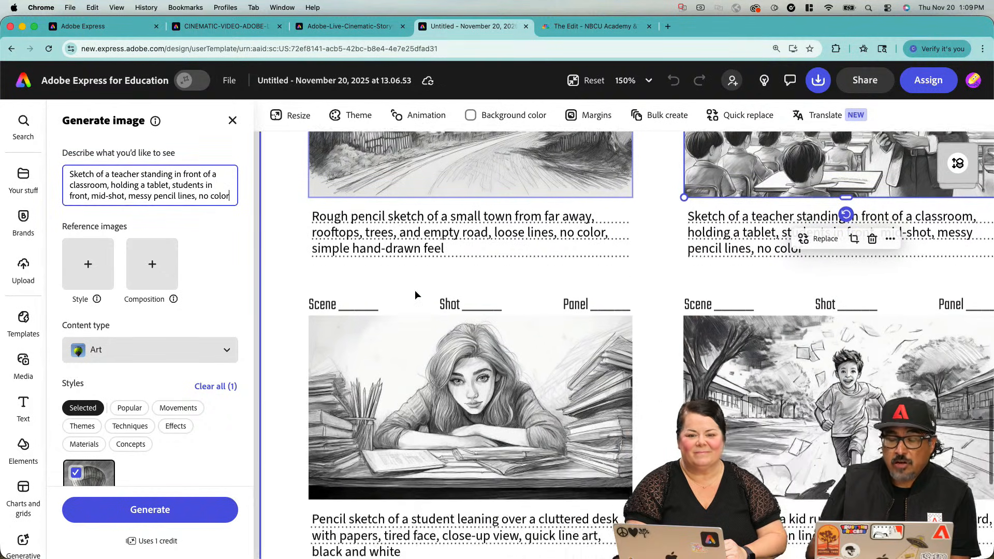
scroll(415, 295, "down", 15)
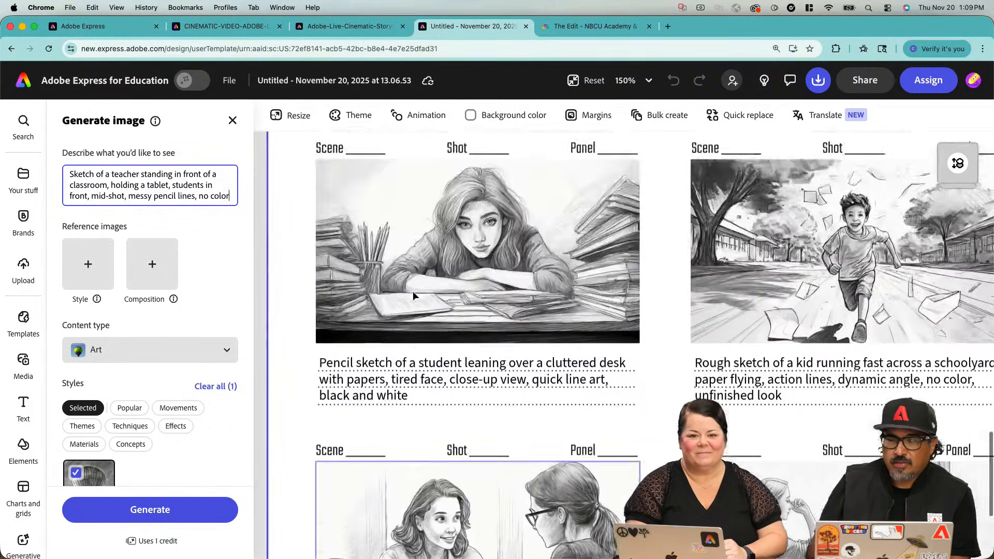
scroll(413, 295, "down", 10)
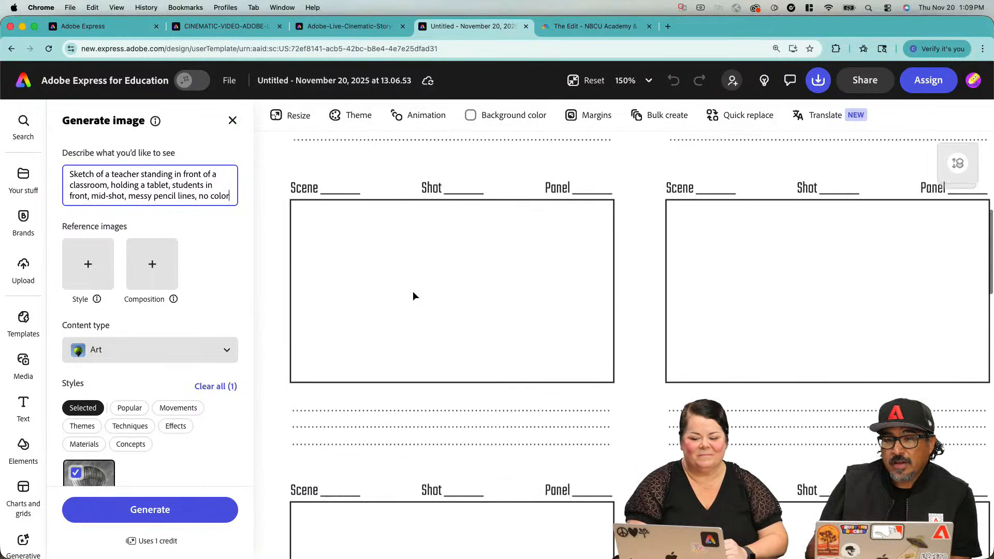
scroll(414, 296, "up", 1)
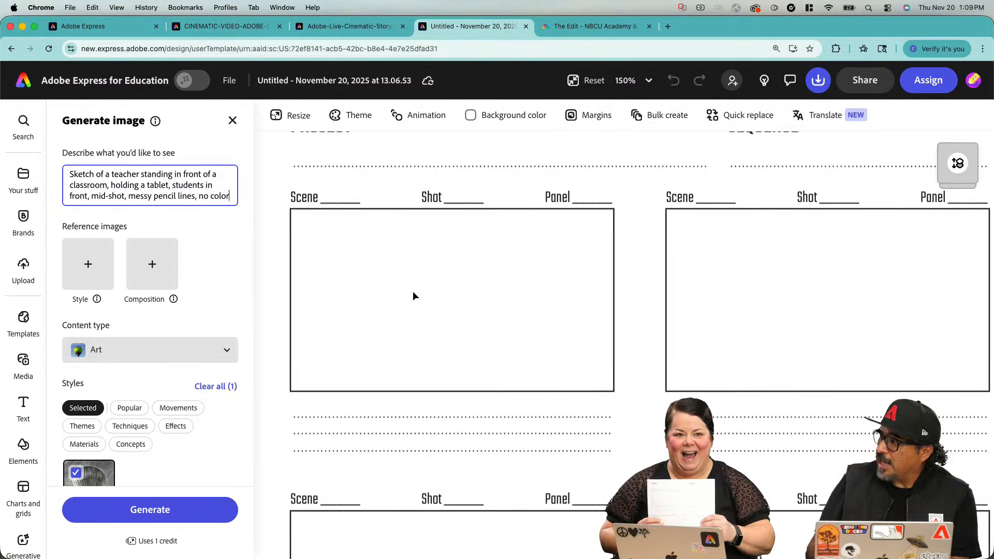
scroll(422, 290, "down", 5)
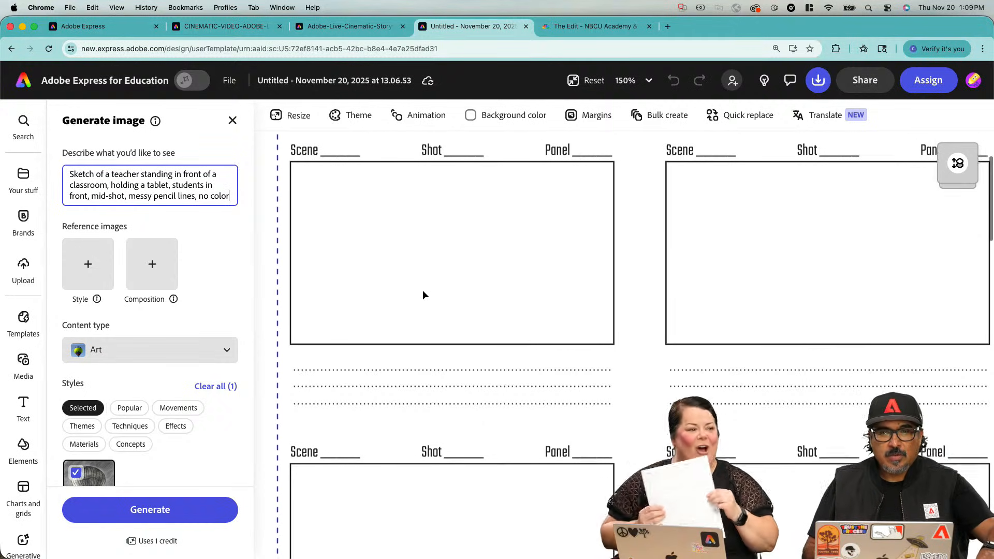
scroll(422, 293, "down", 3)
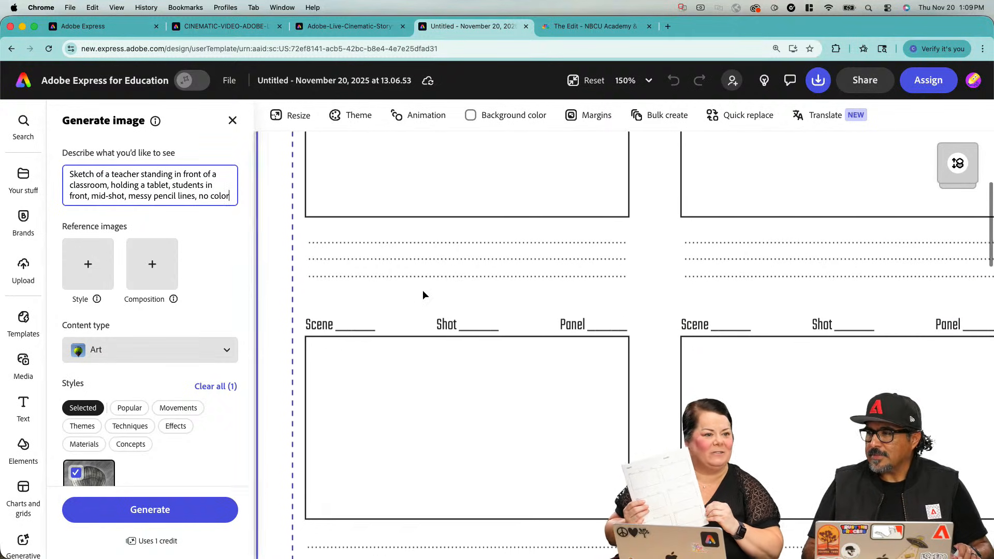
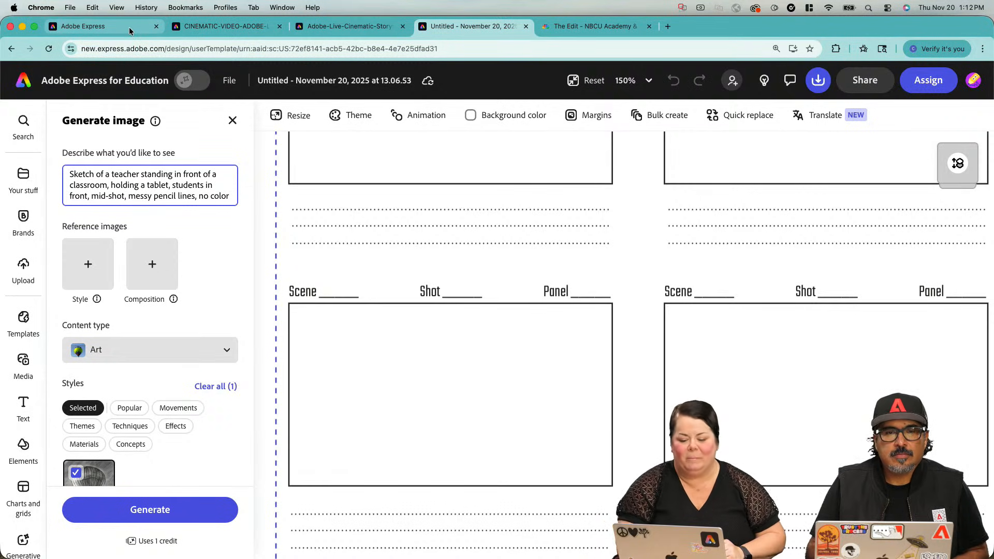
- Return to the Adobe Express home page, start a new blank video project, and dismiss the education filters notice
left_click(125, 31)
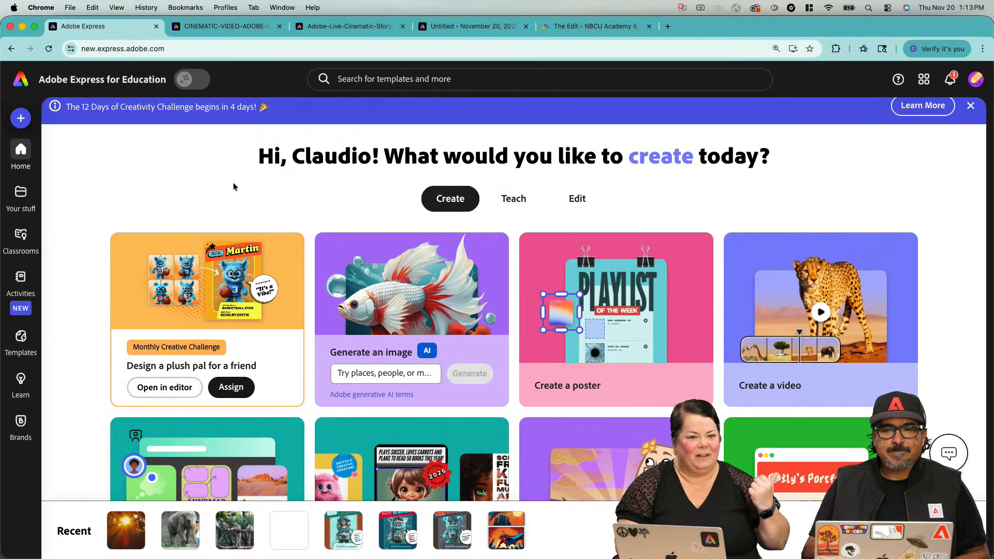
scroll(246, 216, "down", 5)
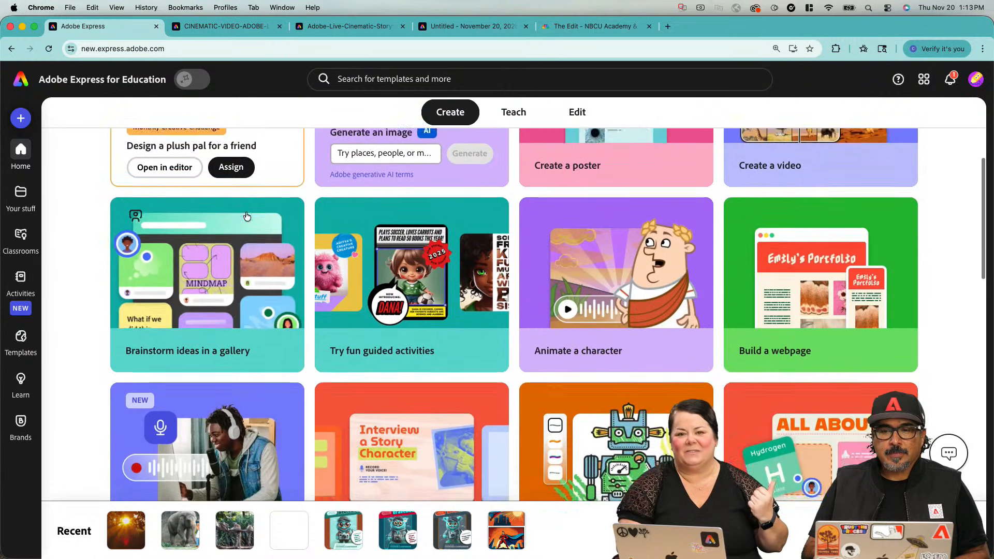
scroll(246, 216, "up", 5)
scroll(245, 216, "down", 3)
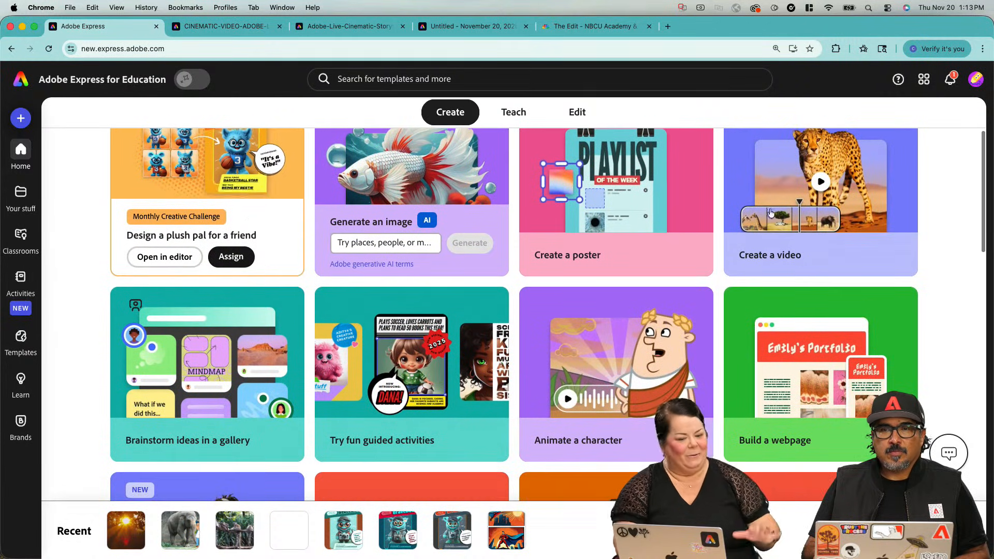
scroll(790, 212, "up", 2)
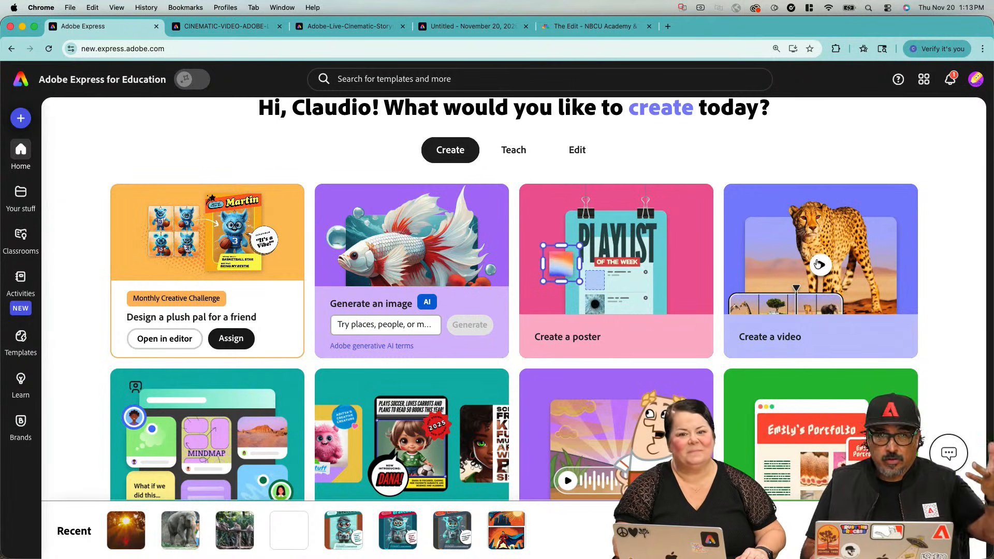
left_click(818, 264)
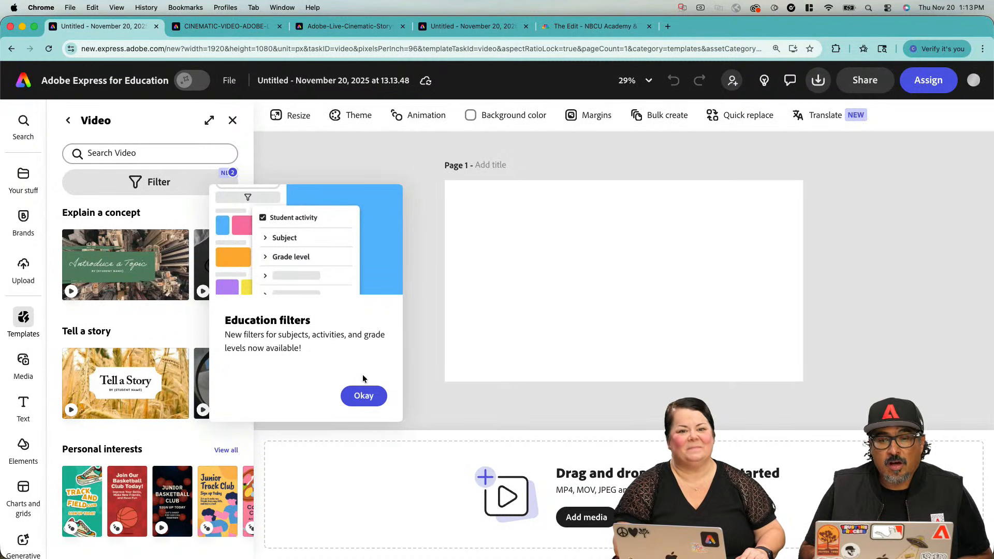
left_click(364, 398)
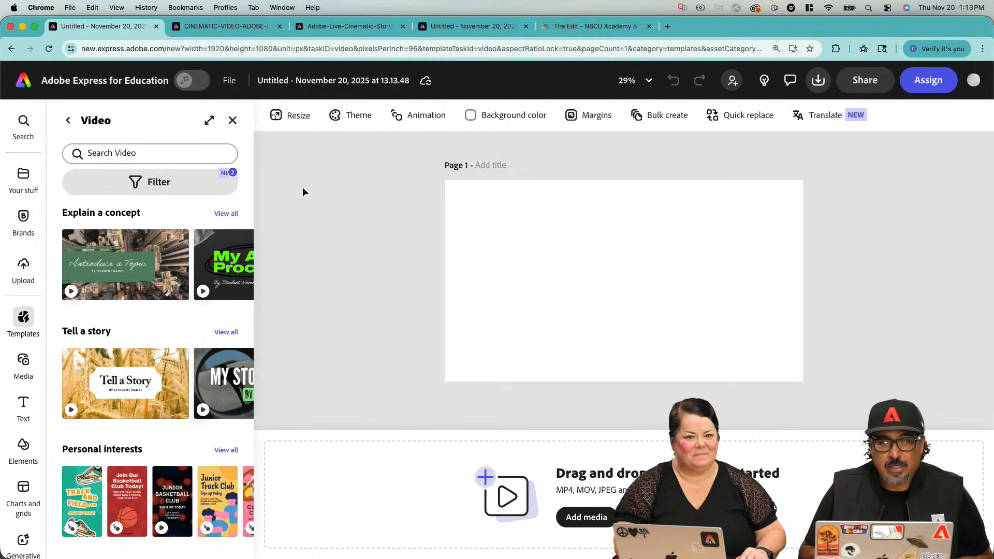
- Rename the video project as celebrate-thankful
left_click(285, 80)
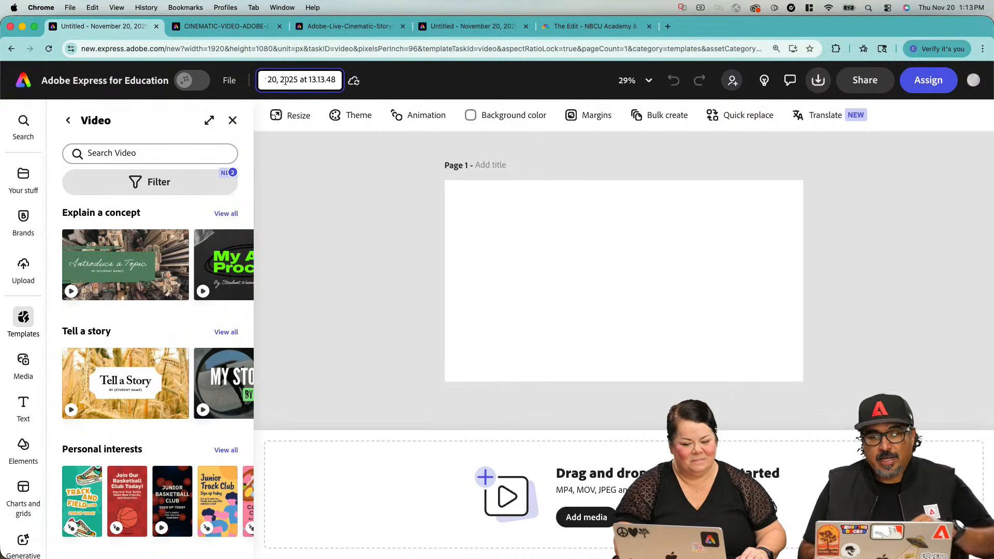
key("super+a")
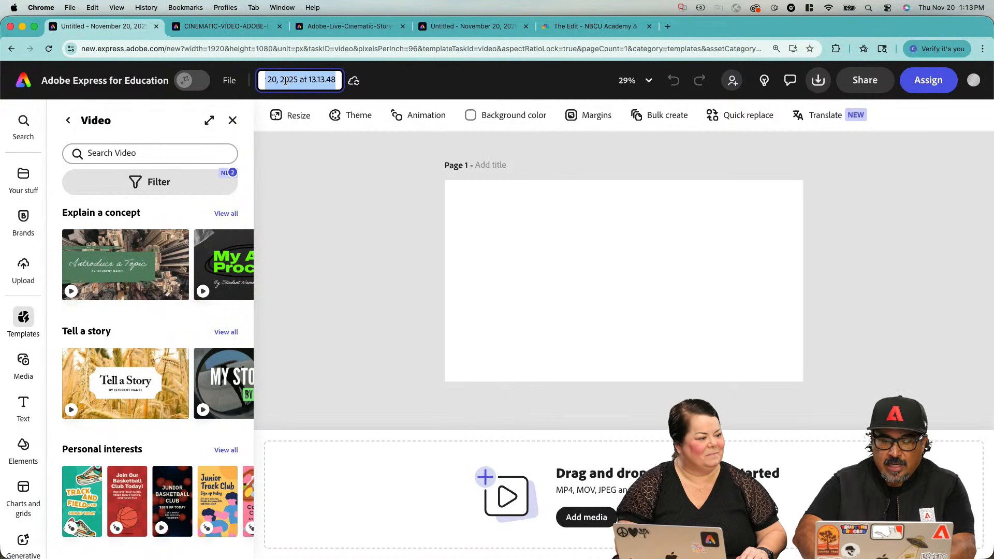
type("cele")
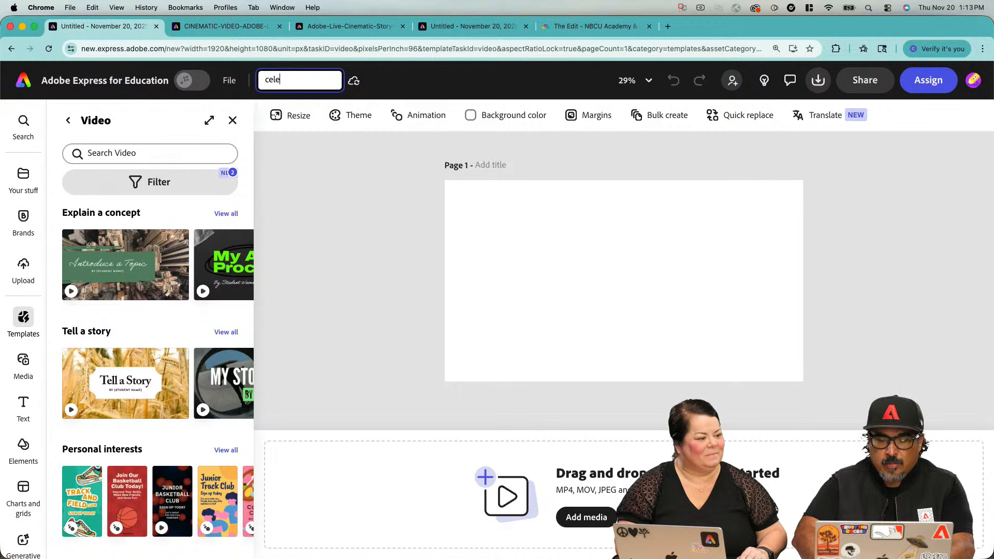
type("brate")
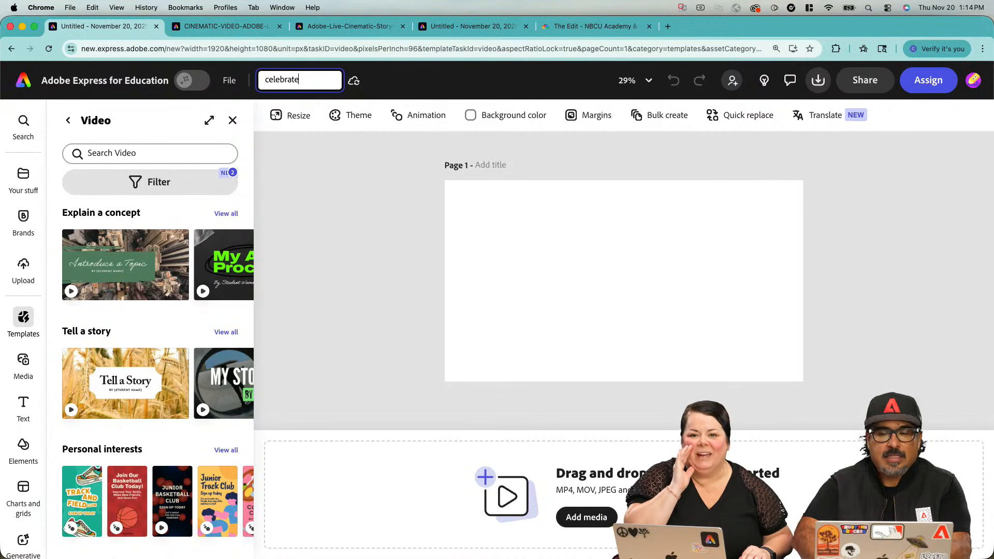
type("-life")
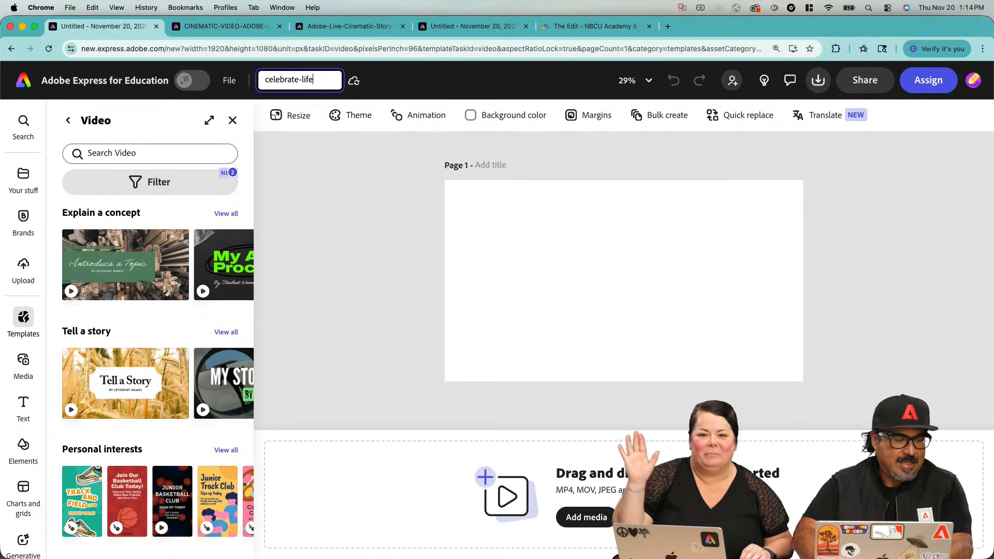
key("BackSpace")
key("BackSpace")
key("BackSpace")
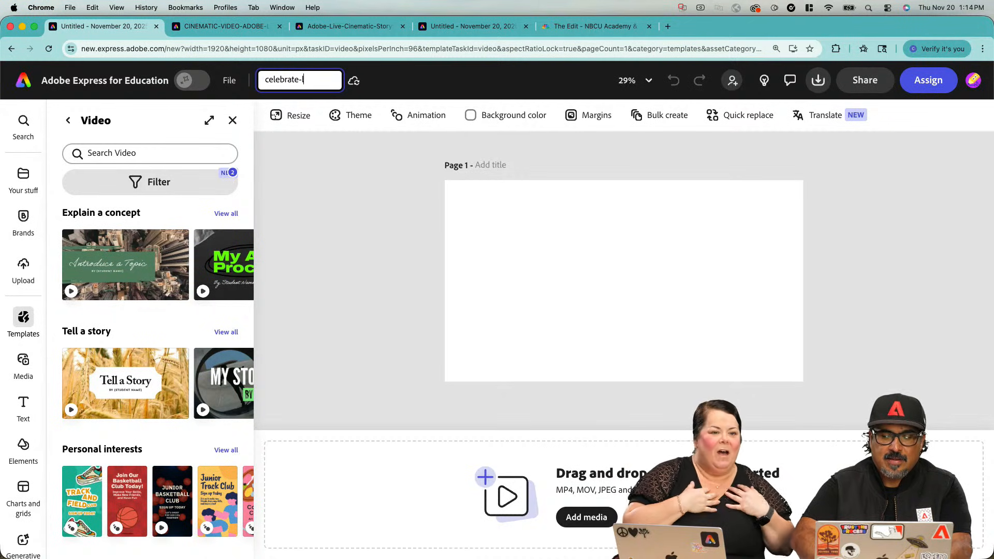
key("BackSpace")
type("thnk")
key("BackSpace")
key("BackSpace")
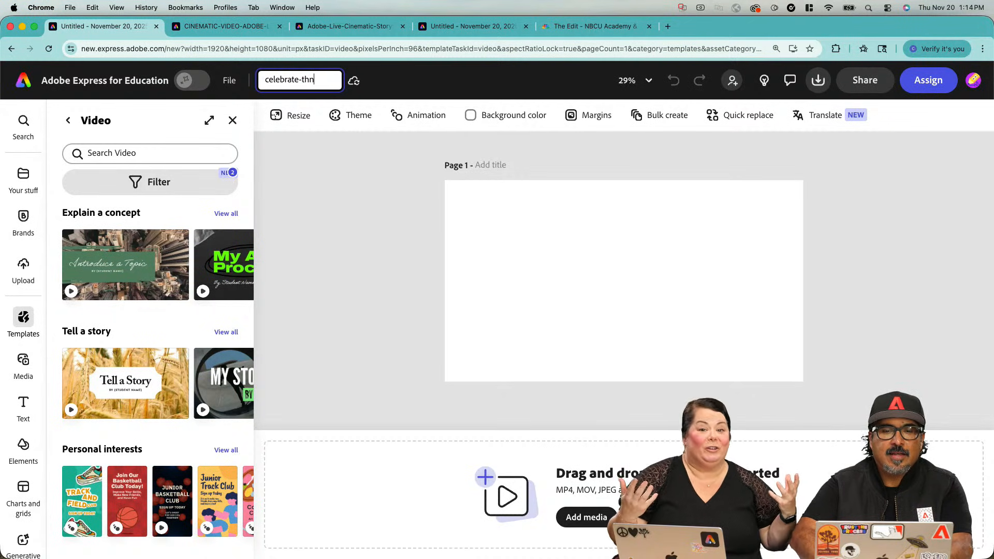
type("ankfu")
key("Escape")
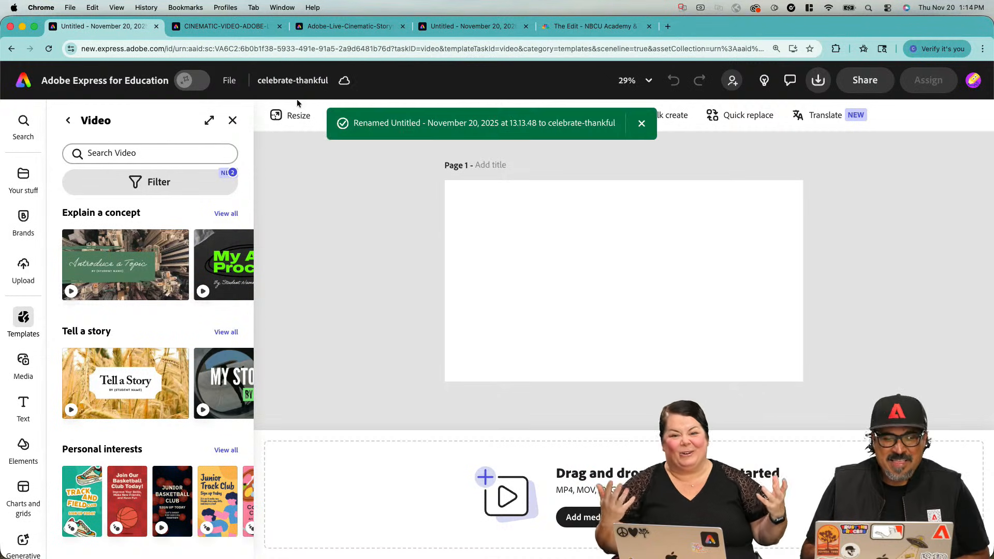
- Replace the template browser with the media library and search its stock videos for sunrise
left_click(233, 120)
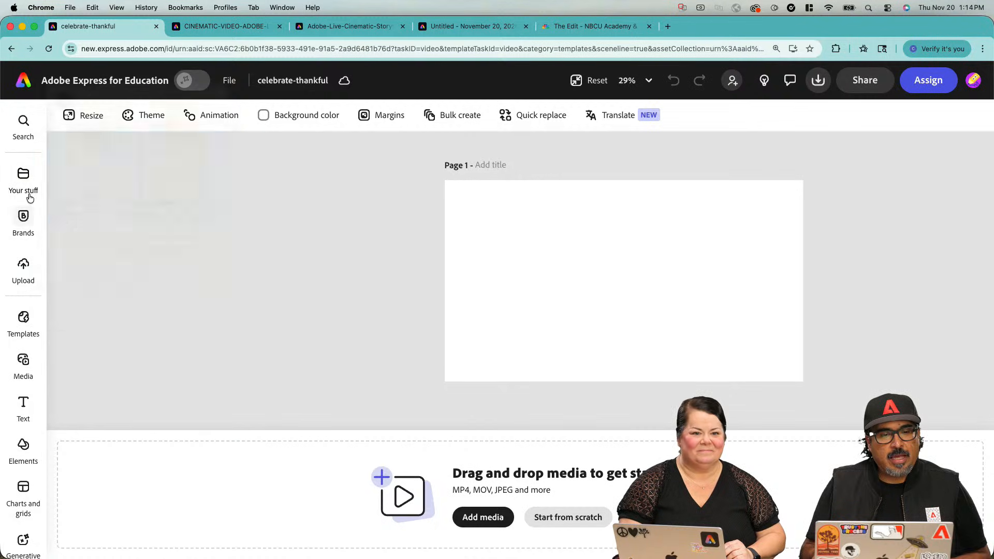
left_click(20, 358)
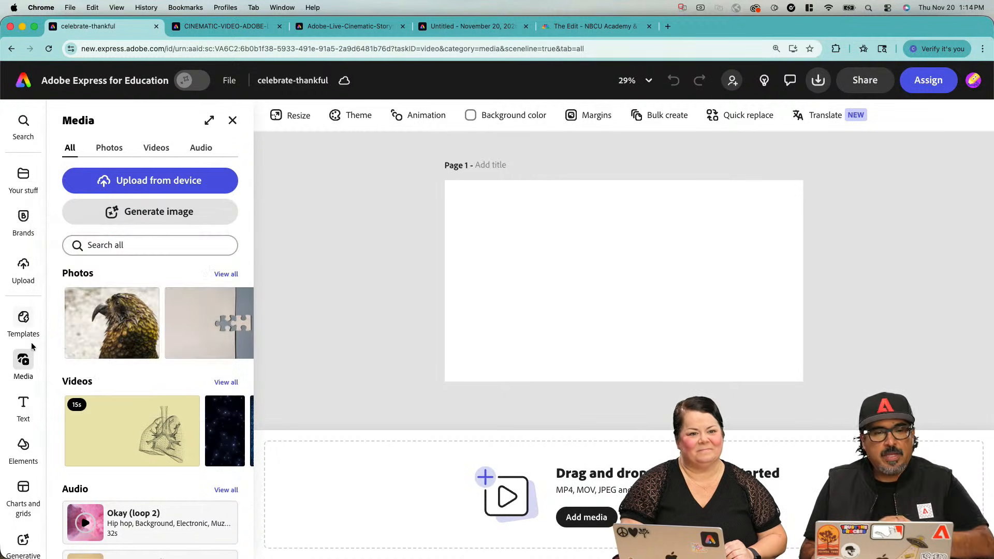
left_click(154, 146)
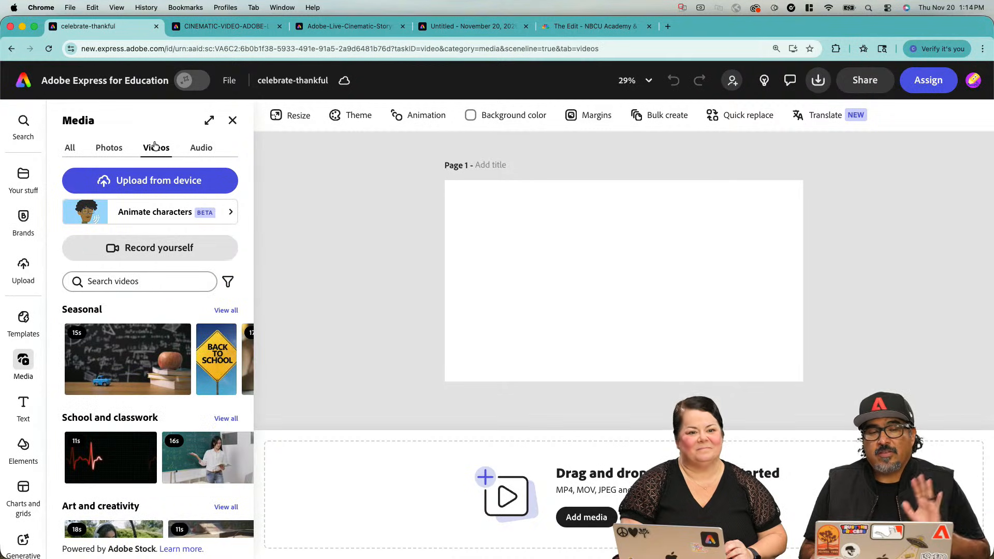
left_click(144, 278)
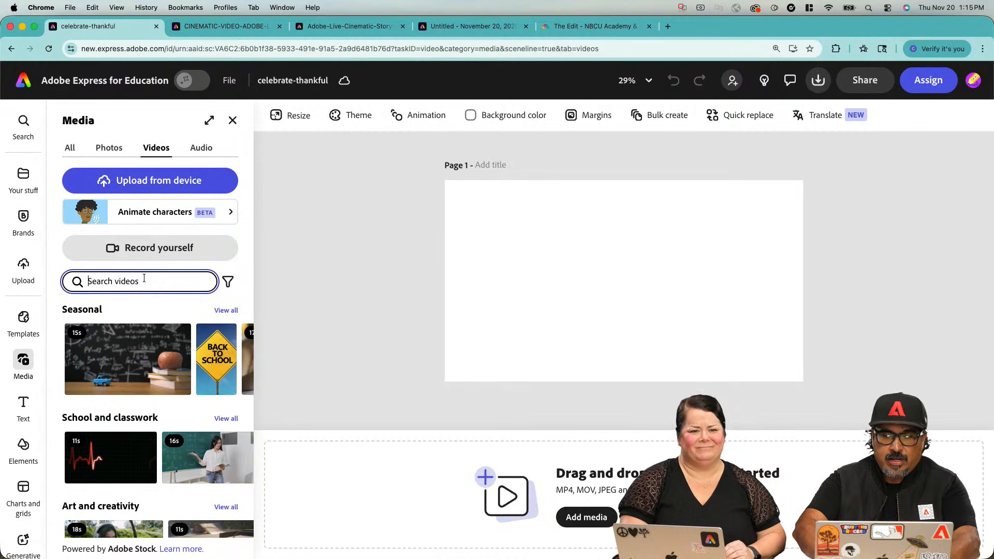
type("sunrise")
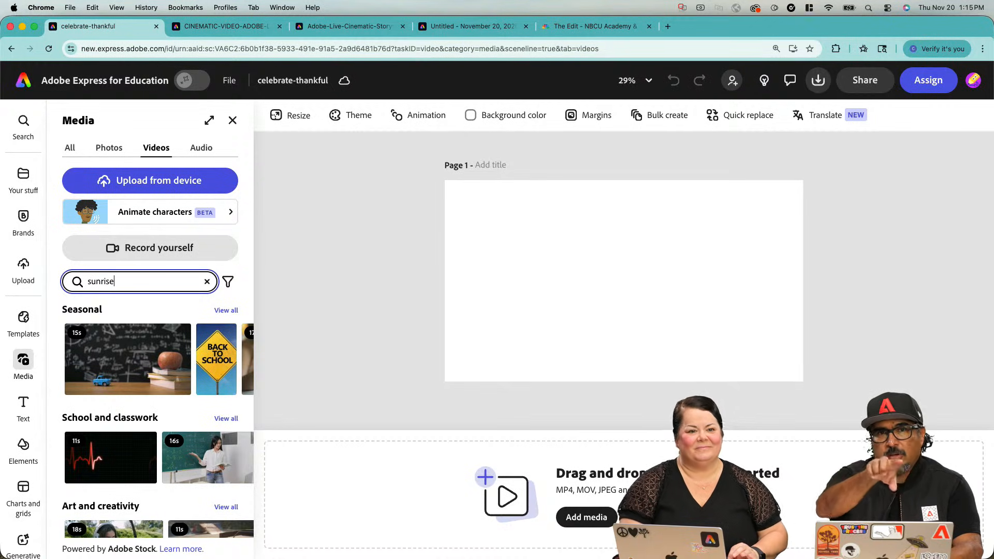
key("Return")
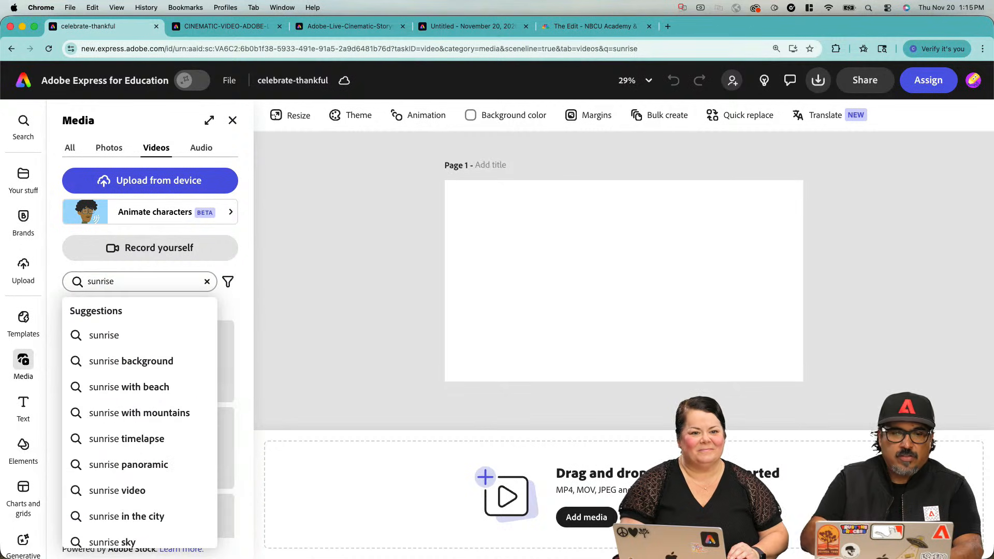
left_click(225, 309)
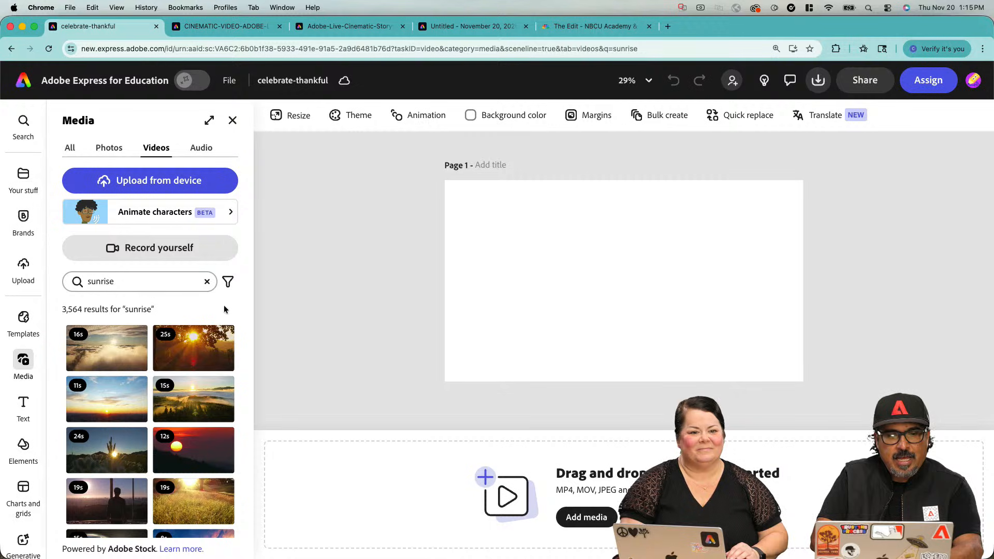
- Add the 25-second sunrise clip with sunbeams beside a tree to the page and play it partway as a preview
mouse_move(212, 347)
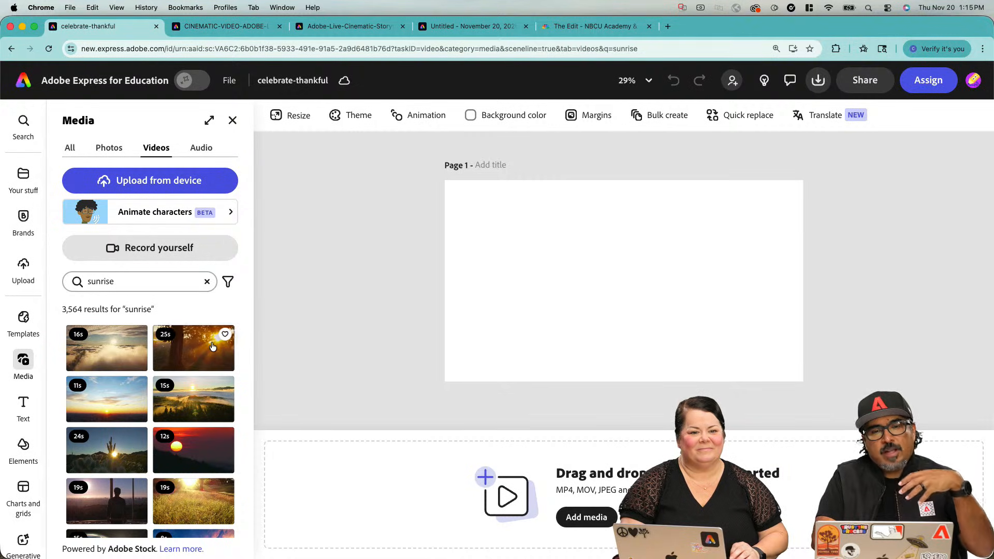
scroll(212, 347, "down", 1)
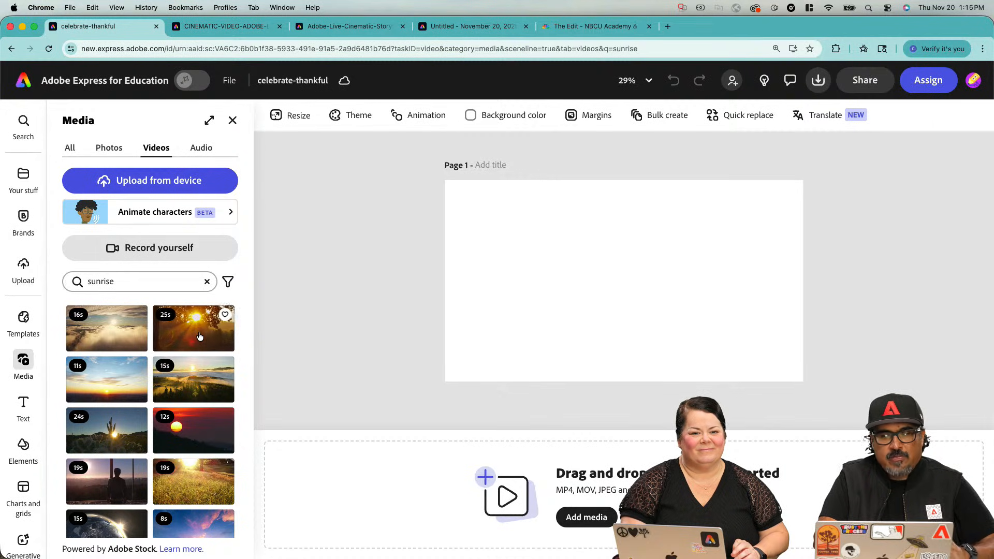
left_click(199, 337)
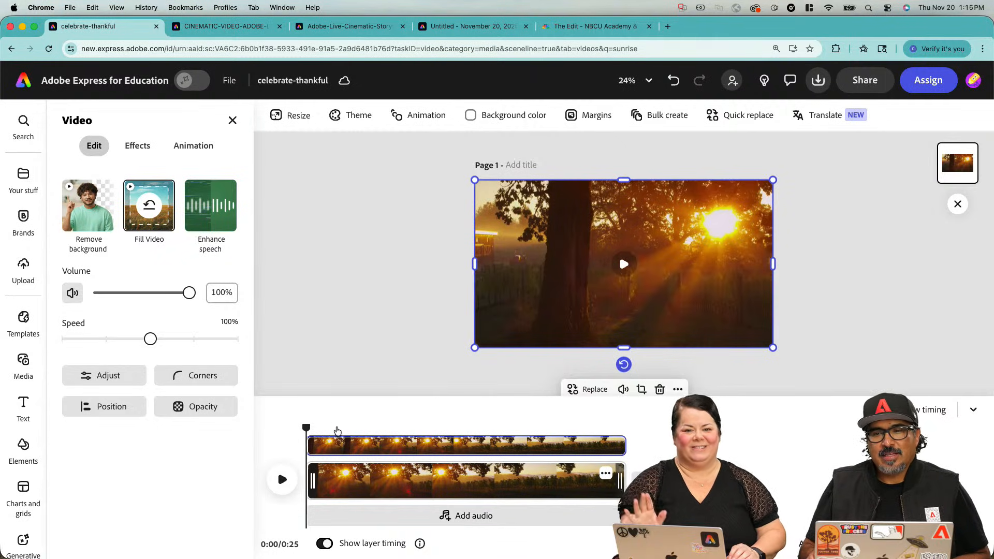
left_click(286, 483)
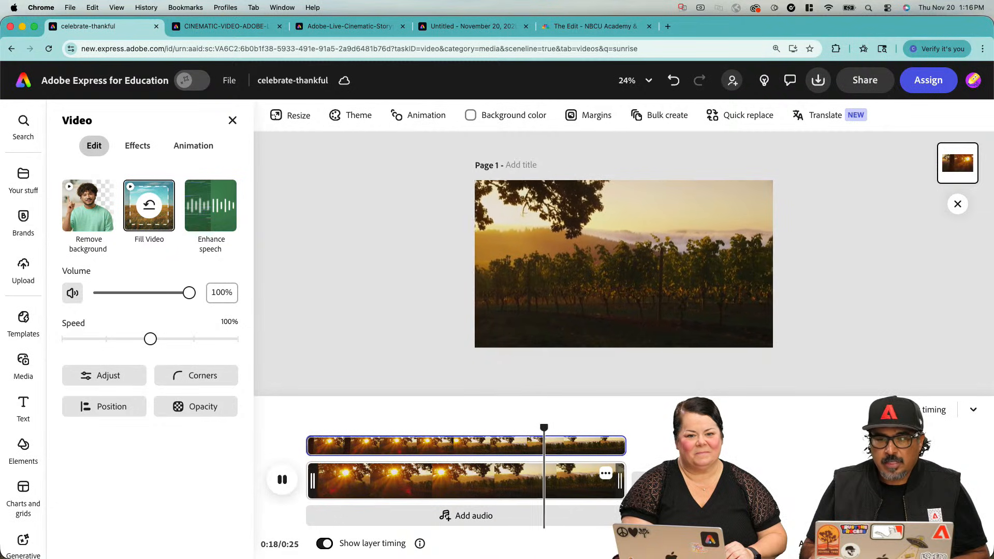
left_click(280, 479)
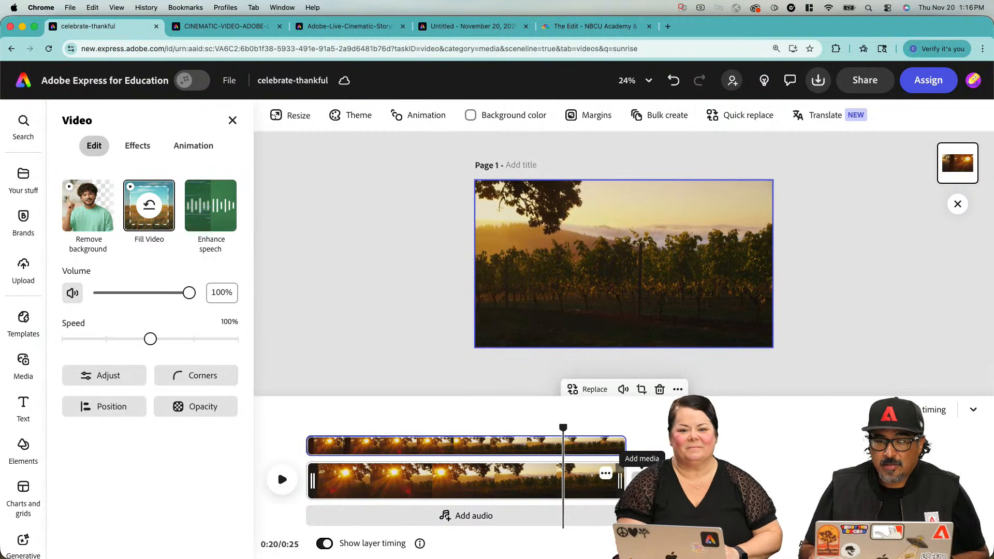
- Add a blank scene after the sunrise clip and search the stock videos for "friends together", browsing the clips
left_click(625, 466)
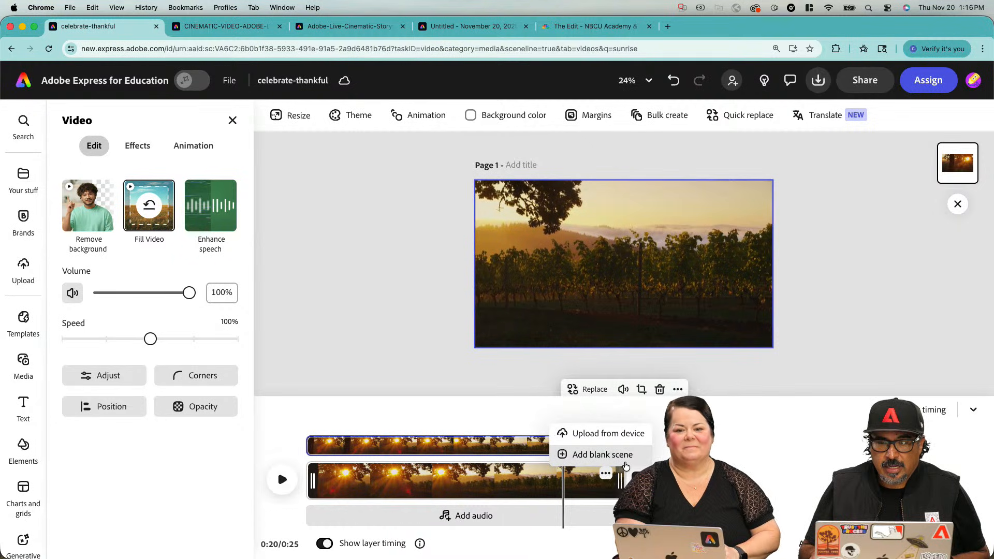
left_click(625, 464)
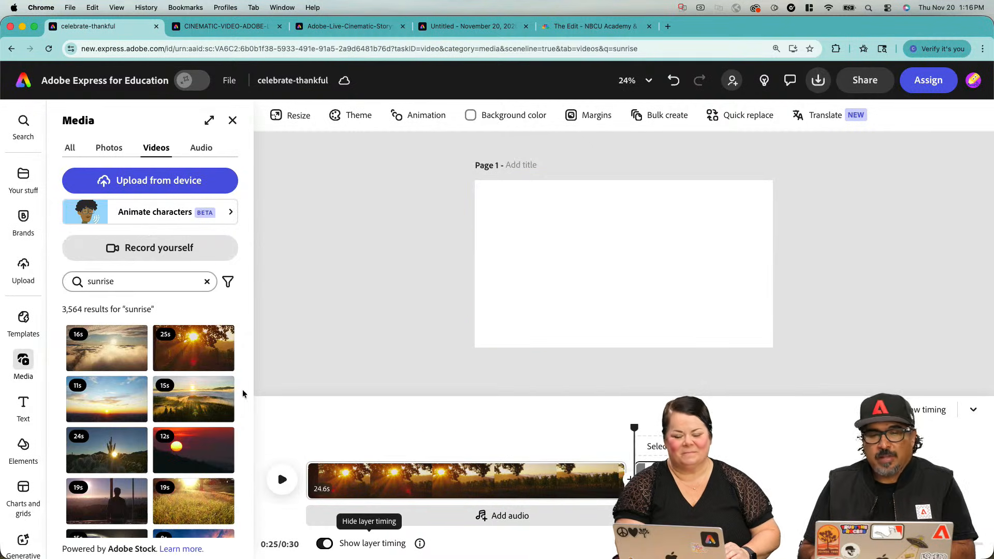
left_click(128, 282)
double_click(109, 286)
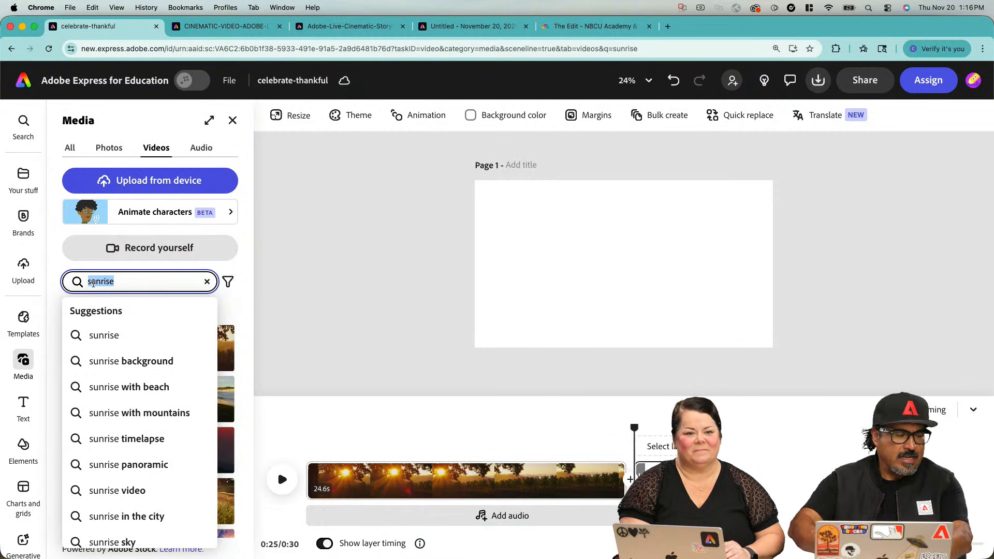
type("f")
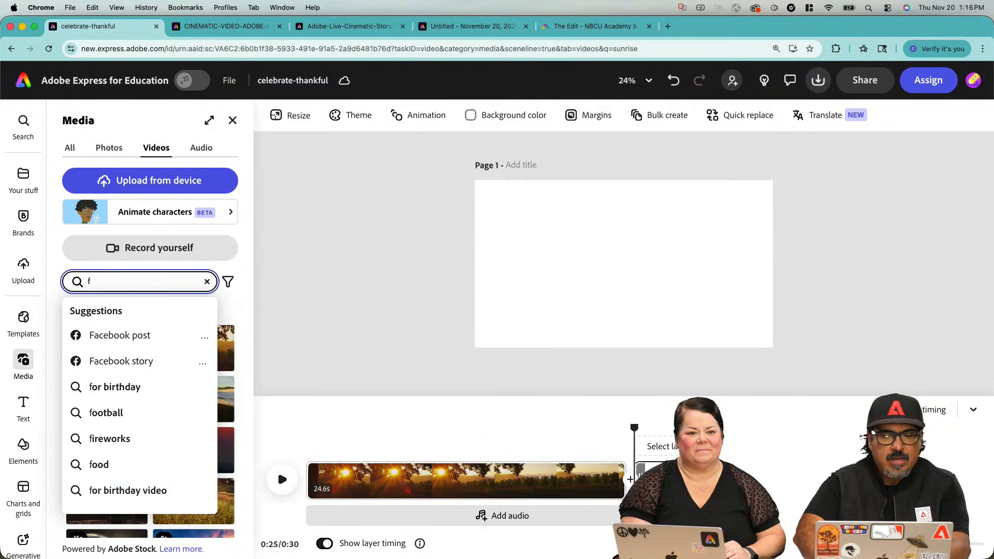
type("rien")
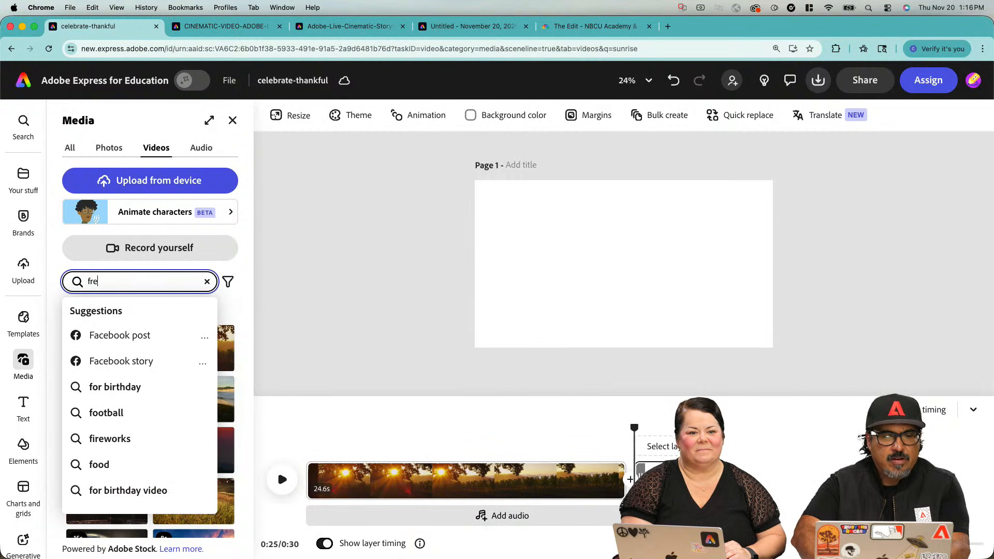
type("ds")
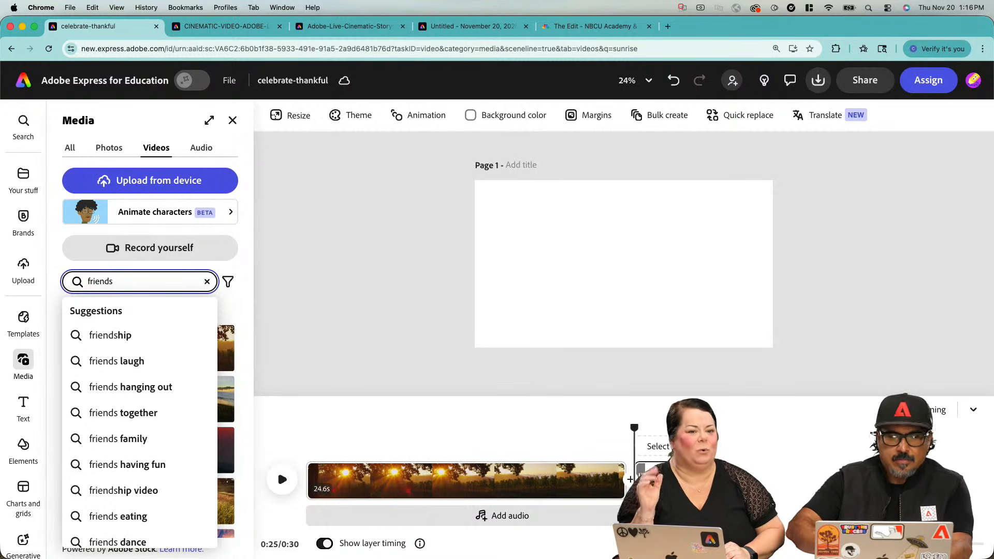
left_click(91, 413)
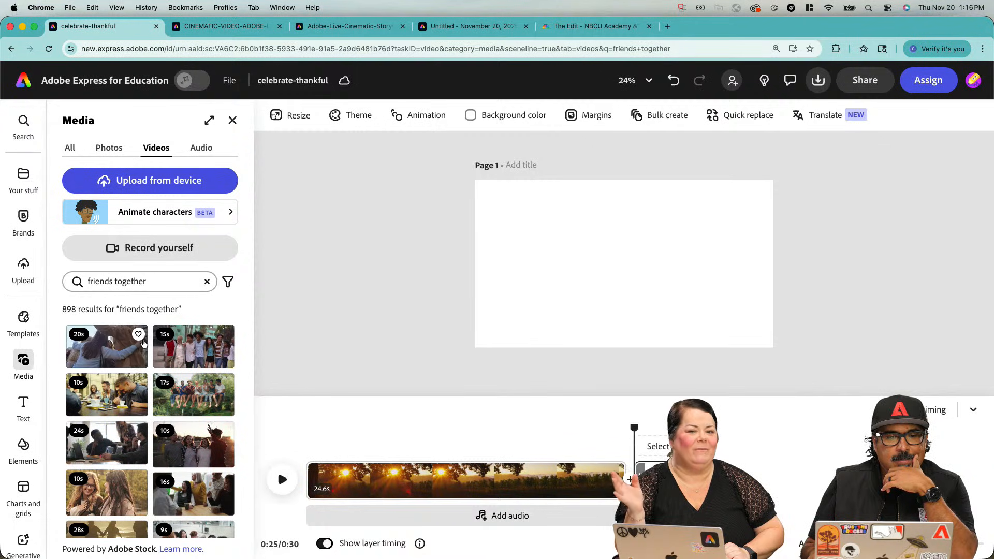
scroll(150, 374, "down", 2)
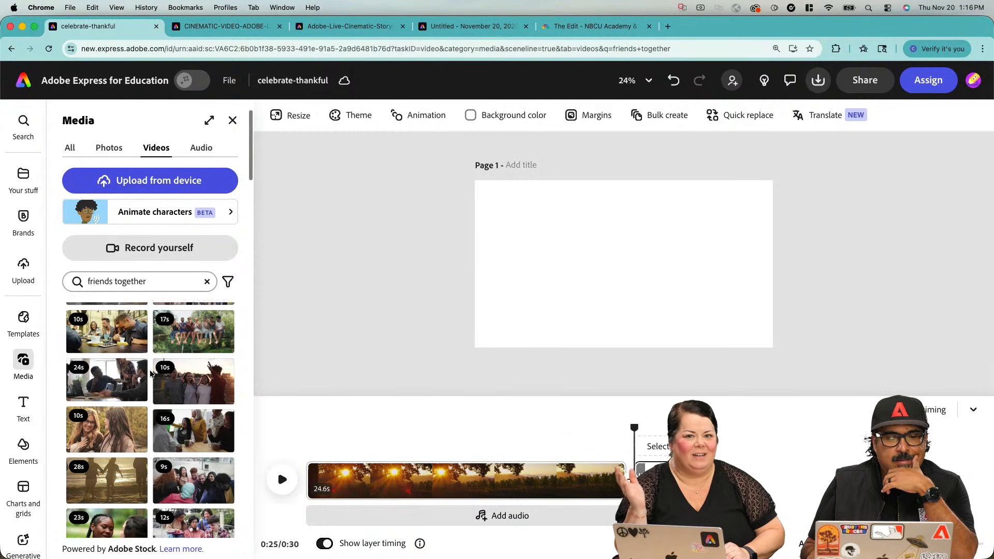
- Add the 12-second stock clip of laughing friends hugging each other as a layer on the blank scene's canvas
scroll(151, 374, "down", 5)
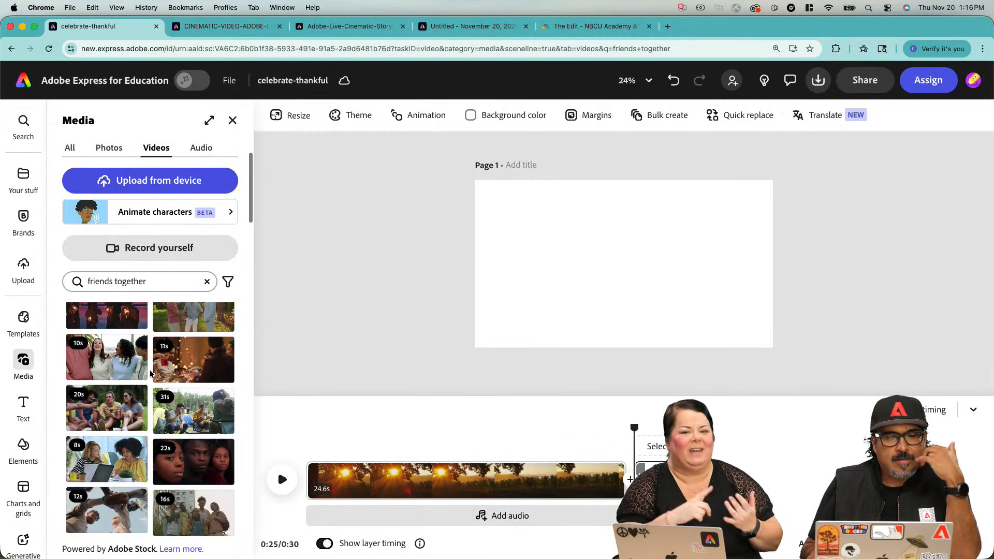
scroll(151, 374, "down", 4)
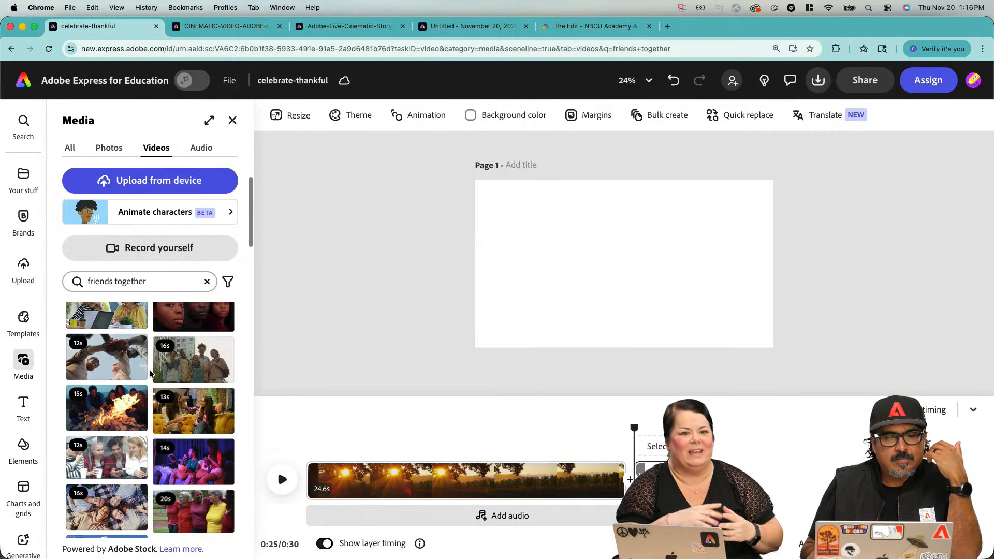
scroll(150, 373, "down", 4)
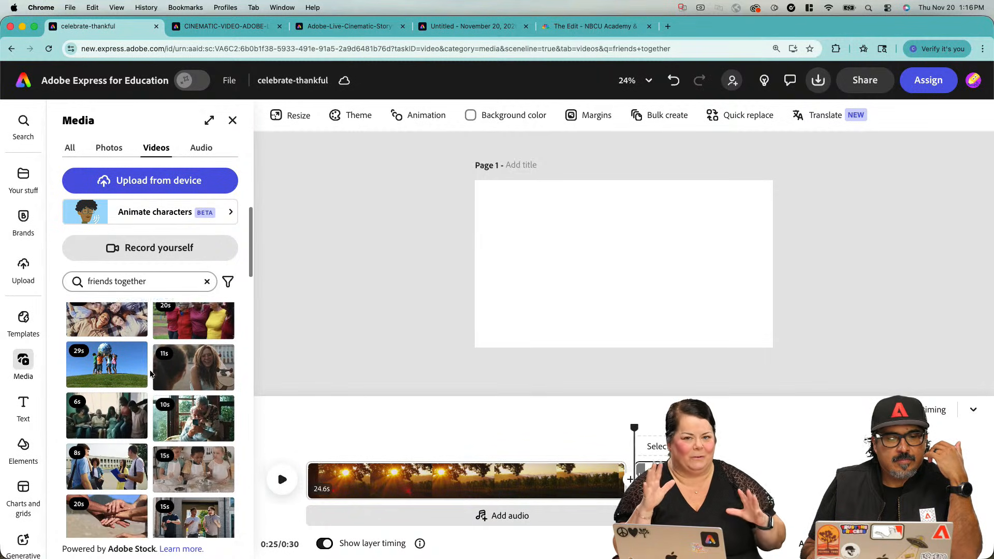
scroll(150, 373, "down", 4)
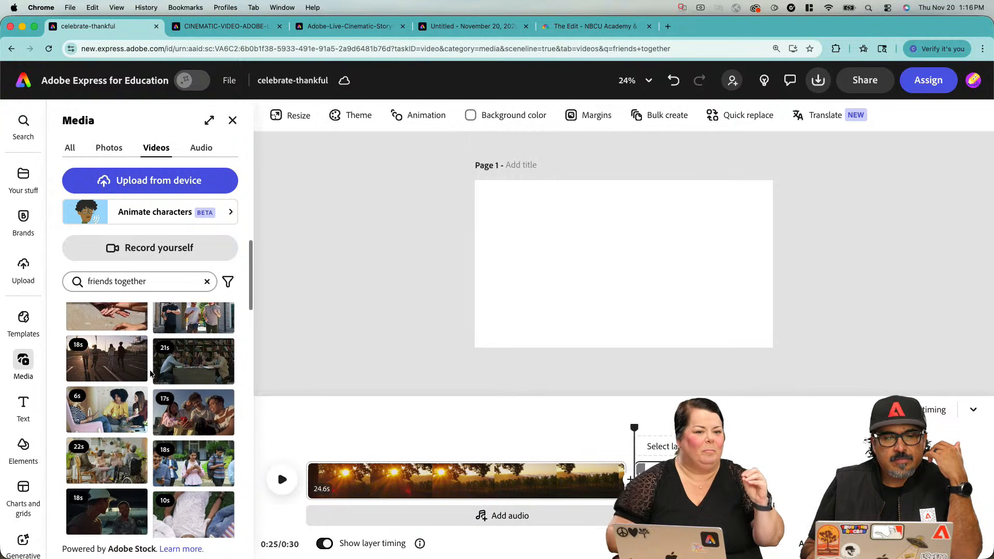
scroll(151, 374, "down", 3)
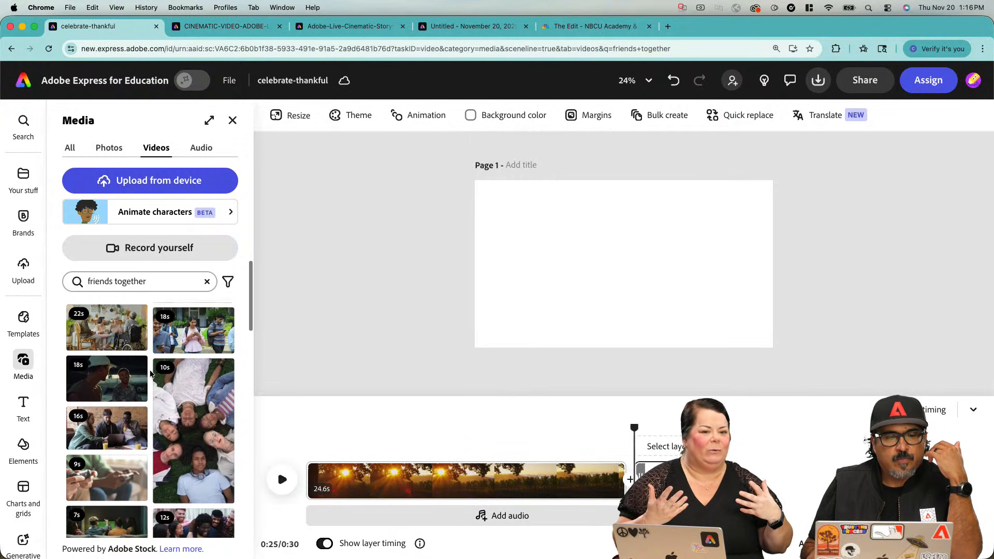
scroll(151, 373, "down", 1)
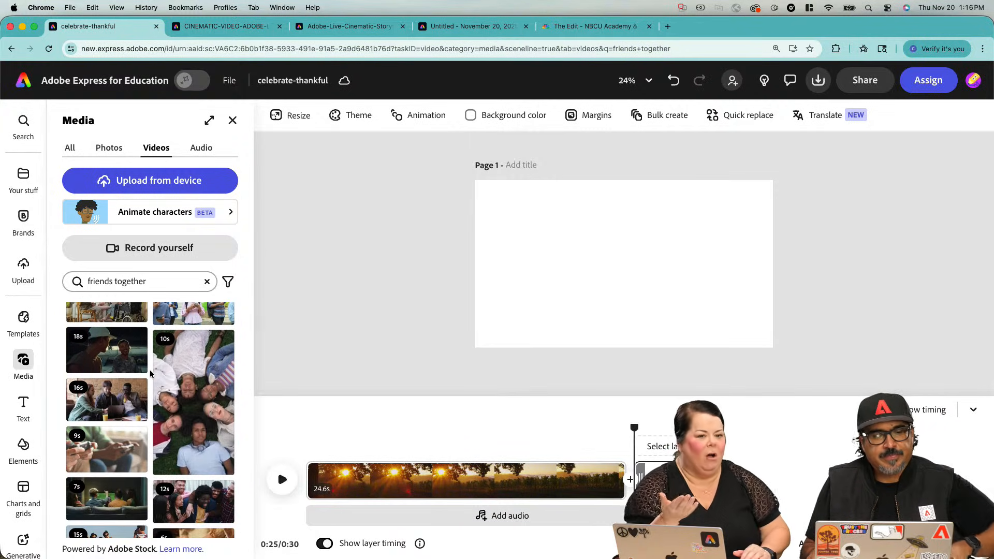
scroll(151, 374, "down", 4)
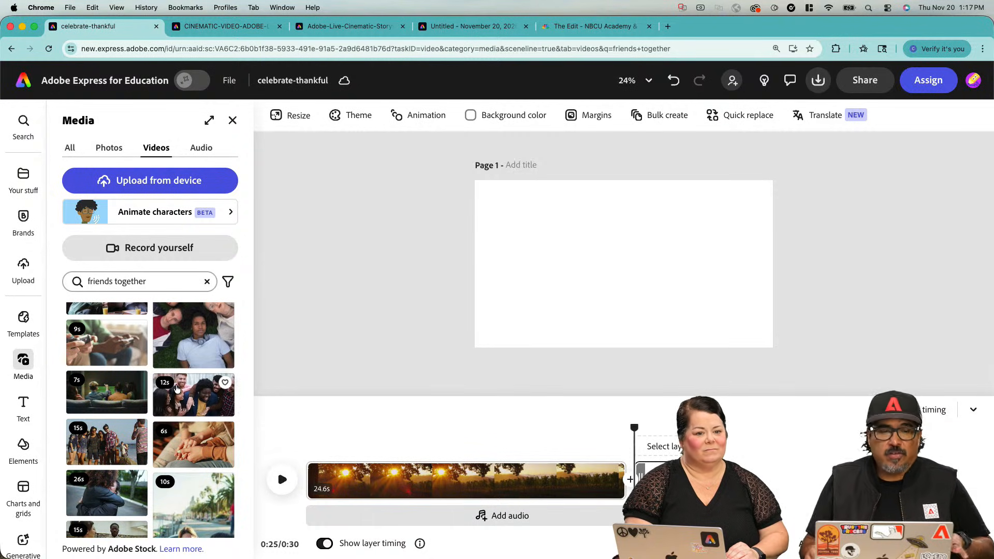
left_click(183, 380)
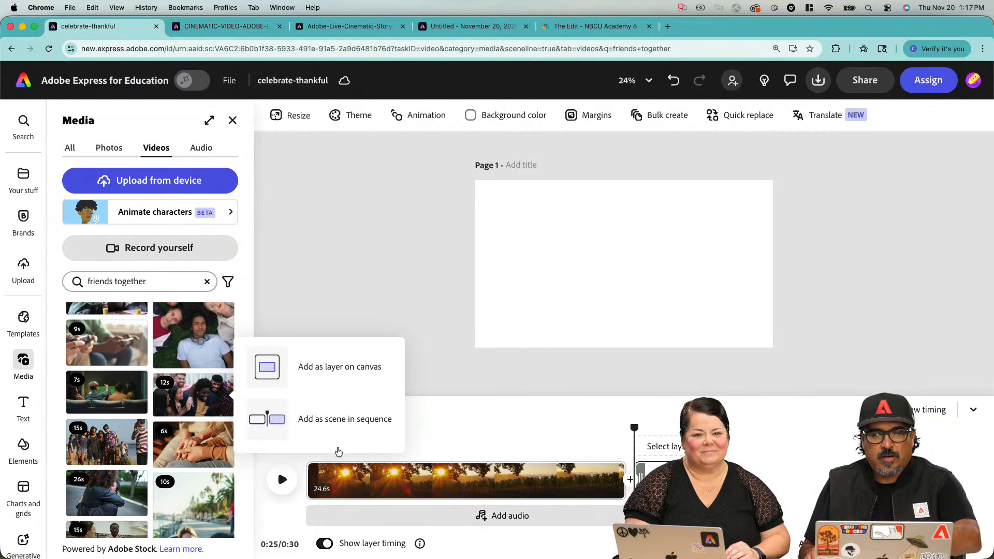
left_click(337, 369)
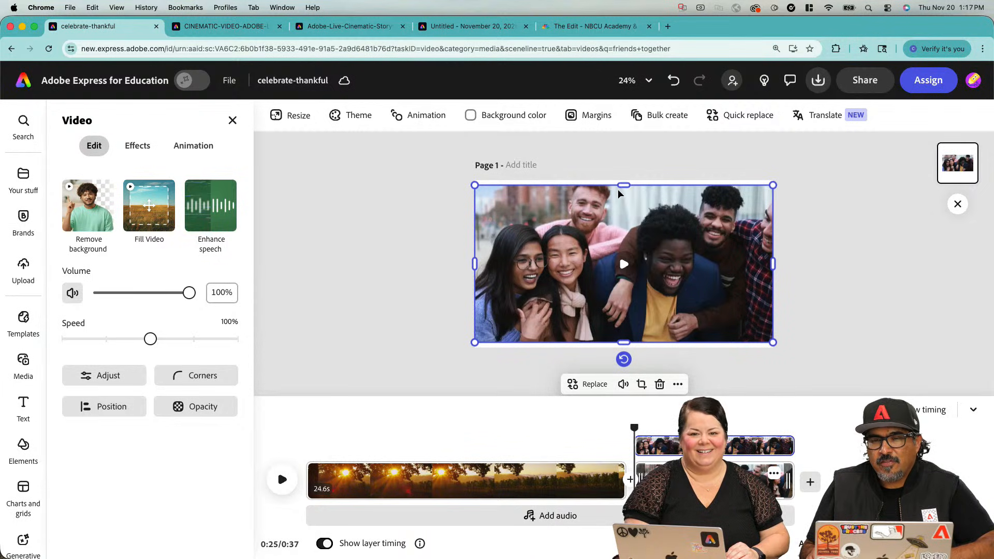
- Stretch the friends clip to the page's upper and lower edges and play part of the scene as a preview
left_click_drag(623, 184, 624, 180)
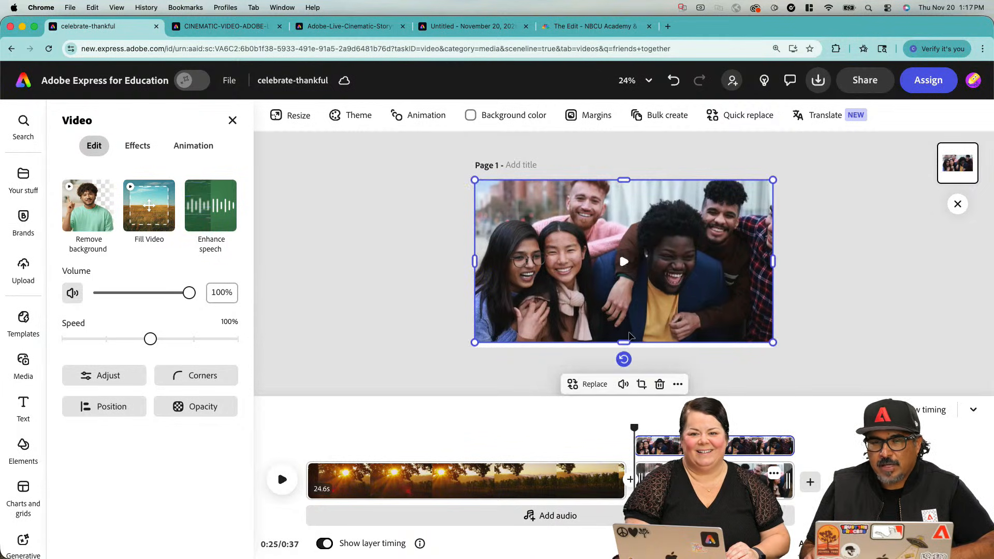
left_click_drag(629, 336, 626, 348)
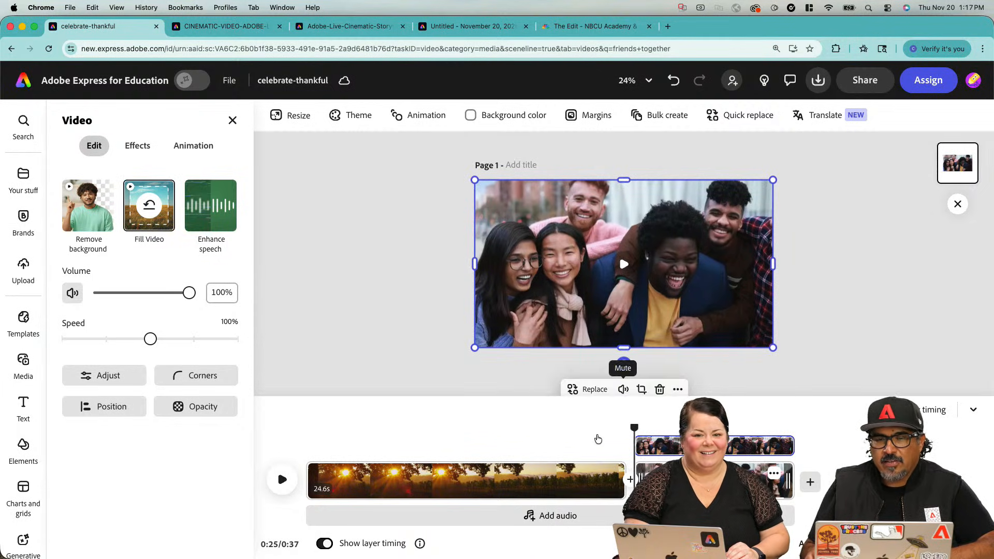
left_click(598, 439)
key("space")
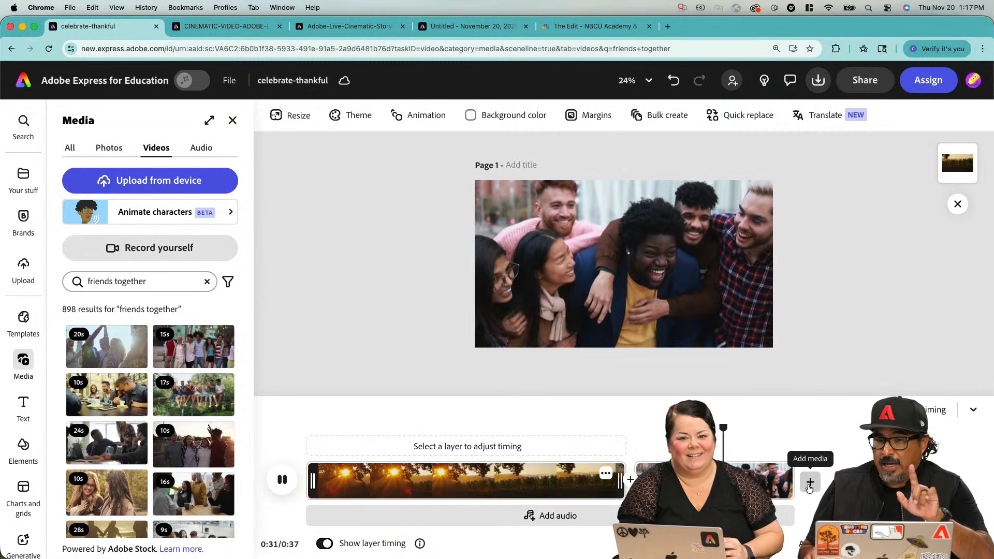
left_click(502, 344)
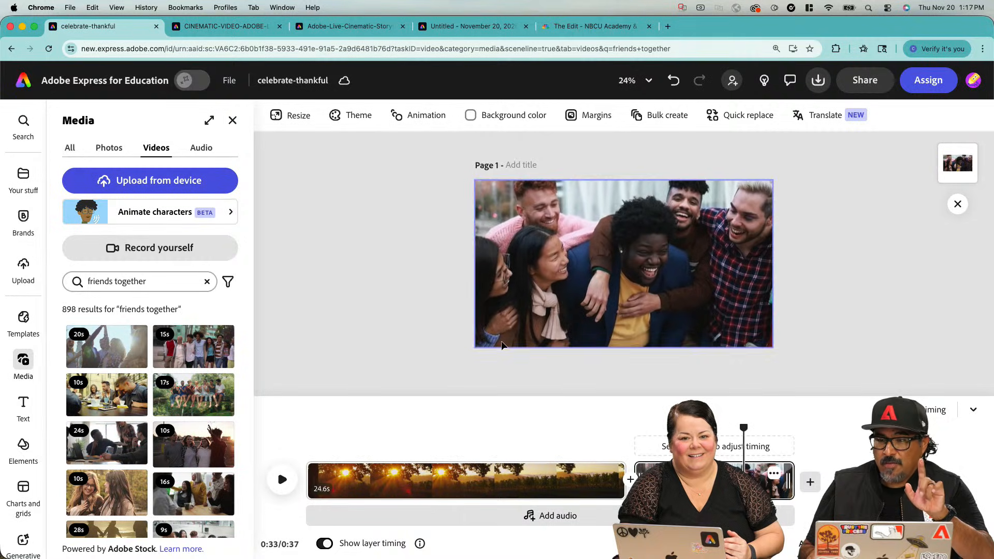
- Switch to the CINEMATIC-VIDEO-ADOBE-LIVE project and show timing for the selected layer only
left_click(228, 26)
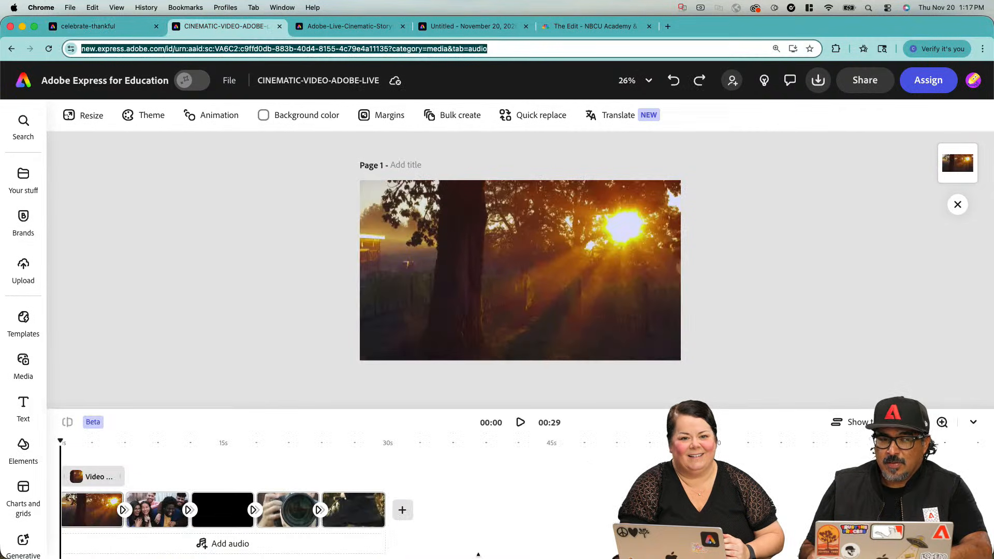
left_click(120, 446)
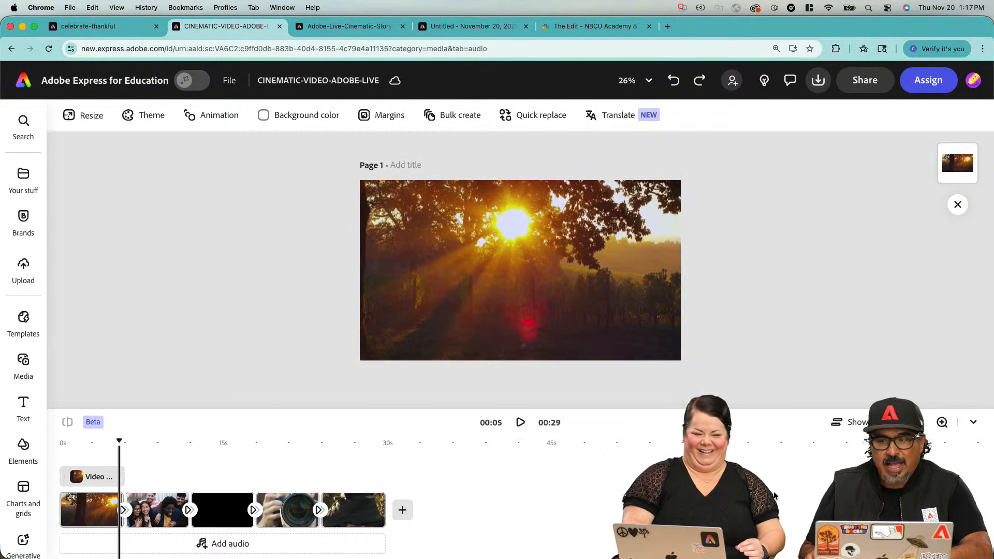
left_click(854, 422)
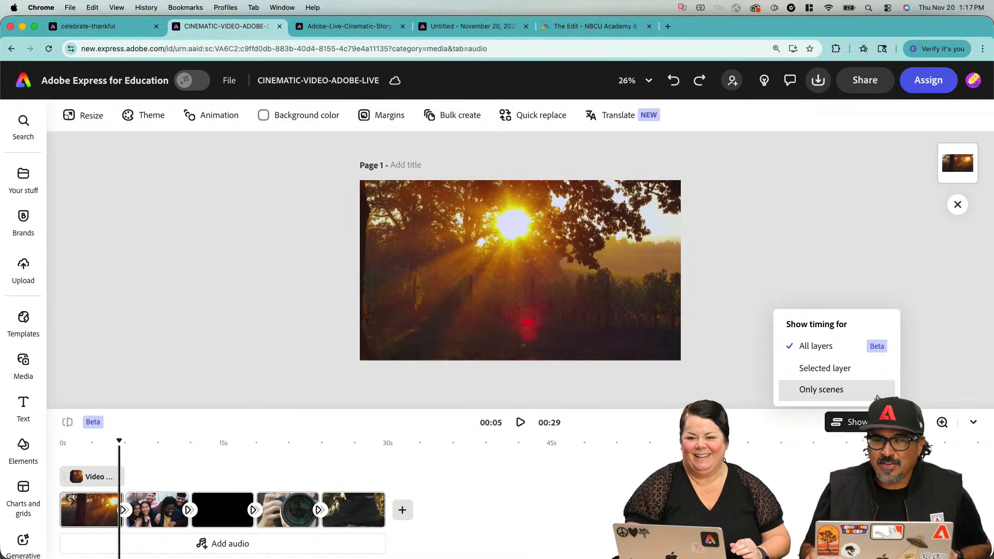
left_click(825, 368)
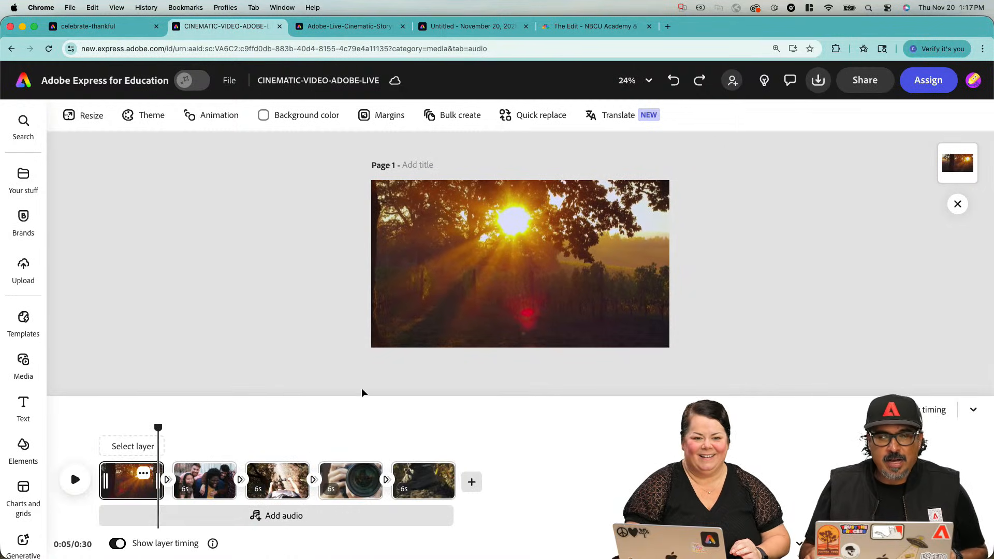
- Inspect the bike-riding clip in the third scene and look at the media library's audio search suggestions
left_click(267, 445)
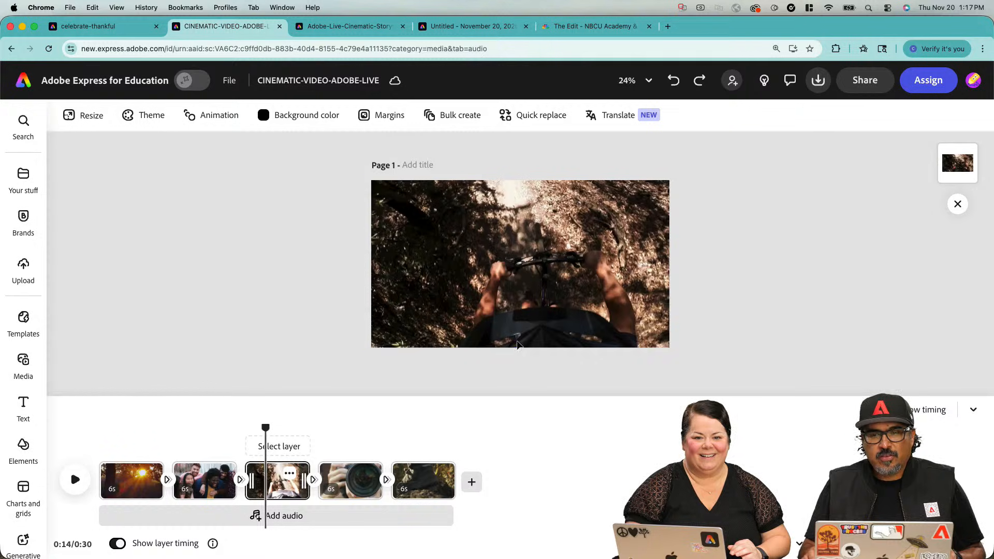
left_click(497, 333)
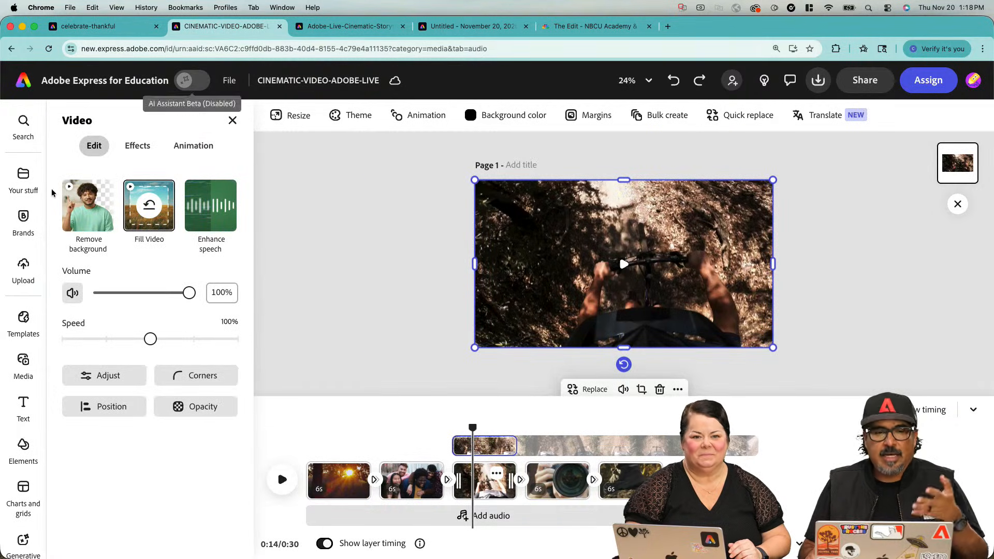
left_click(24, 356)
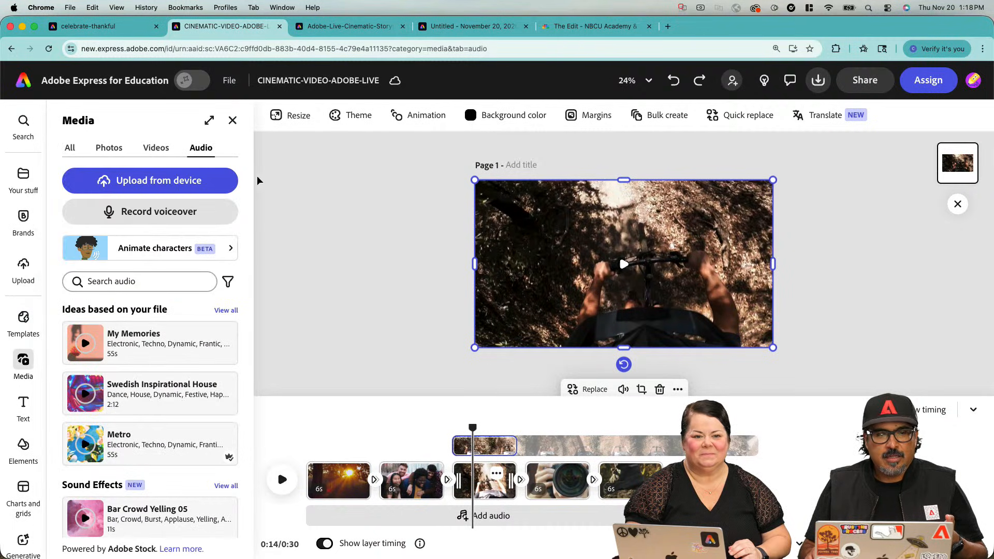
left_click(168, 290)
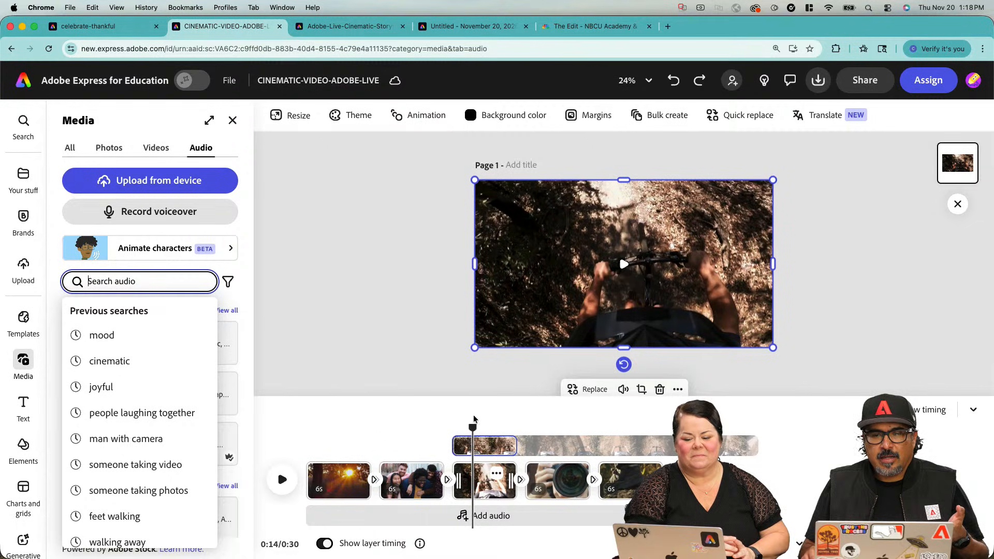
left_click(531, 442)
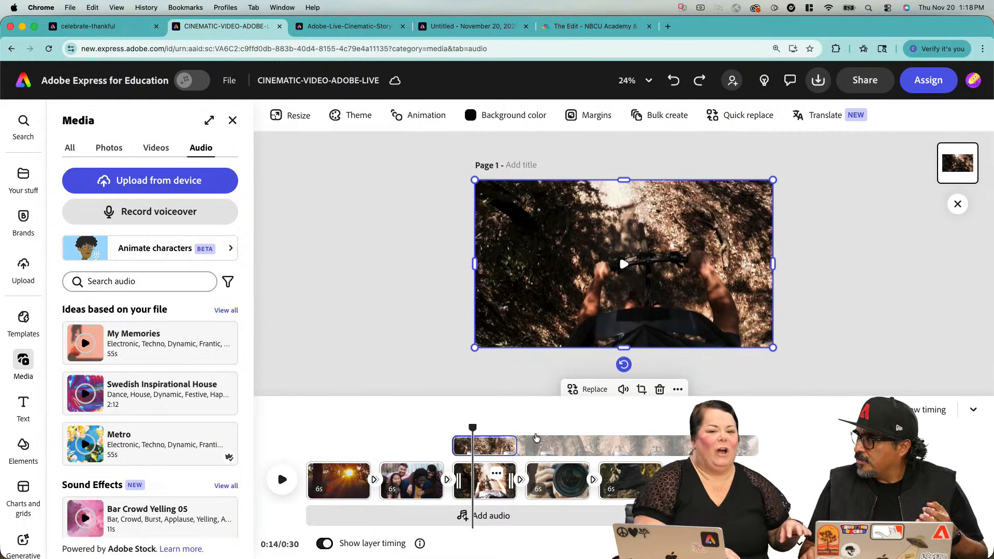
- Return to the celebrate-thankful project, add a blank scene after the friends clip and search the stock videos for "mountain biking"
left_click(126, 28)
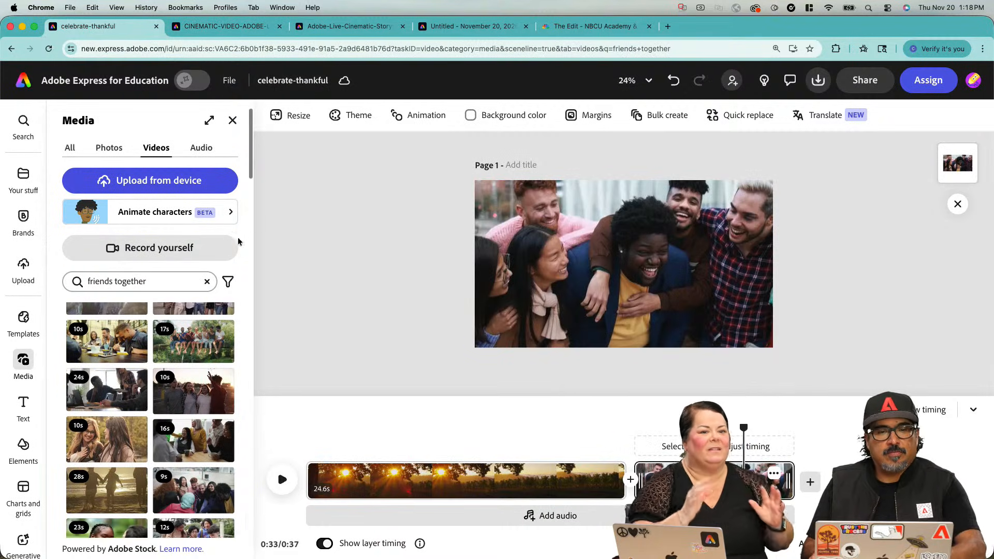
scroll(238, 242, "down", 1)
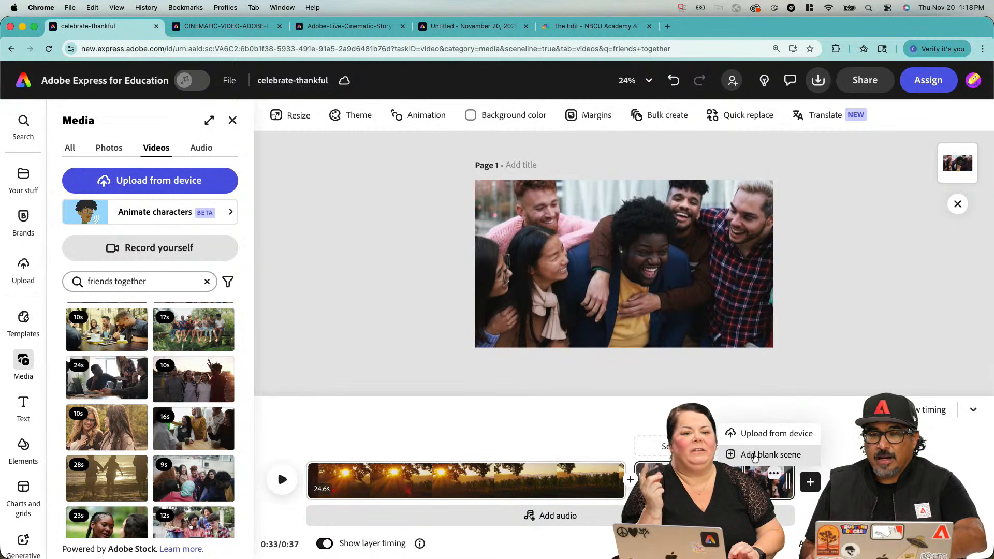
left_click(755, 456)
double_click(134, 286)
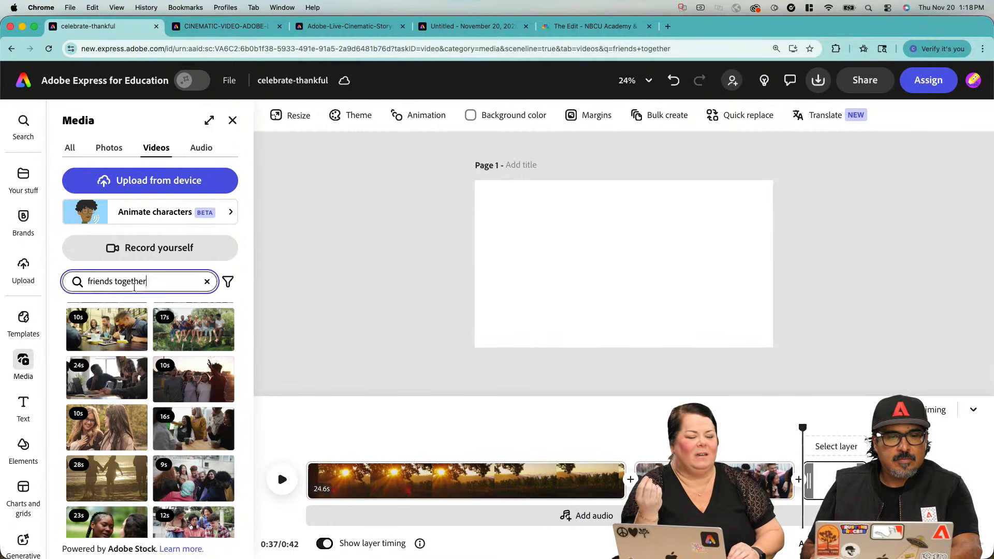
type("a")
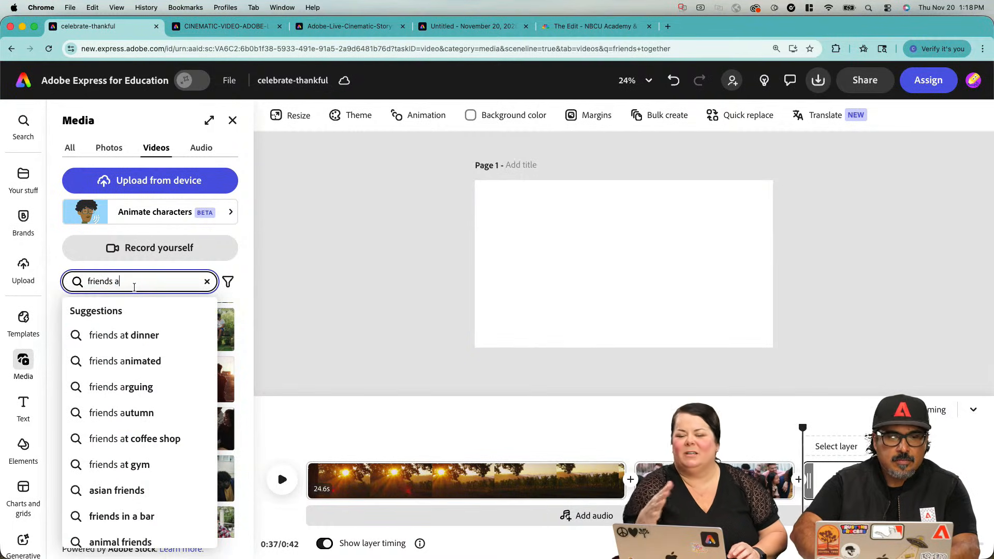
type("mountain")
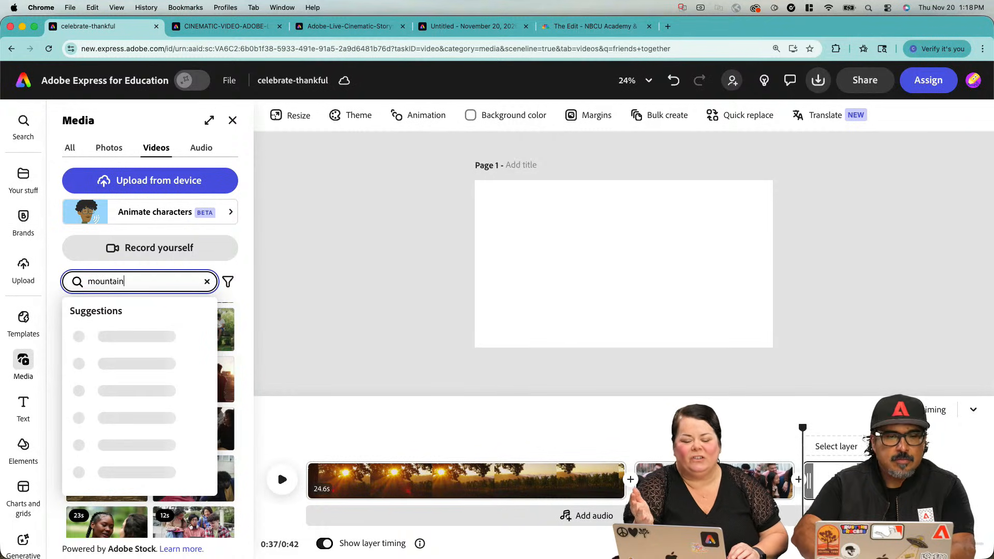
type(" biking")
key("Return")
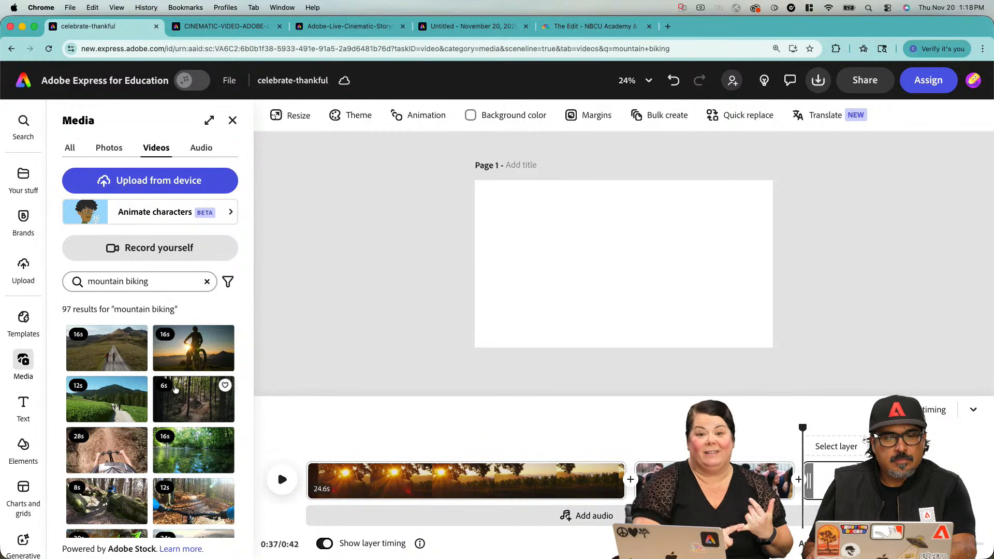
- Add the 28-second clip of a rider's hands on the handlebars as a layer on the blank scene's canvas
scroll(175, 388, "down", 1)
scroll(174, 388, "down", 2)
left_click(107, 370)
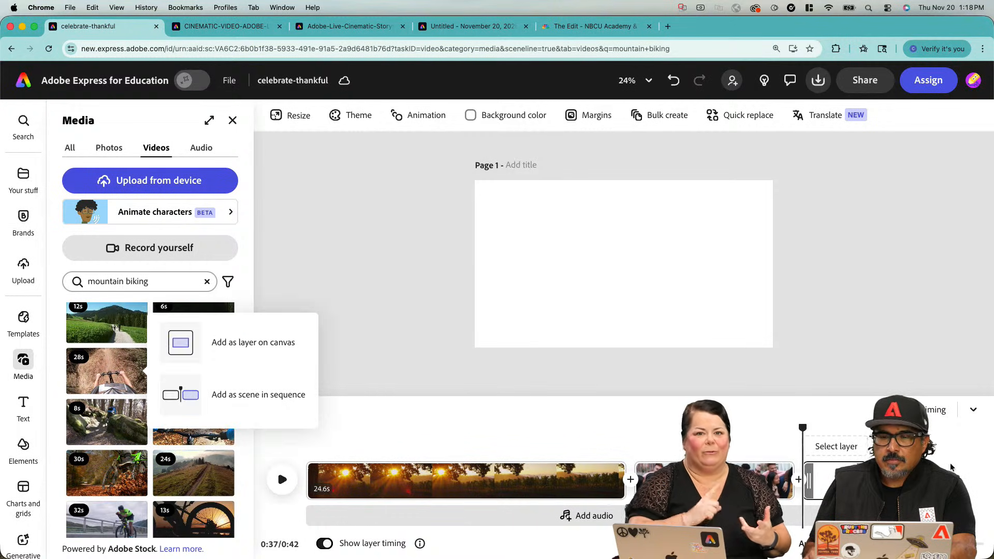
left_click(248, 354)
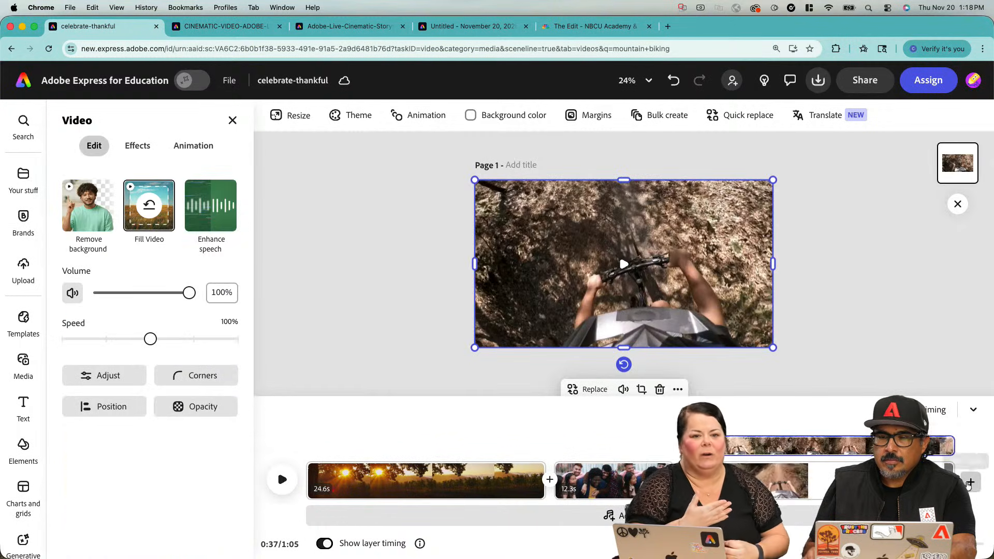
- Add a blank scene after the biking clip and fill it with the 6-second camera lens clip from a stock video search for "camera"
key("Delete")
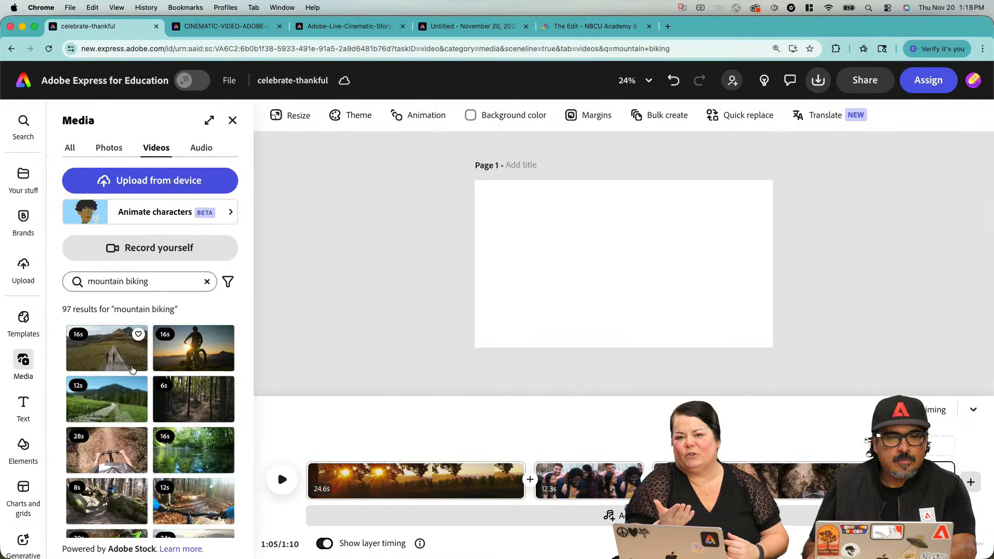
triple_click(163, 289)
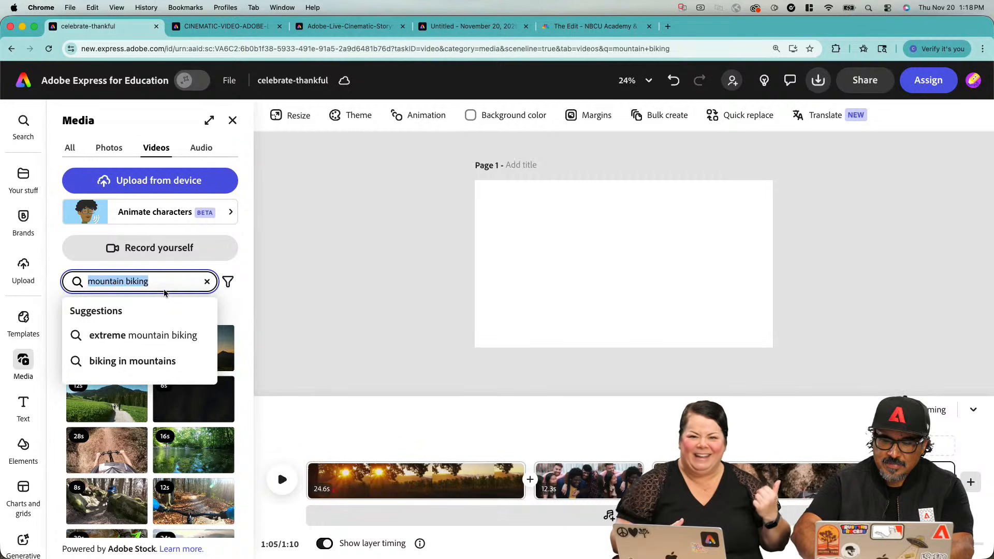
type("camera")
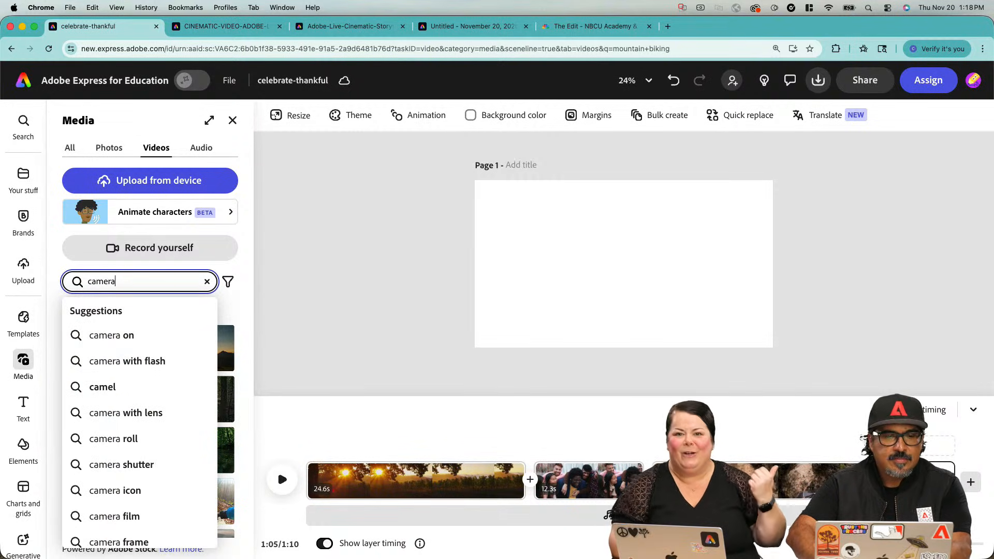
key("Return")
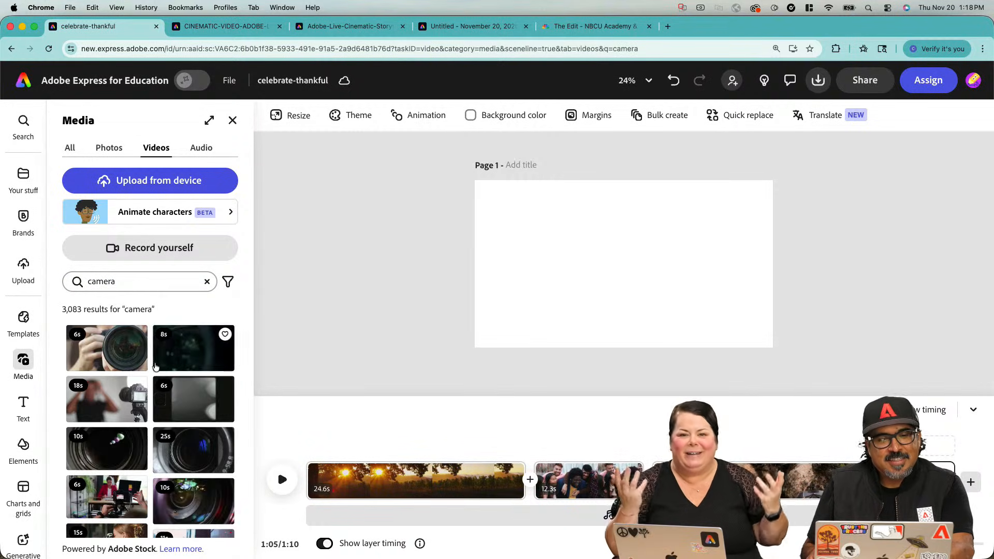
left_click(107, 348)
left_click(238, 319)
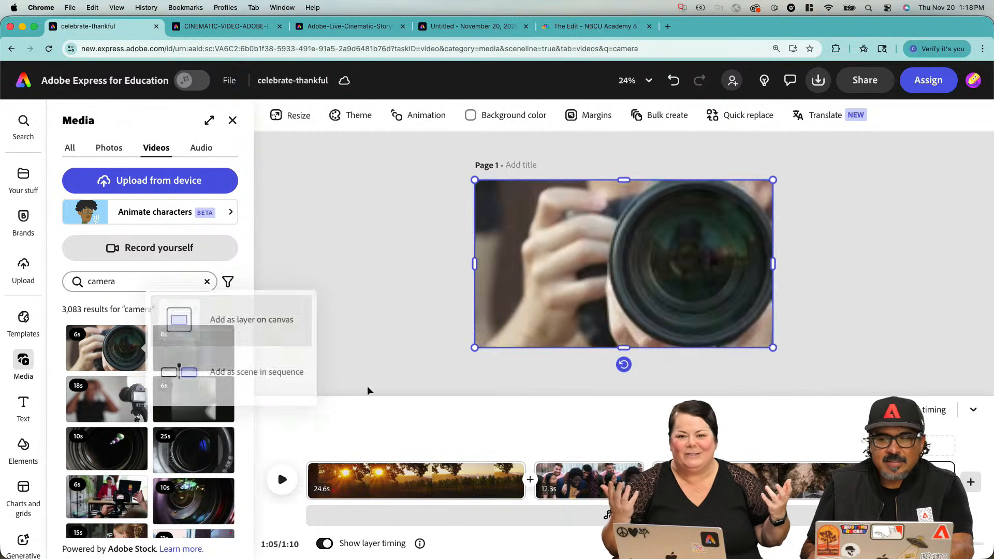
- Add a blank scene after the camera lens clip and search the stock videos for "walking"
left_click(497, 544)
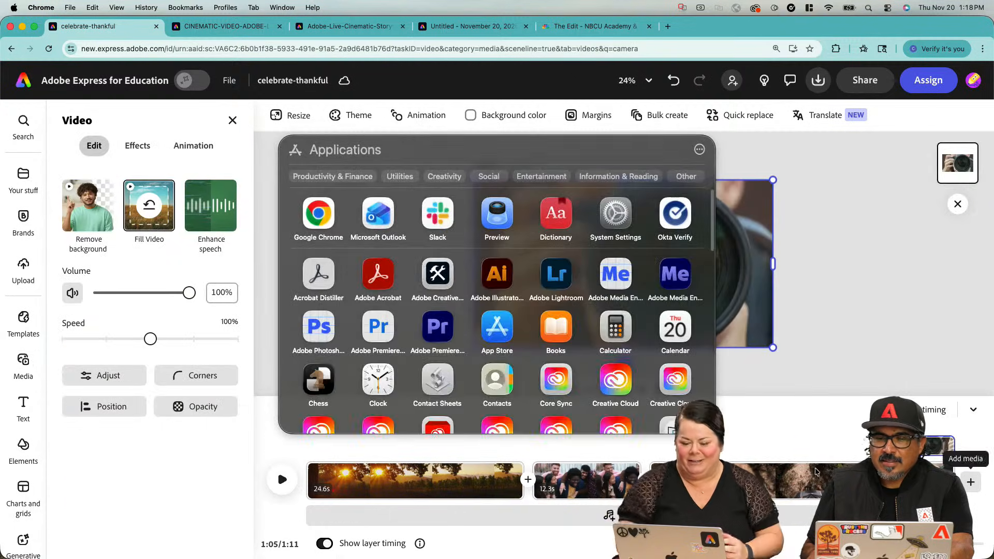
left_click(840, 443)
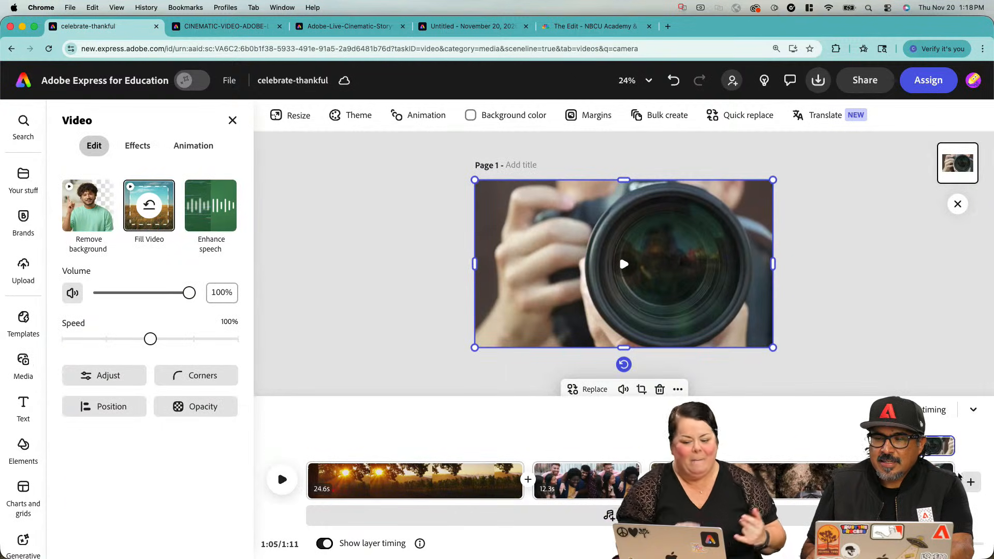
left_click(971, 482)
left_click(948, 454)
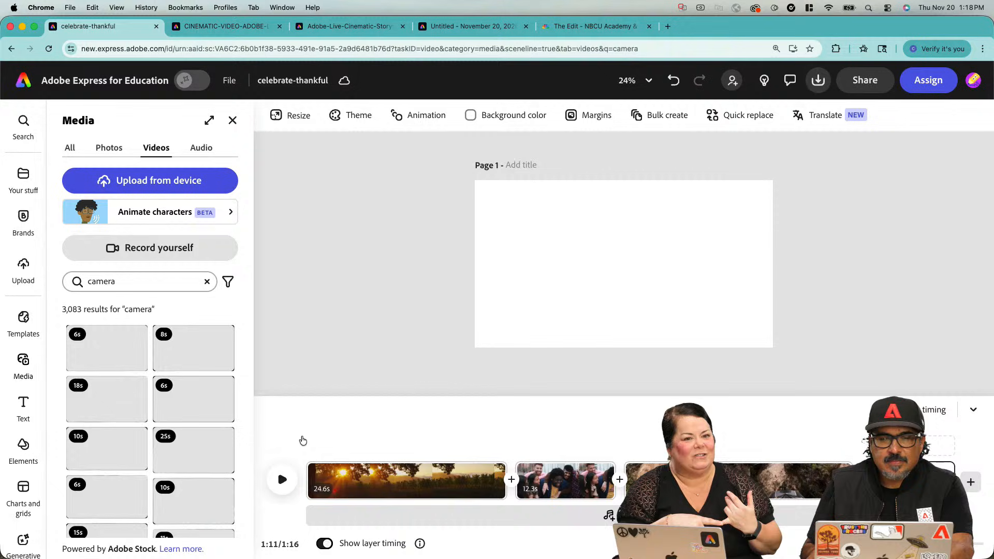
double_click(112, 284)
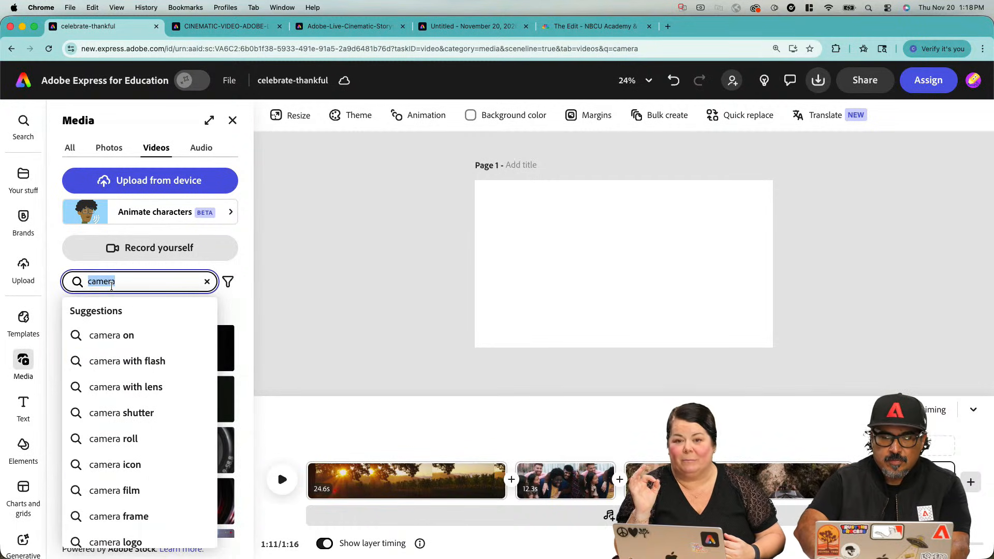
type("walking")
key("Return")
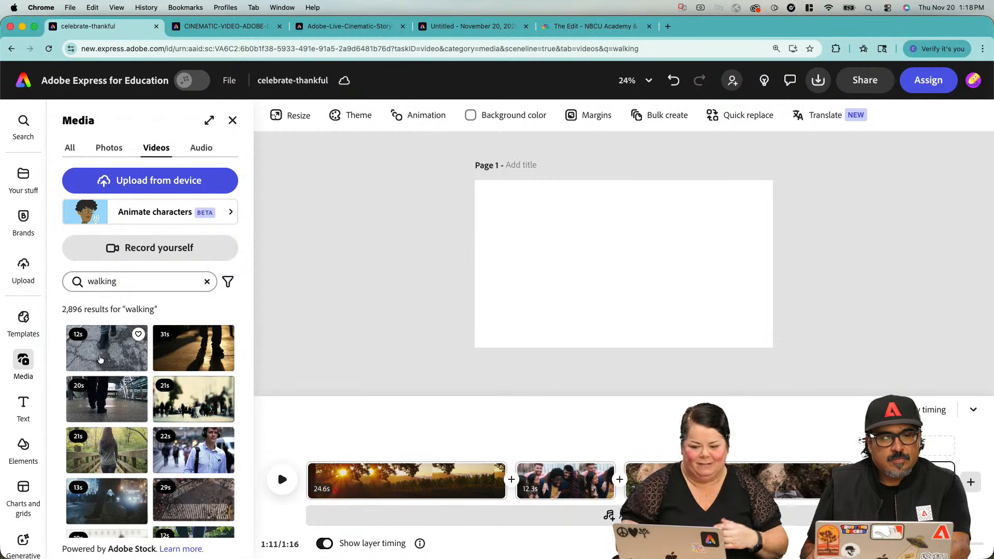
- Add the 12-second clip of booted feet walking on a leafy path as a layer on the blank scene's canvas
scroll(115, 403, "down", 2)
scroll(114, 398, "down", 2)
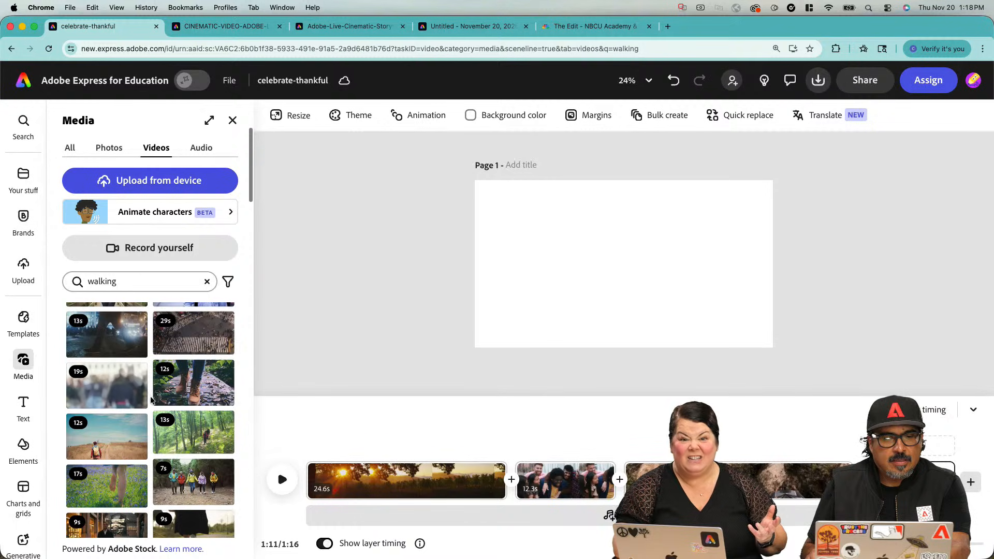
scroll(189, 393, "up", 2)
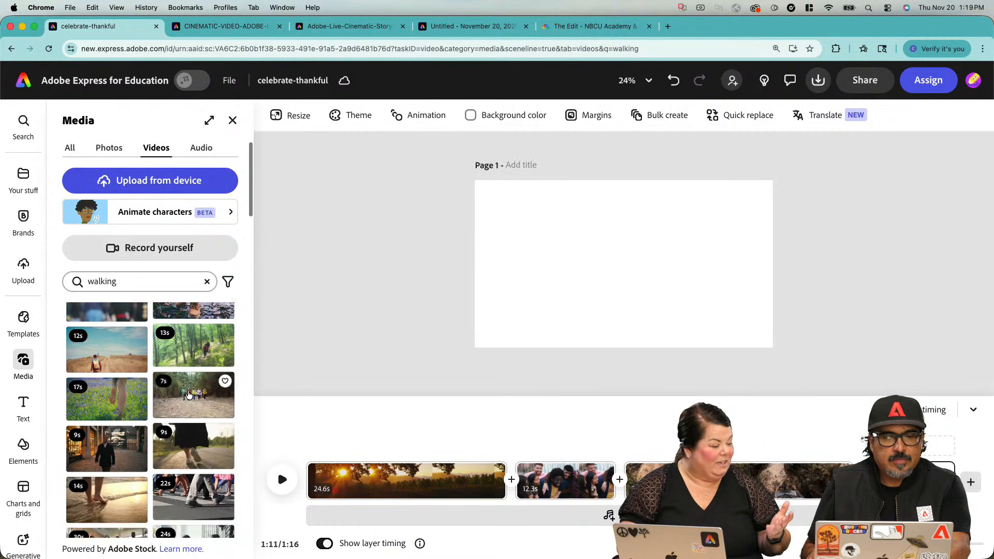
left_click(189, 374)
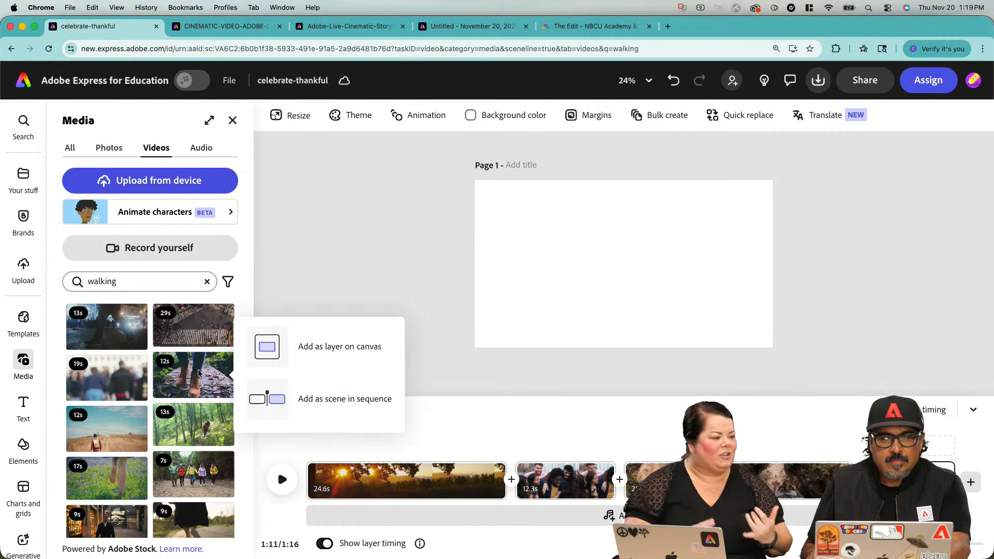
left_click(287, 348)
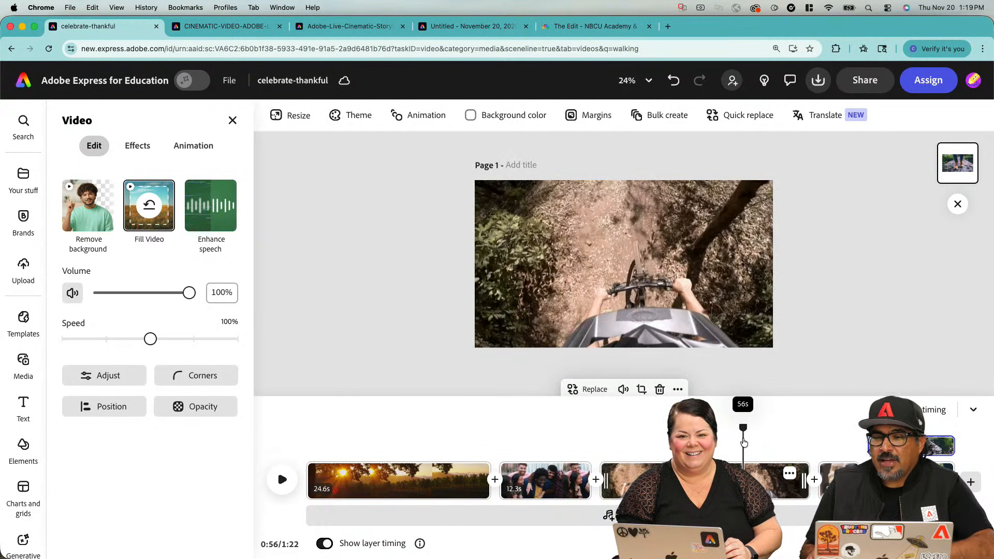
- Review the biking, sunset, friends and camera scenes by moving the playhead through the sequence
left_click(741, 443)
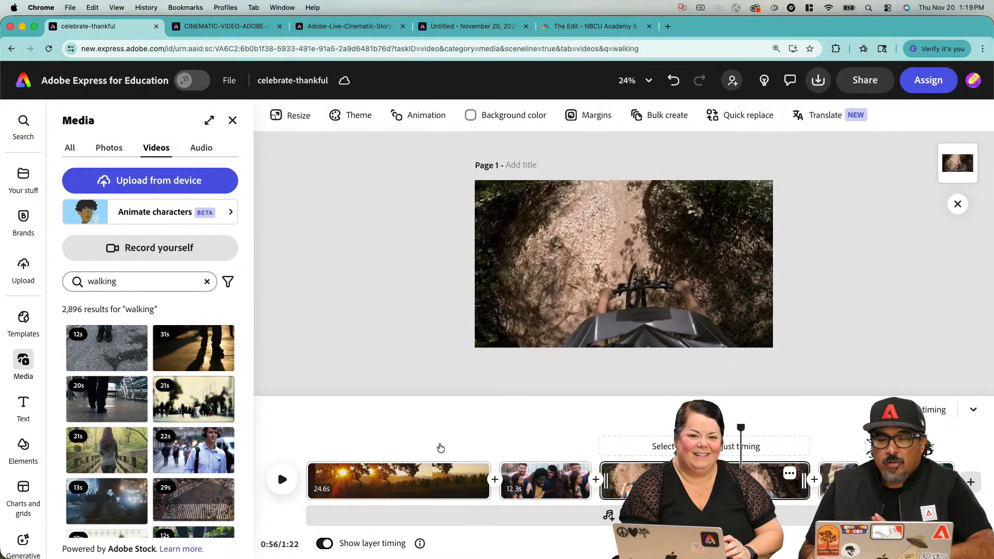
left_click(346, 448)
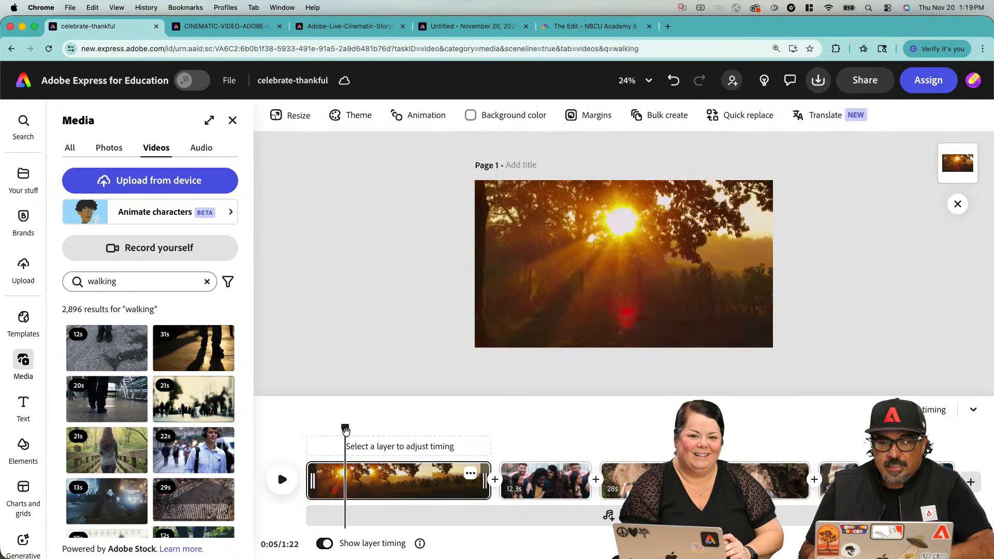
left_click_drag(345, 430, 390, 429)
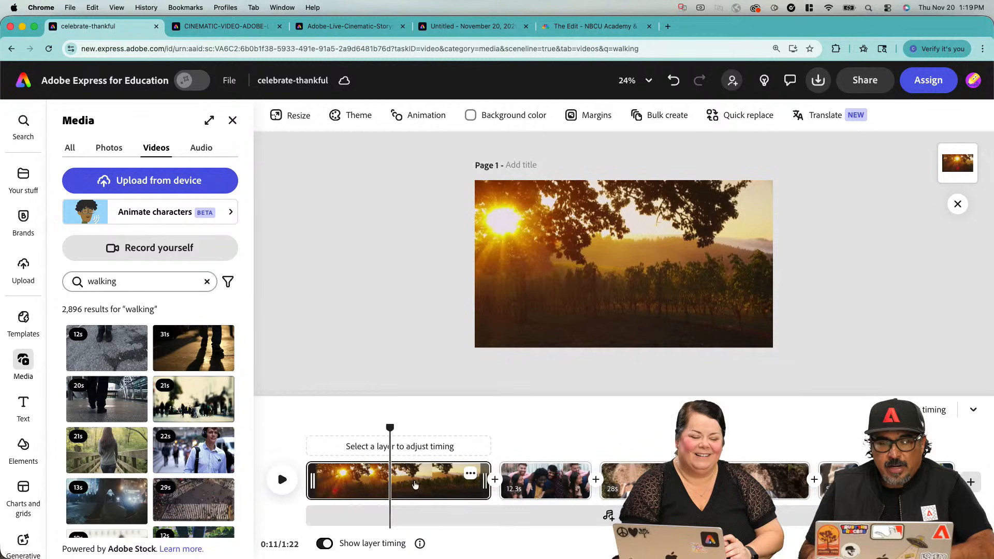
left_click(561, 479)
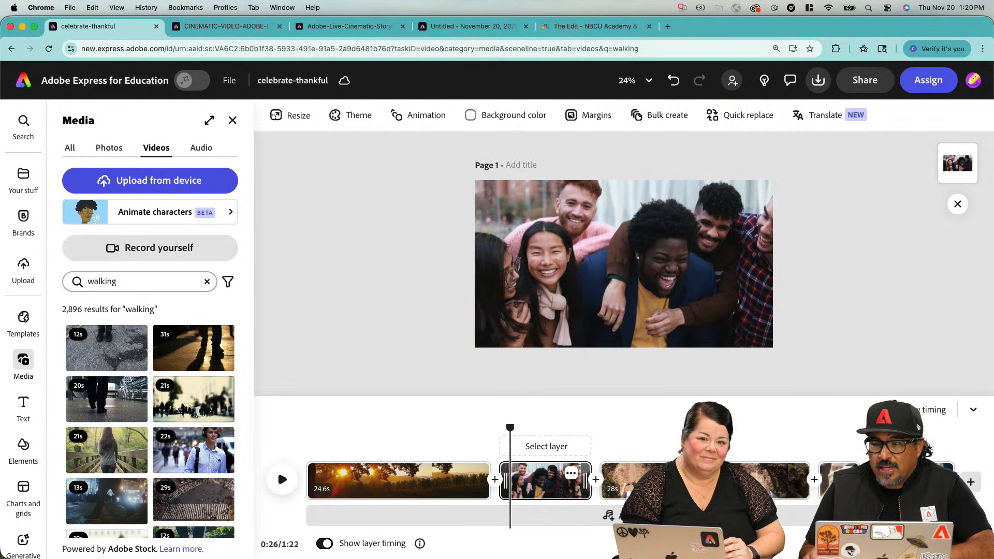
left_click(832, 451)
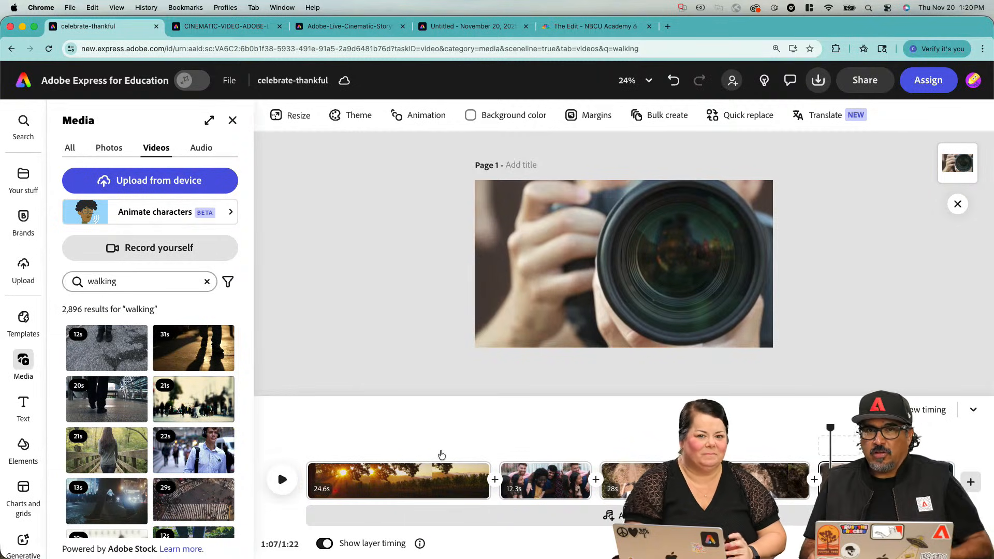
mouse_move(482, 480)
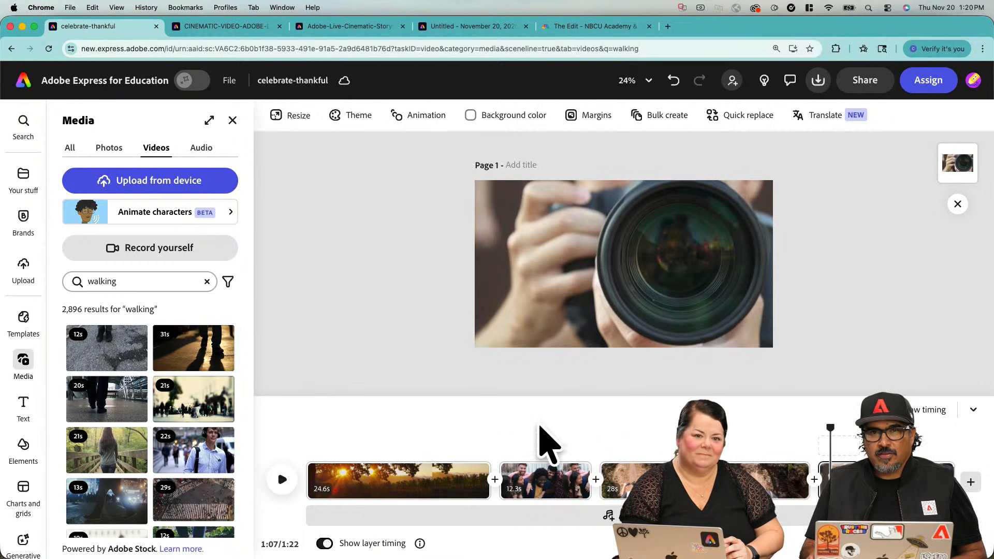
mouse_move(553, 474)
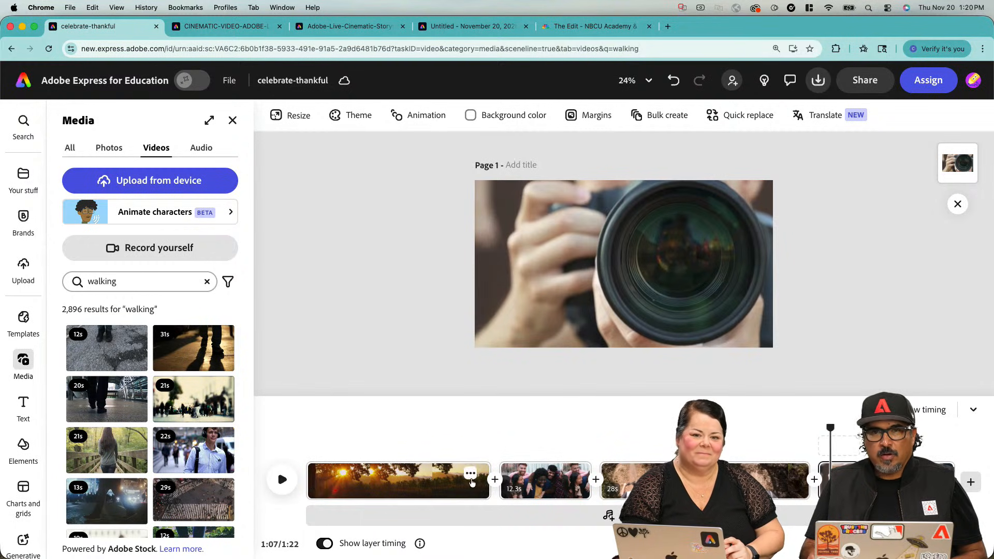
- Trim the end of the opening sunset scene to shorten it to about 5.4 seconds
left_click_drag(481, 483, 340, 488)
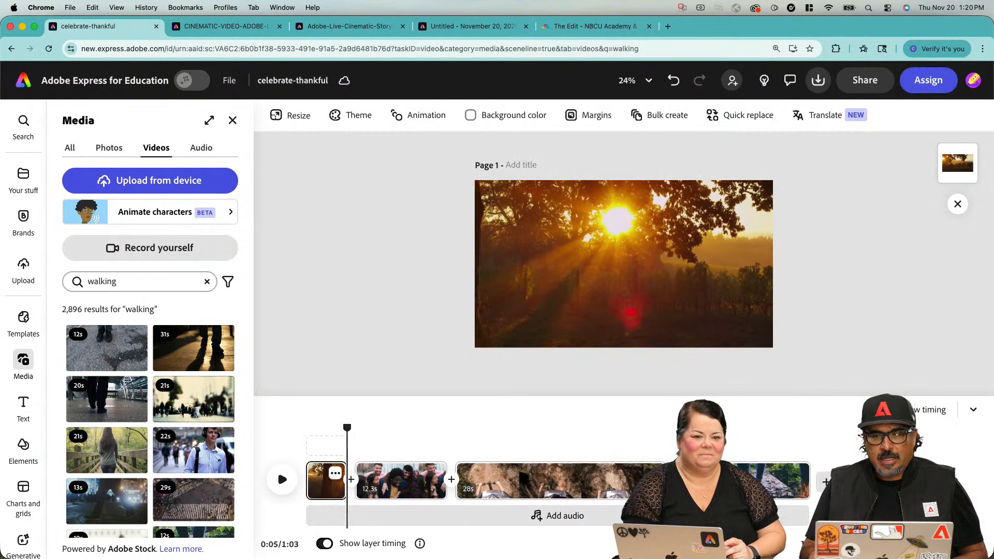
scroll(480, 479, "up", 5)
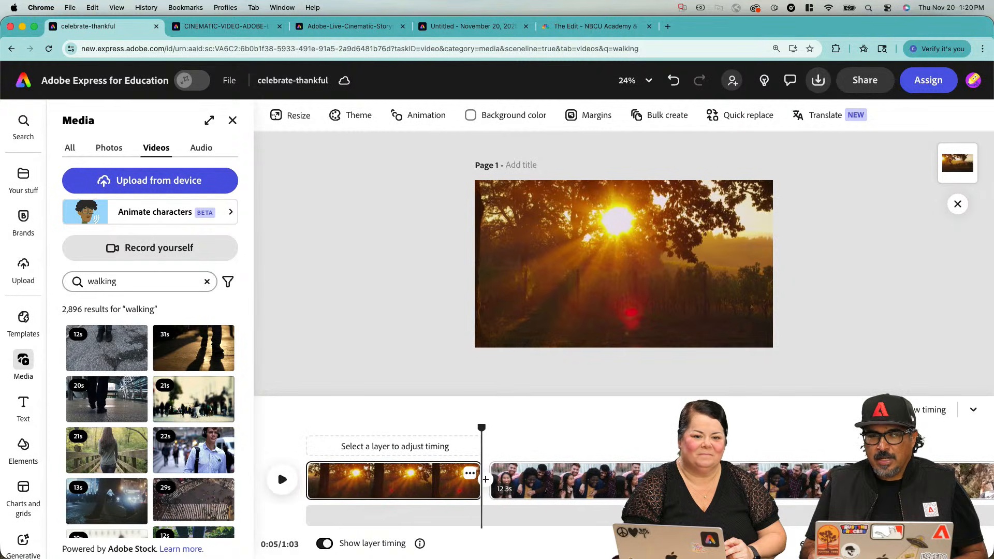
mouse_move(863, 542)
left_mouse_down()
mouse_move(878, 543)
mouse_move(863, 543)
left_mouse_up()
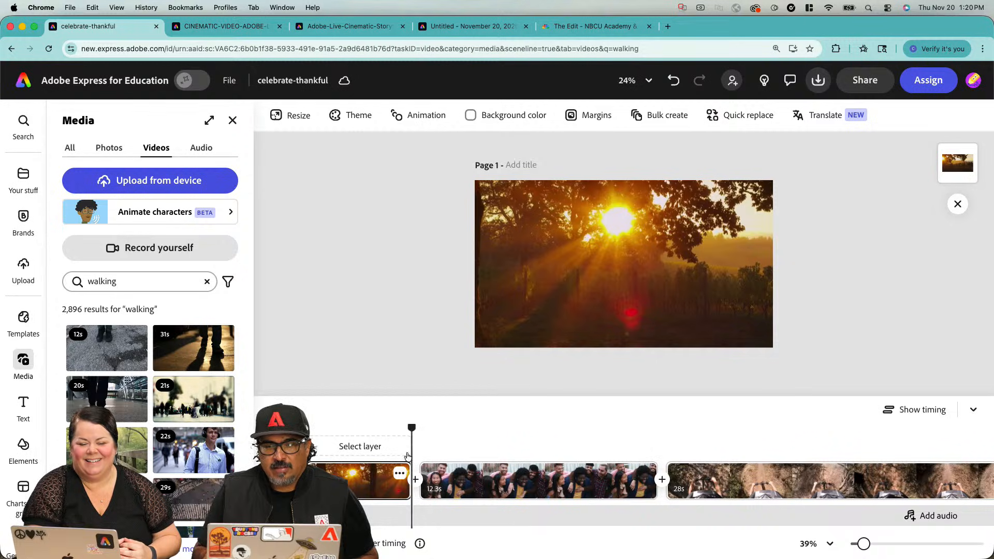
- Apply the trimmed sunset scene's duration to all scenes and return the playhead to the start of the video
left_click(451, 448)
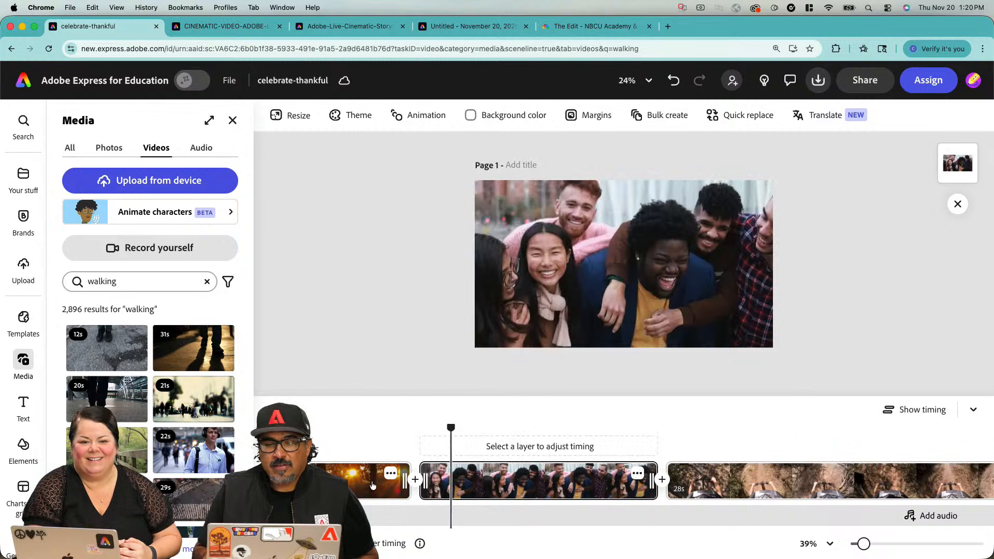
left_click(383, 443)
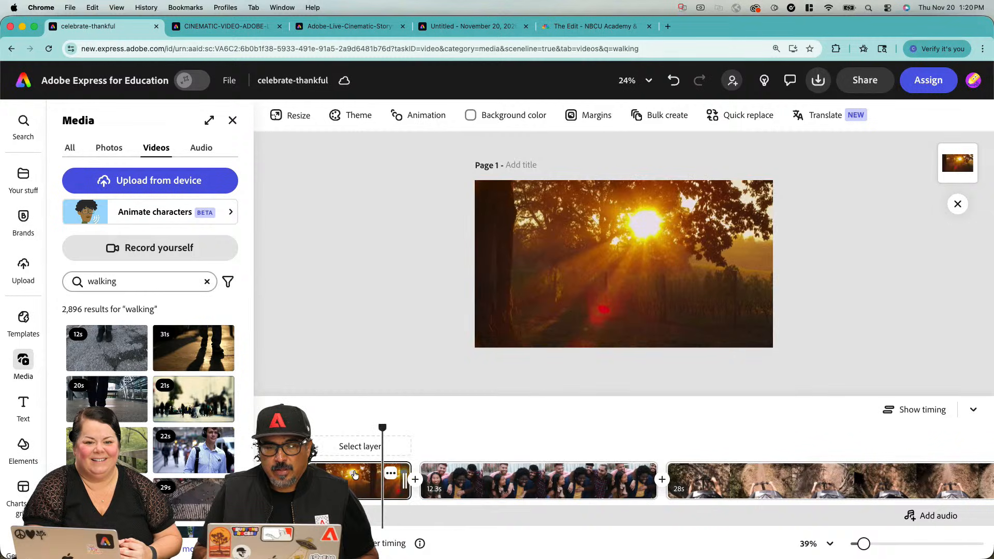
left_click(435, 426)
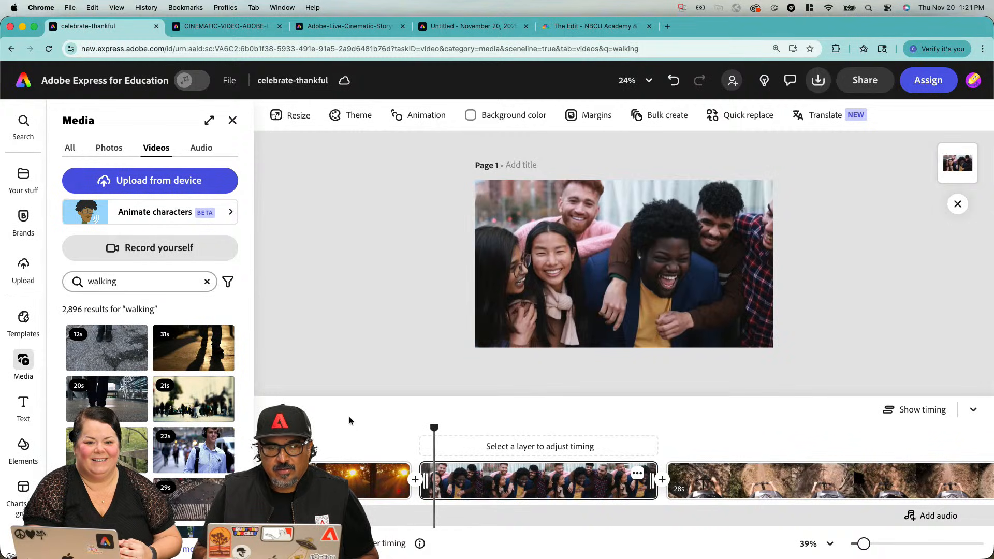
left_click(368, 455)
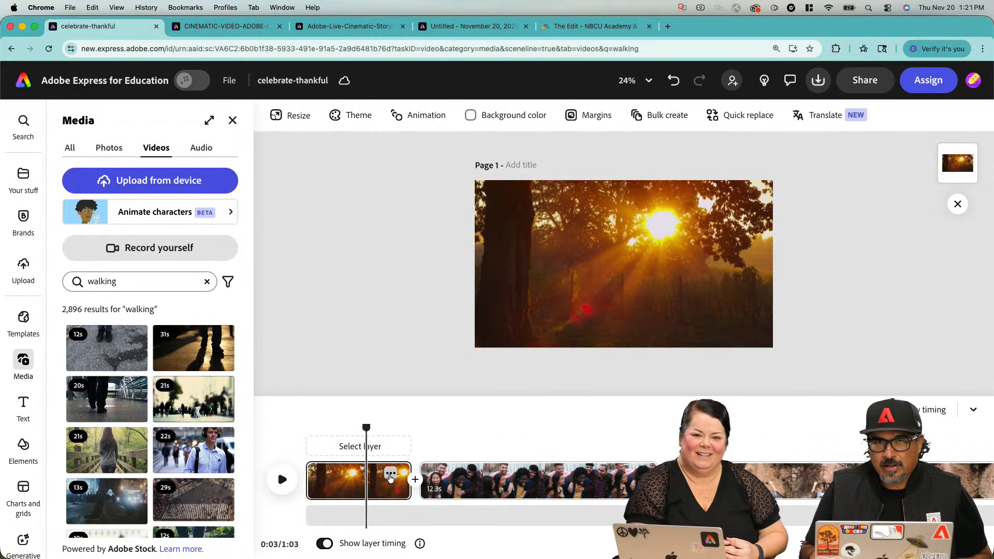
left_click(391, 474)
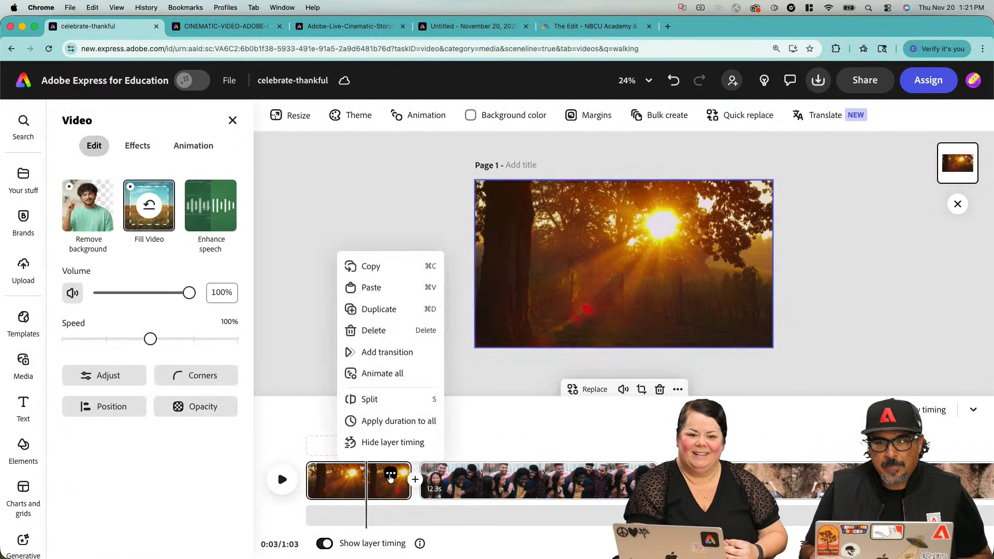
left_click(398, 421)
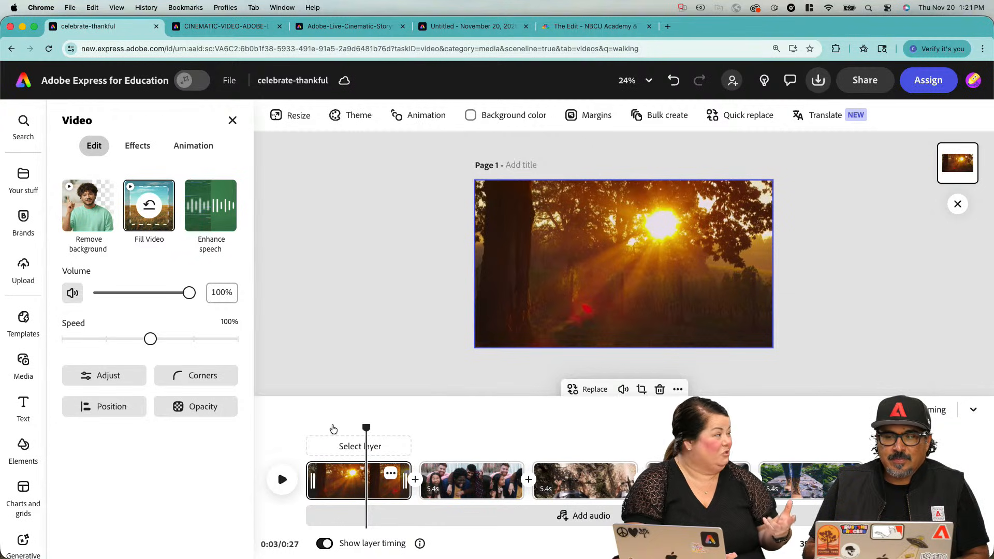
left_click_drag(333, 429, 311, 448)
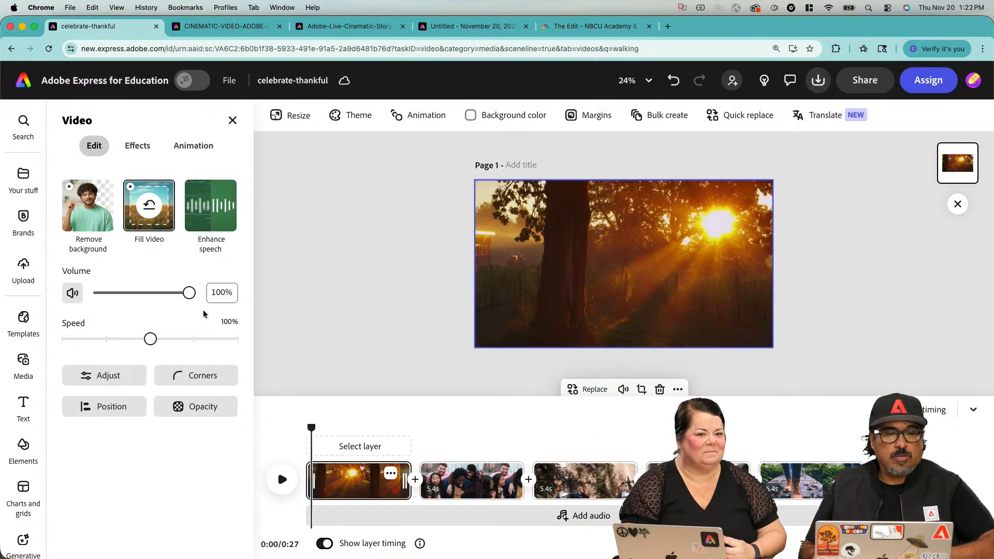
- Open the audio media library and clear the "walking" search
left_click(29, 369)
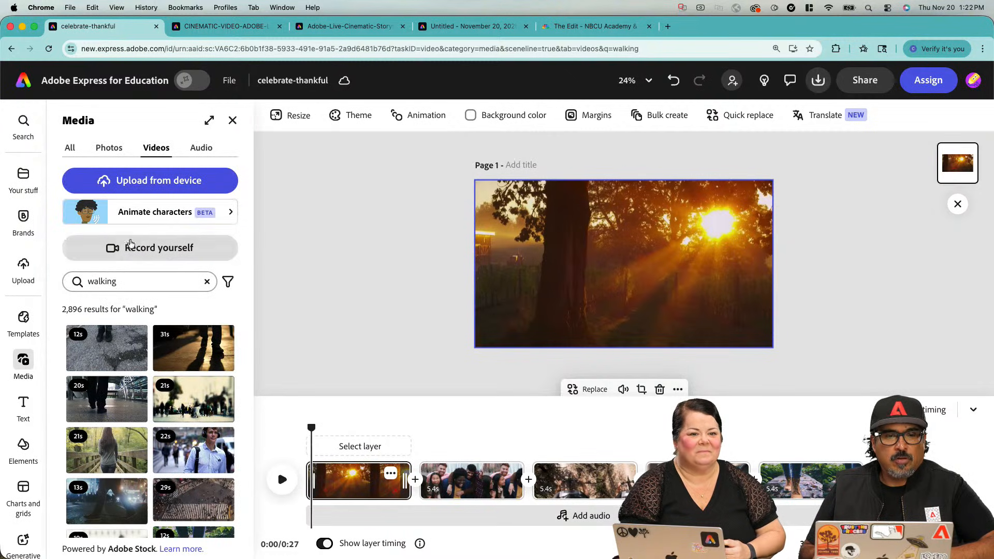
left_click(198, 148)
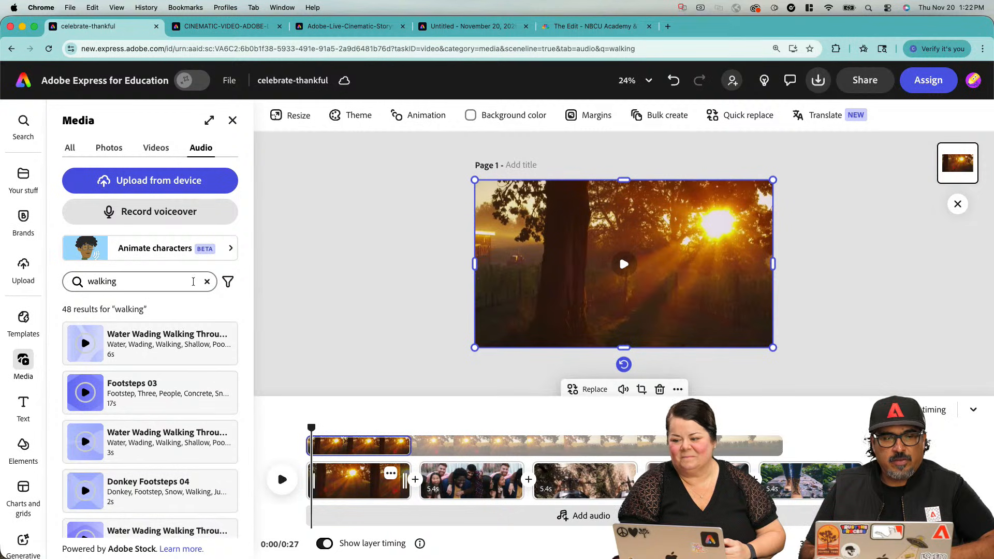
left_click(207, 283)
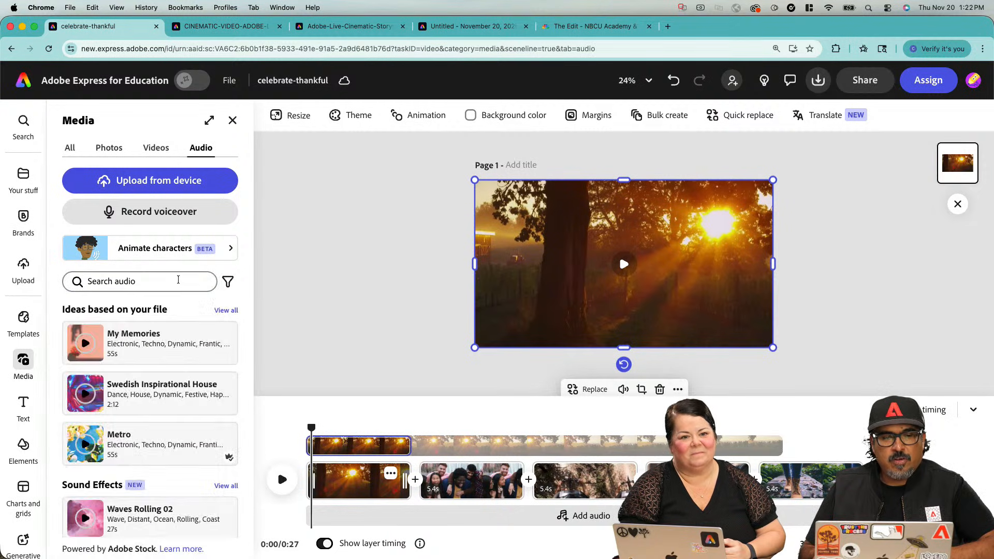
left_click(177, 283)
left_click(242, 325)
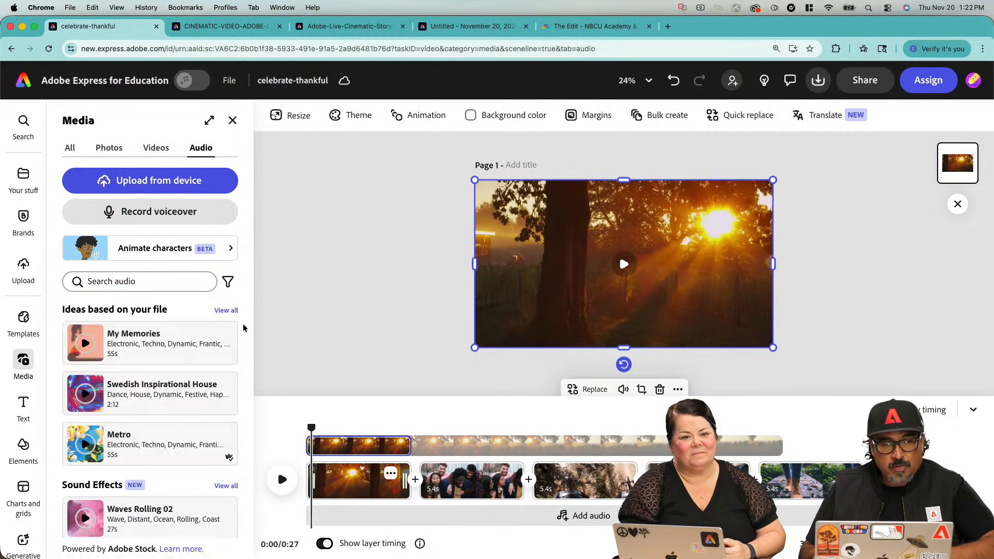
- Browse the stock audio categories, from sound effects and acoustic through country, dance, electronic and film, for suitable background music
scroll(241, 330, "down", 5)
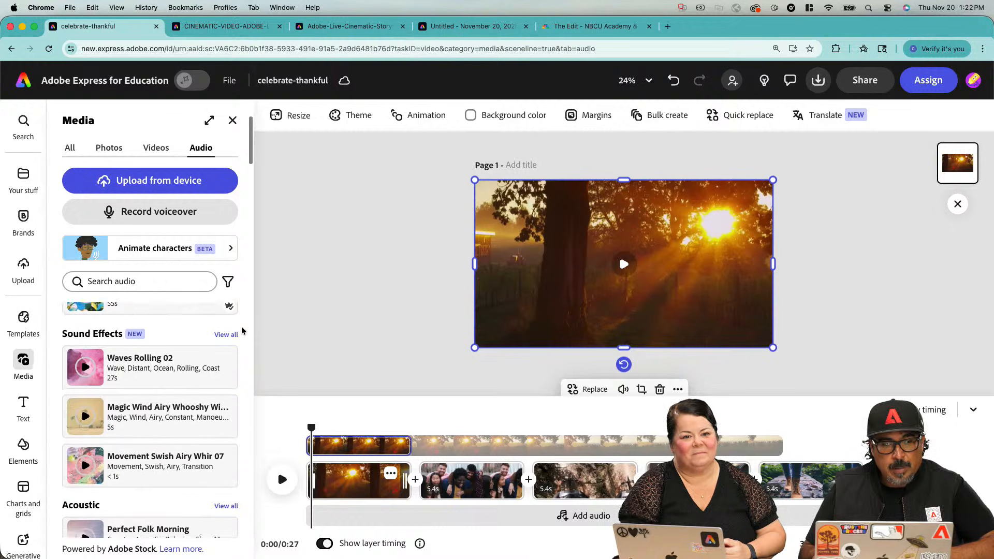
scroll(242, 330, "down", 10)
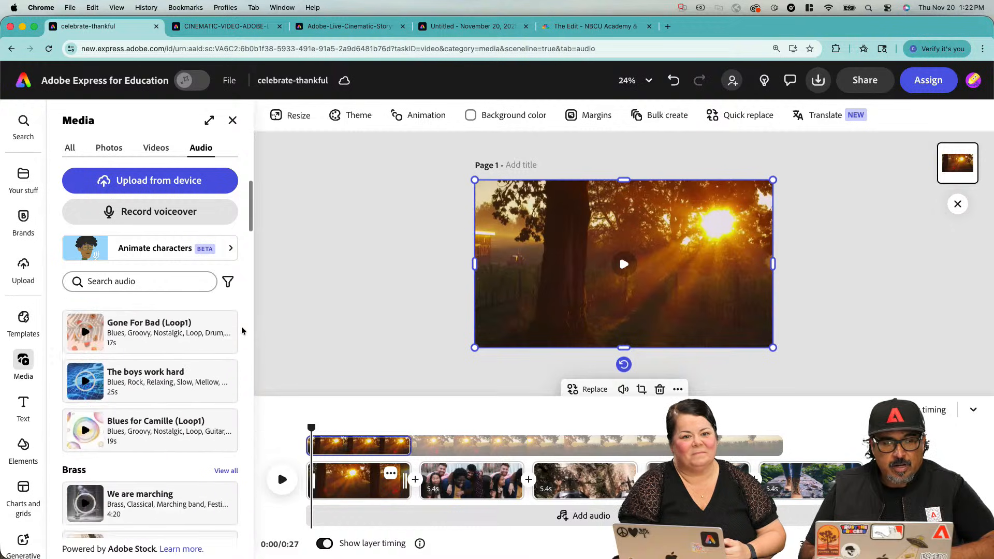
scroll(242, 330, "down", 3)
scroll(241, 330, "up", 3)
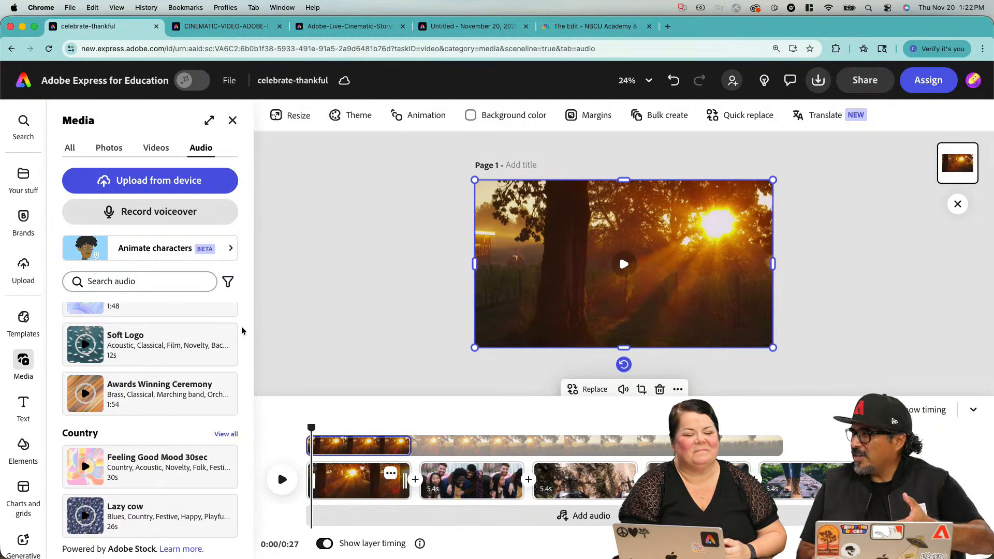
scroll(242, 330, "down", 2)
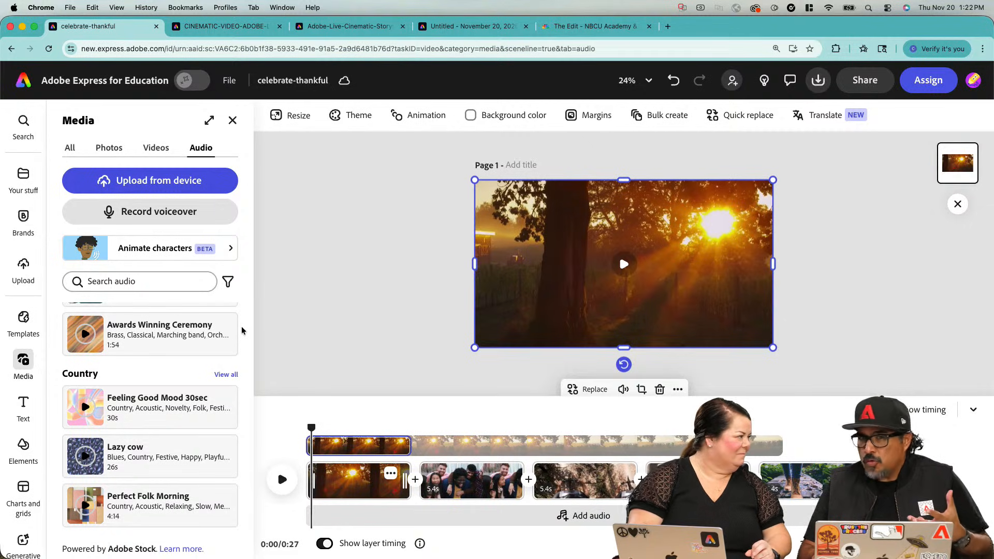
scroll(242, 330, "down", 3)
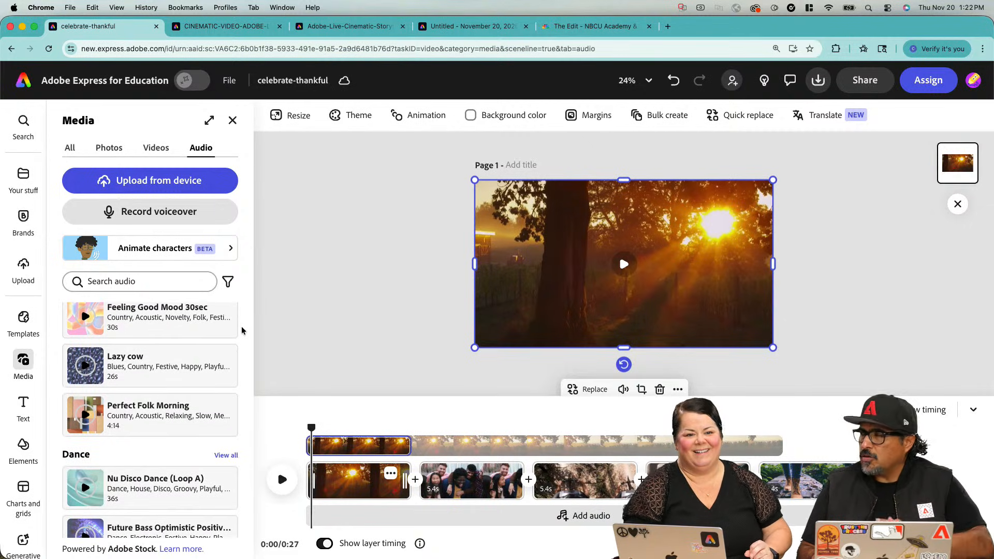
scroll(242, 331, "down", 9)
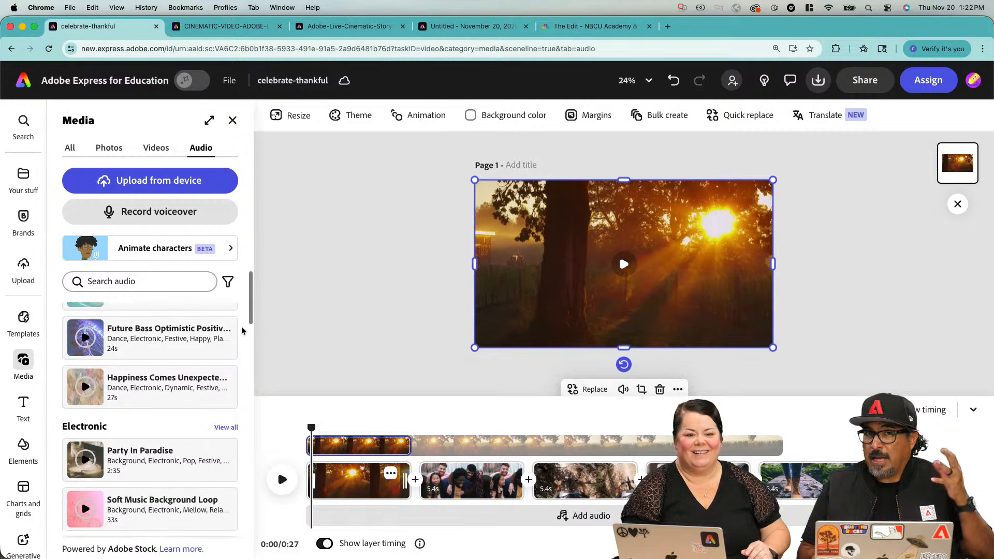
scroll(242, 331, "down", 6)
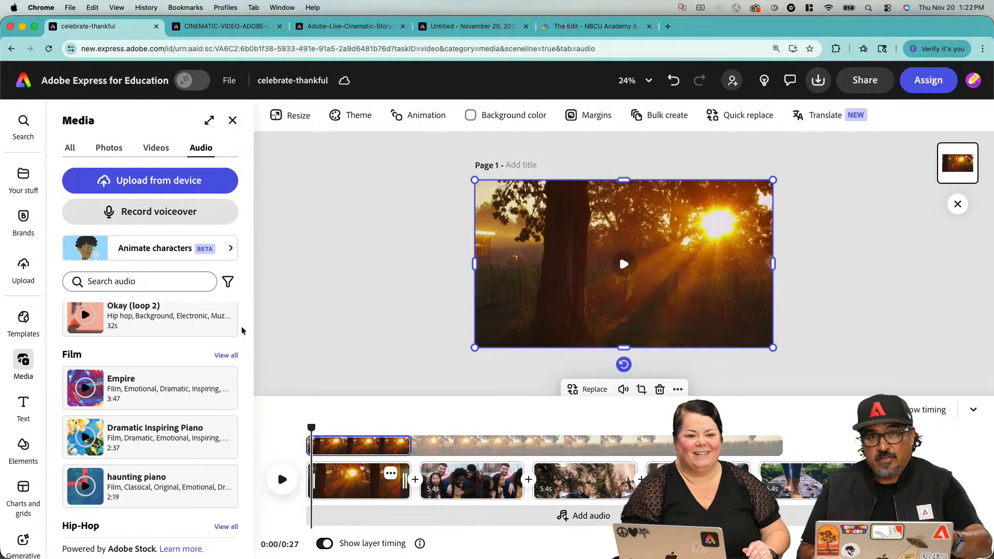
scroll(242, 331, "down", 2)
scroll(242, 330, "up", 9)
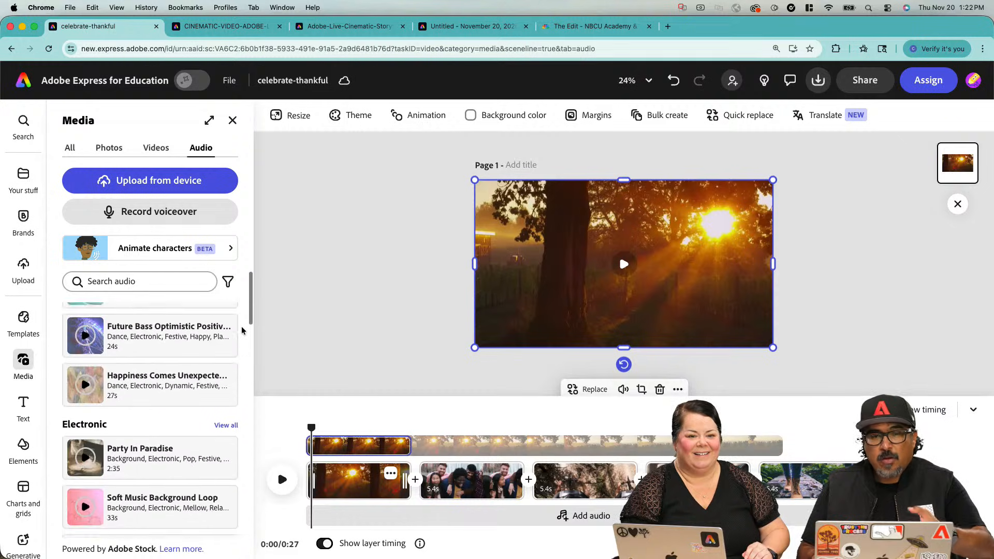
scroll(241, 330, "up", 5)
- Search the audio library for "happy" and look through the first tracks
left_click(158, 282)
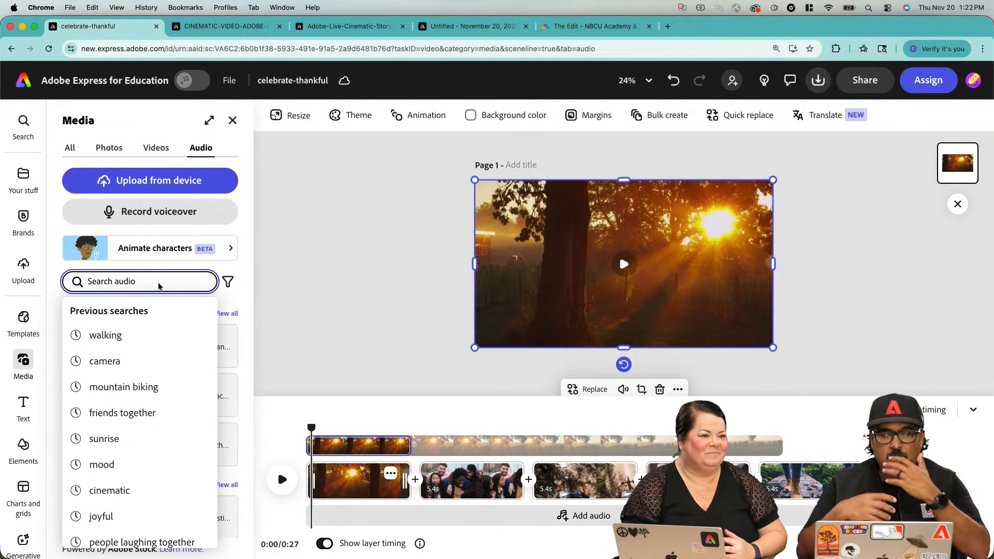
type("happy")
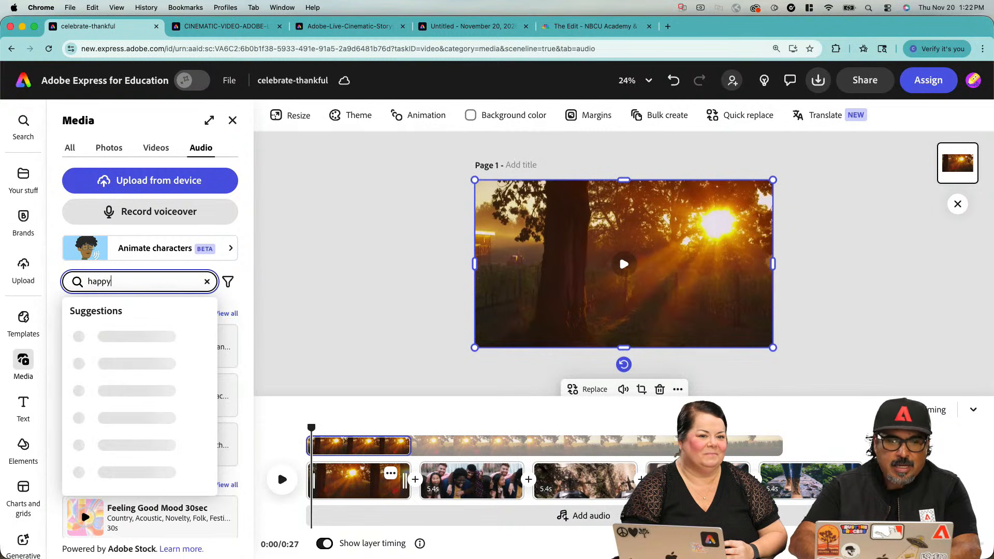
key("Return")
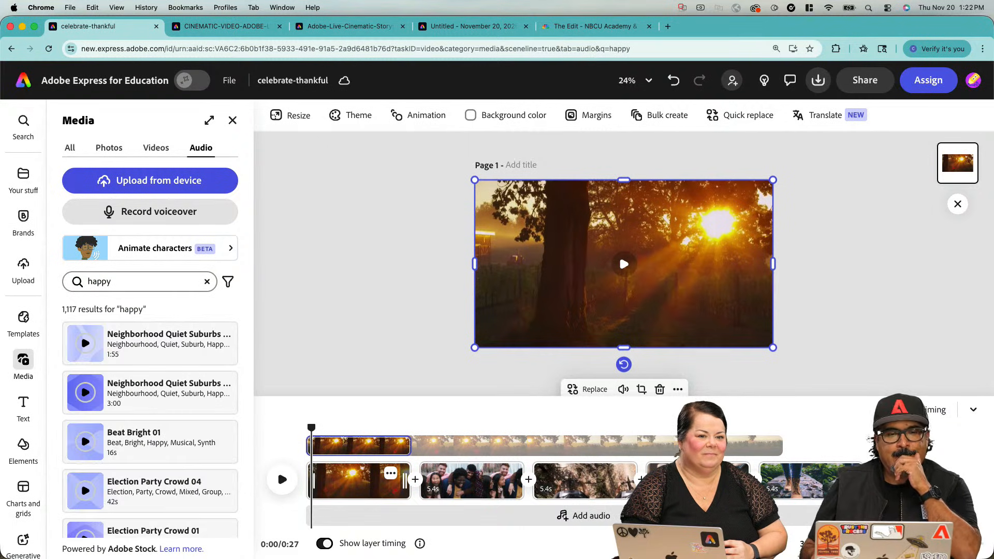
scroll(145, 367, "down", 3)
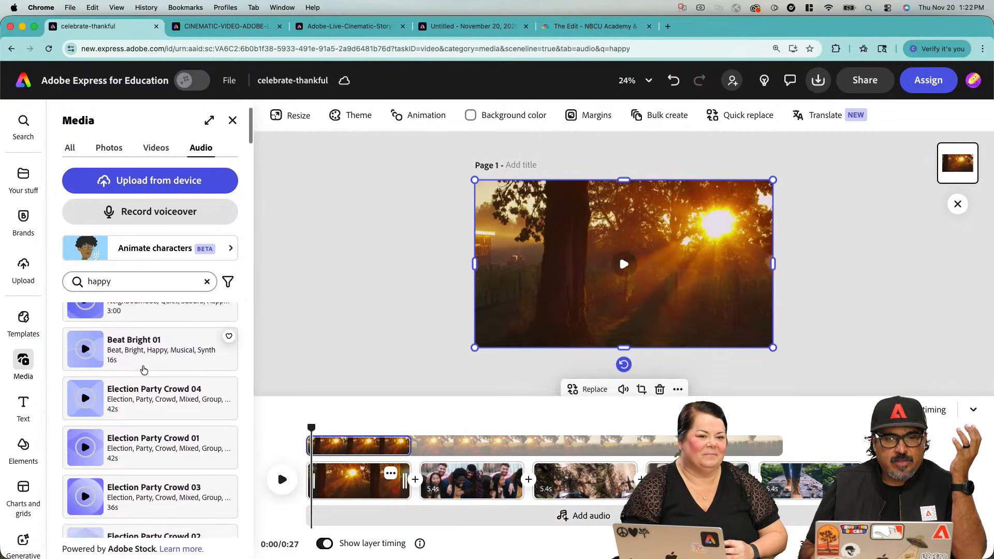
scroll(144, 370, "down", 5)
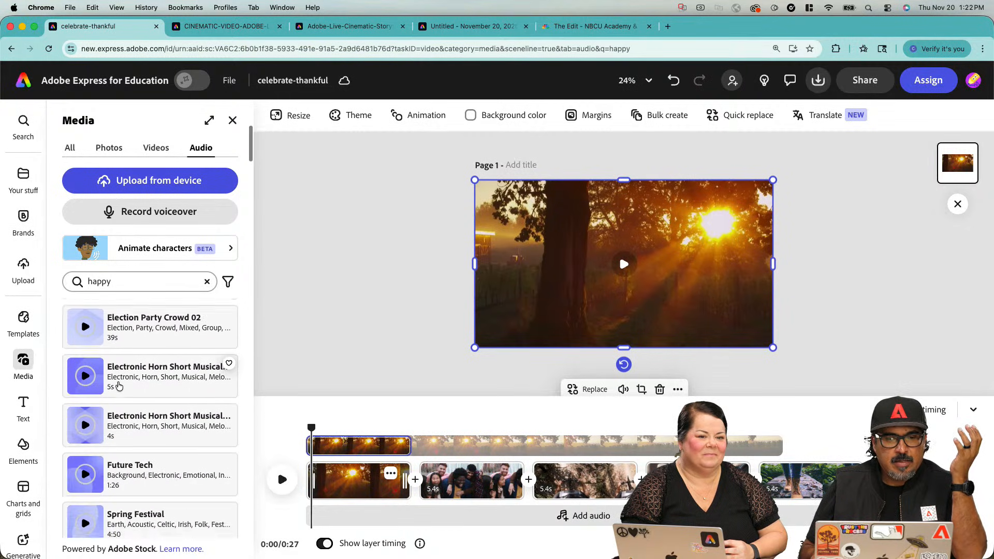
scroll(118, 386, "down", 2)
- Preview the Future Tech track briefly, stop it, and look through more of the happy audio results
left_click(85, 322)
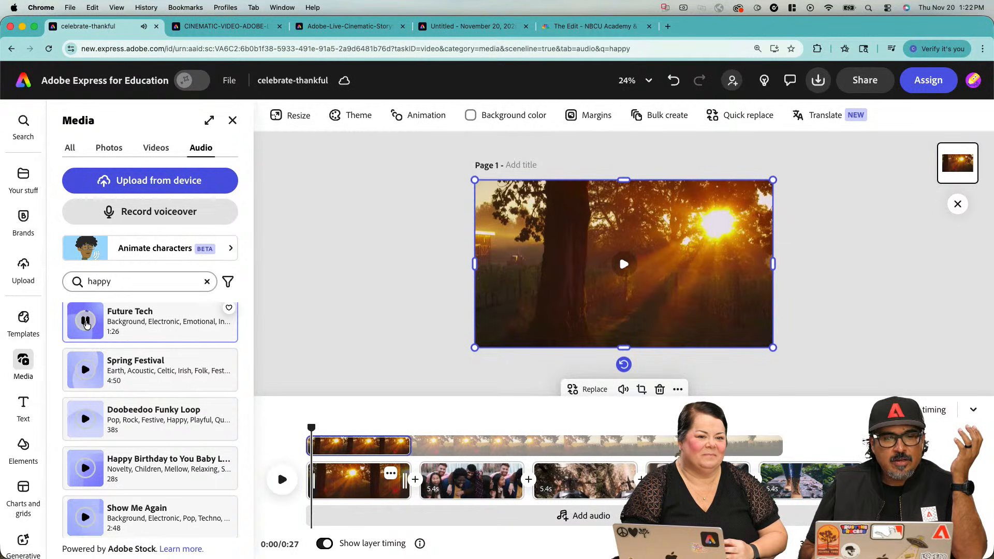
left_click(86, 322)
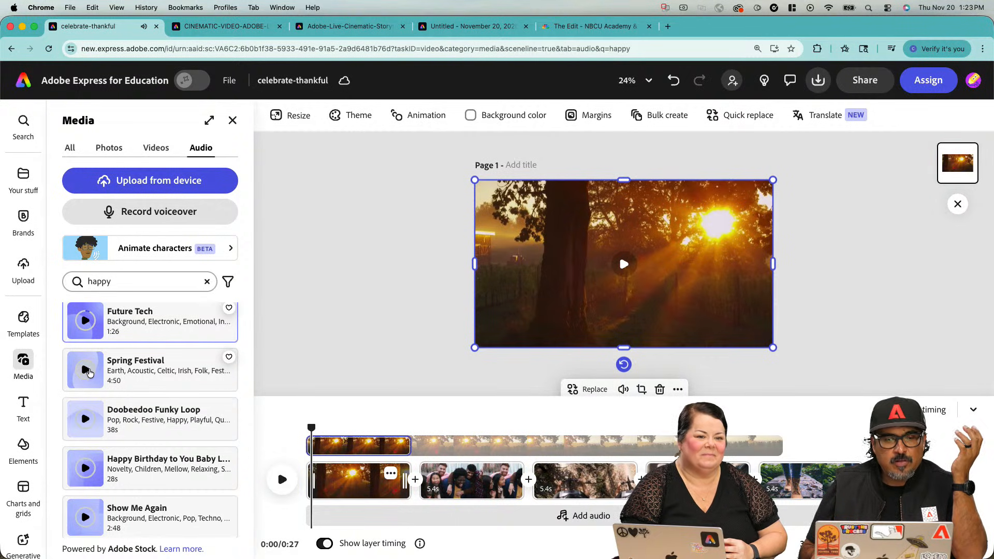
scroll(88, 418, "down", 1)
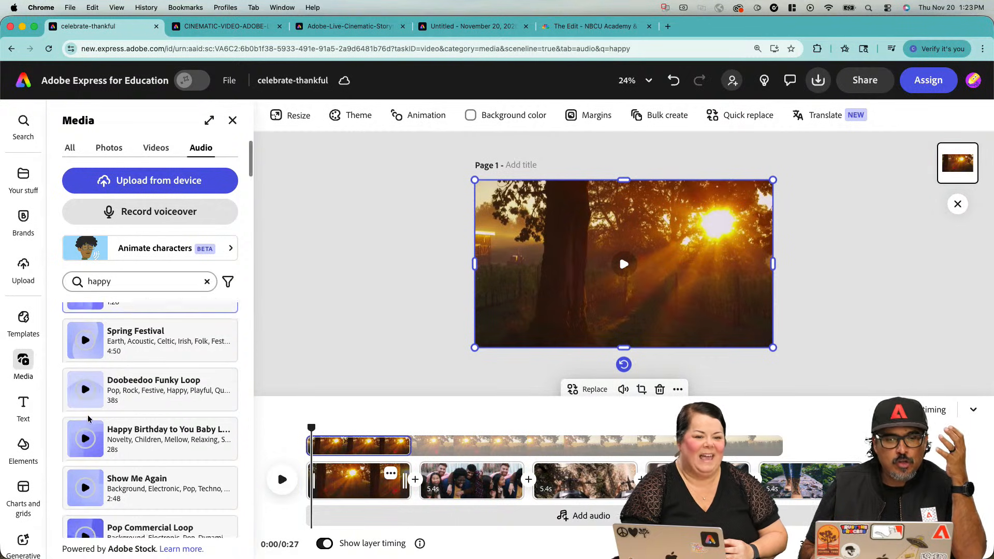
scroll(88, 419, "down", 1)
scroll(87, 419, "down", 1)
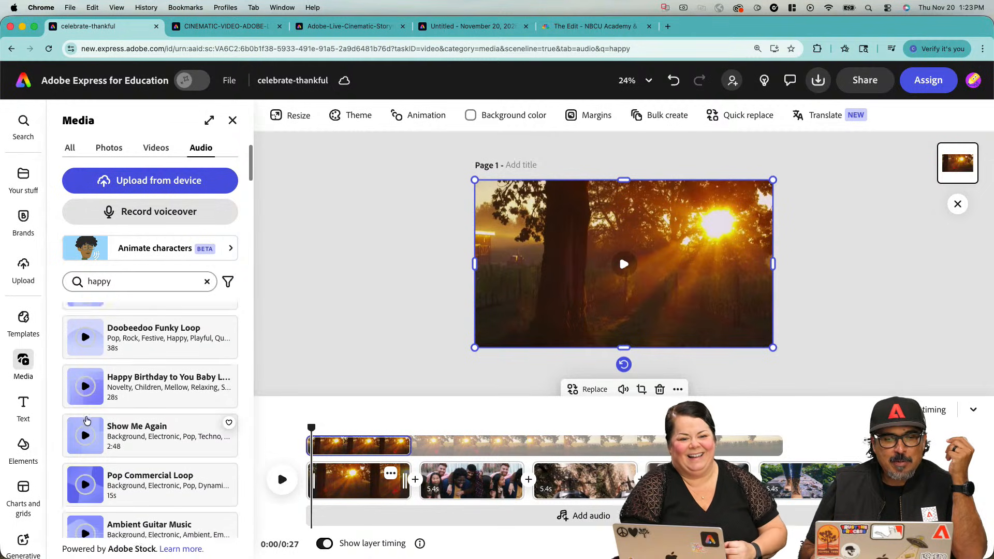
scroll(86, 421, "down", 2)
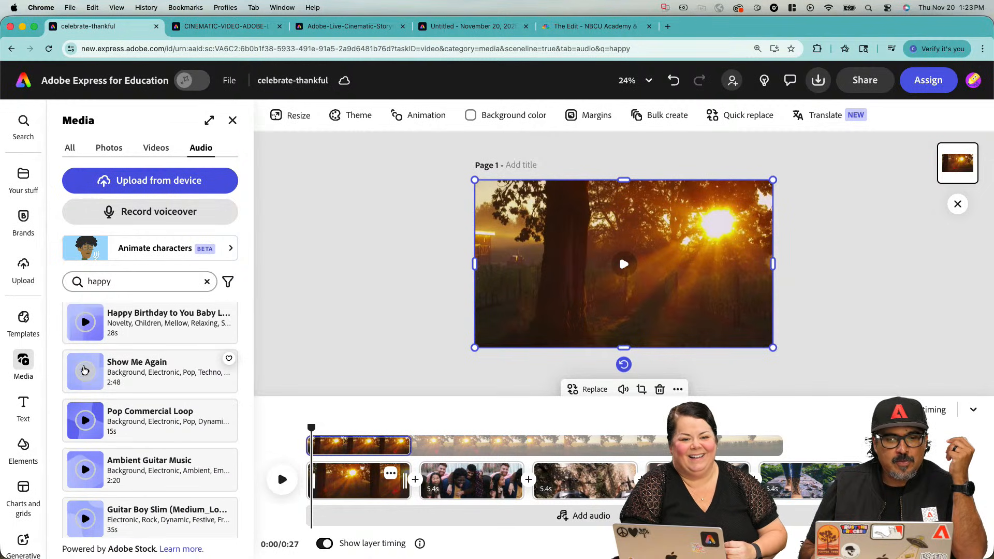
scroll(85, 370, "up", 8)
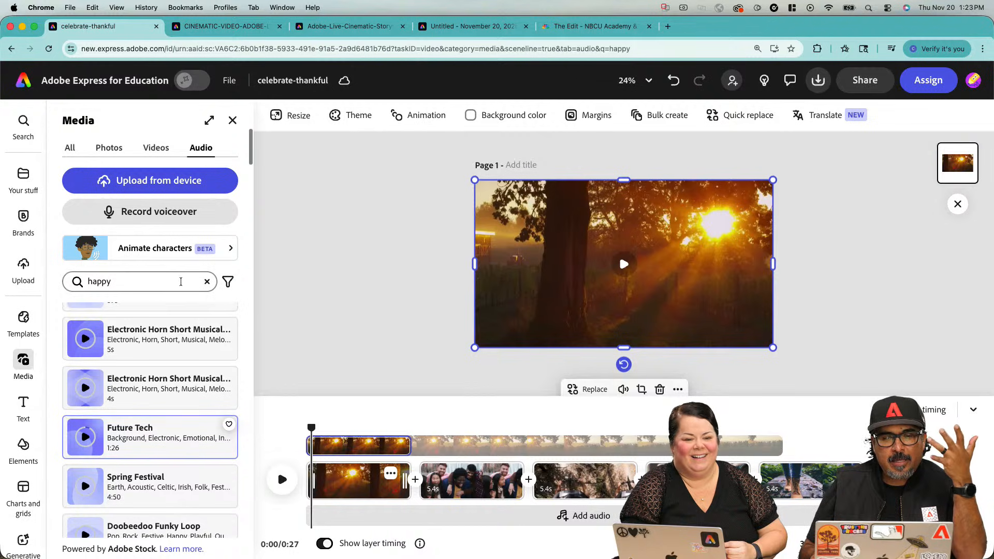
- Replace the audio search term with "cinematic" and run the search
left_click(207, 281)
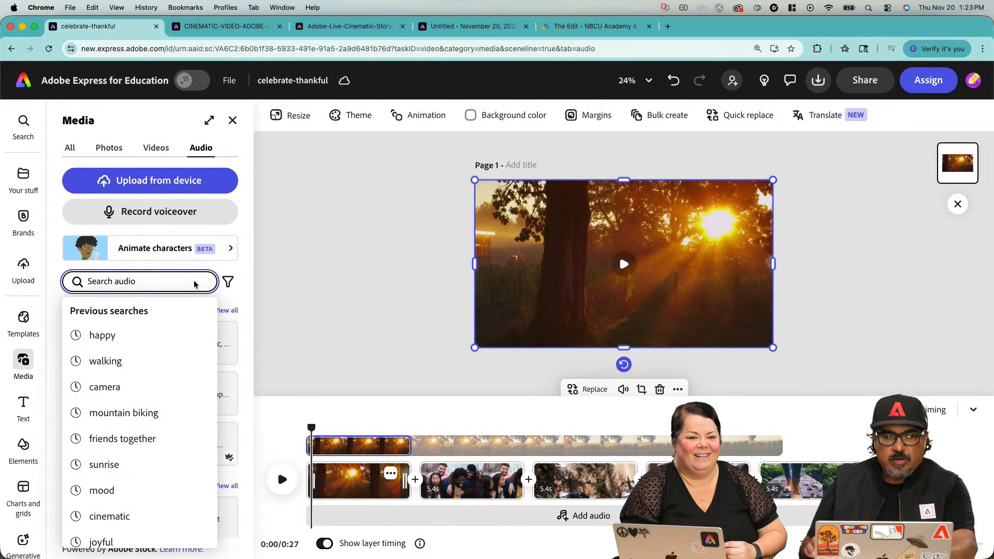
type("cinem")
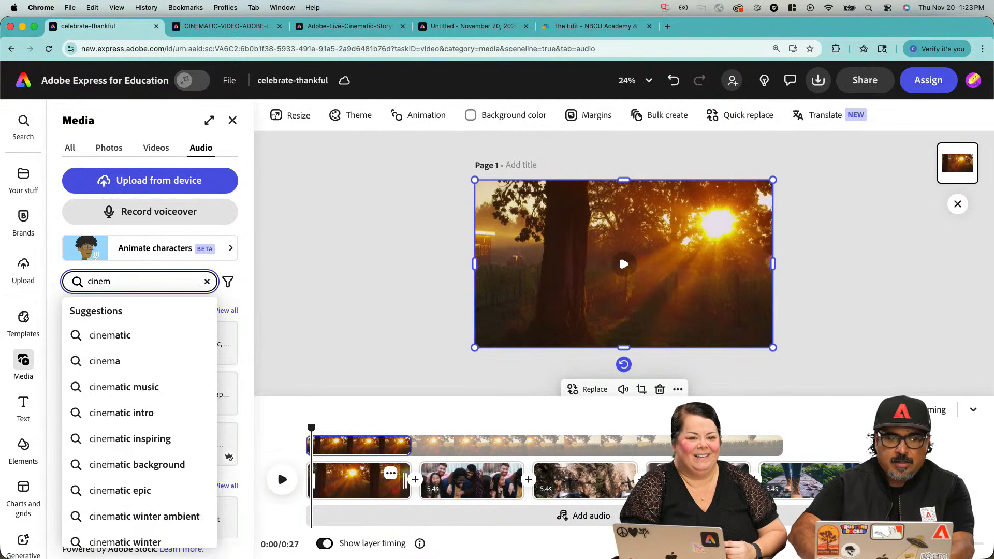
key("Caps_Lock")
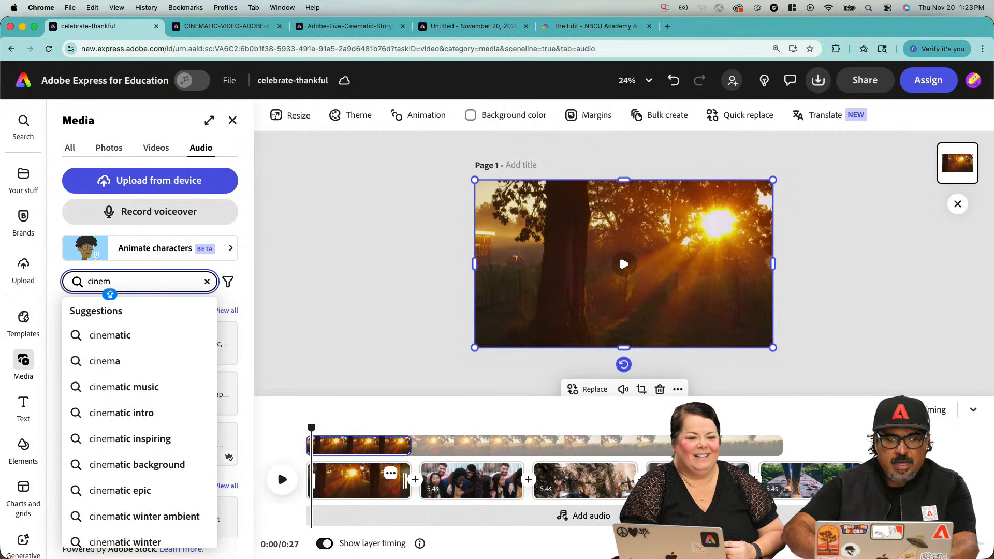
key("Caps_Lock")
type("atic")
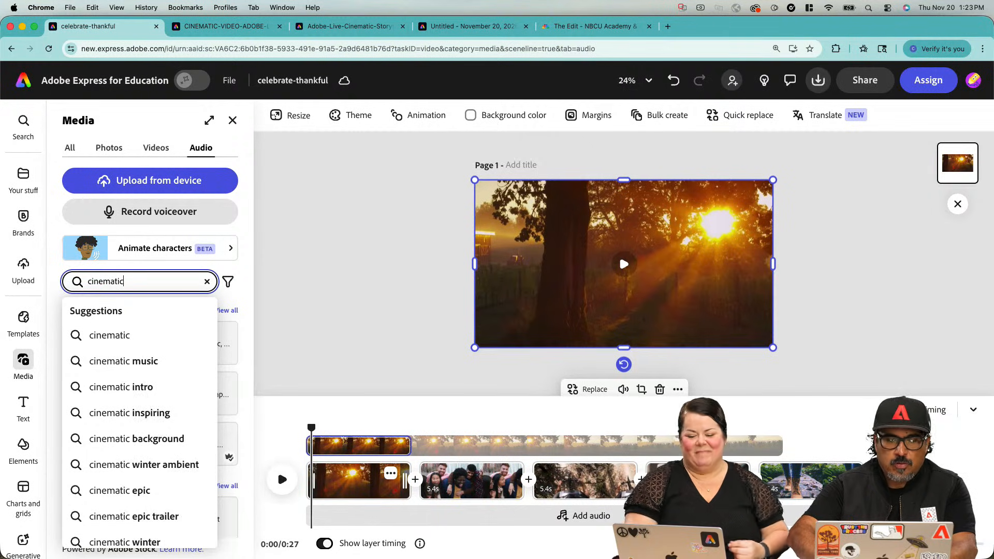
key("Return")
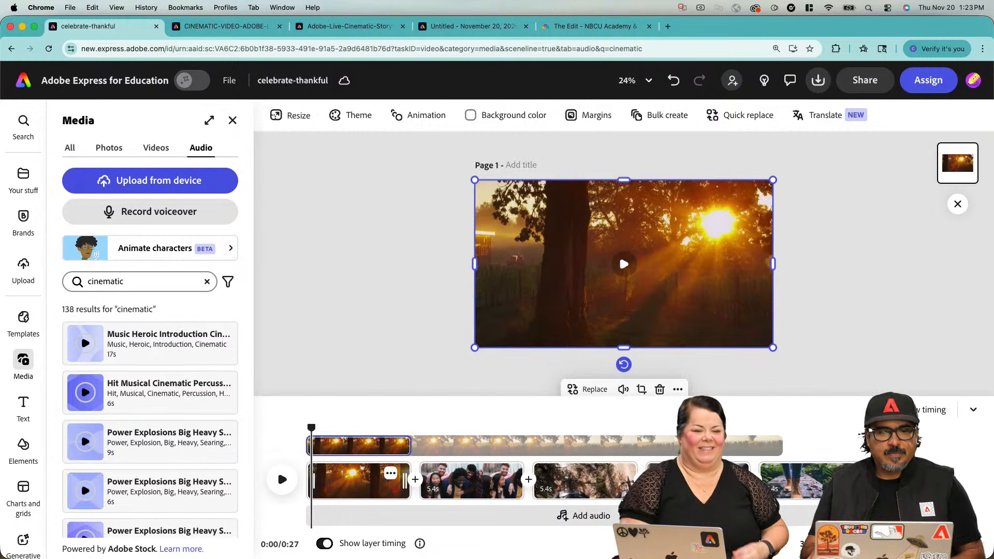
- Preview the Autumn Folk Acoustic Main track at a raised system volume and look over the neighbouring cinematic tracks
scroll(126, 414, "down", 1)
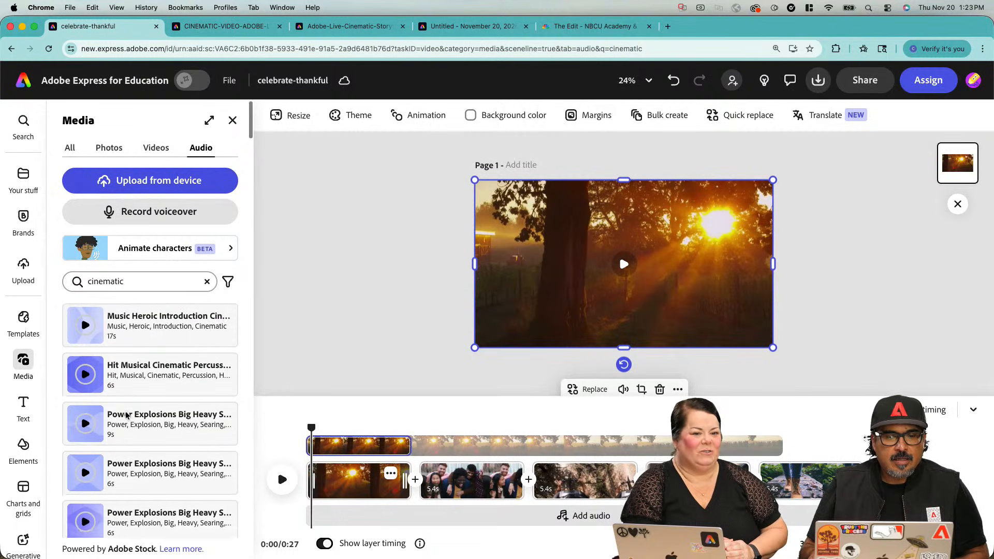
scroll(126, 414, "down", 5)
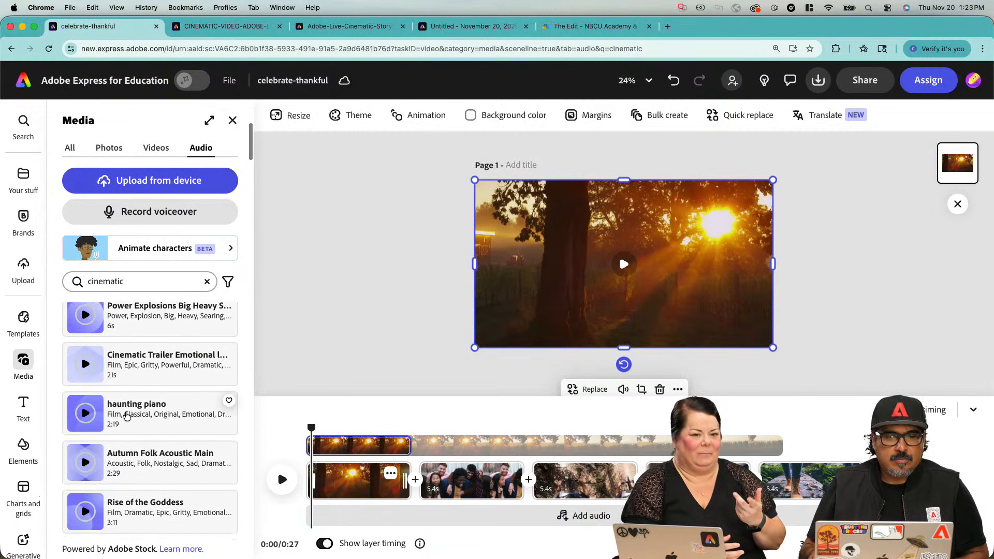
scroll(126, 416, "down", 3)
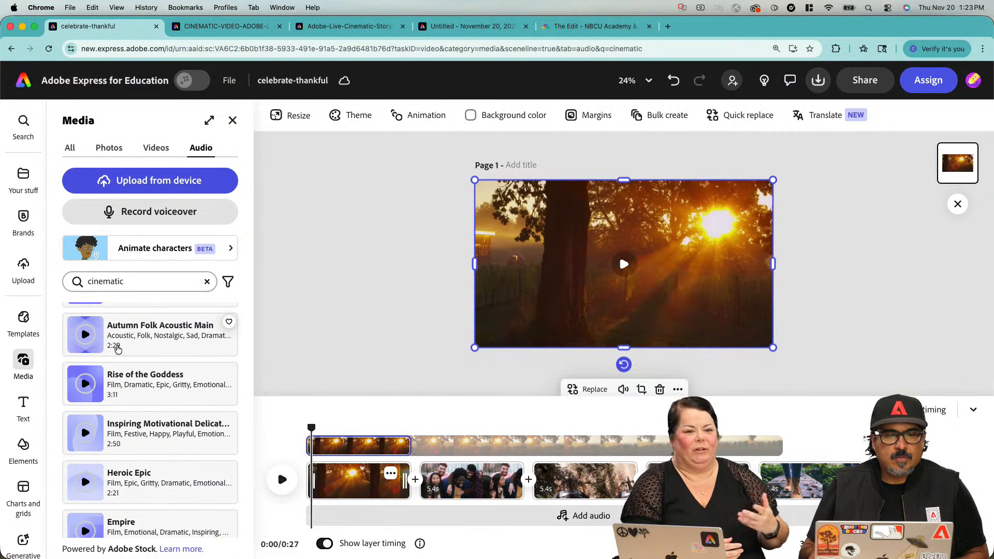
left_click(86, 335)
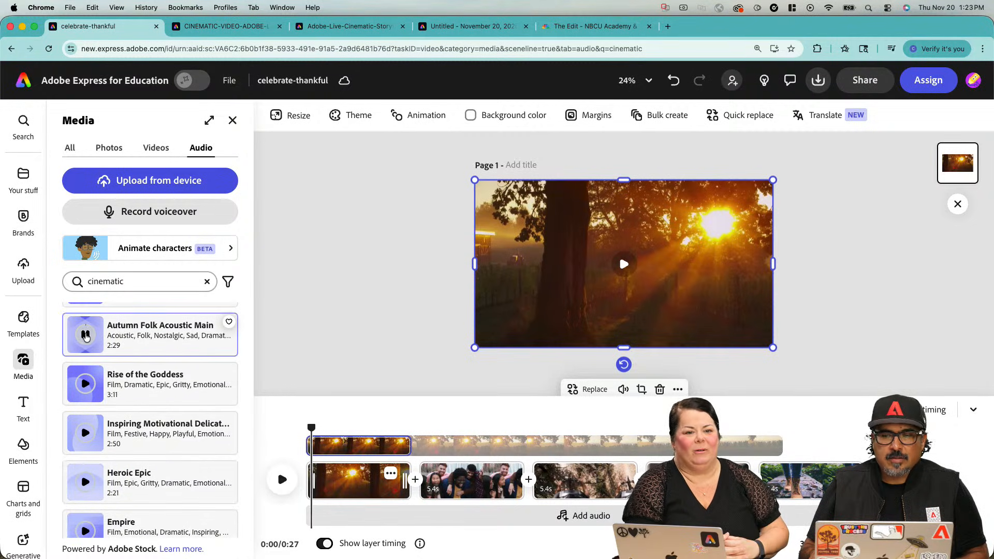
key("XF86AudioRaiseVolume")
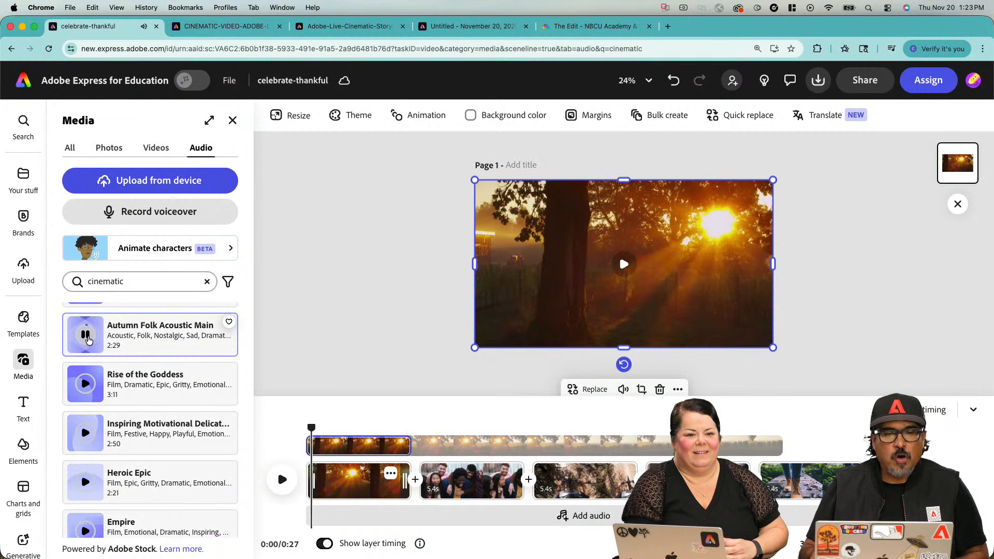
scroll(89, 340, "up", 1)
scroll(89, 339, "up", 1)
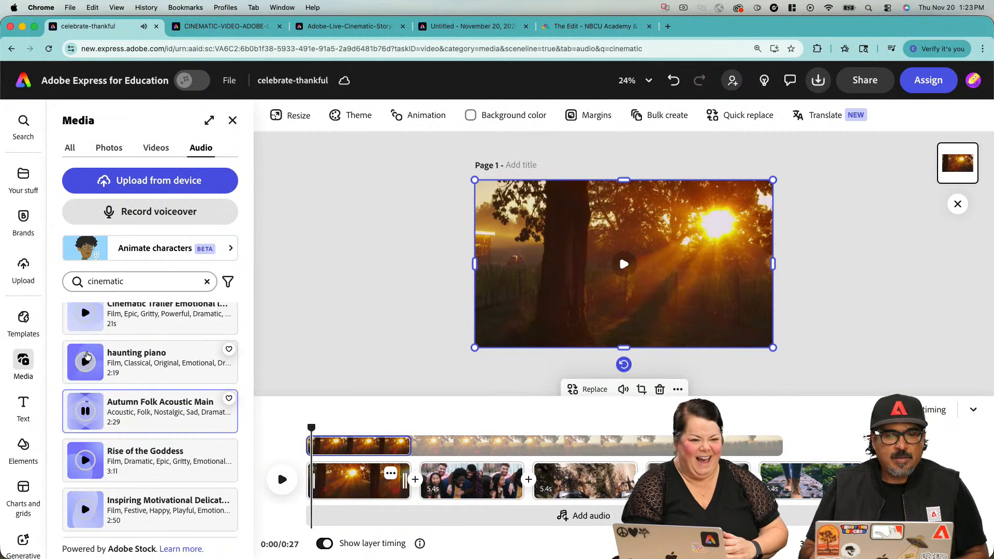
scroll(88, 352, "up", 2)
scroll(87, 363, "up", 2)
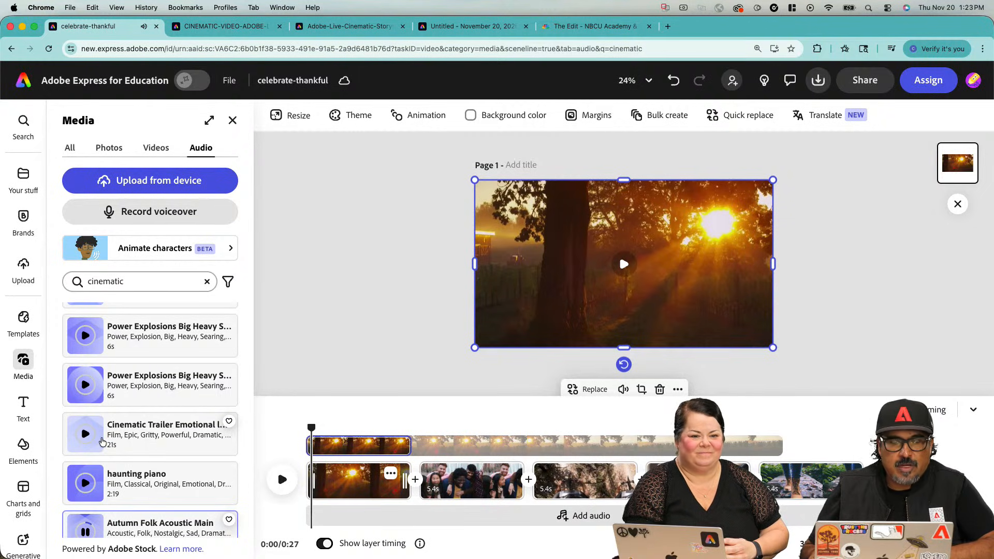
- Preview the Rise of the Goddess track from the cinematic results and add it to the video as background music
scroll(103, 440, "down", 5)
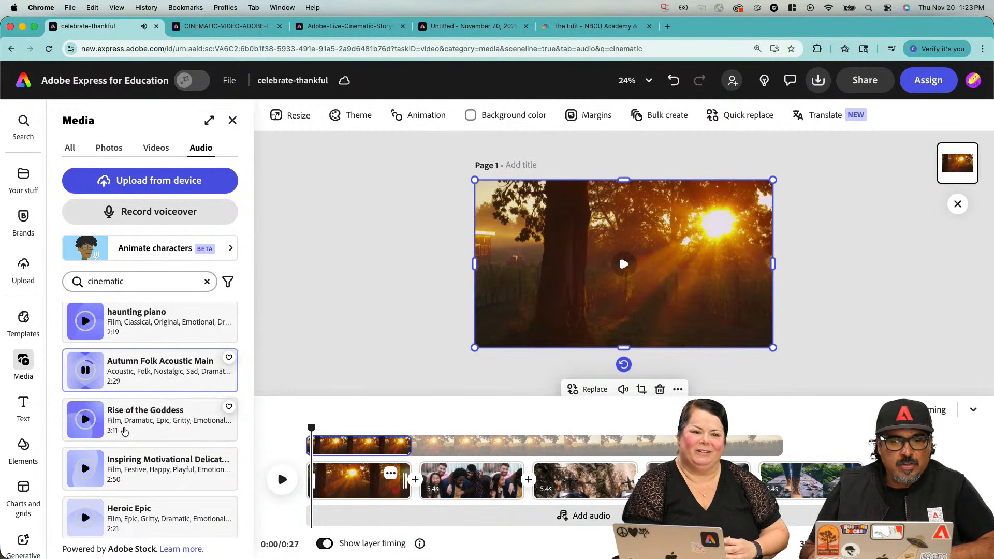
left_click(96, 424)
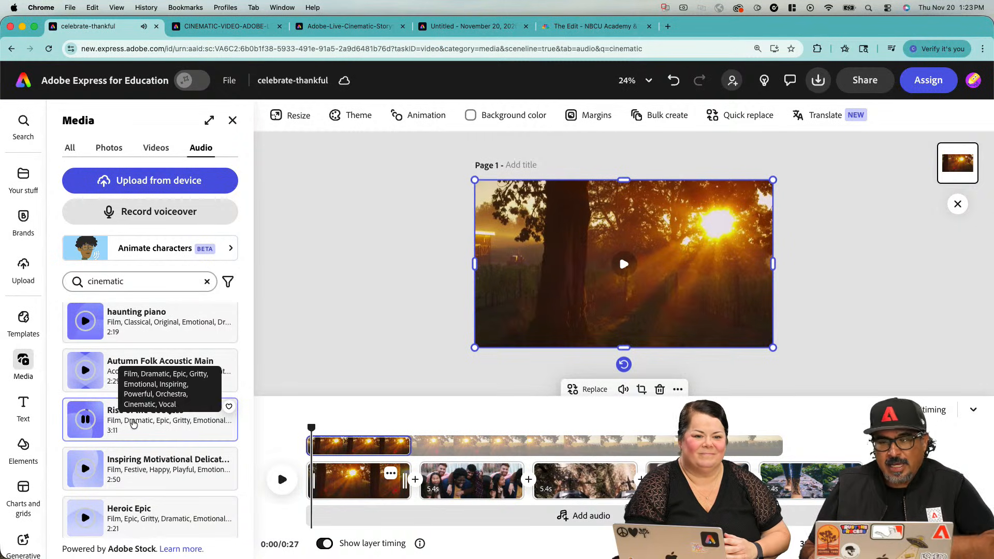
left_click(133, 423)
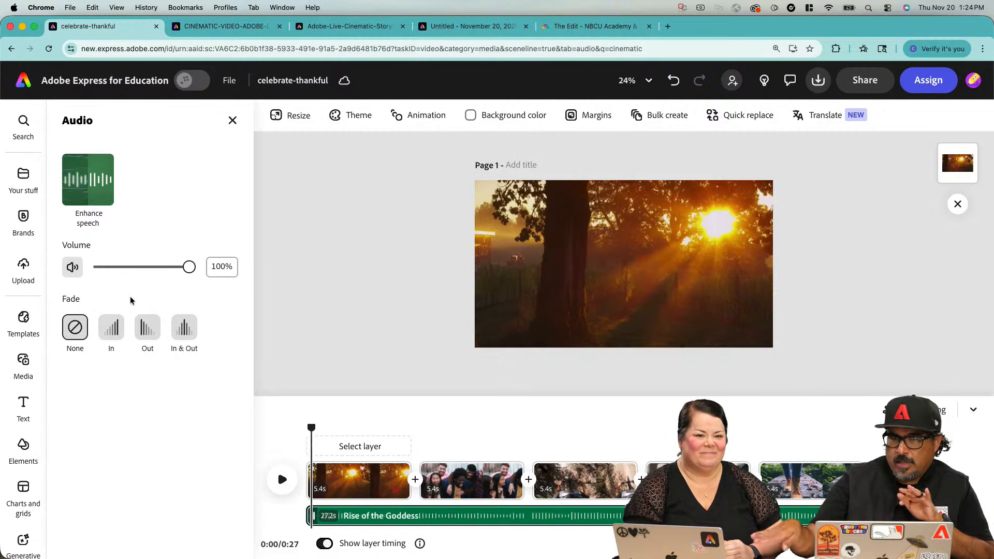
- Apply an In & Out fade to the music track and set the fade duration to 1.2s
left_click(178, 332)
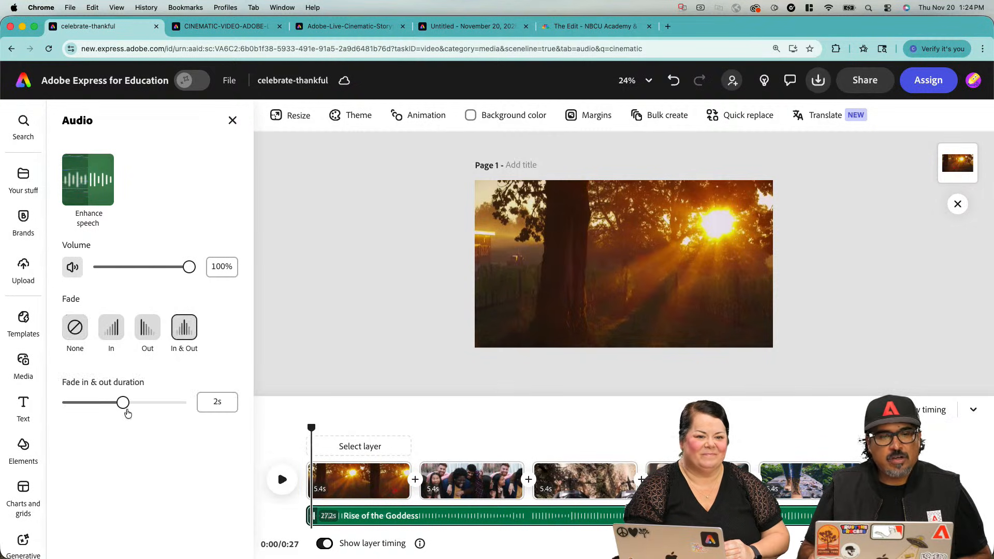
left_click_drag(123, 402, 101, 409)
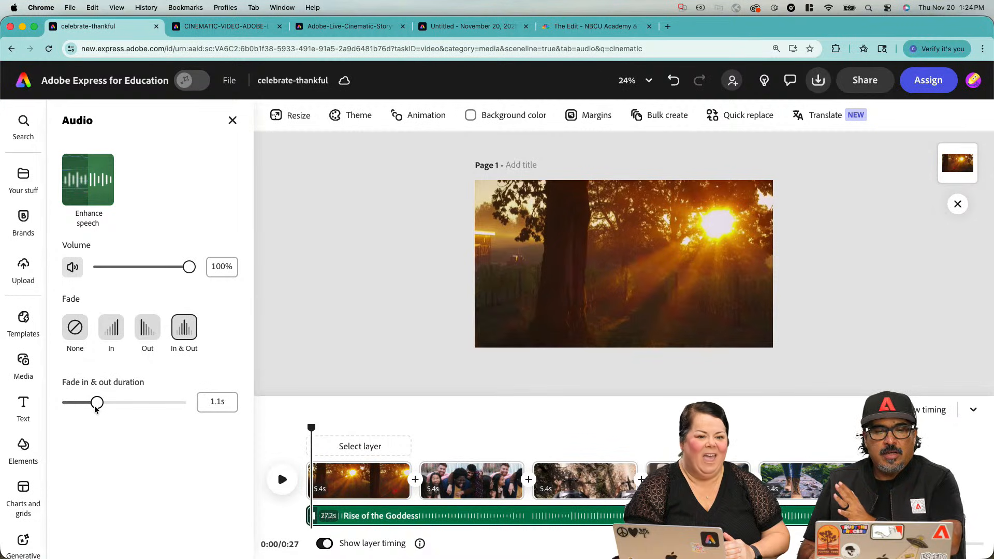
left_click_drag(93, 409, 91, 409)
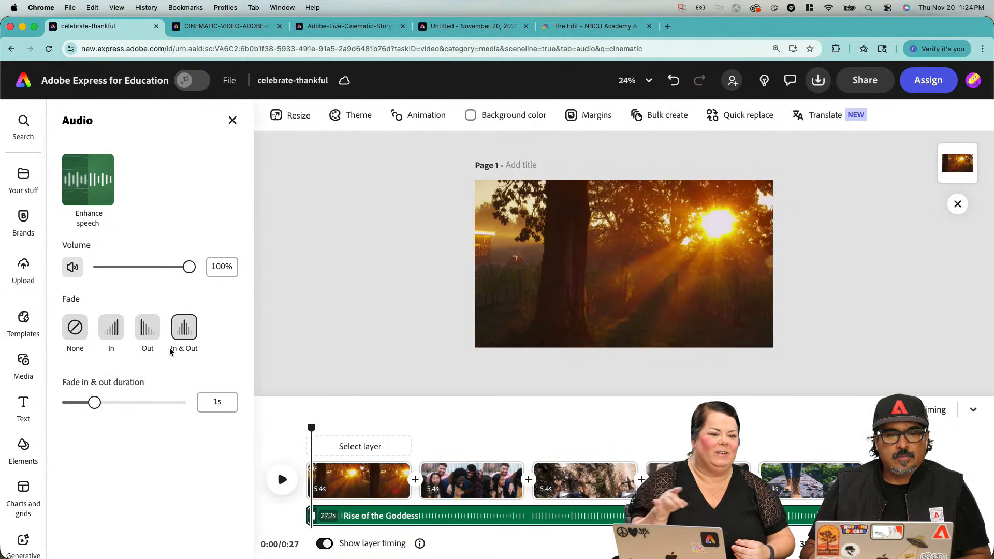
mouse_move(104, 404)
left_mouse_down()
mouse_move(150, 409)
mouse_move(97, 414)
left_mouse_up()
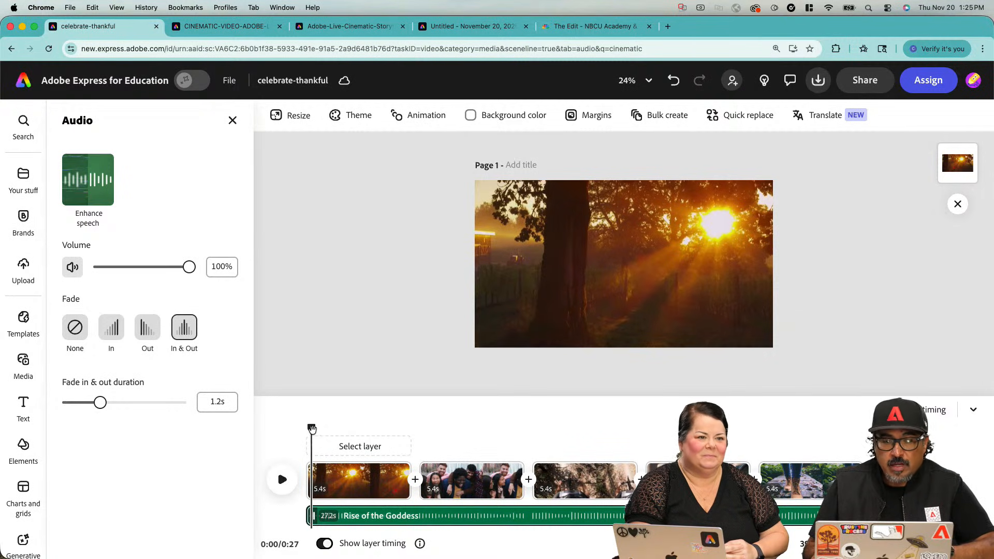
- Try splitting the music track at the start of the second scene, and undo the split
left_click_drag(312, 427, 419, 429)
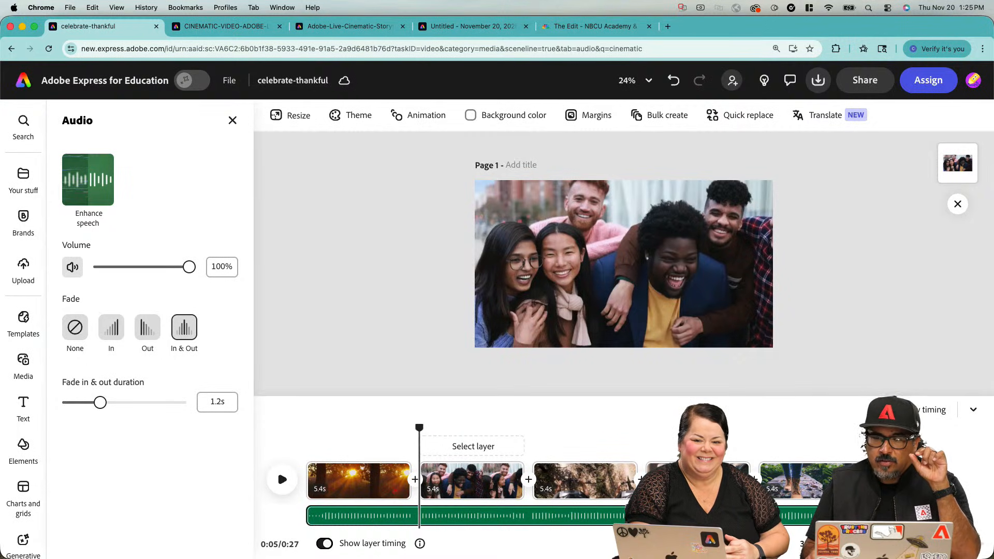
right_click(806, 510)
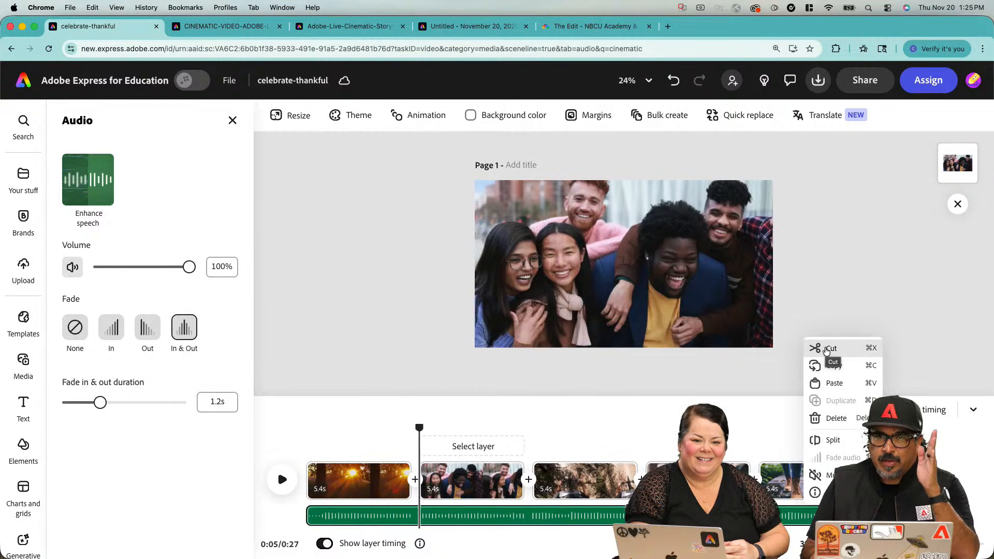
left_click(828, 442)
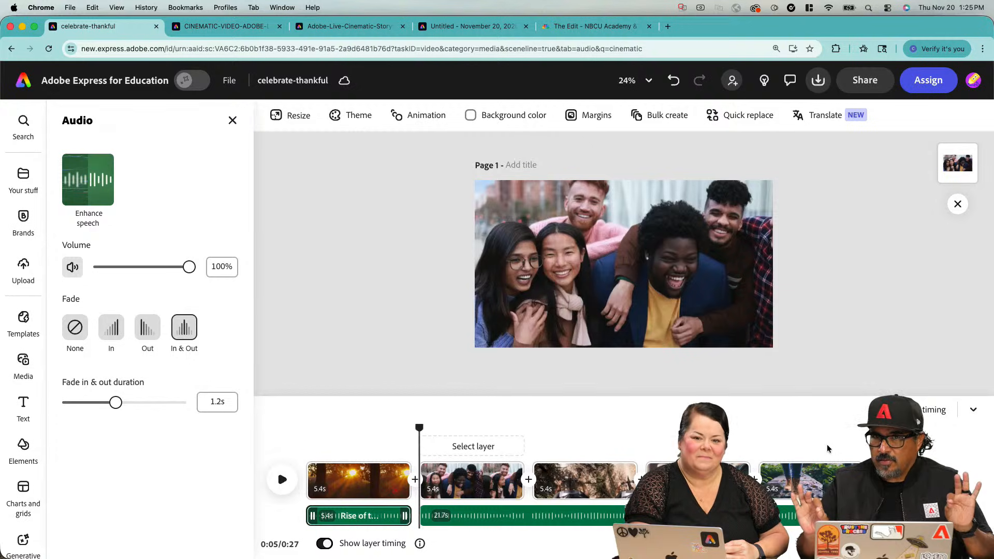
key("super+z")
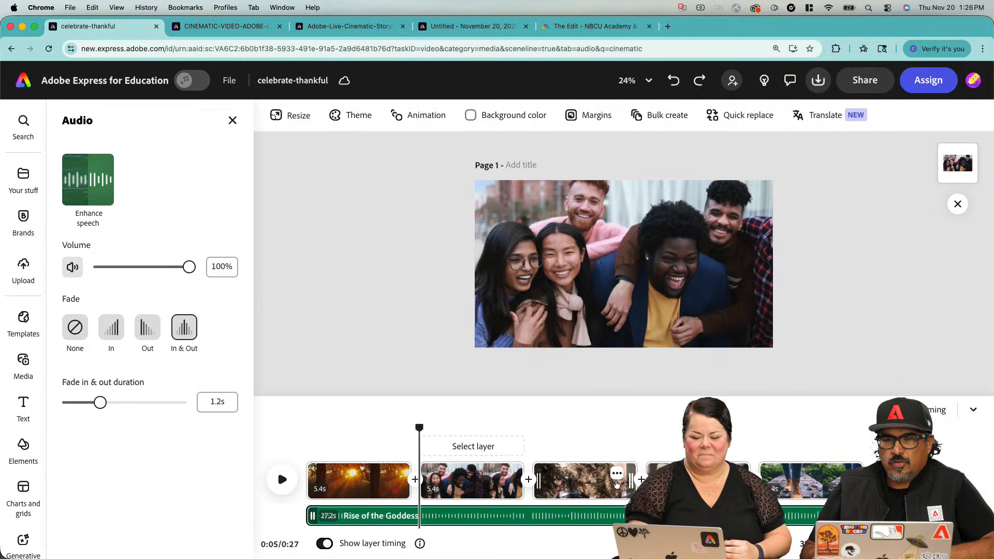
- Try the Grayscale tone effect on the sunset clip in the first scene
left_click_drag(419, 428, 381, 429)
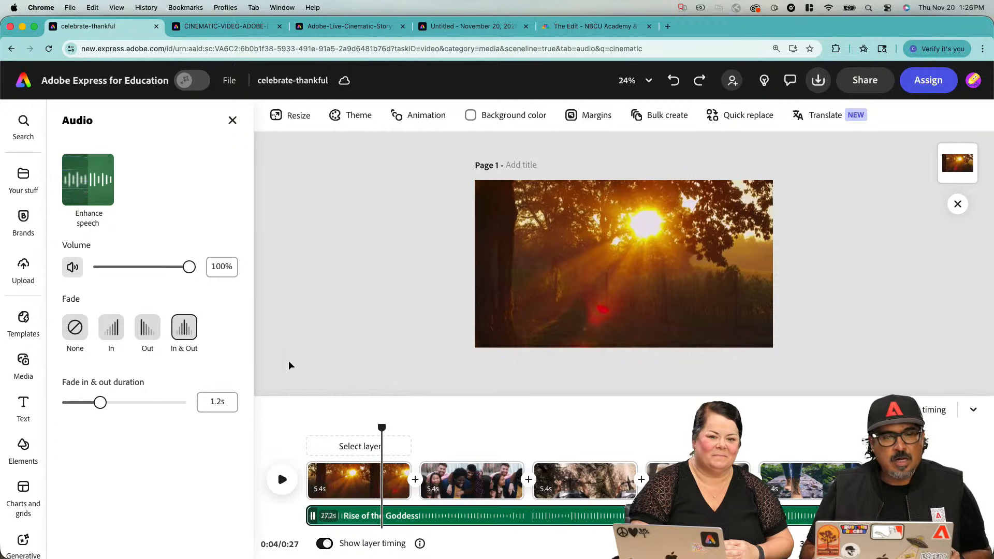
left_click(233, 126)
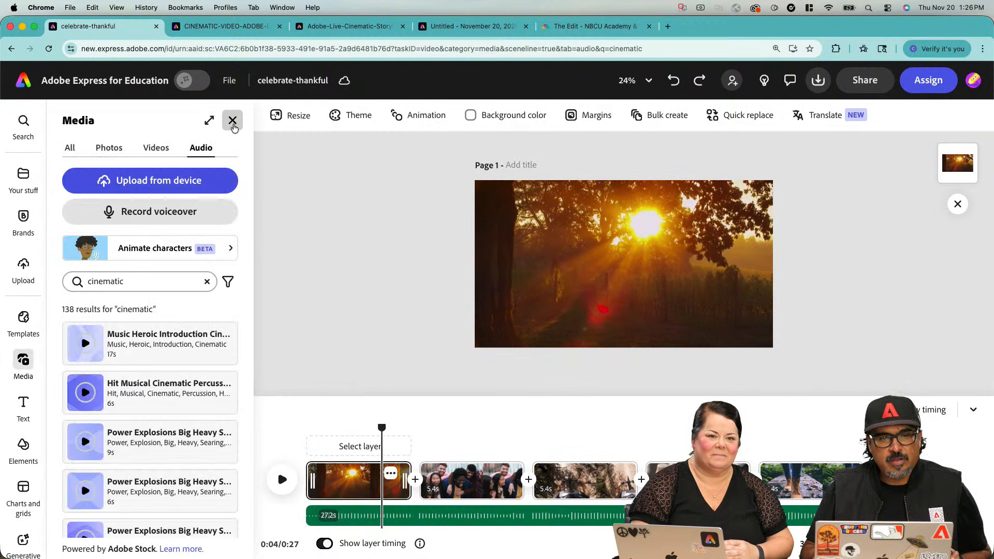
left_click(232, 126)
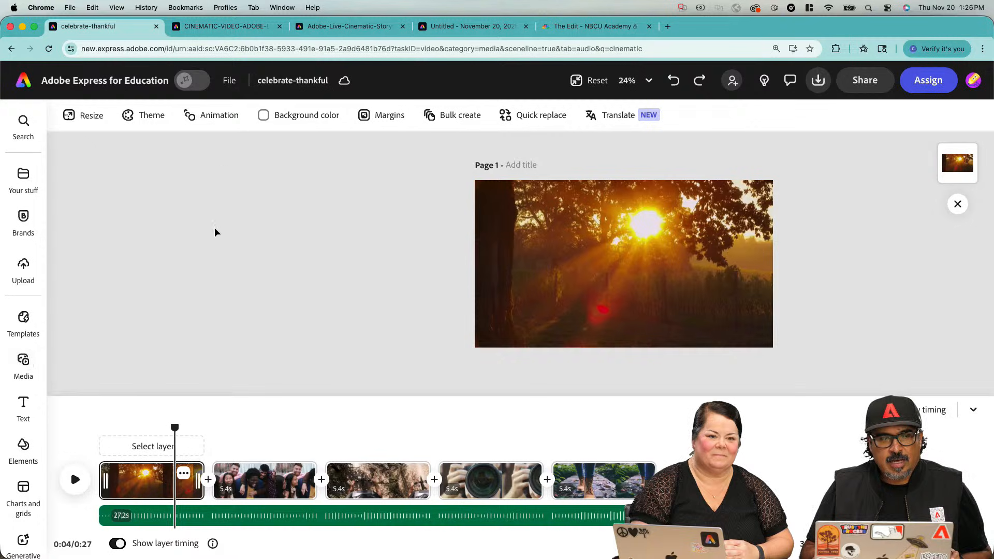
left_click(156, 469)
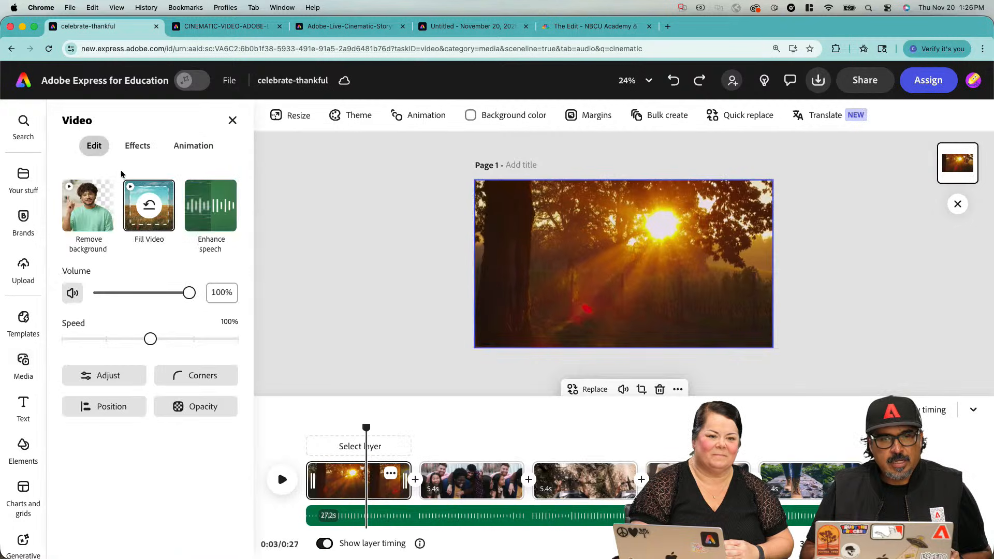
left_click(135, 150)
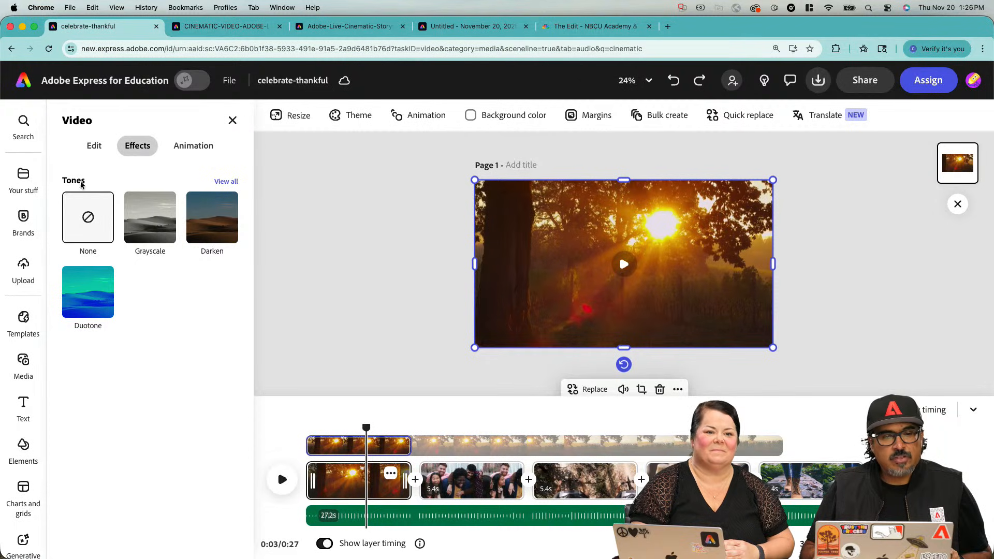
left_click(153, 228)
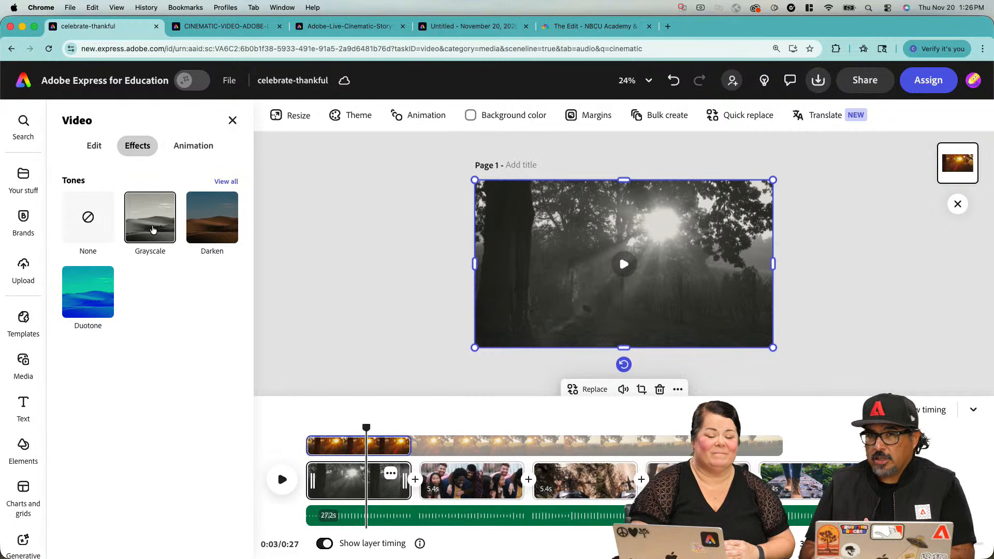
- Try the Grayscale tone on the laughing friends clip as well, and undo the effect on both clips
left_click(455, 421)
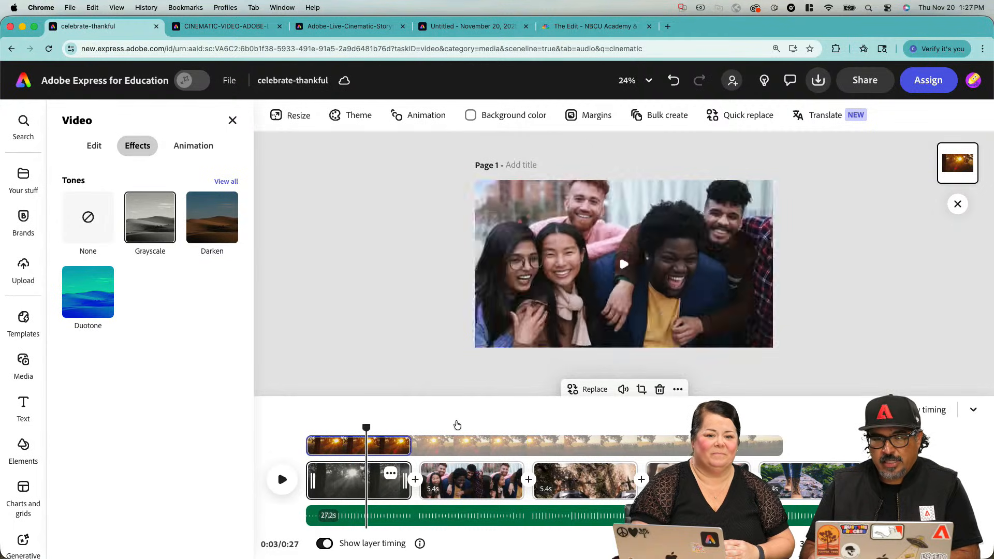
left_click(277, 471)
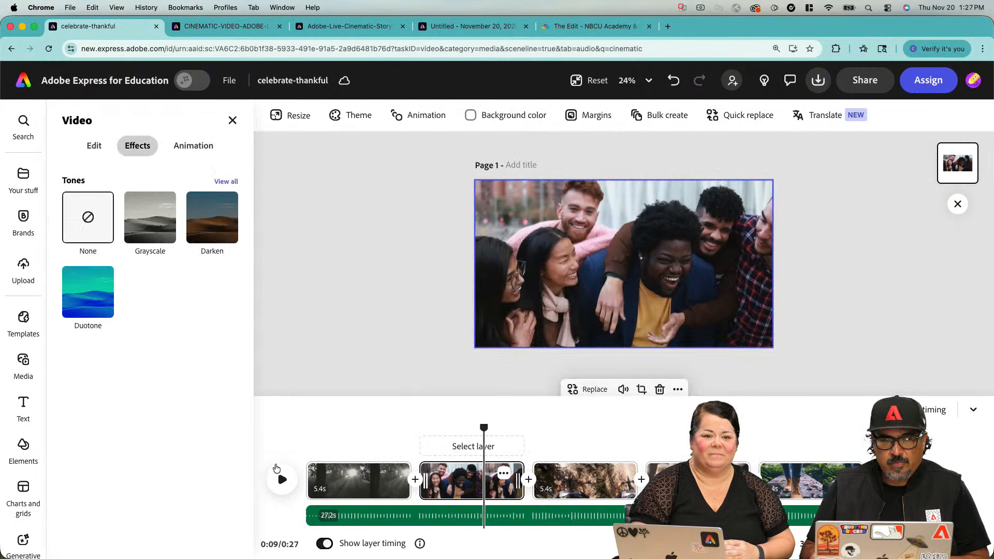
left_click(151, 211)
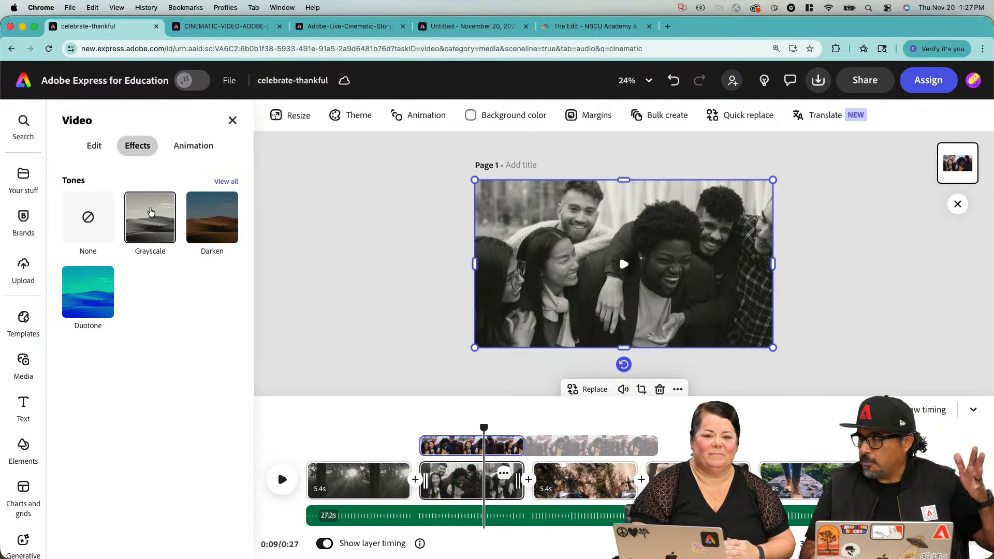
key("super+z")
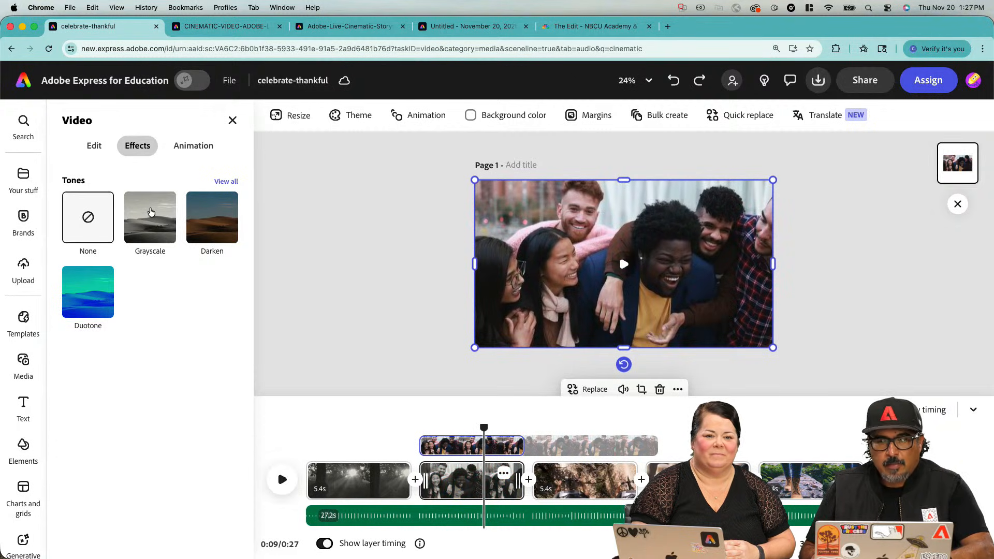
left_click(377, 440)
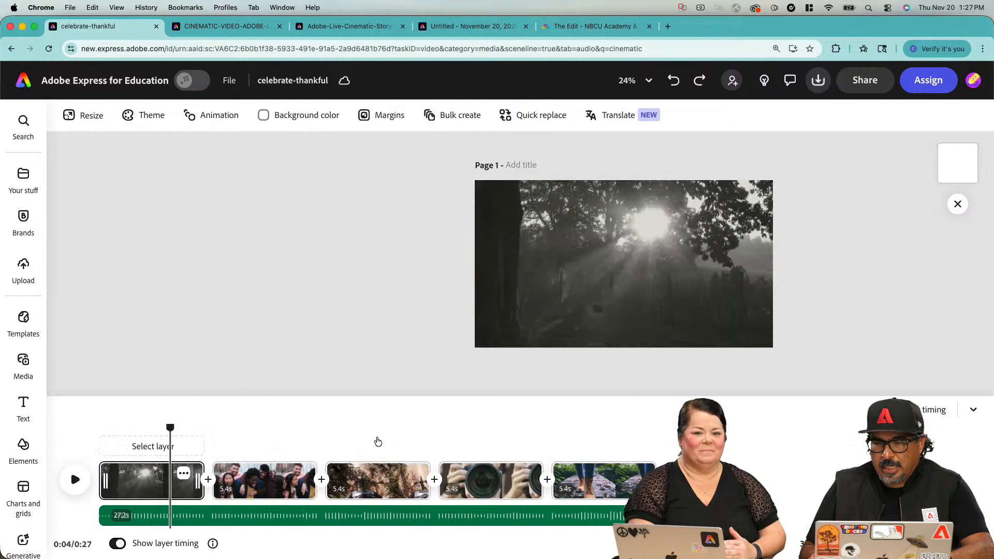
key("super+z")
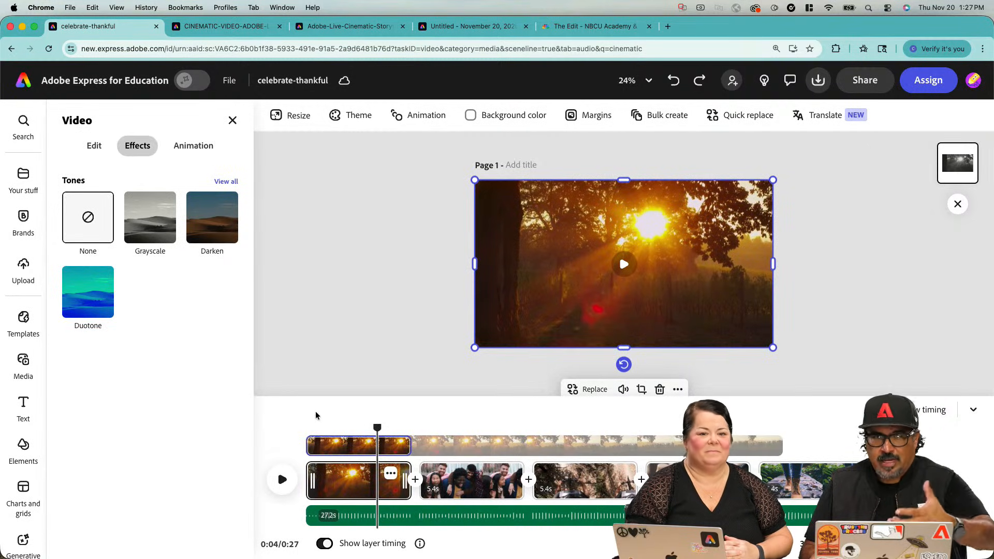
- Open the adjustments of the first scene's sunset clip and lower its Warmth to -5
left_click(98, 153)
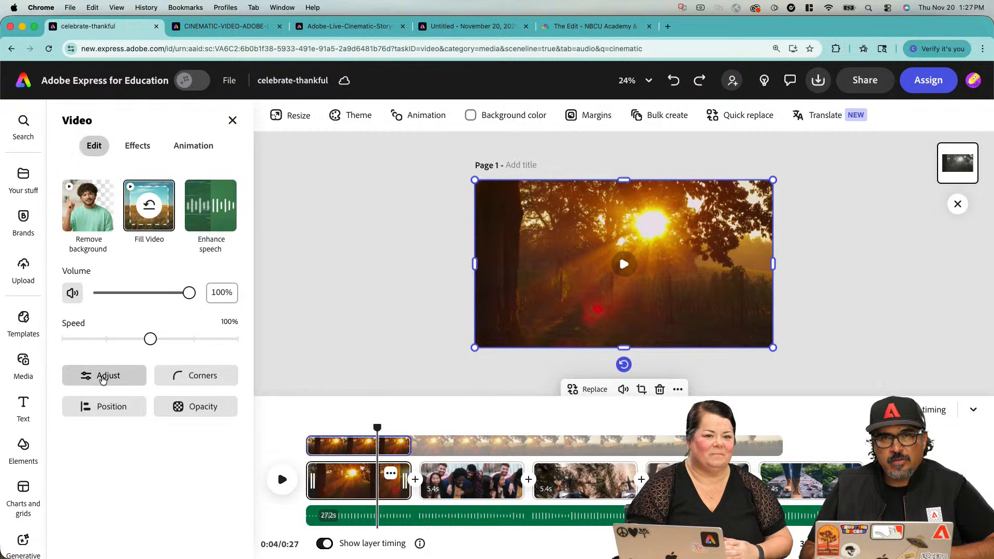
left_click(103, 377)
left_click(70, 125)
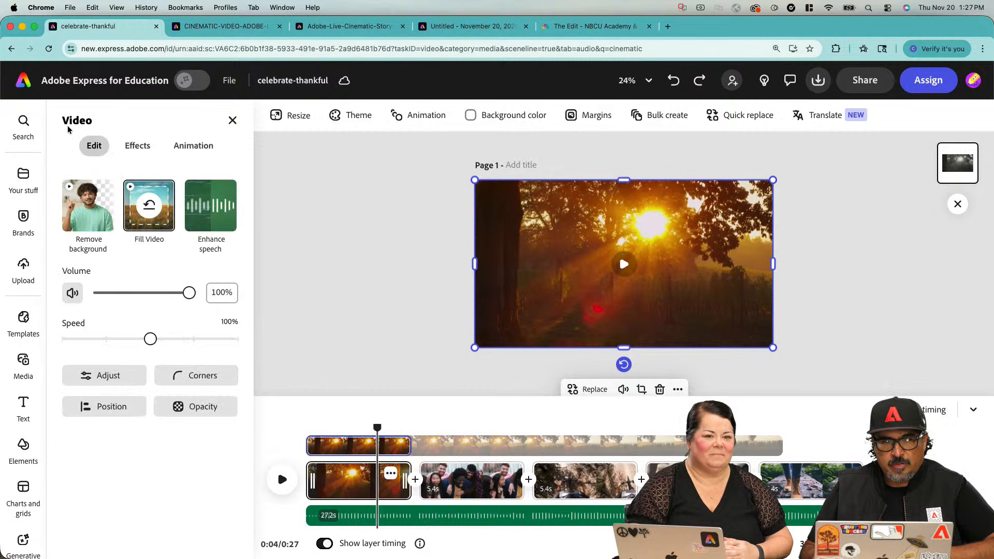
left_click(97, 381)
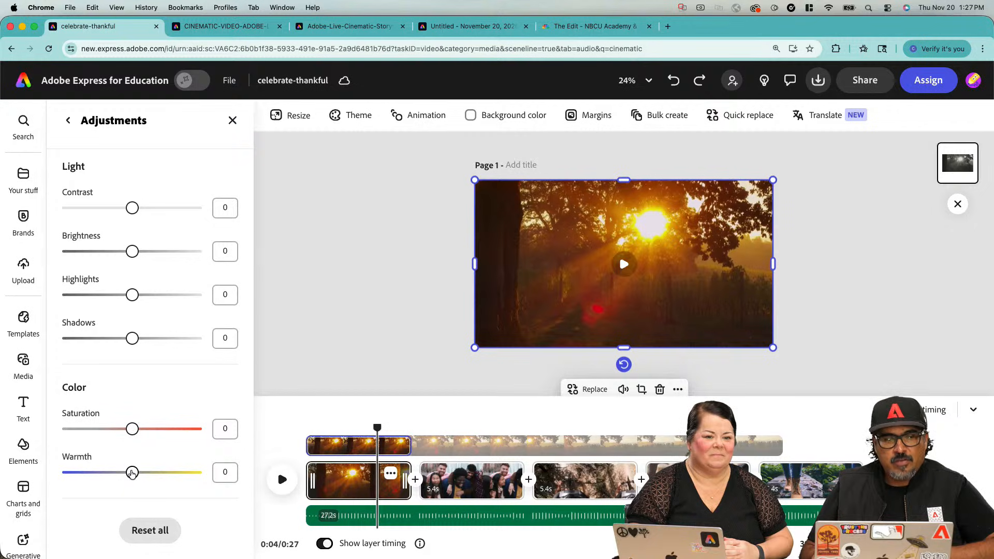
mouse_move(132, 472)
left_mouse_down()
mouse_move(202, 477)
mouse_move(61, 479)
mouse_move(123, 479)
left_mouse_up()
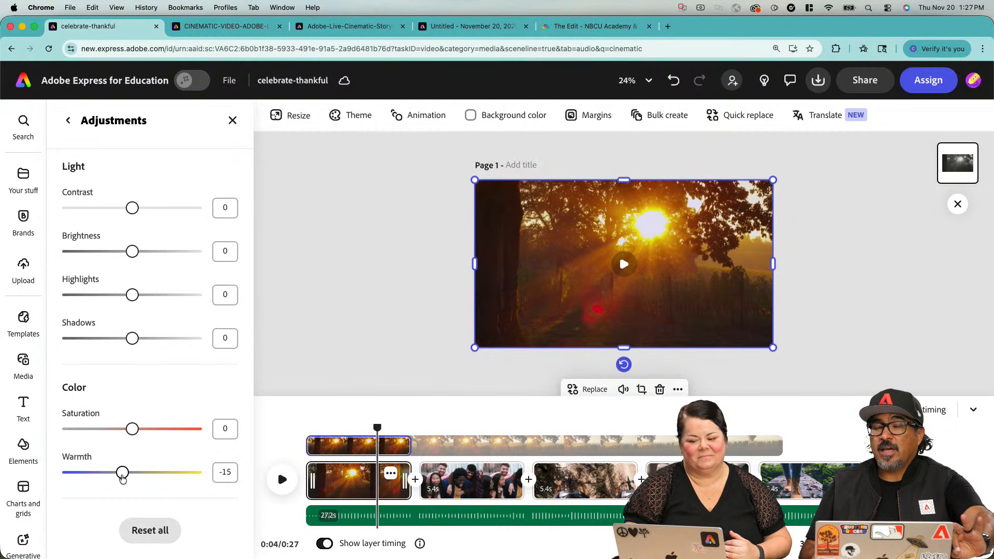
left_click_drag(123, 478, 125, 479)
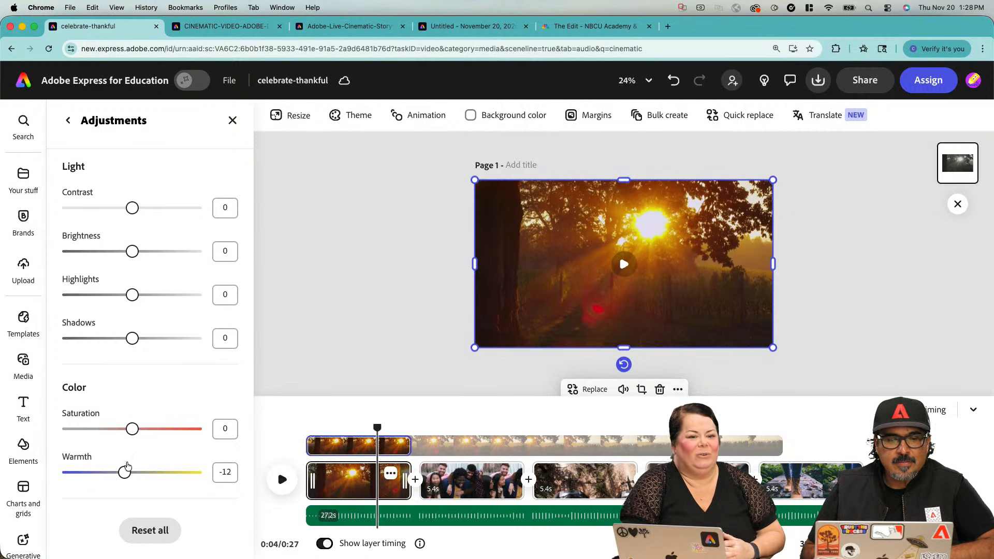
left_click_drag(123, 473, 128, 472)
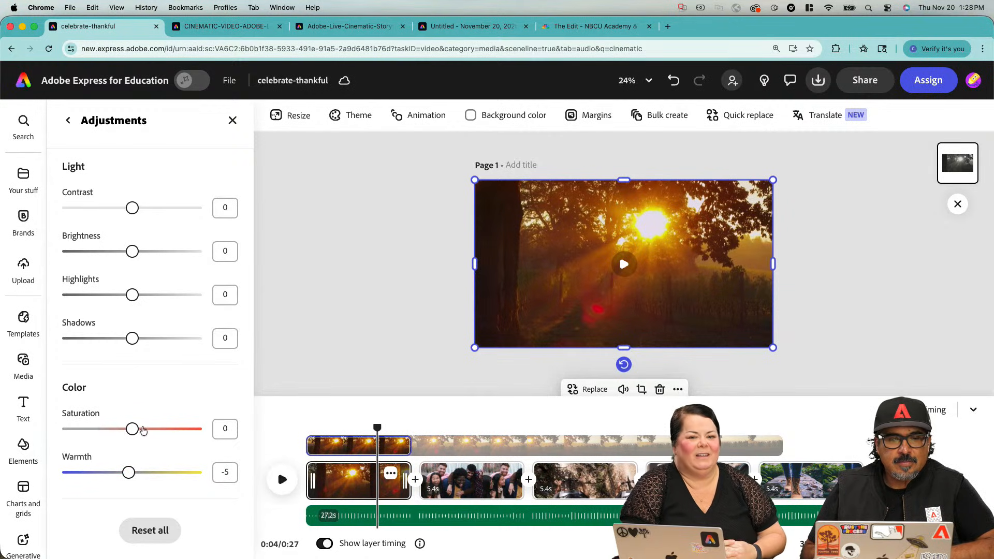
- Set the sunset clip's Contrast to 36, Brightness to 22, Saturation to 8 and Warmth to -33, keeping Sharpen and Blur at 0
mouse_move(127, 432)
left_mouse_down()
mouse_move(89, 433)
mouse_move(140, 429)
left_mouse_up()
mouse_move(137, 259)
left_mouse_down()
mouse_move(104, 252)
mouse_move(148, 259)
left_mouse_up()
left_click_drag(132, 207, 155, 216)
left_click_drag(138, 428, 137, 428)
left_click_drag(130, 475, 110, 476)
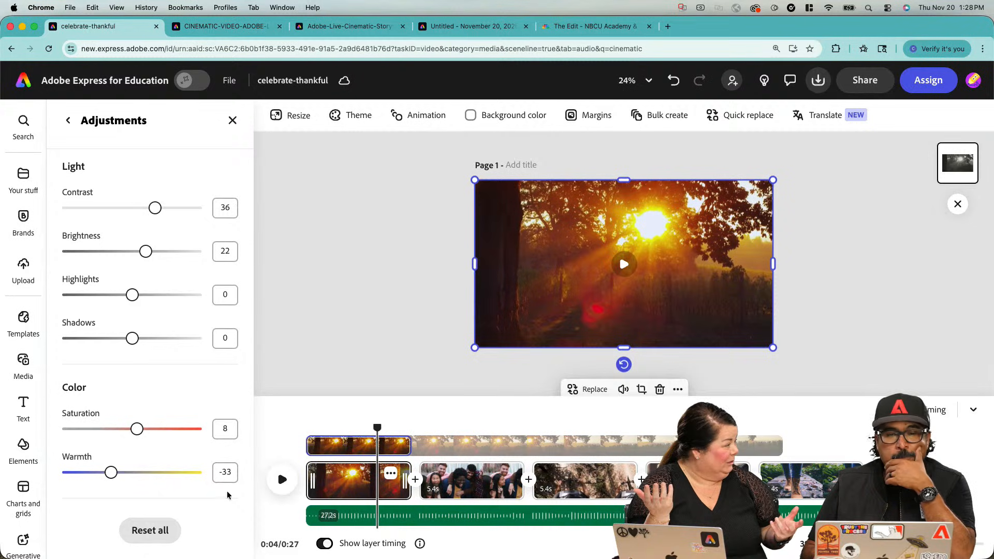
scroll(197, 503, "down", 3)
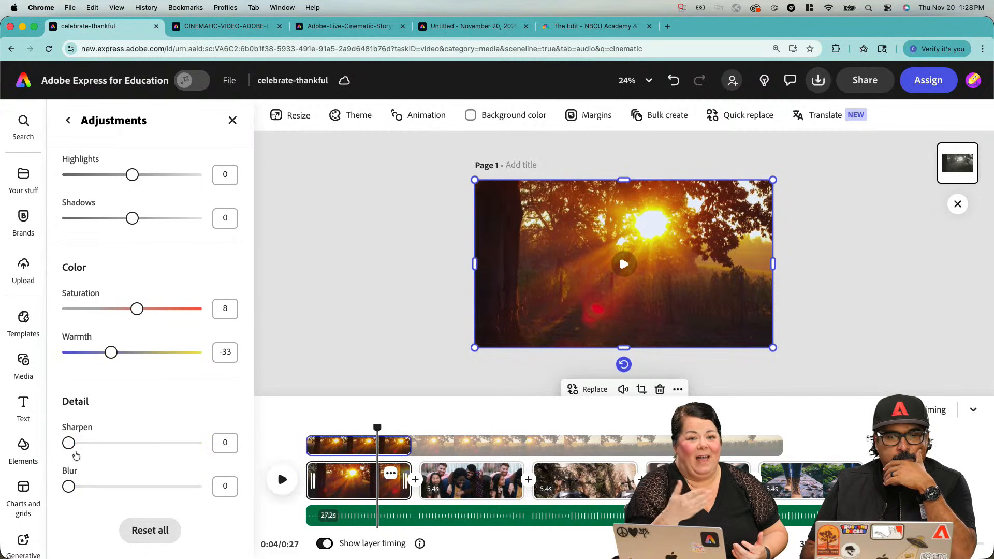
mouse_move(69, 486)
left_mouse_down()
mouse_move(143, 486)
mouse_move(62, 486)
left_mouse_up()
mouse_move(68, 443)
left_mouse_down()
mouse_move(114, 446)
mouse_move(59, 450)
left_mouse_up()
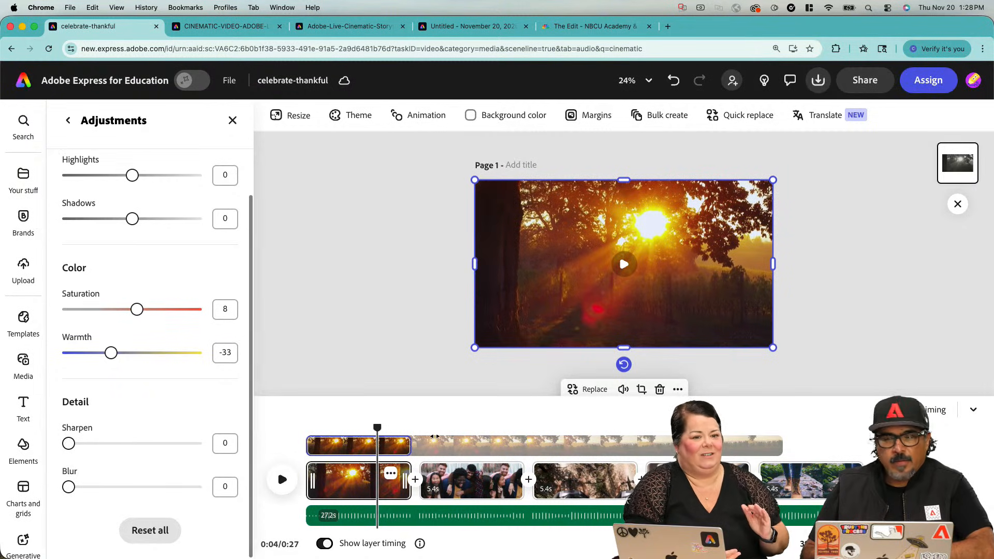
- Raise the Warmth of the laughing friends clip in the second scene to 100
left_click(456, 432)
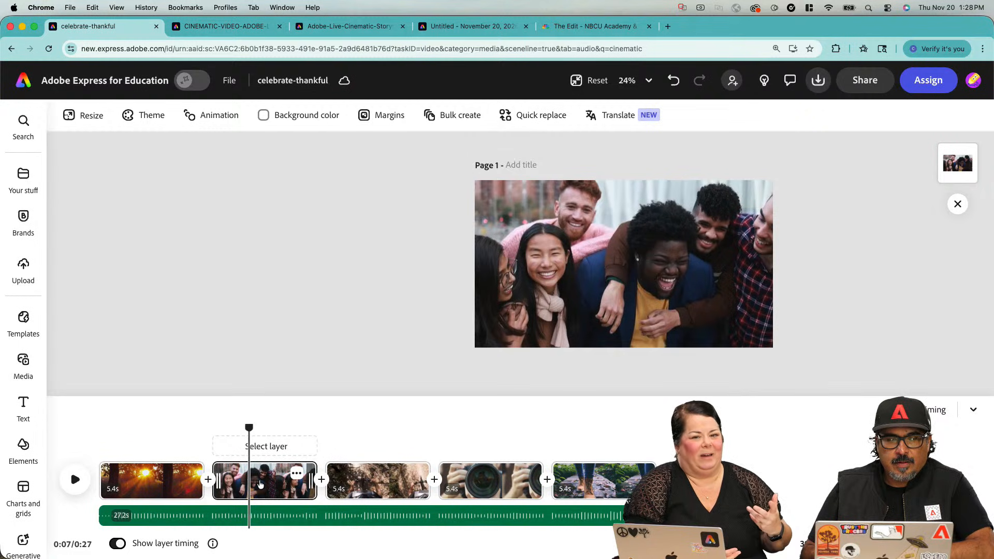
left_click(260, 484)
left_click(101, 377)
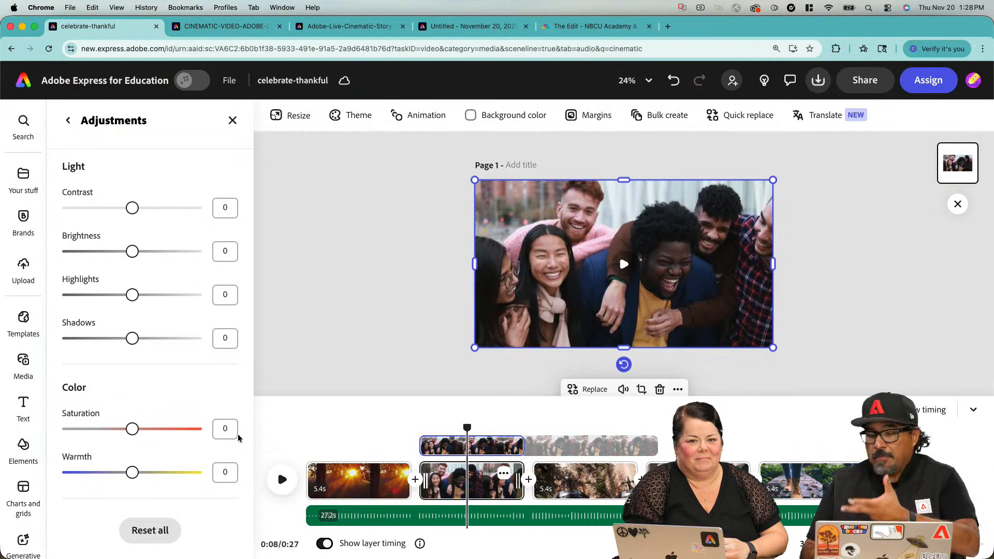
left_click_drag(132, 472, 195, 472)
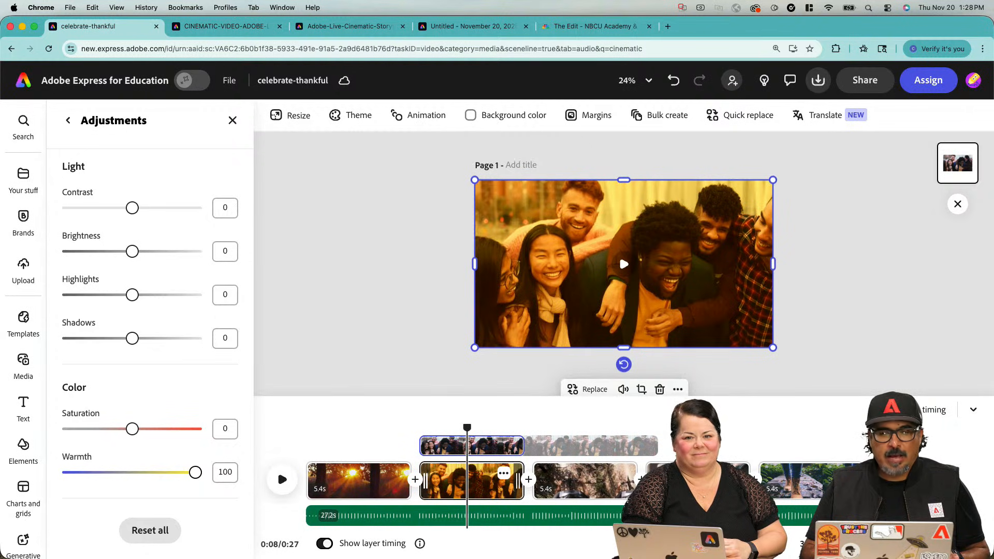
- Set the laughing friends clip's Warmth to 65 and its Saturation to 42
left_click_drag(254, 473, 150, 472)
left_click_drag(135, 434, 173, 472)
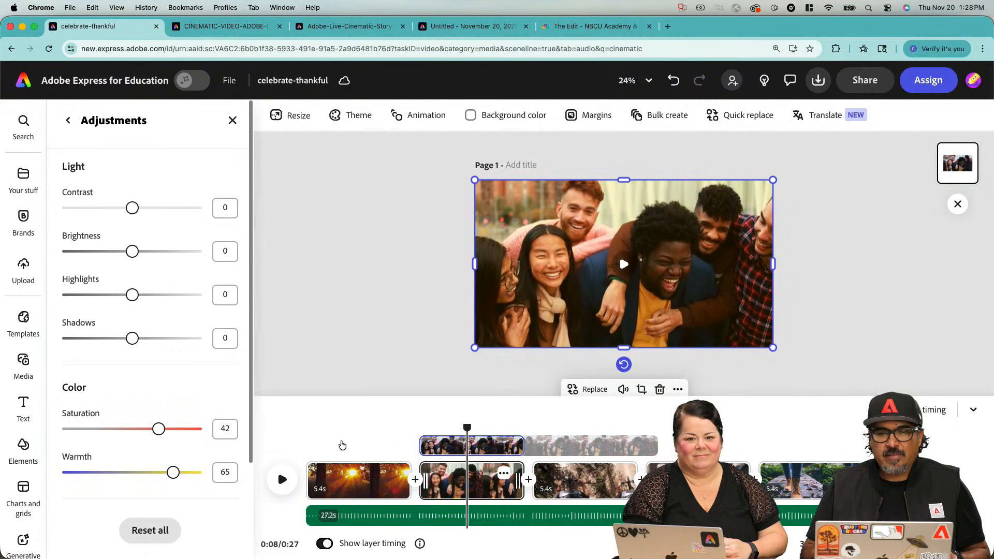
left_click(338, 440)
- Adjust the bike ride clip in the third scene to Warmth 67, Saturation 27, Brightness 39 and Contrast 49
left_click_drag(137, 429, 360, 428)
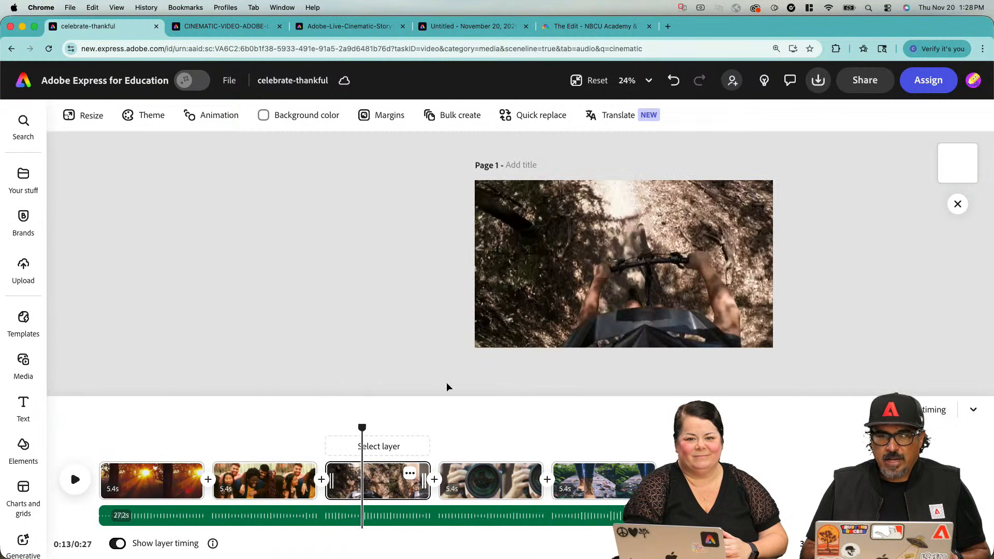
left_click(576, 309)
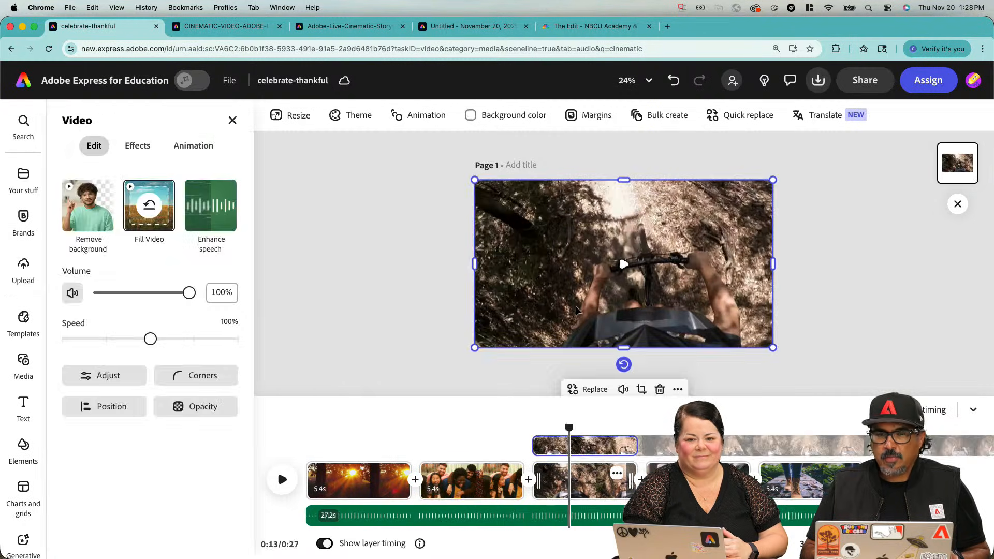
left_click(104, 375)
left_click_drag(132, 472, 182, 474)
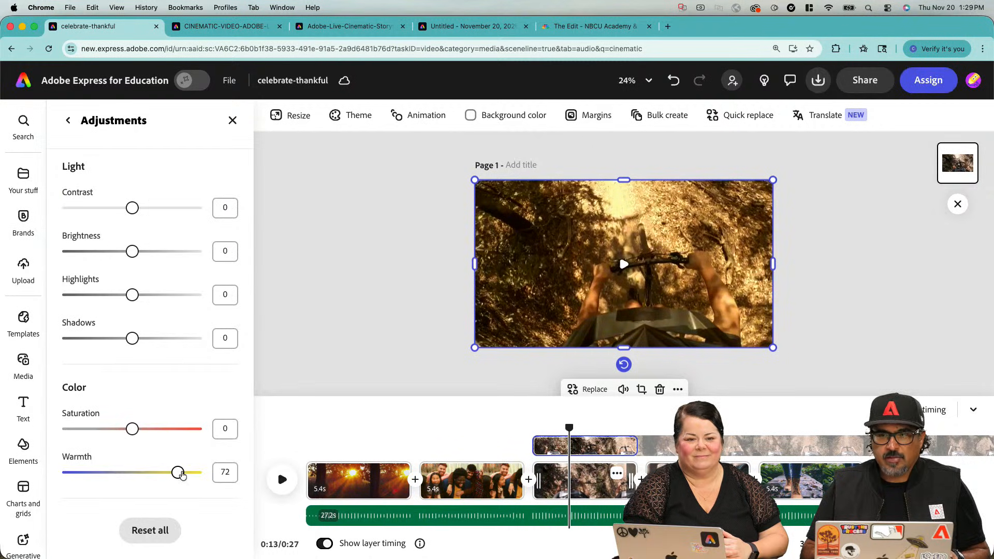
left_click_drag(135, 432, 149, 433)
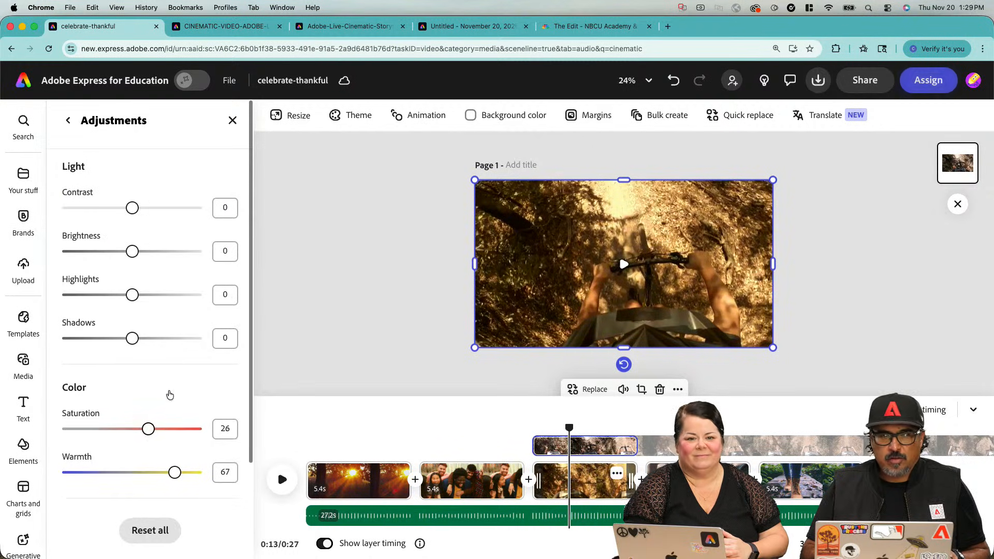
left_click_drag(133, 251, 157, 251)
left_click_drag(133, 208, 164, 208)
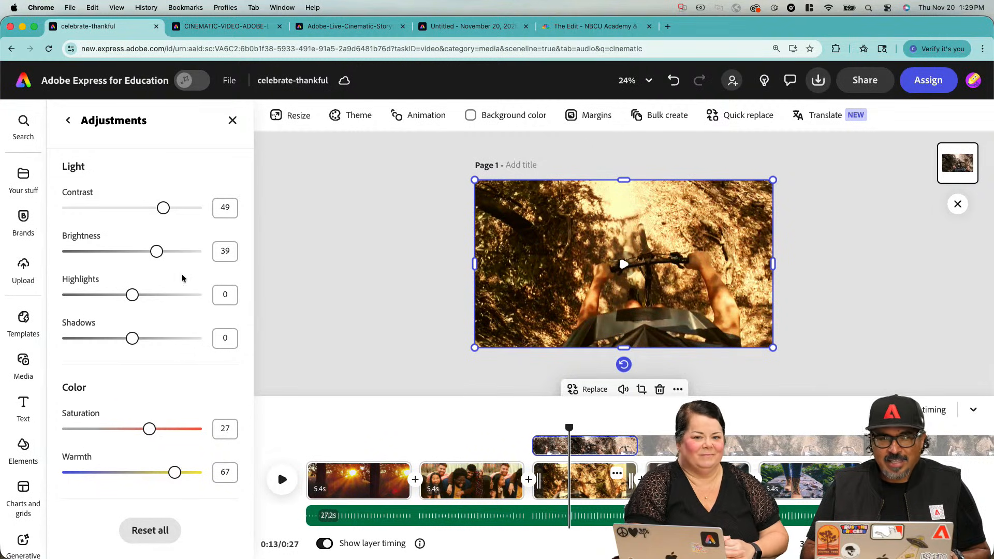
- Adjust the camera lens clip in the fourth scene to Saturation 39, Brightness -26 and Warmth 73, trying Warmth -100 first
left_click_drag(571, 426, 679, 428)
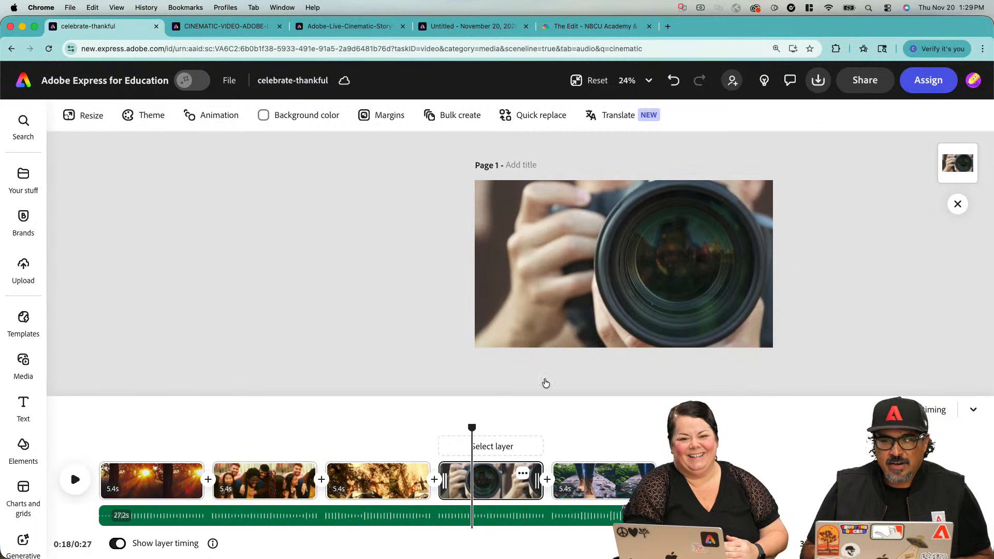
left_click(577, 332)
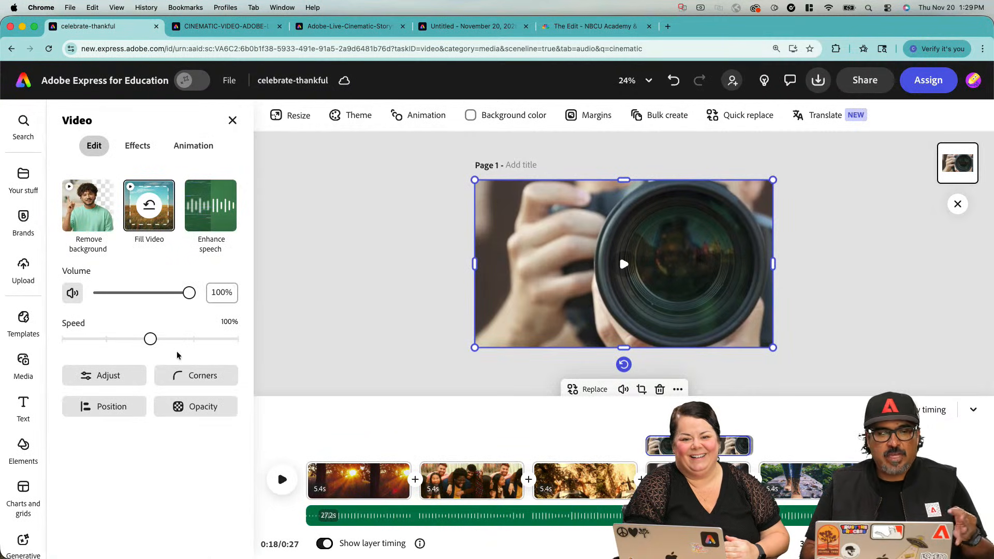
left_click(111, 376)
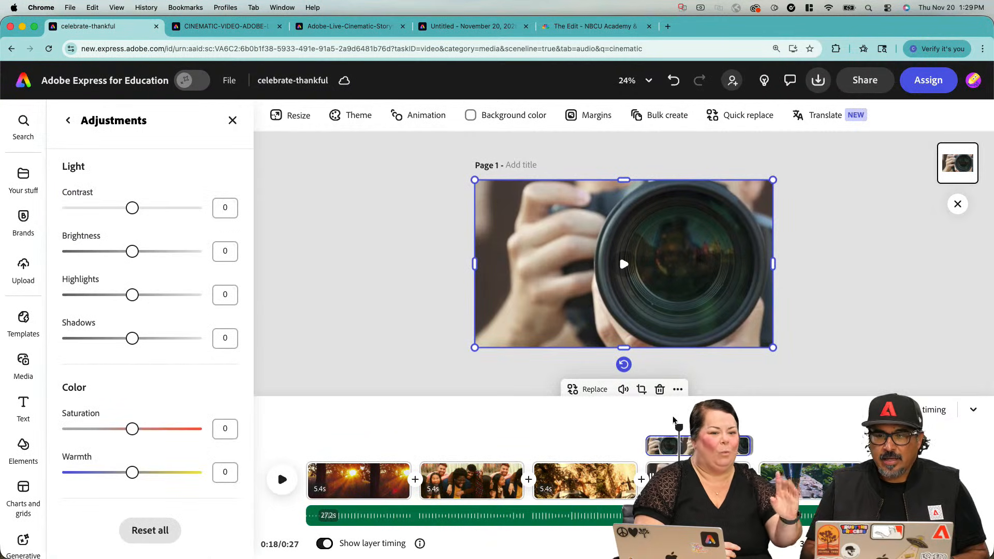
left_click_drag(144, 471, 2, 473)
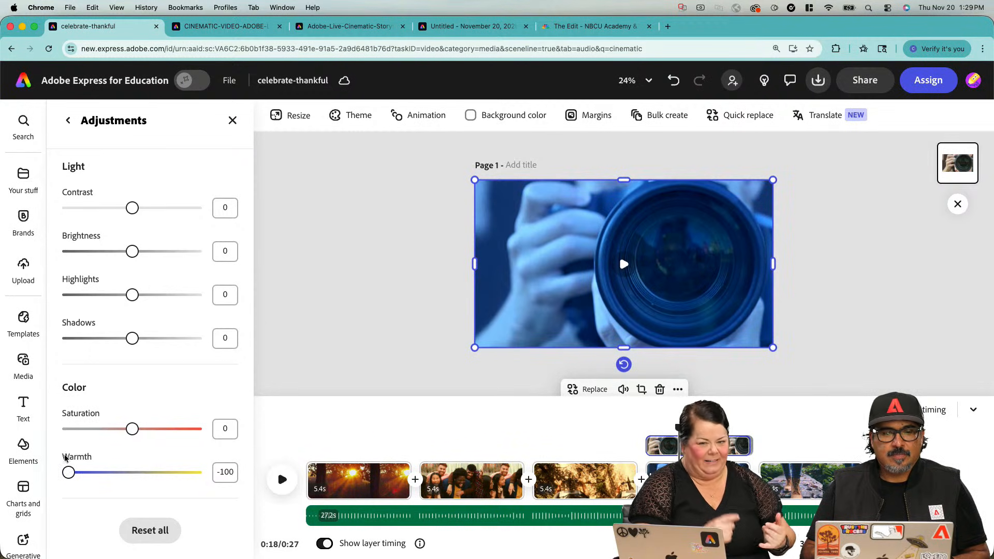
left_click_drag(134, 434, 159, 433)
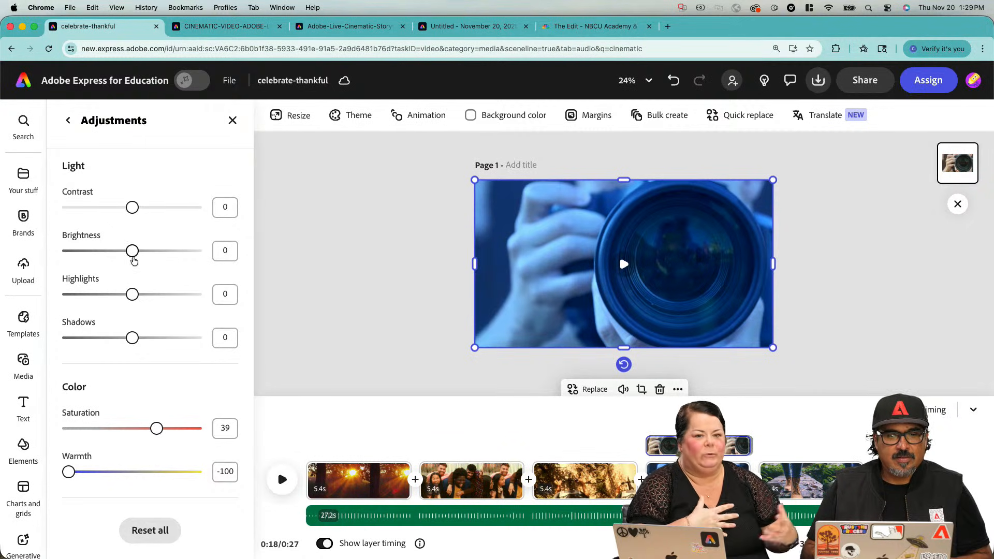
mouse_move(133, 252)
left_mouse_down()
mouse_move(98, 256)
mouse_move(116, 257)
left_mouse_up()
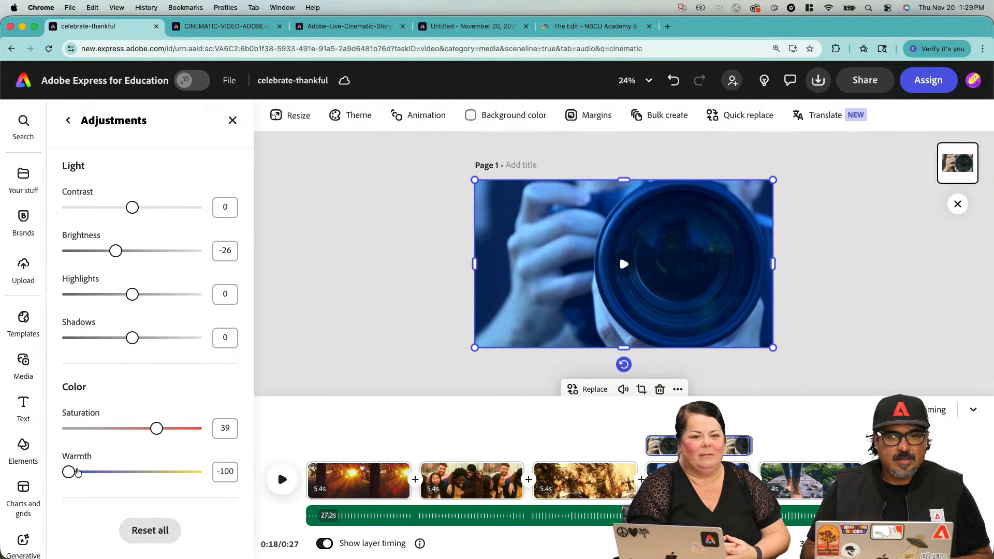
left_click_drag(68, 472, 180, 473)
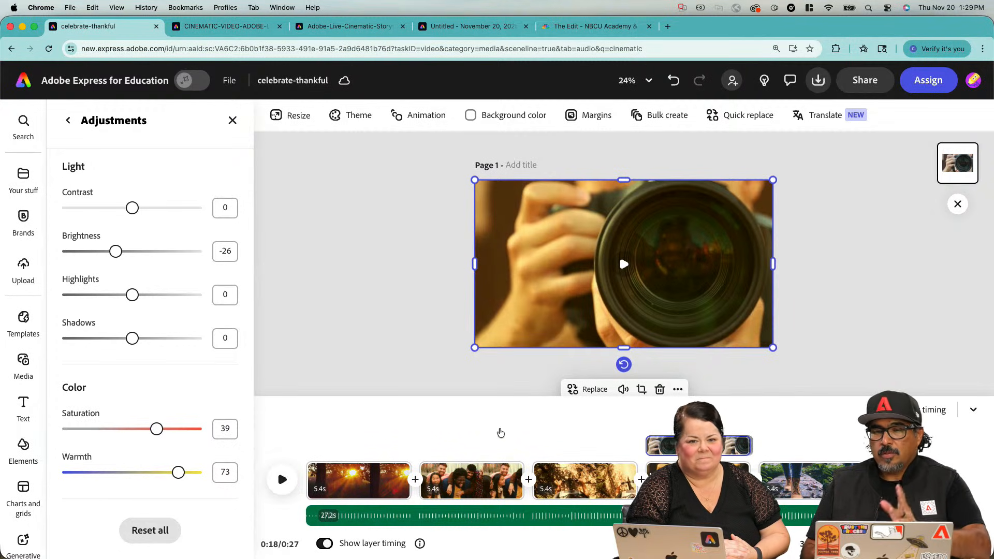
- Adjust the walking boots clip in the fifth scene to Warmth 64, Saturation 57, Brightness -17 and Contrast -19
left_click_drag(737, 430, 796, 424)
left_click(604, 493)
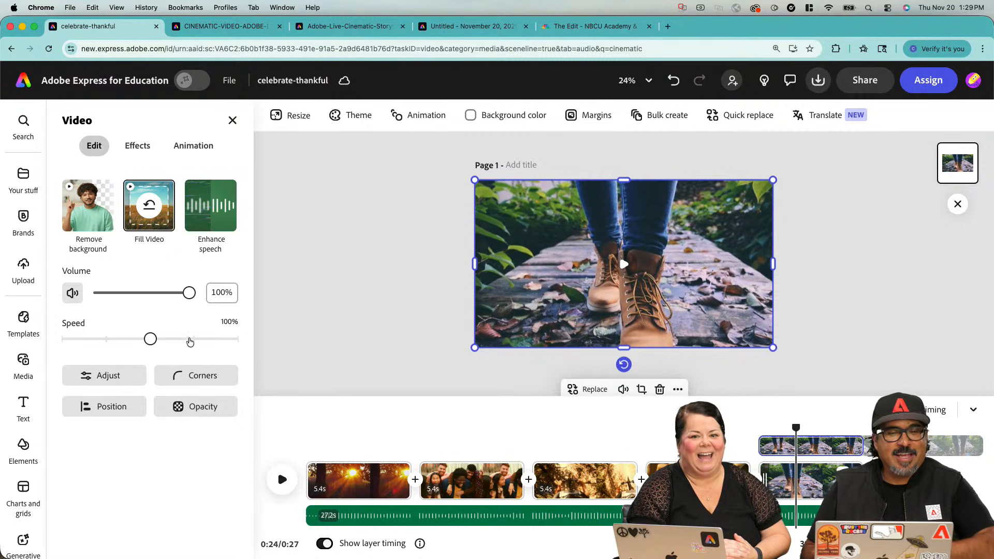
left_click(132, 377)
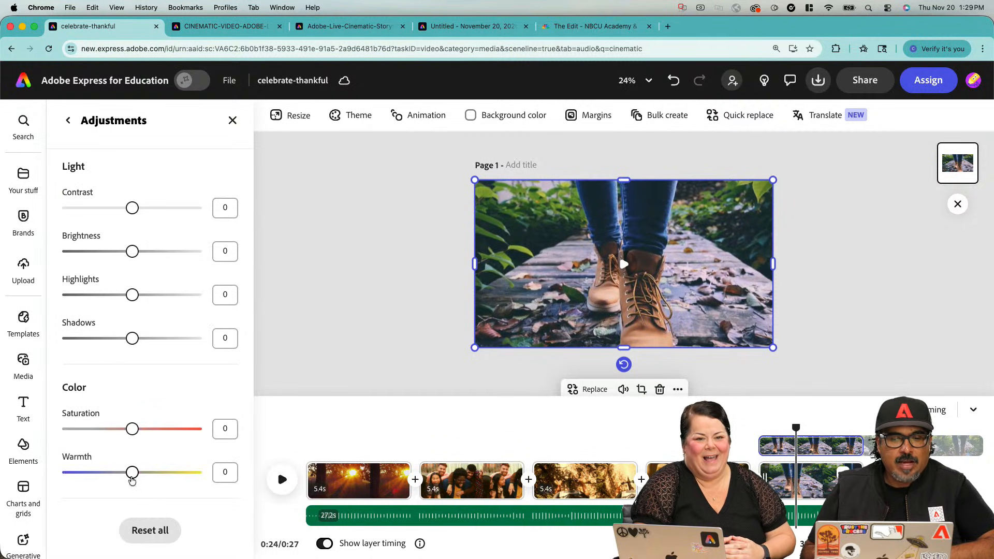
left_click_drag(132, 472, 172, 474)
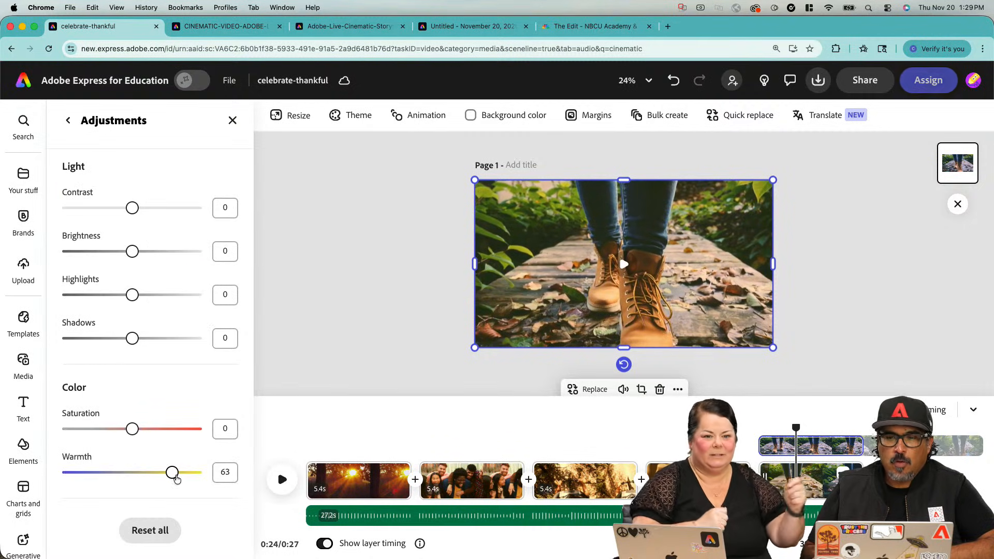
left_click_drag(132, 428, 172, 435)
left_click_drag(139, 247, 122, 251)
mouse_move(132, 208)
left_mouse_down()
mouse_move(100, 208)
mouse_move(119, 207)
left_mouse_up()
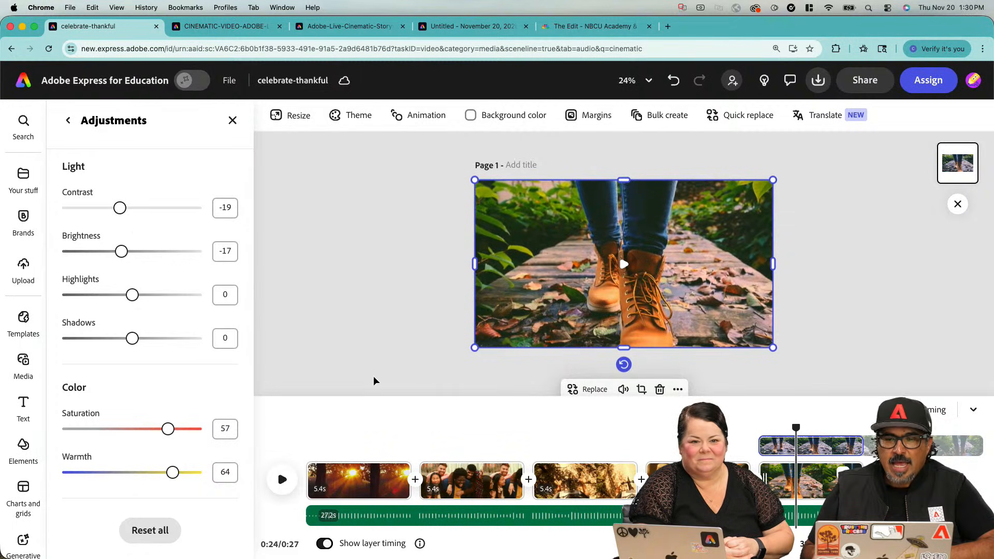
- Play the video from the first scene to review the color adjustments with the music
left_click(329, 451)
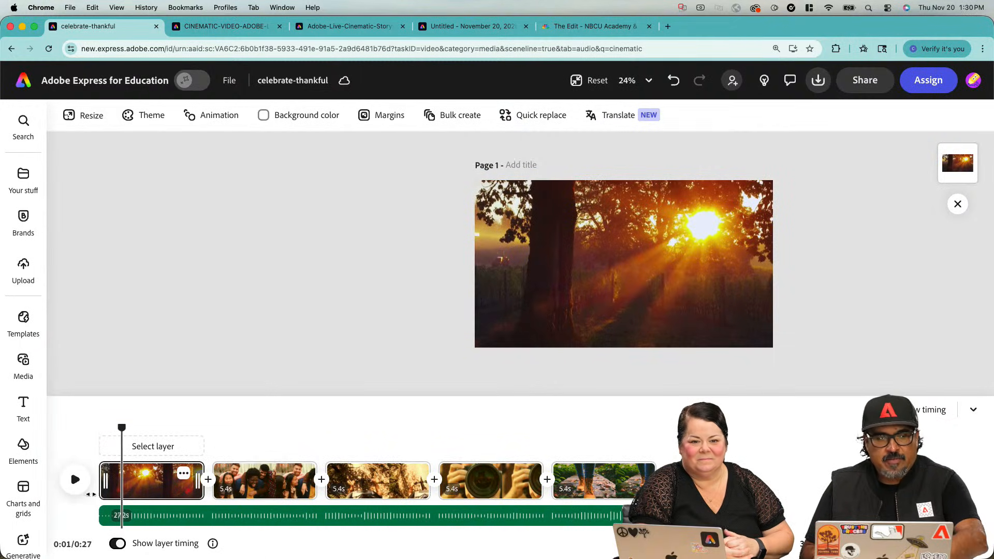
left_click(76, 480)
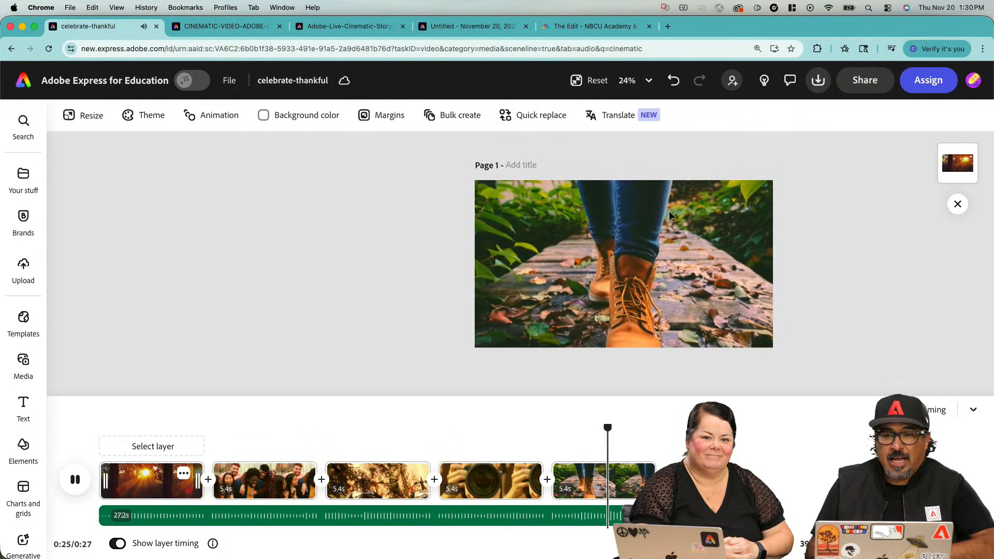
- Lower the Shadows of the walking boots clip in the last scene strongly, close to the minimum
left_click(622, 324)
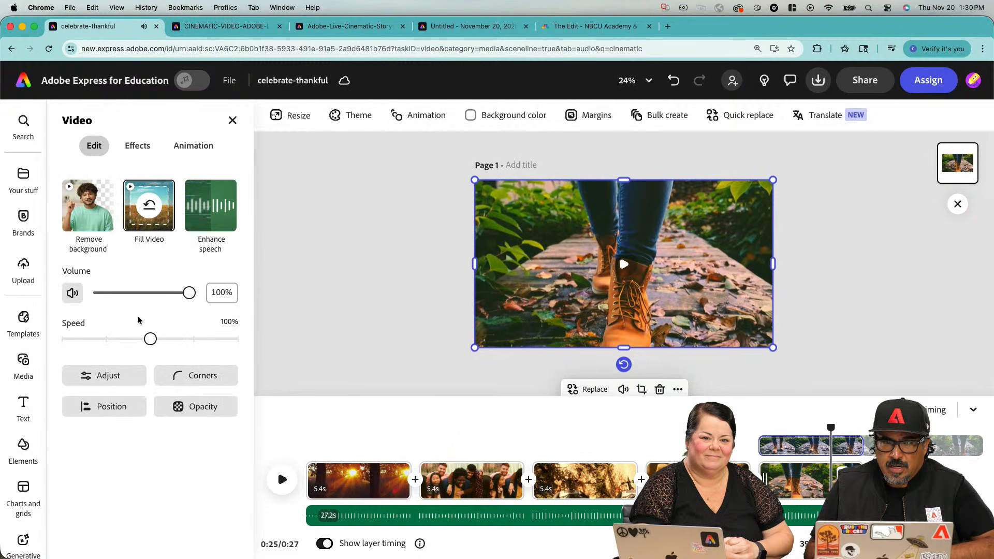
left_click(115, 383)
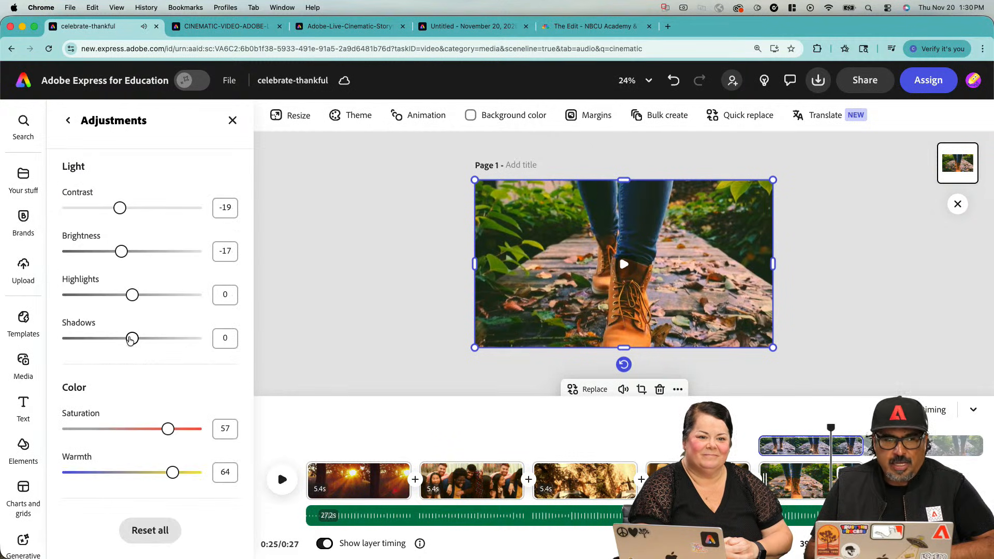
left_click_drag(131, 339, 77, 338)
- Lower the Shadows of the camera lens clip in the fourth scene to -56
left_click(725, 469)
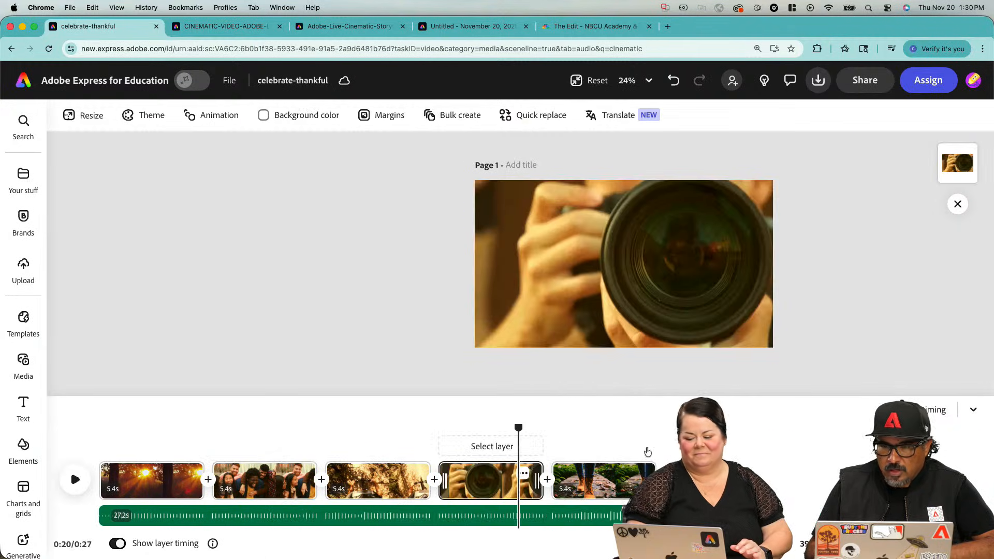
left_click(607, 319)
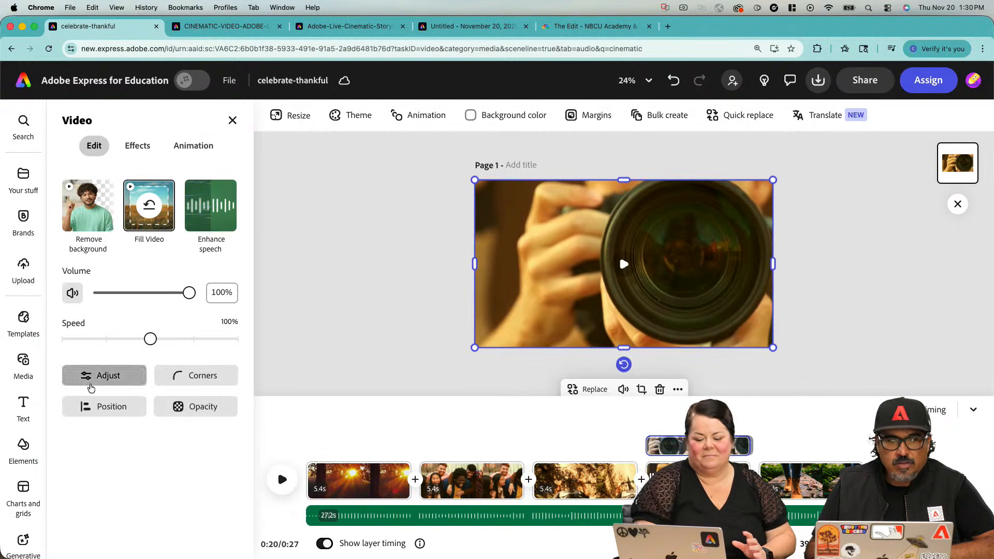
left_click(108, 376)
left_click_drag(132, 338, 95, 338)
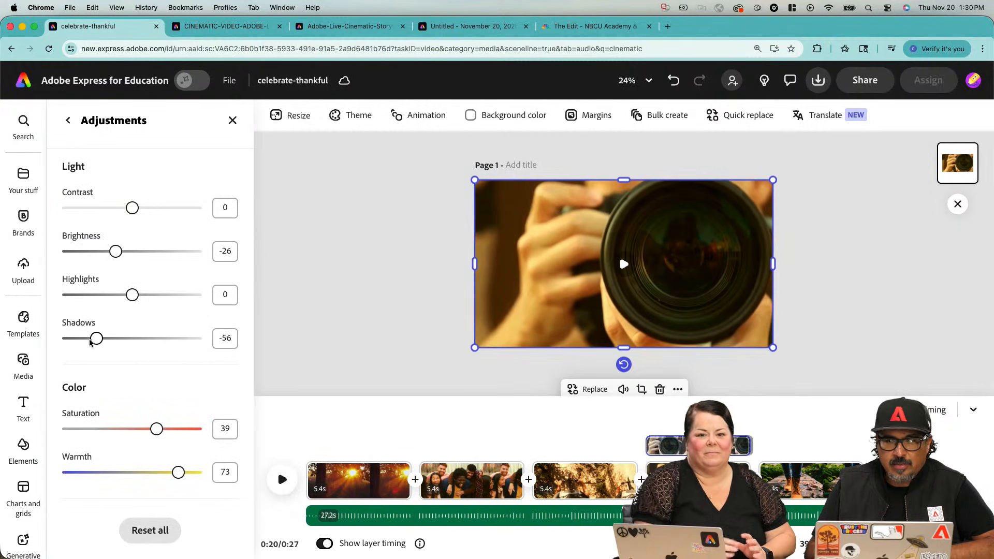
- Lower the Shadows of the bike ride clip in the third scene to -51
left_click(577, 446)
left_click(630, 306)
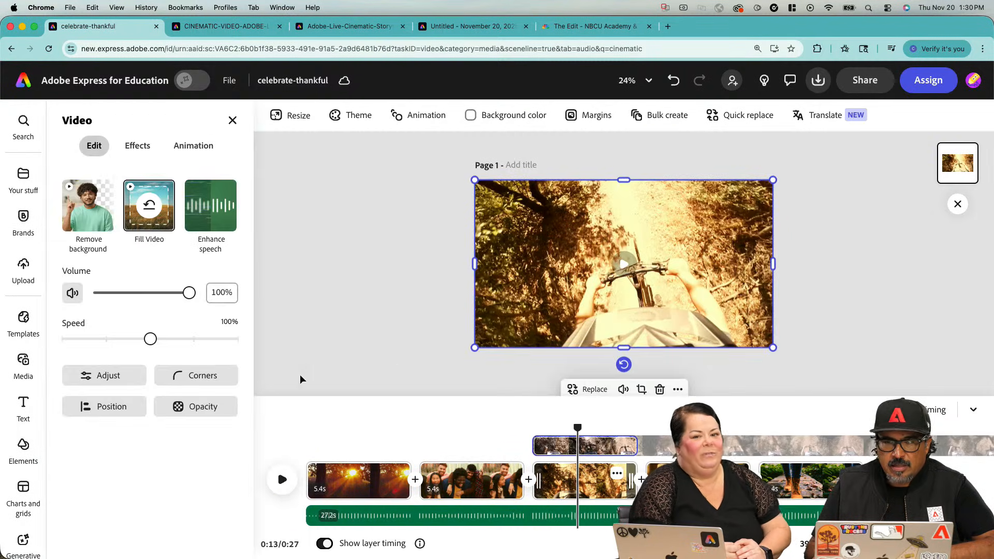
left_click(132, 377)
left_click_drag(132, 338, 100, 339)
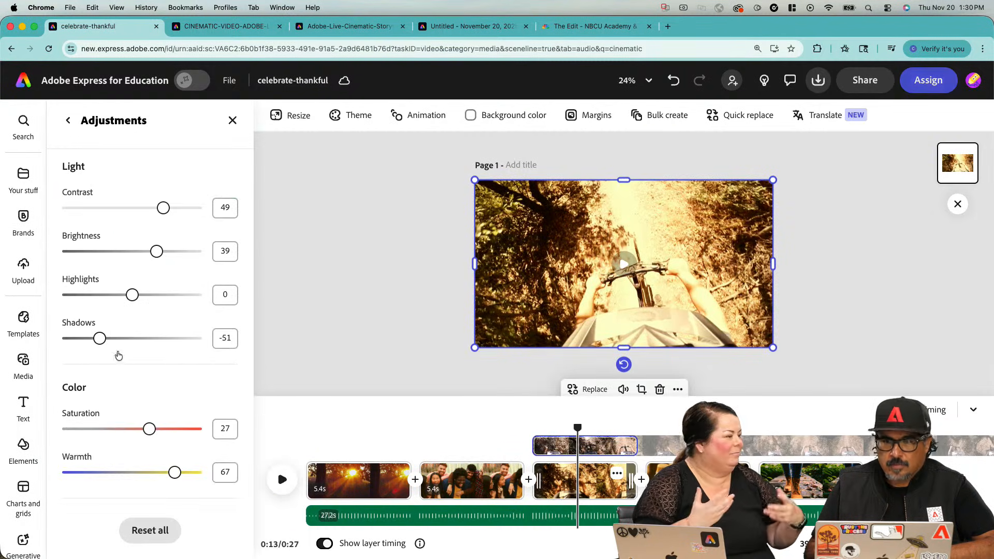
- Lower the Shadows of the laughing friends clip in the second scene to roughly halfway below zero
left_click(455, 440)
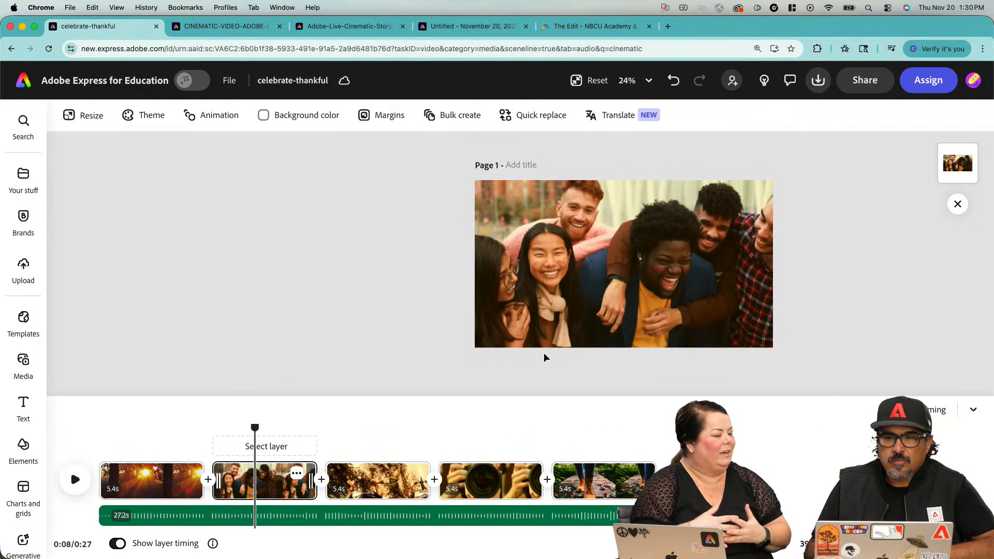
left_click(558, 340)
left_click(115, 376)
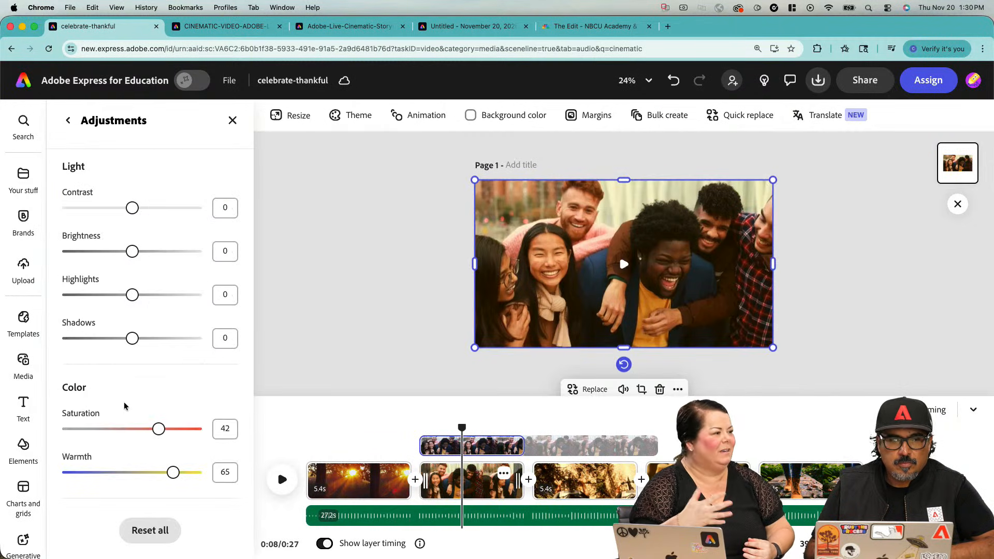
left_click_drag(133, 337, 102, 338)
- Lower the Shadows of the sunset clip in the first scene to -25
left_click(319, 434)
left_click(542, 343)
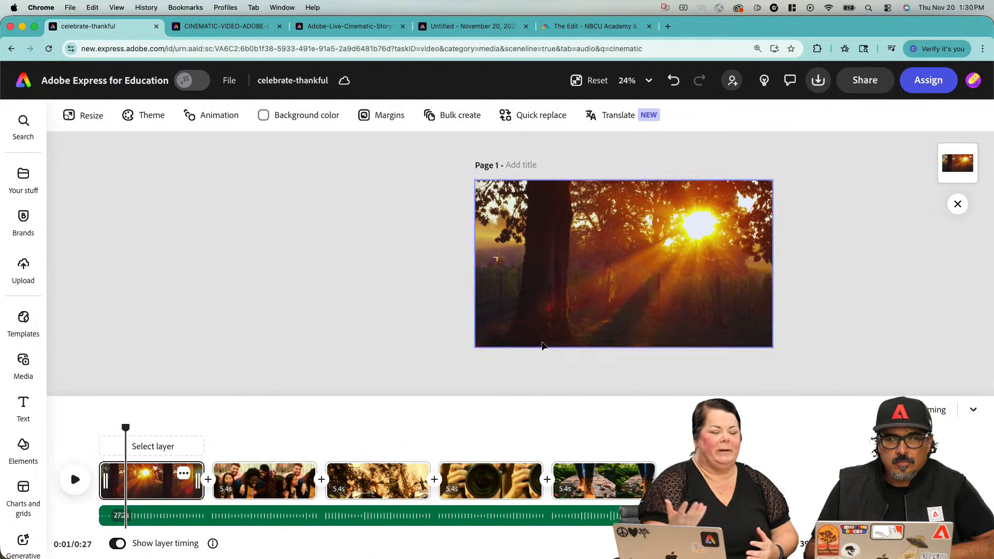
left_click(108, 376)
left_click_drag(132, 338, 114, 341)
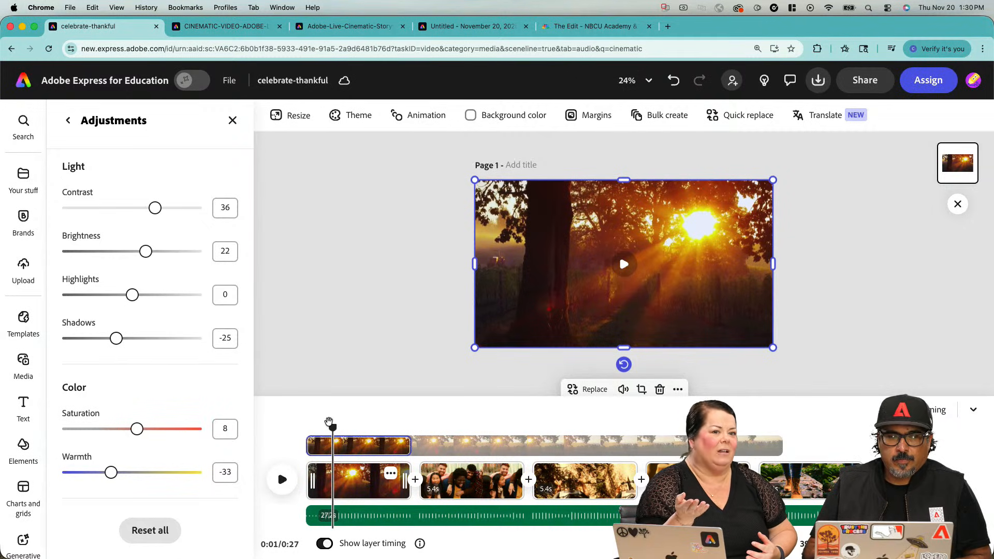
- Scrub through the scenes to compare their color adjustments, and select the sunset clip in the first scene
left_click_drag(331, 425, 455, 416)
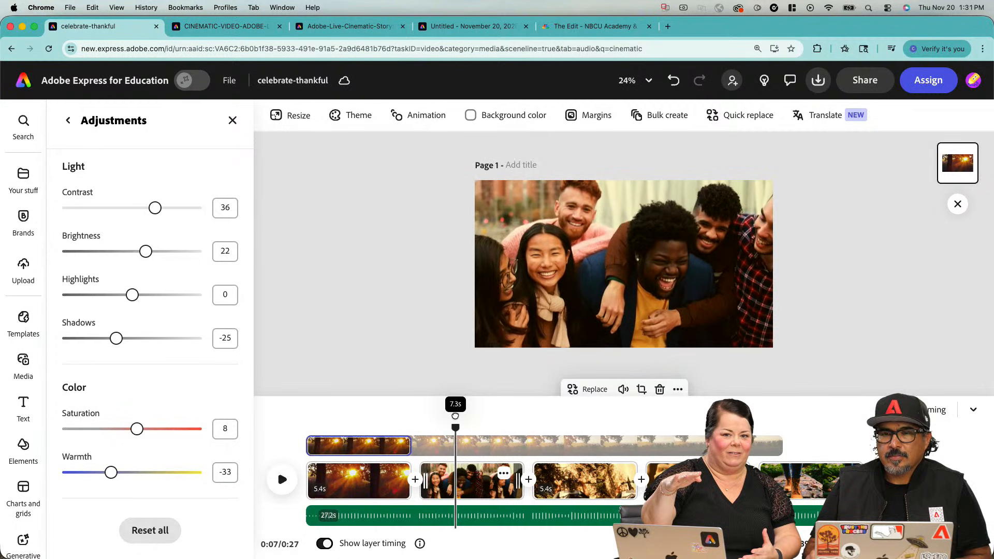
left_click(459, 414)
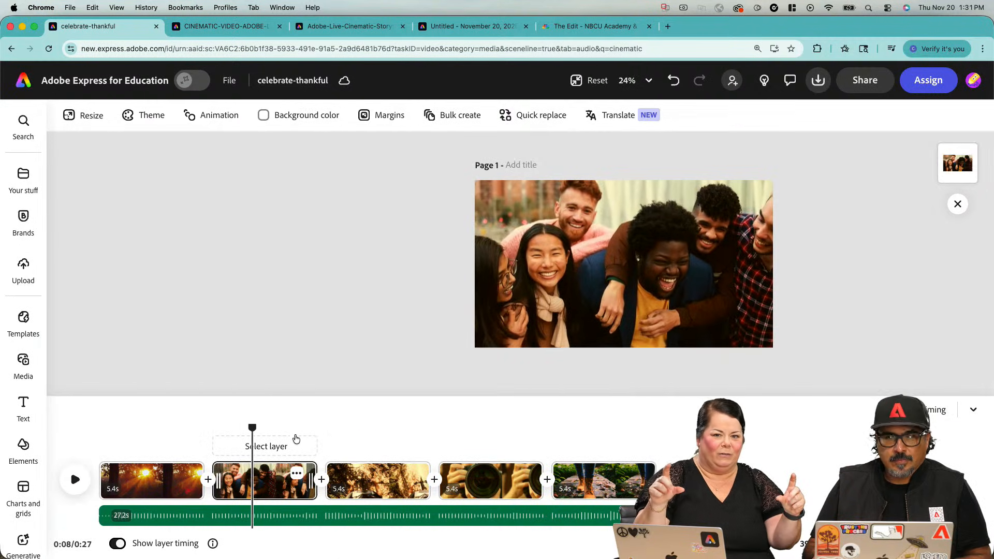
left_click_drag(247, 429, 568, 444)
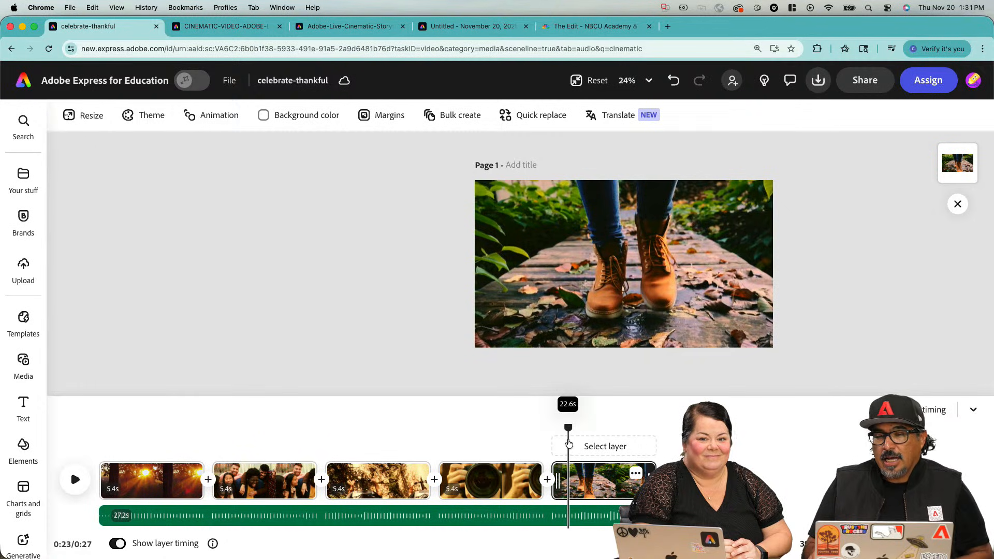
left_click_drag(569, 444, 217, 443)
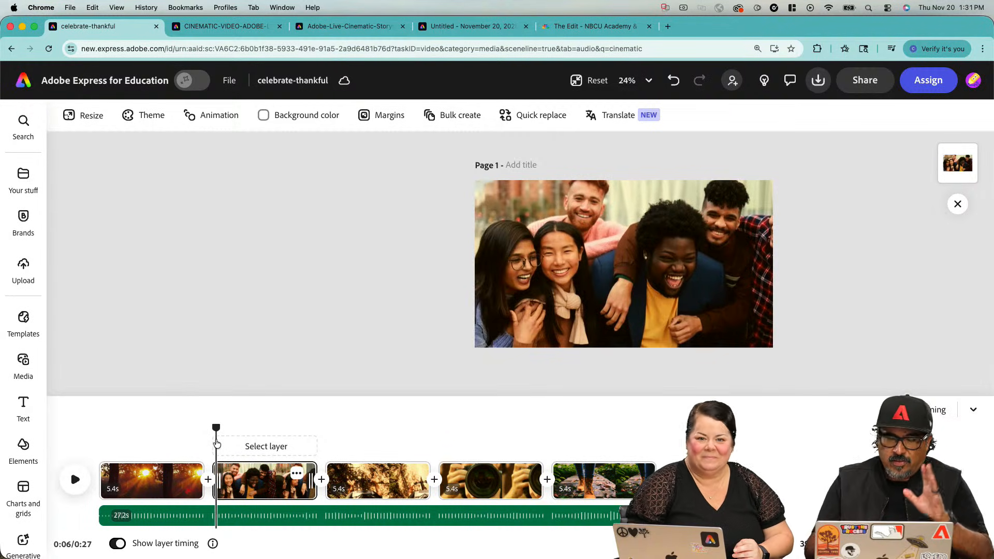
left_click_drag(216, 429, 129, 446)
left_click(518, 294)
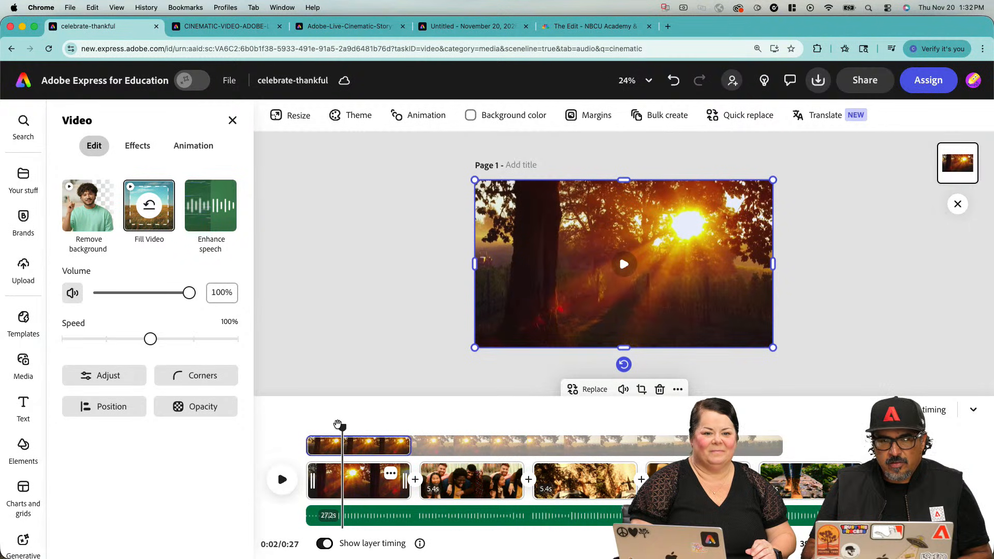
- Add a Dissolve transition between the sunset clip in the first scene and the laughing friends clip in the second
left_click_drag(343, 427, 404, 428)
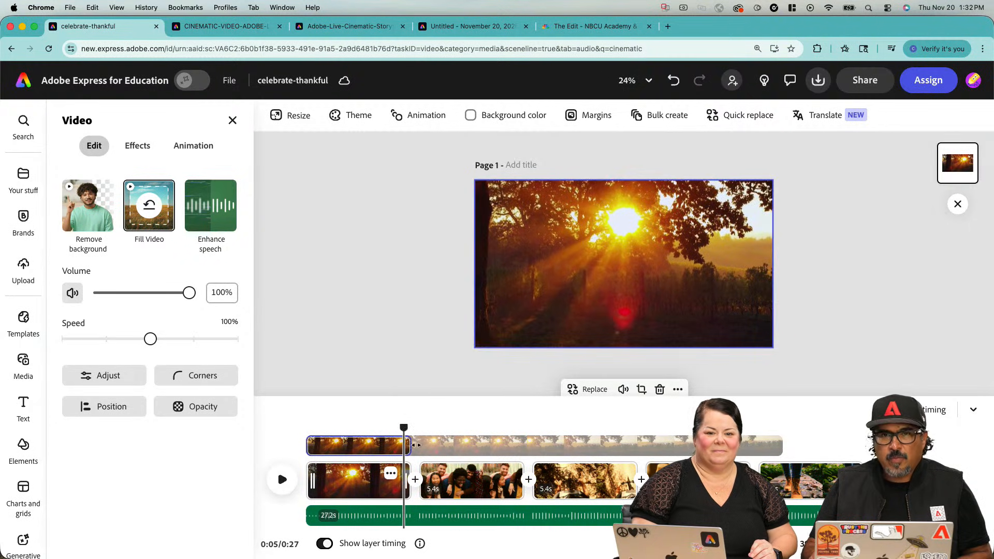
left_click(416, 482)
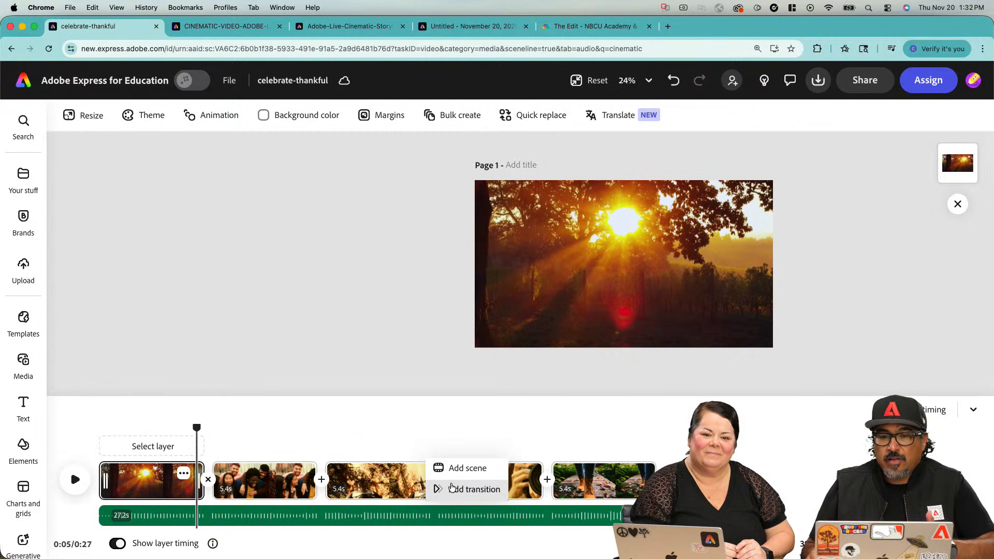
left_click(450, 490)
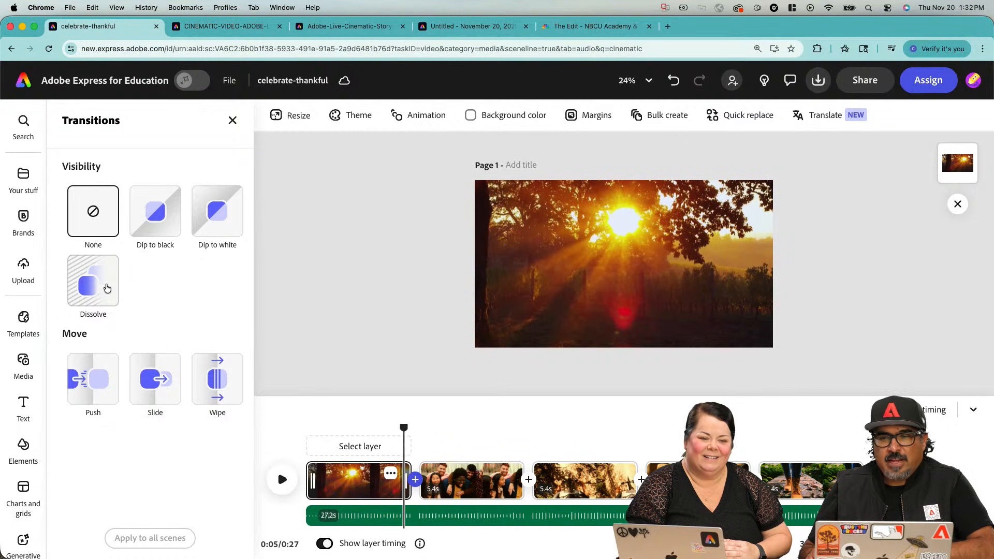
left_click(105, 288)
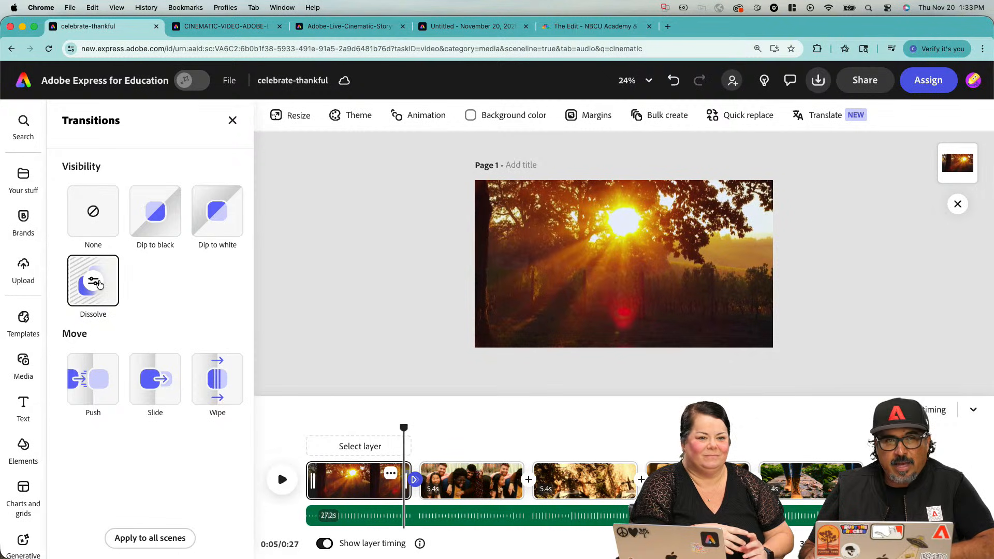
- Set the duration of the first Dissolve transition to 3s and play the video across it
left_click(99, 284)
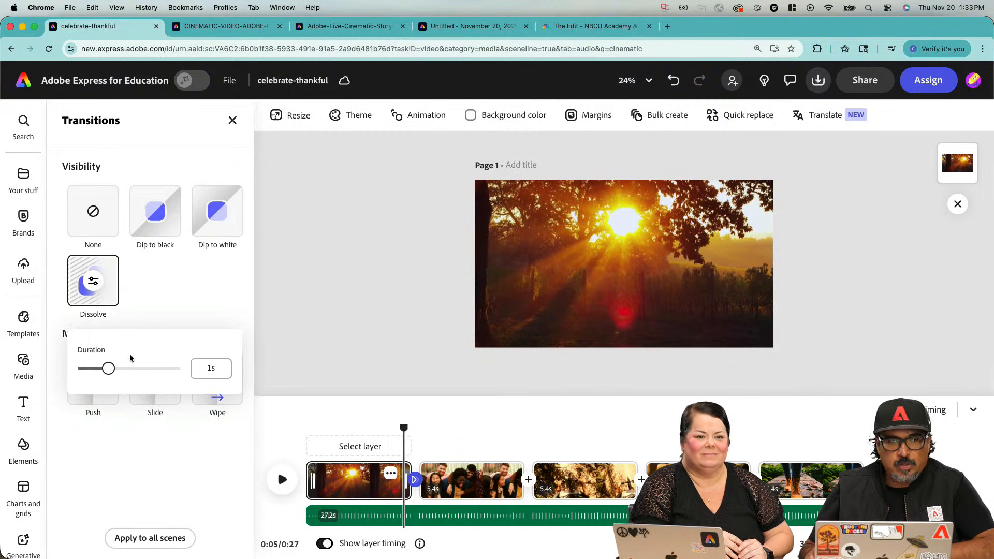
left_click_drag(114, 370, 175, 370)
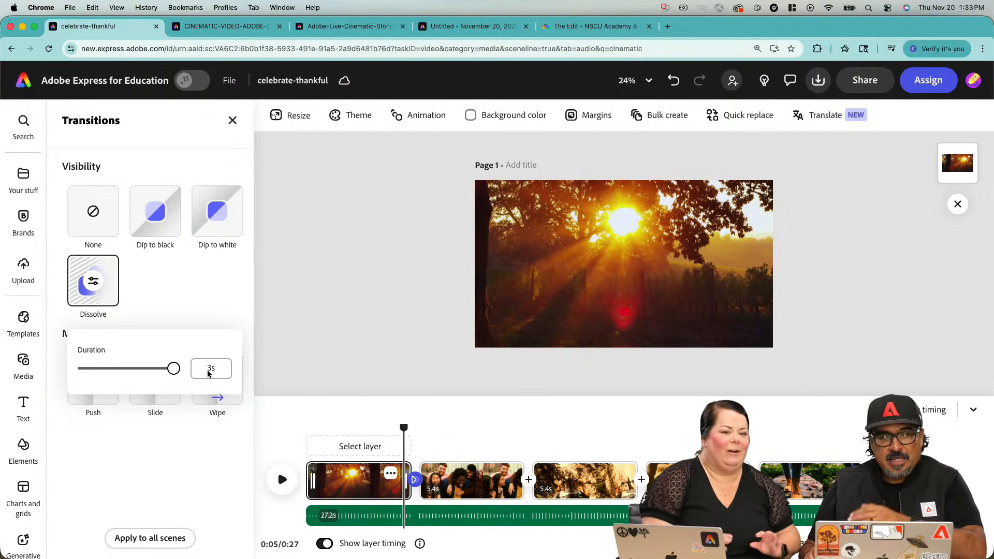
left_click(364, 426)
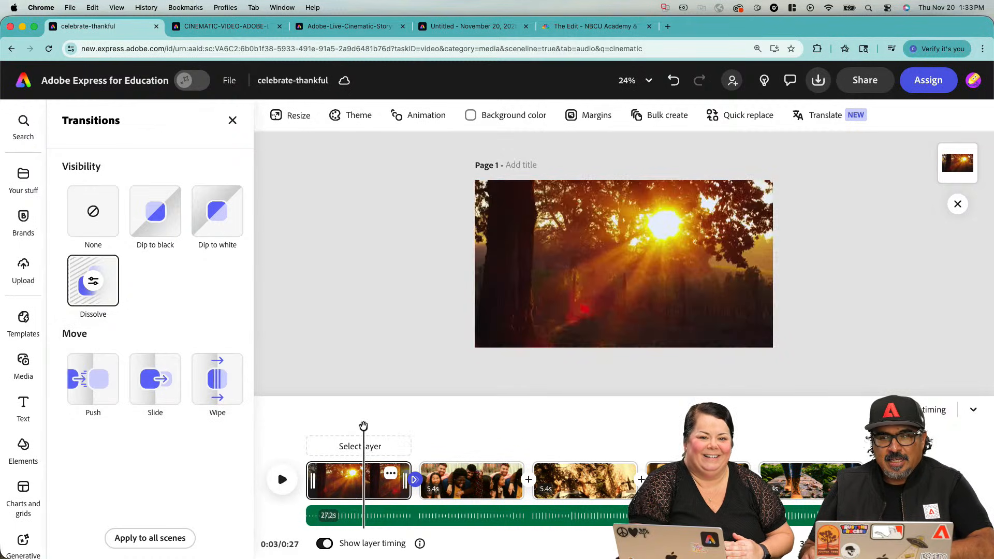
key("space")
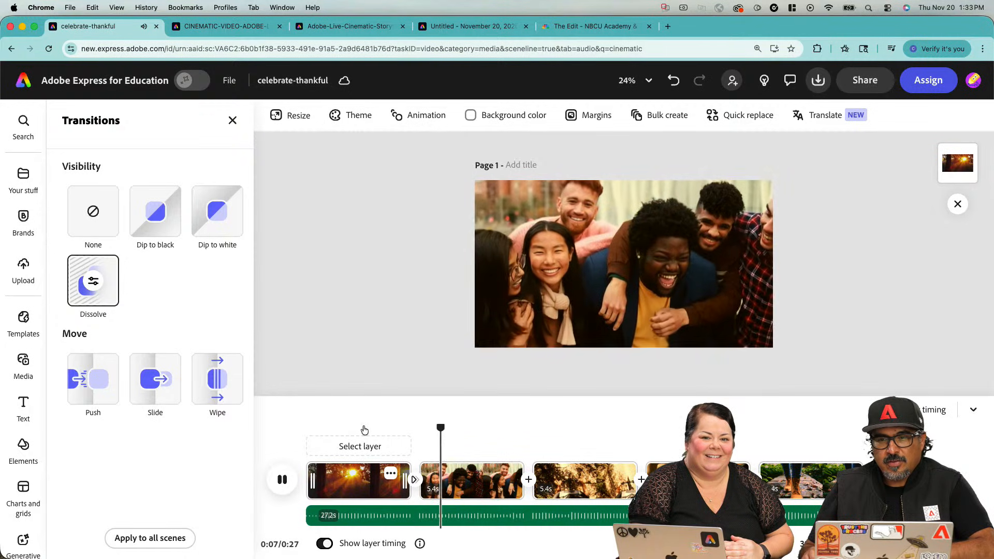
left_click_drag(461, 427, 409, 437)
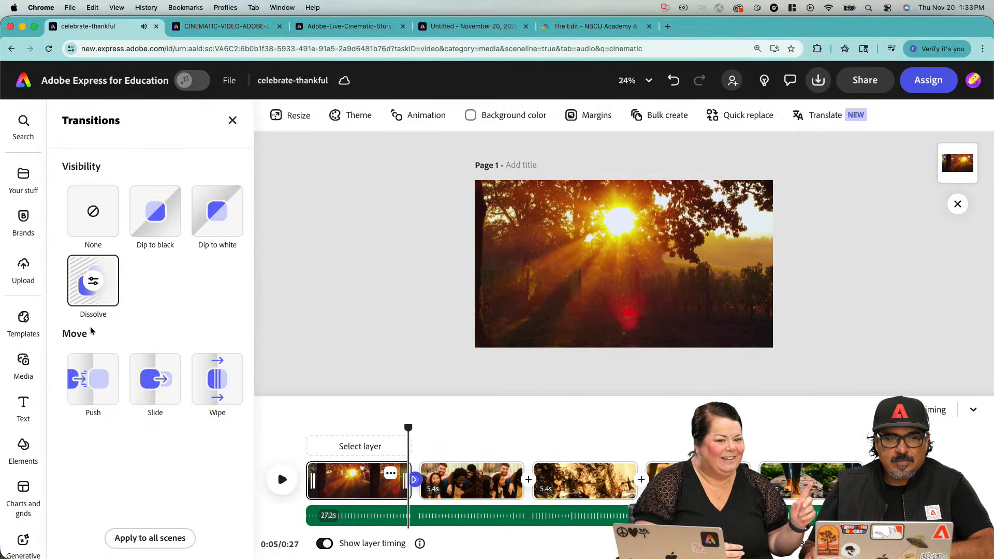
- Shorten the first Dissolve transition to 0.25s and play the change from the sunset to the laughing friends
left_click(93, 281)
left_click_drag(173, 368, 84, 368)
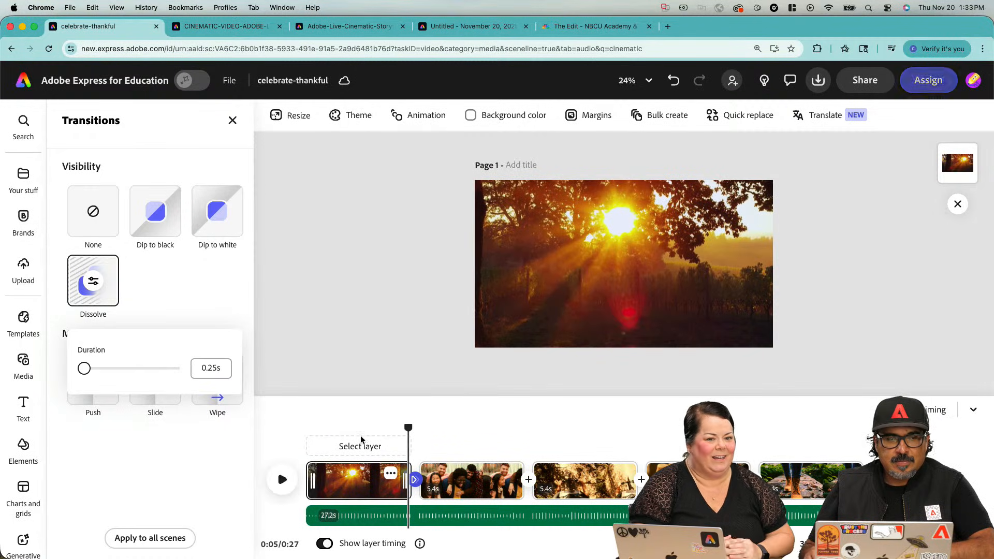
left_click(371, 426)
left_click(381, 426)
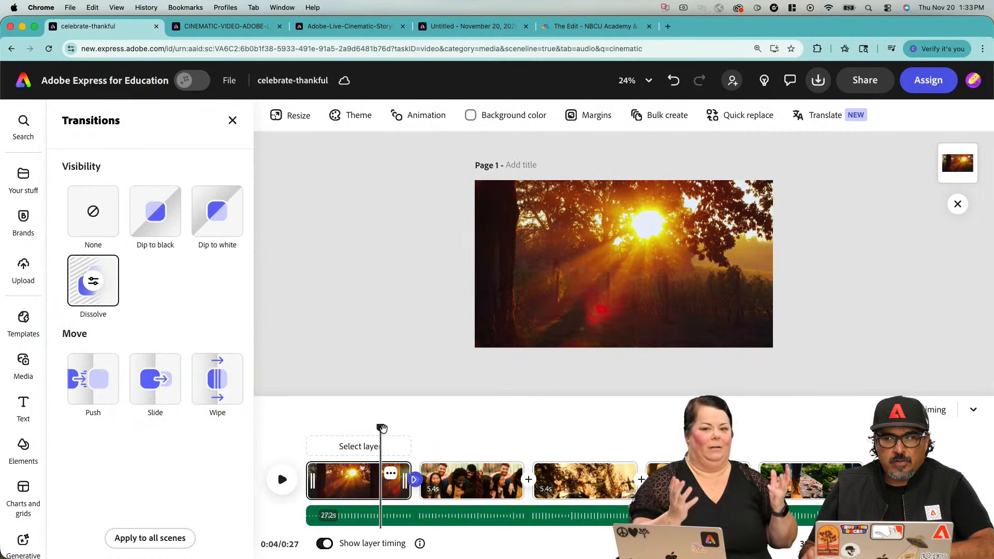
left_click(292, 481)
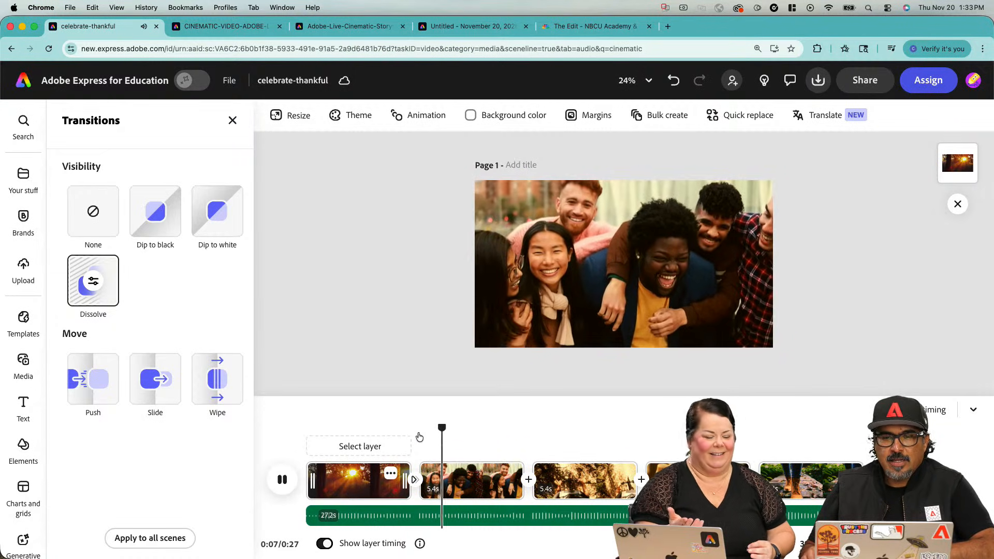
left_click_drag(428, 429, 418, 431)
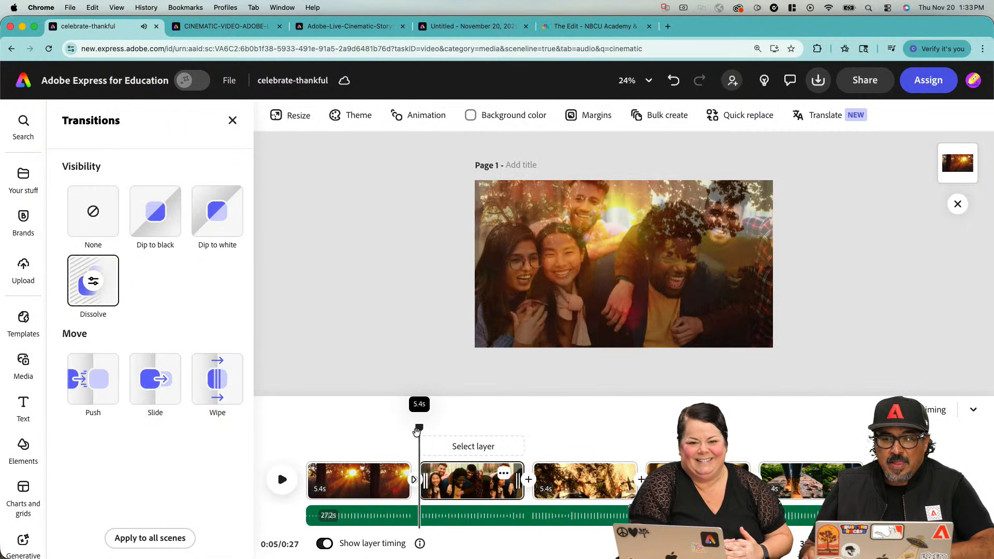
- Try a Dissolve transition between the second and third scenes, and undo it
left_click(93, 282)
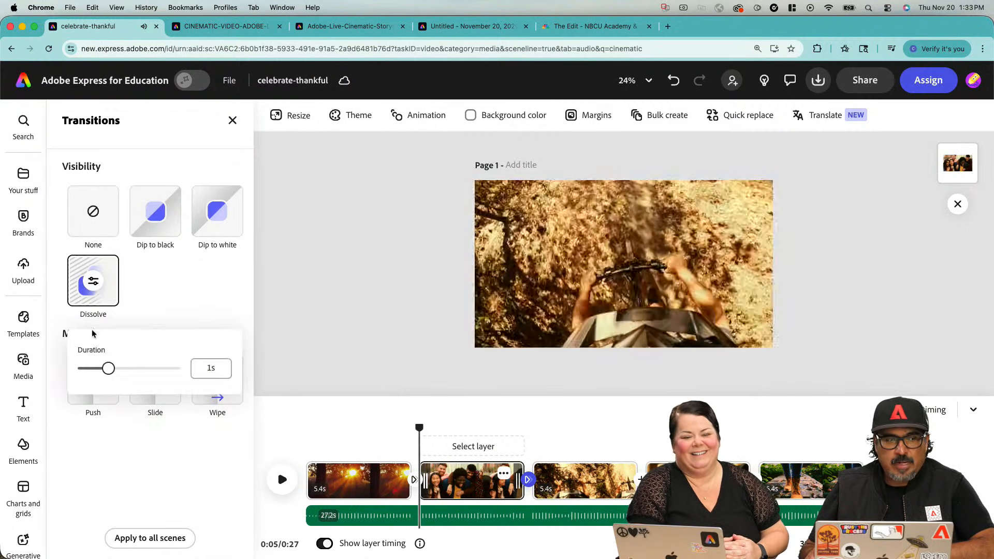
left_click(108, 368)
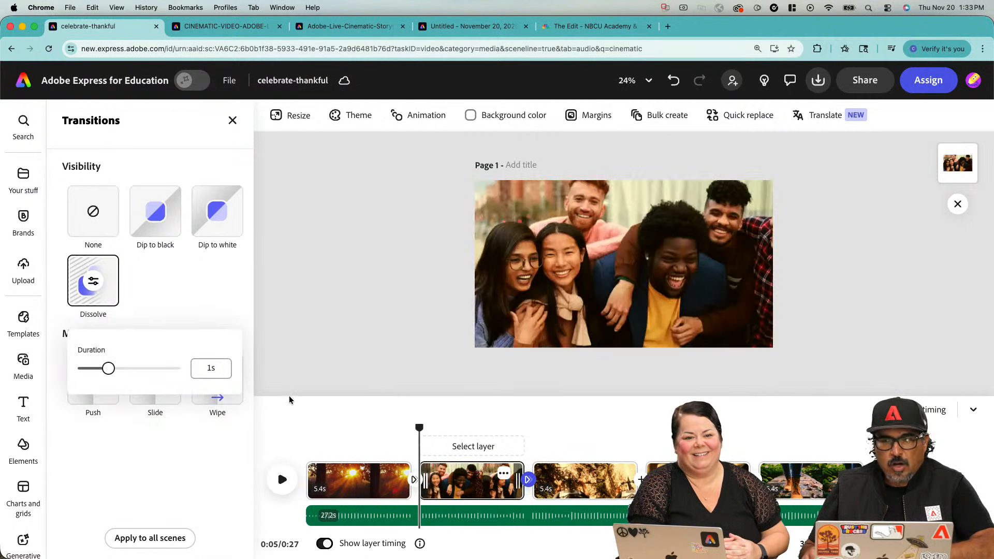
left_click(528, 482)
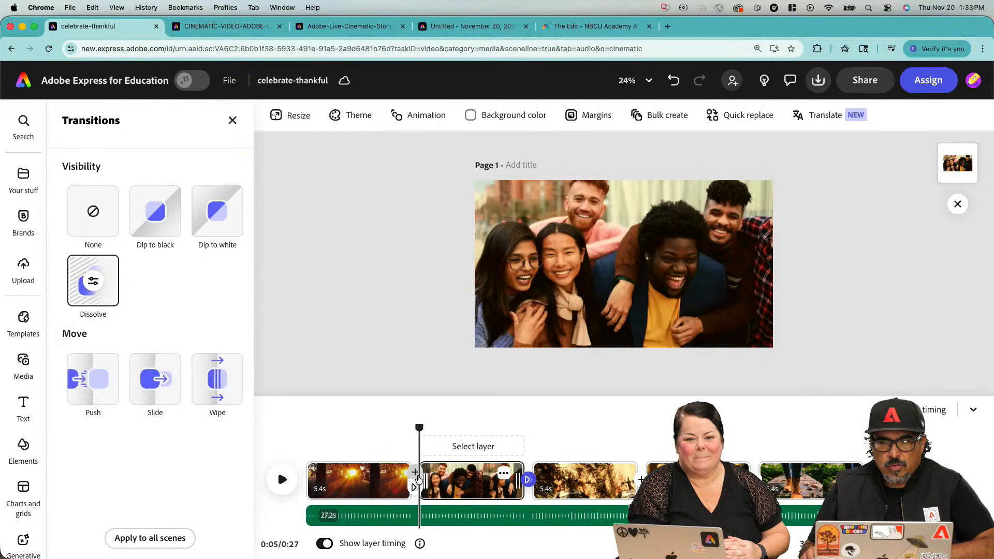
left_click(415, 473)
key("super+z")
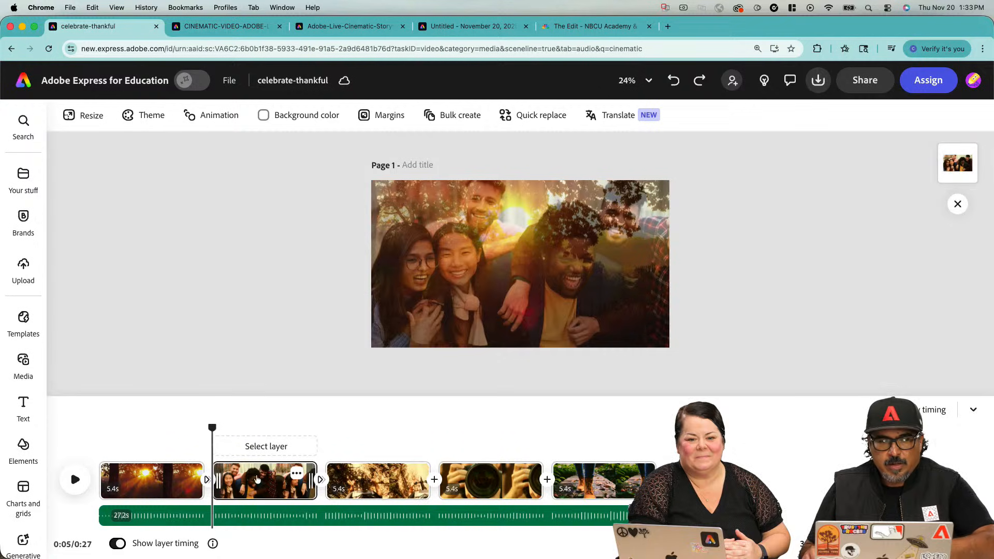
left_click(673, 80)
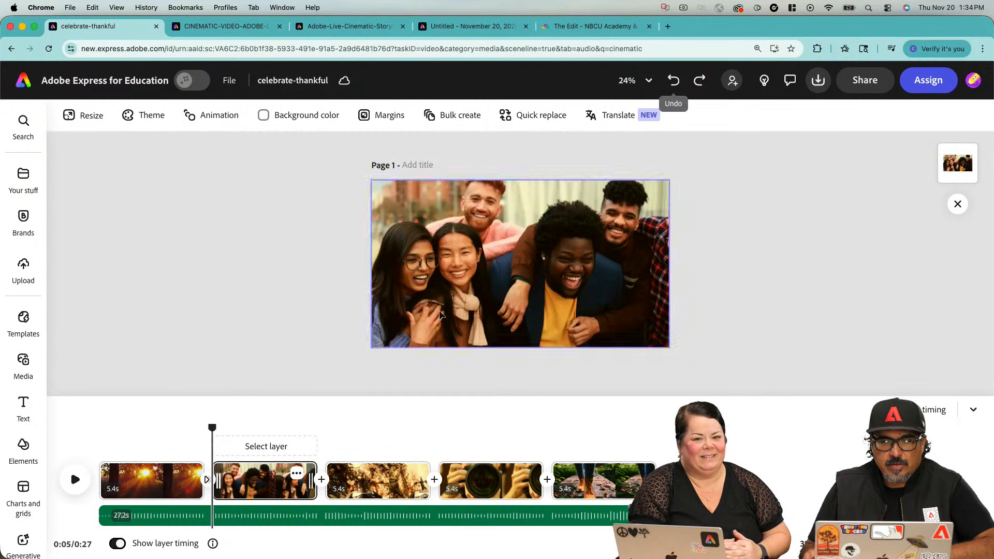
- Set the Dissolve duration between the first and second scenes to 0.76s and apply the transition to all scenes
left_click(206, 479)
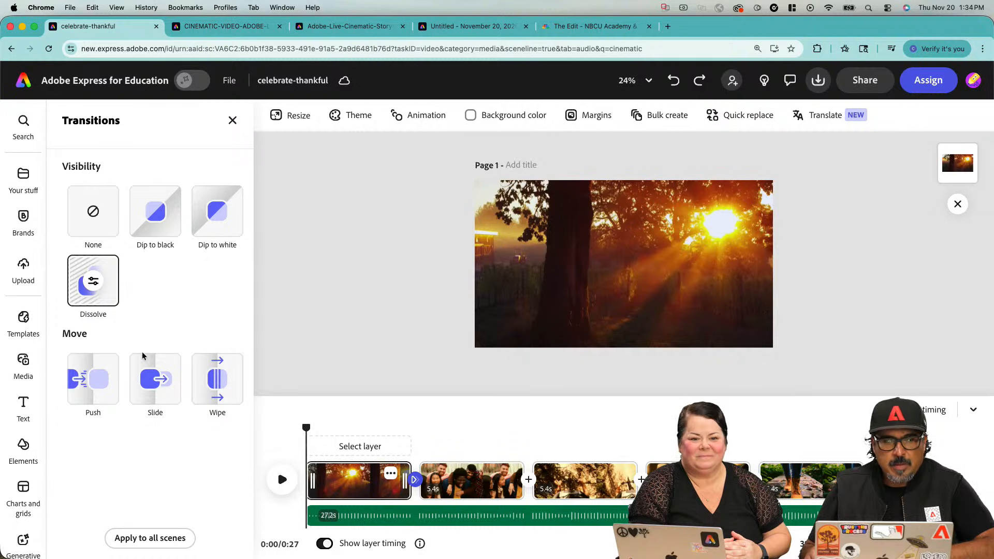
left_click(94, 283)
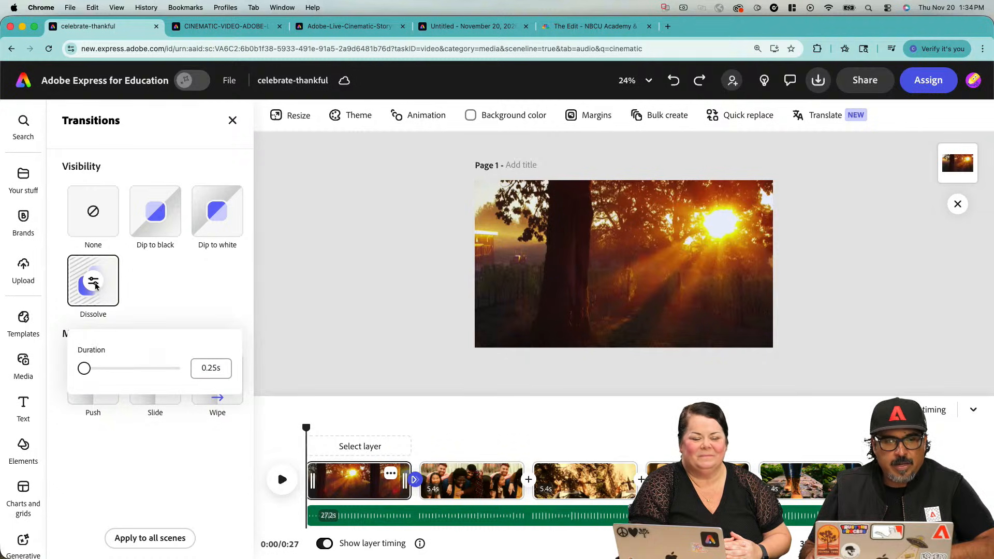
left_click_drag(91, 372, 97, 374)
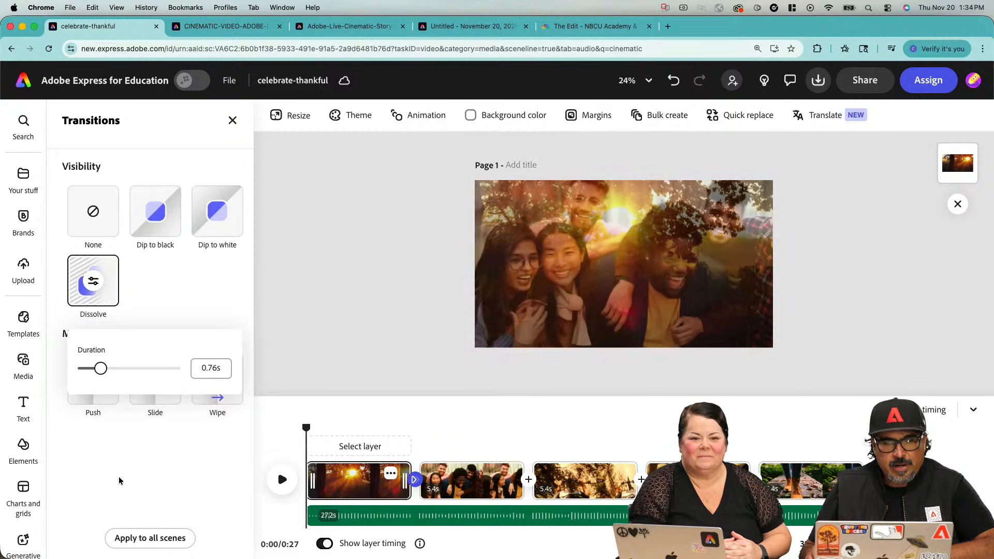
left_click(150, 538)
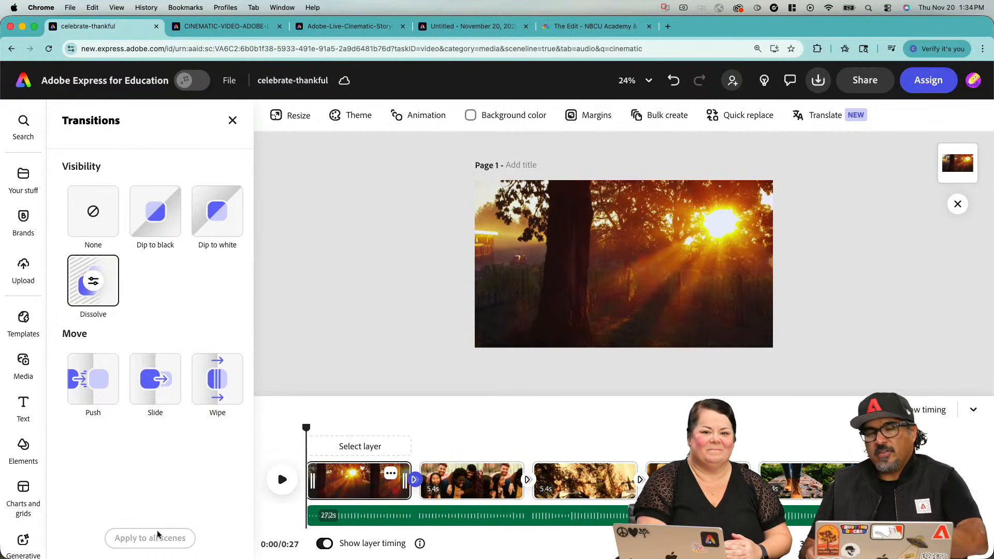
- Play the video from near the end of the first scene through the bike ride scene to check the dissolves
left_click(390, 431)
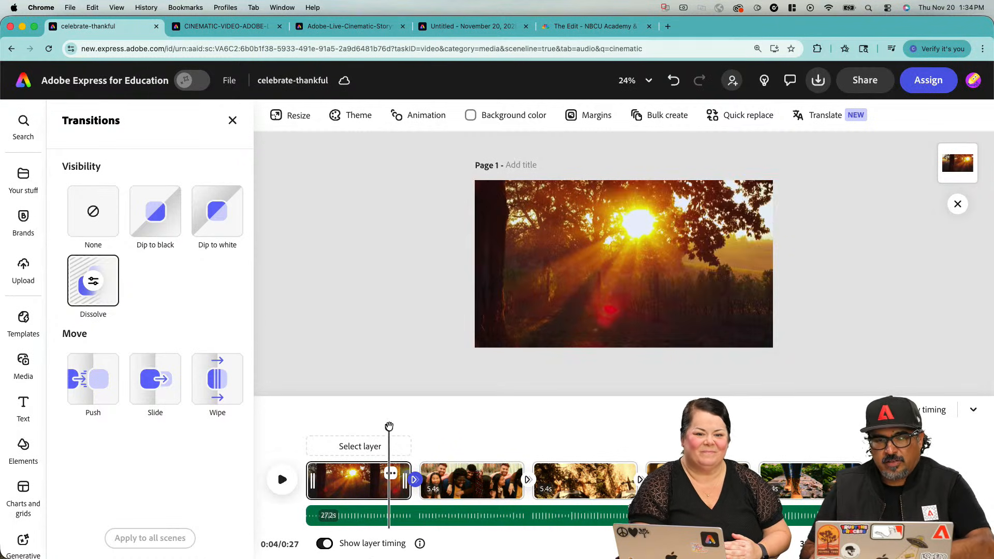
key("space")
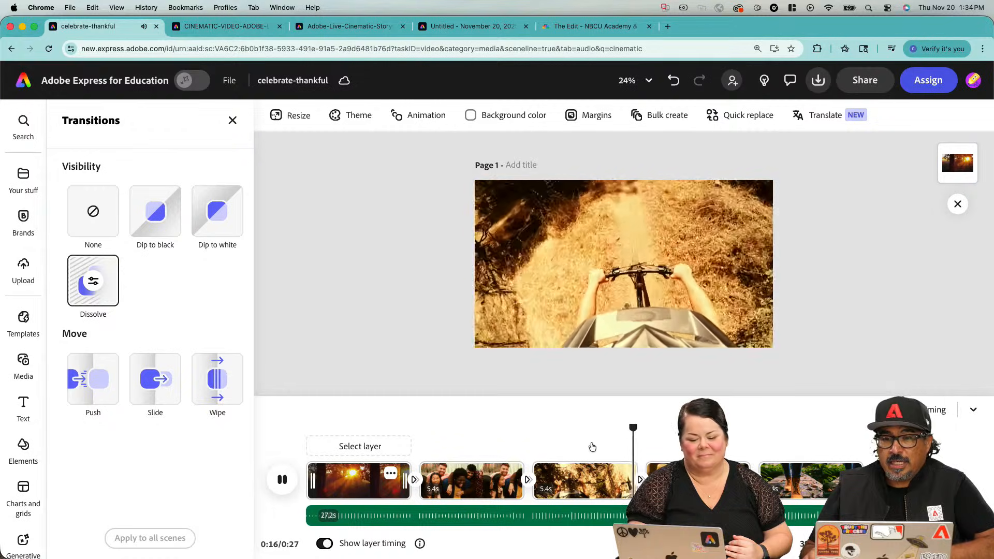
left_click_drag(671, 427, 570, 428)
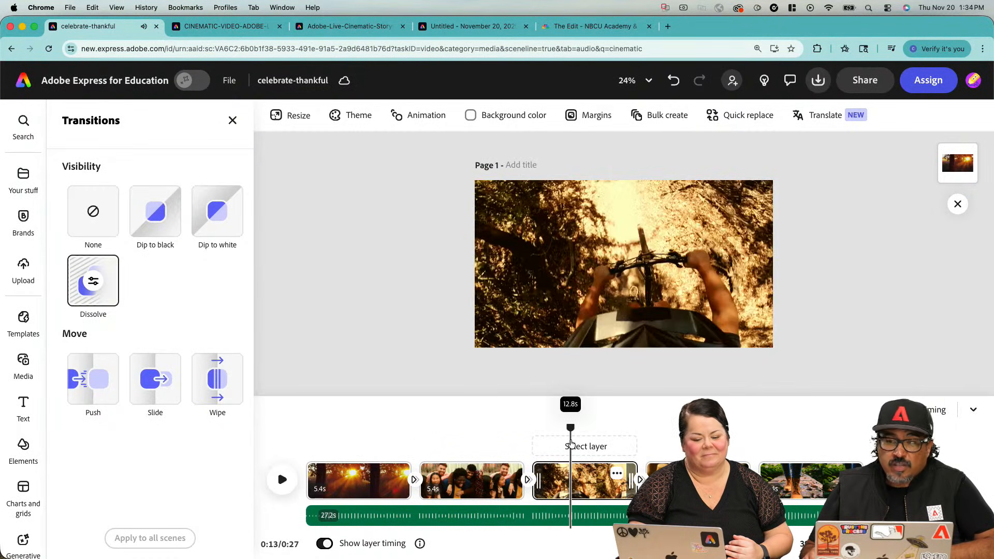
- Inspect the bike ride clip's entrance animation and play the change from the second scene to the third
left_click(625, 267)
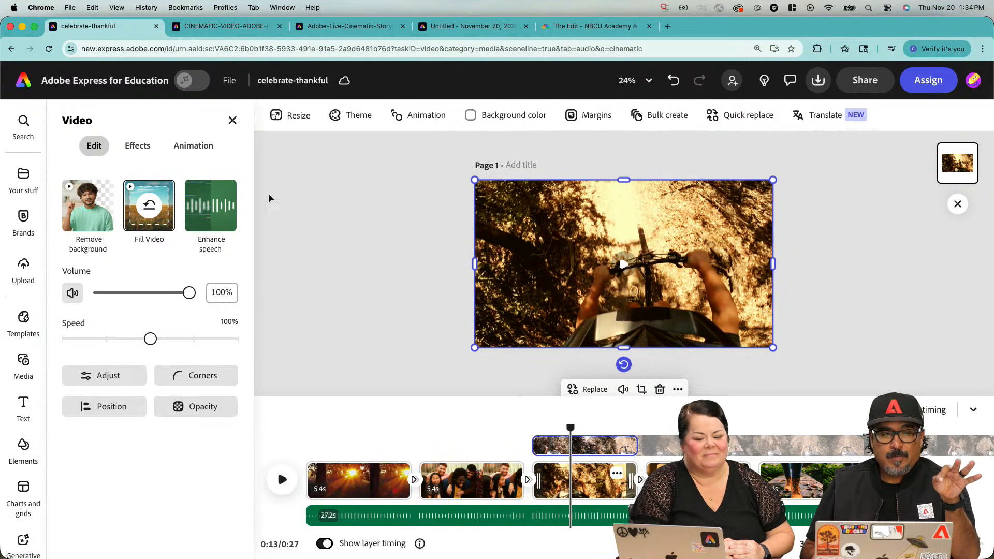
left_click(193, 150)
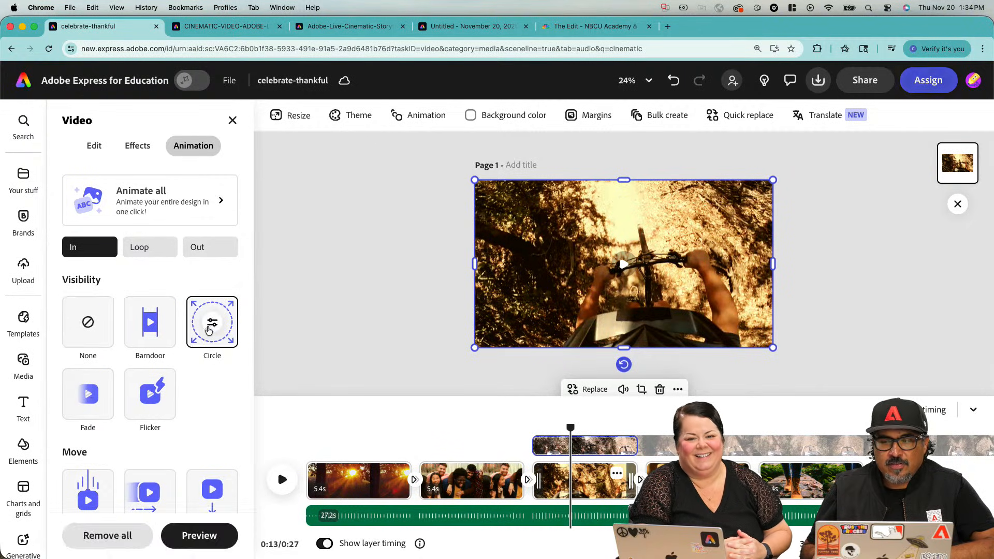
left_click(501, 430)
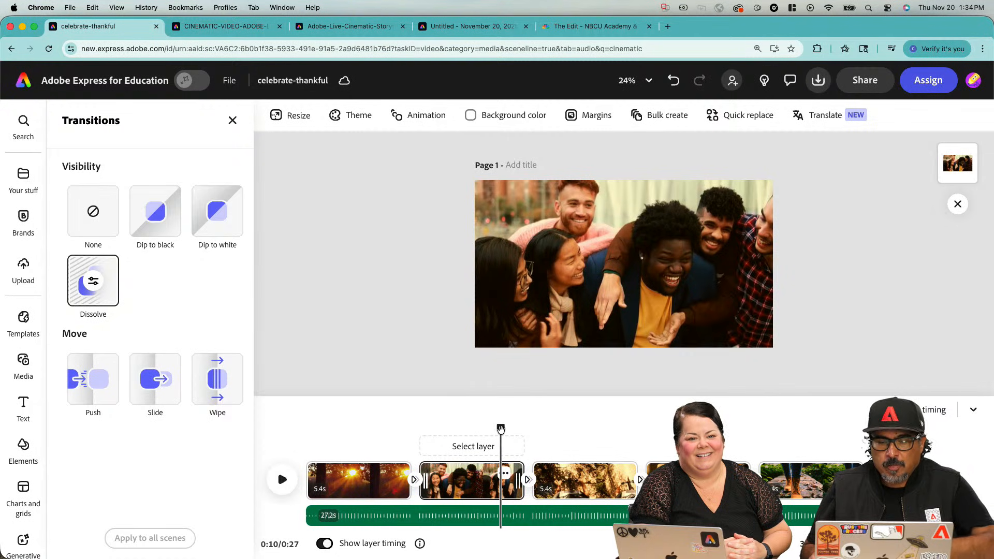
key("space")
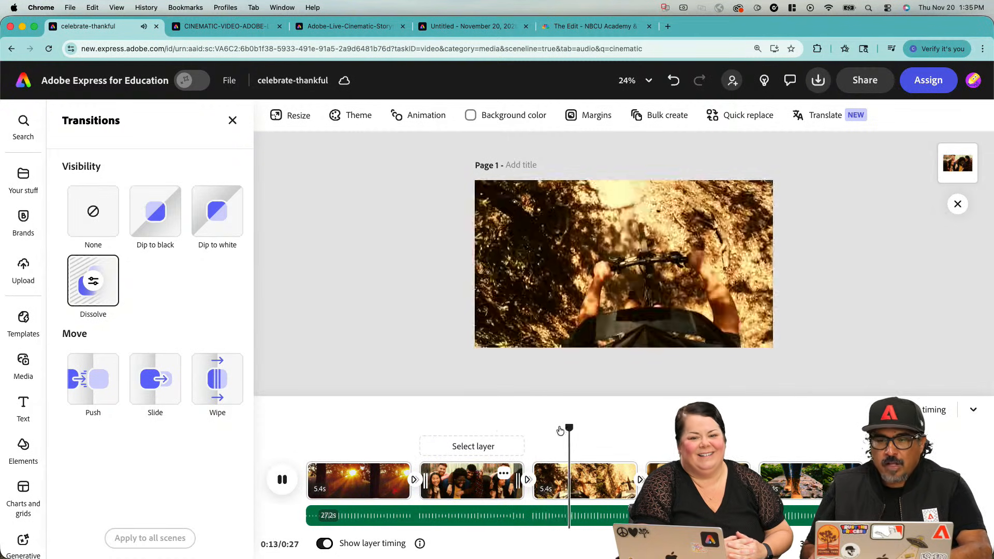
left_click(490, 432)
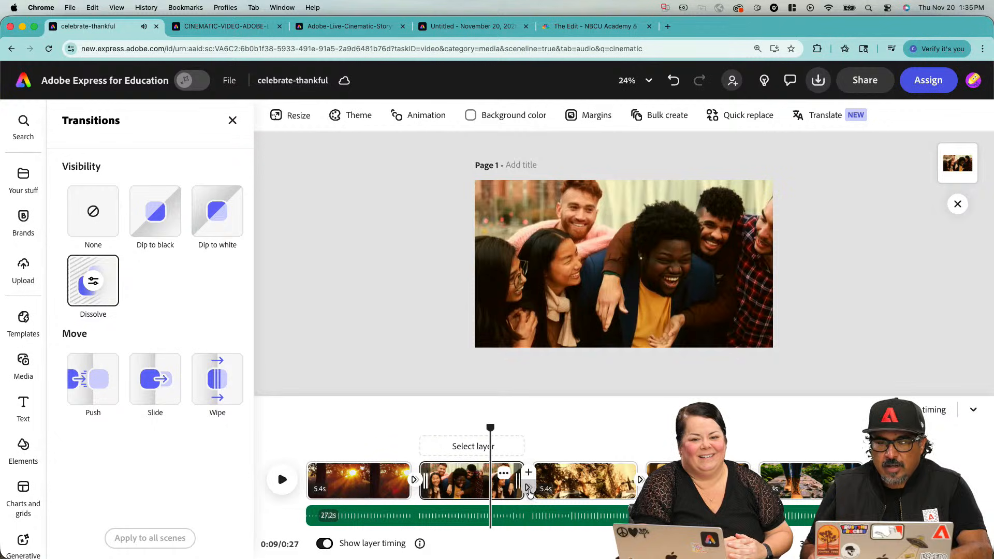
- Remove the transition between the second and third scenes and scrub to the start of the bike ride scene
left_click(528, 488)
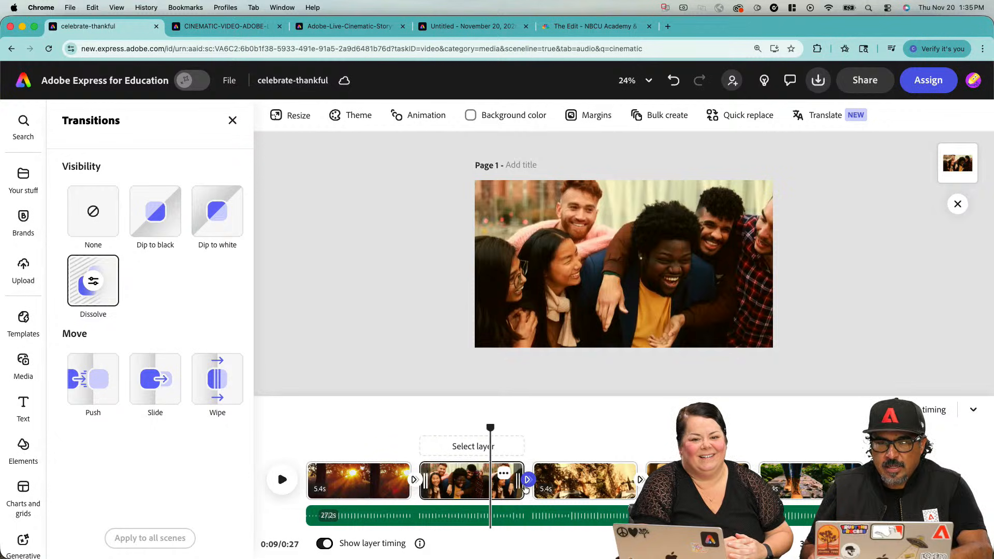
left_click(93, 212)
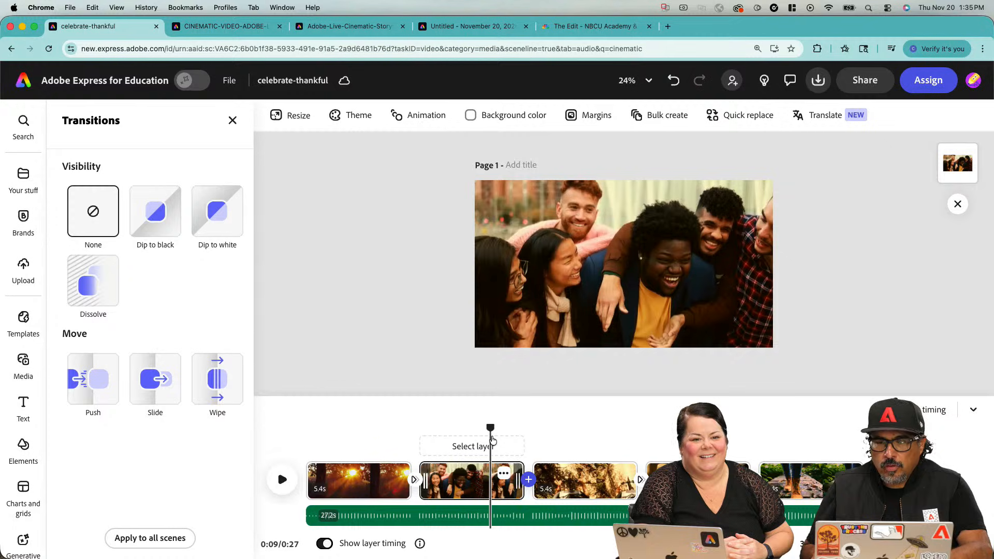
mouse_move(490, 440)
left_mouse_down()
mouse_move(383, 442)
mouse_move(540, 441)
left_mouse_up()
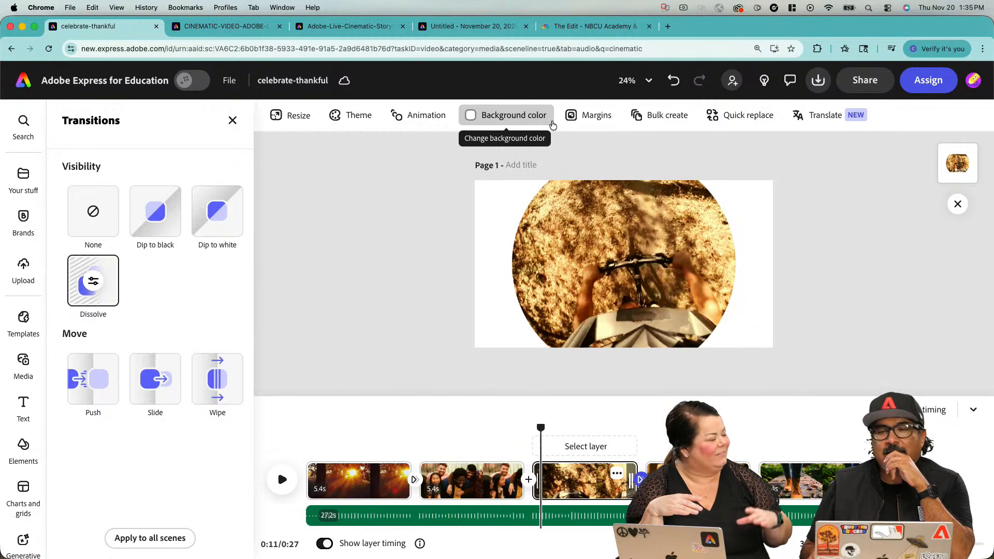
- Set the bike ride scene's background color to the default black and scrub through its circle entrance
left_click(506, 122)
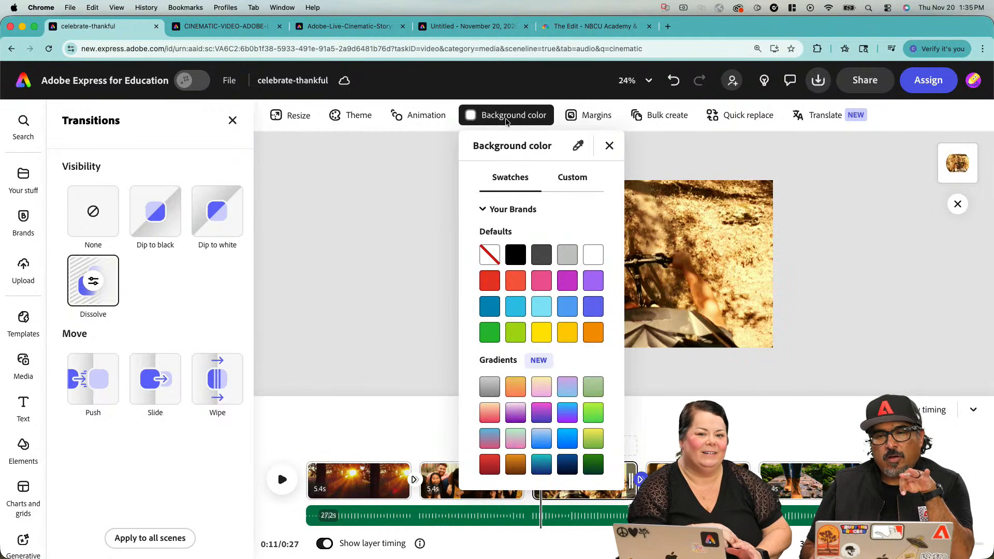
left_click(507, 122)
left_click(507, 121)
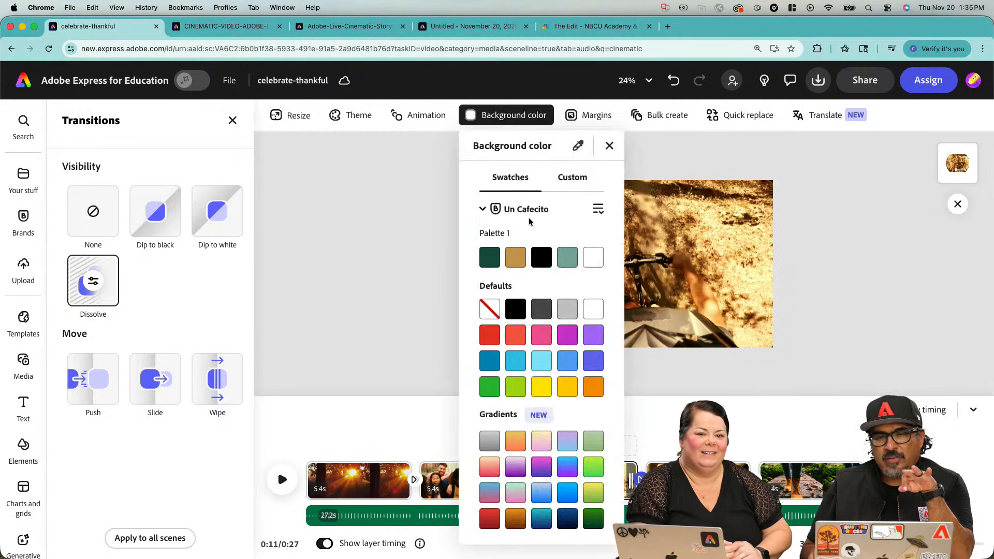
left_click(516, 310)
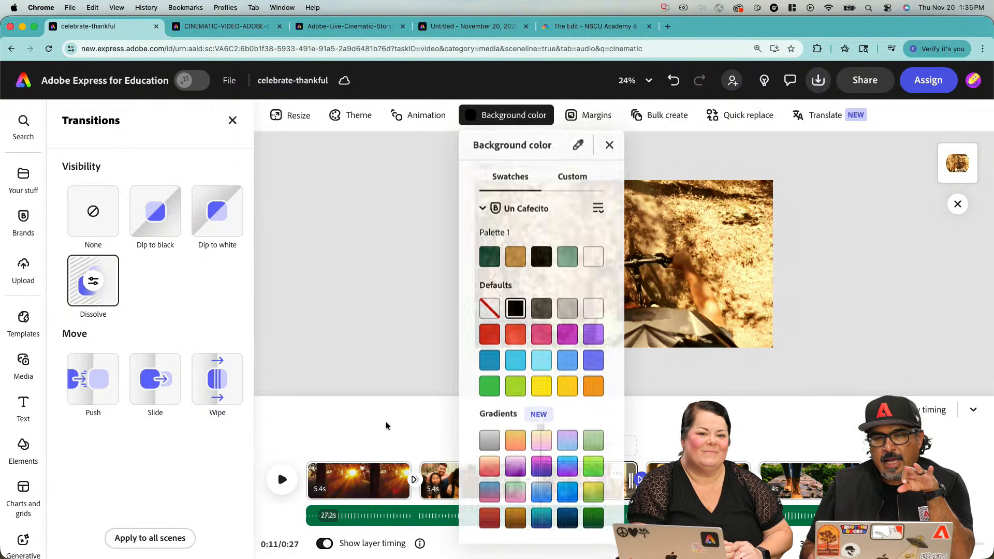
left_click(524, 417)
mouse_move(539, 425)
left_mouse_down()
mouse_move(481, 426)
mouse_move(540, 423)
left_mouse_up()
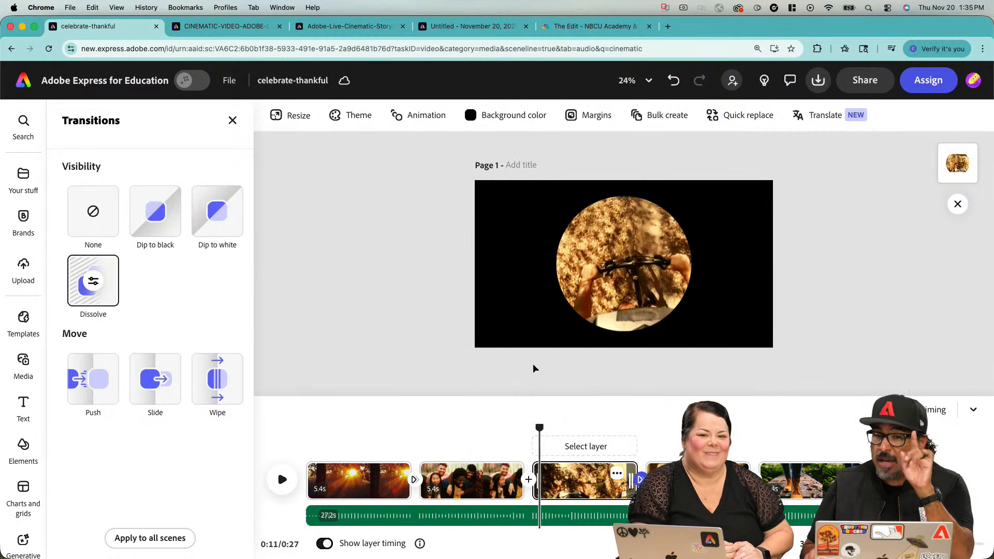
- Sample a dark brown from the bike ride clip as the scene's background color and scrub to the scene's start
left_click(479, 119)
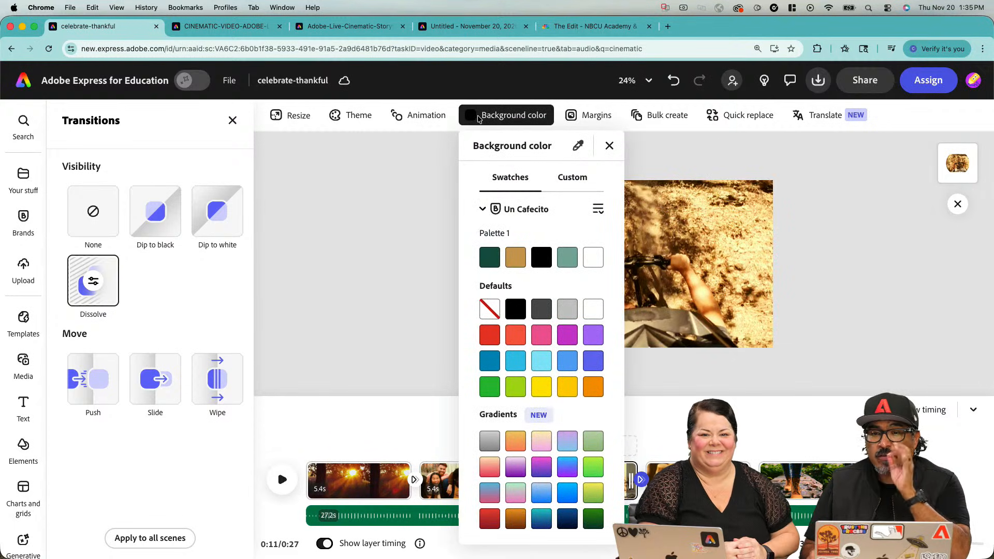
left_click(579, 150)
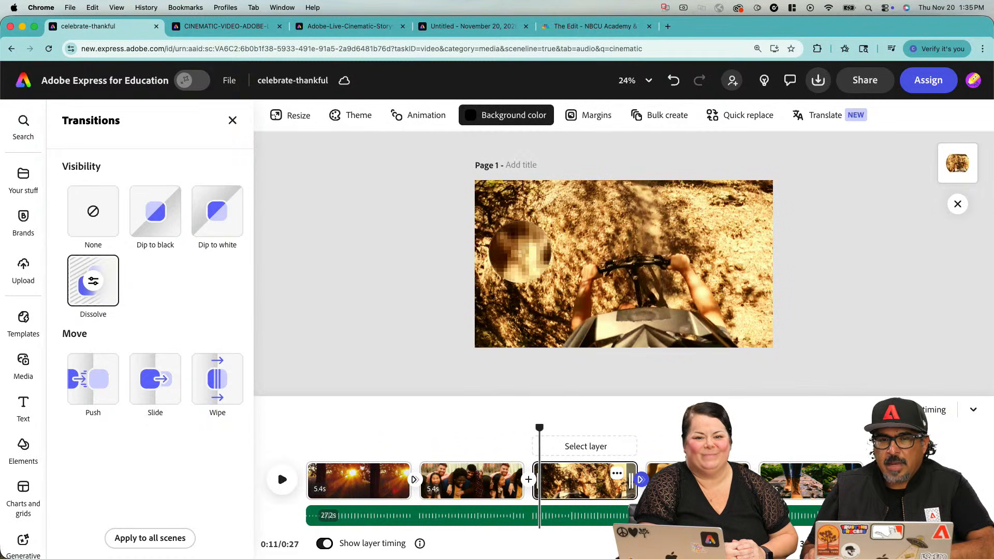
left_click(515, 252)
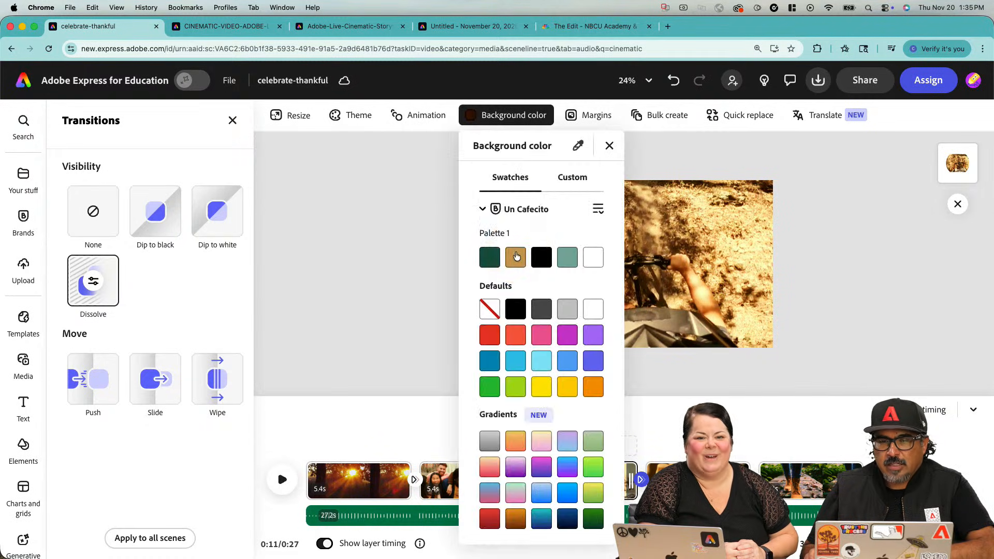
left_click(417, 308)
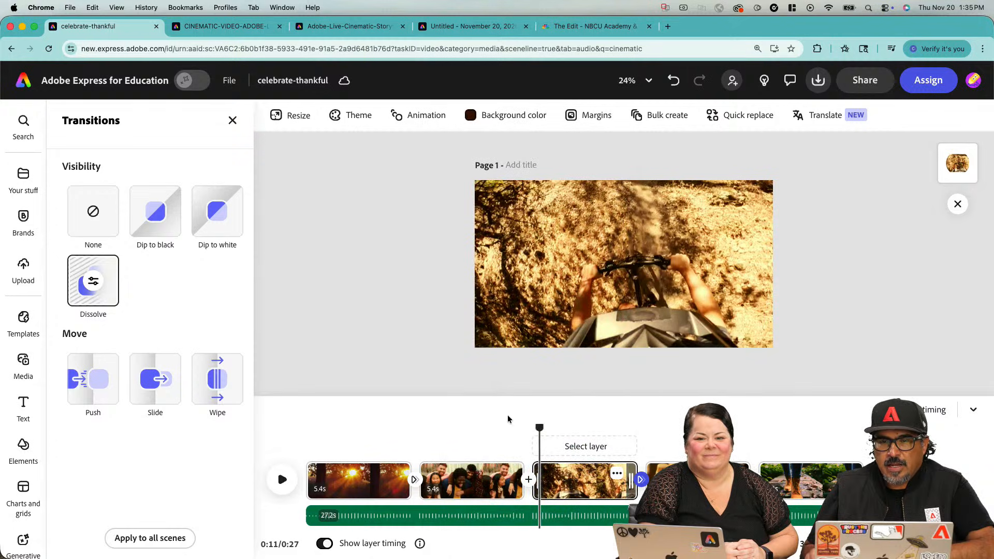
mouse_move(540, 427)
left_mouse_down()
mouse_move(519, 428)
mouse_move(532, 427)
left_mouse_up()
- Darken the bike ride scene's custom background color to #2E0B00
left_click(487, 120)
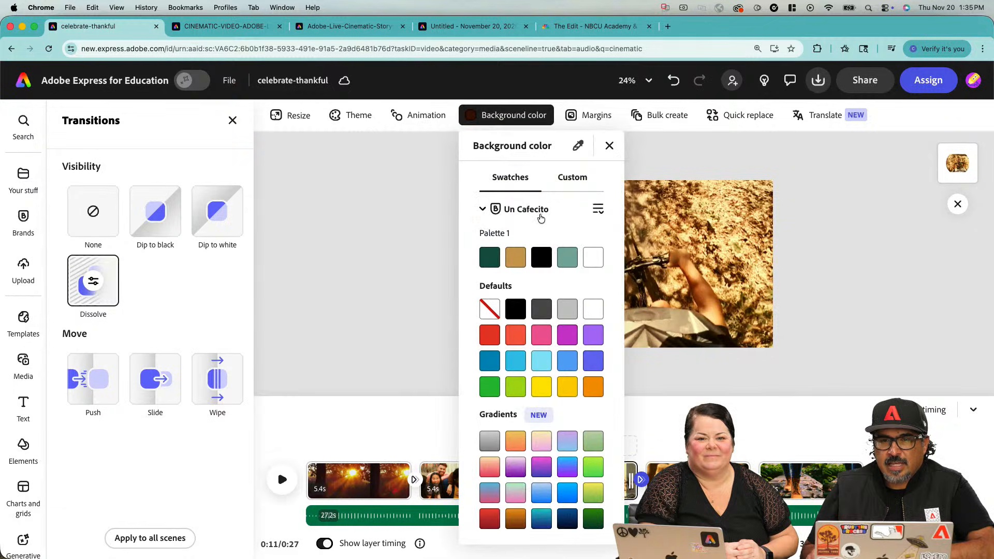
left_click(571, 181)
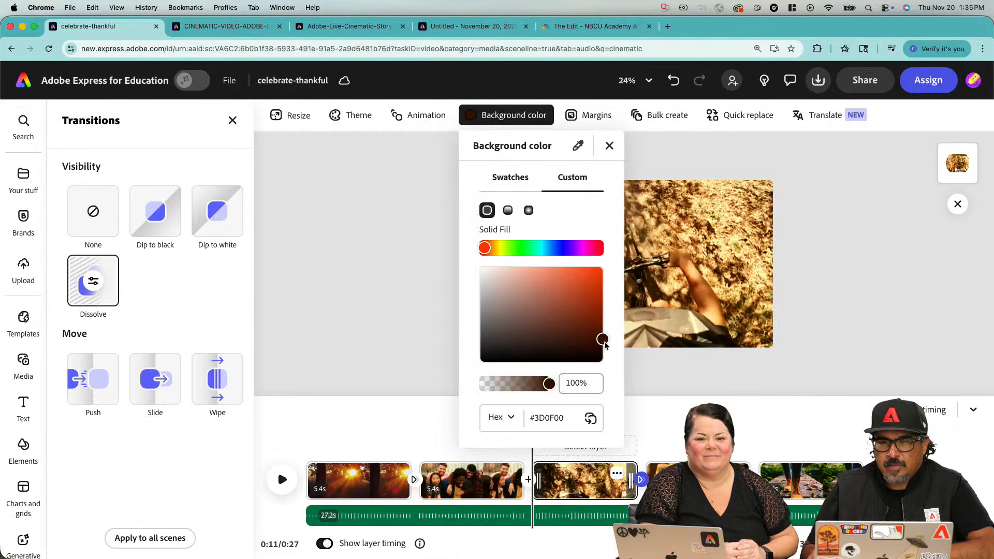
left_click_drag(605, 345, 605, 348)
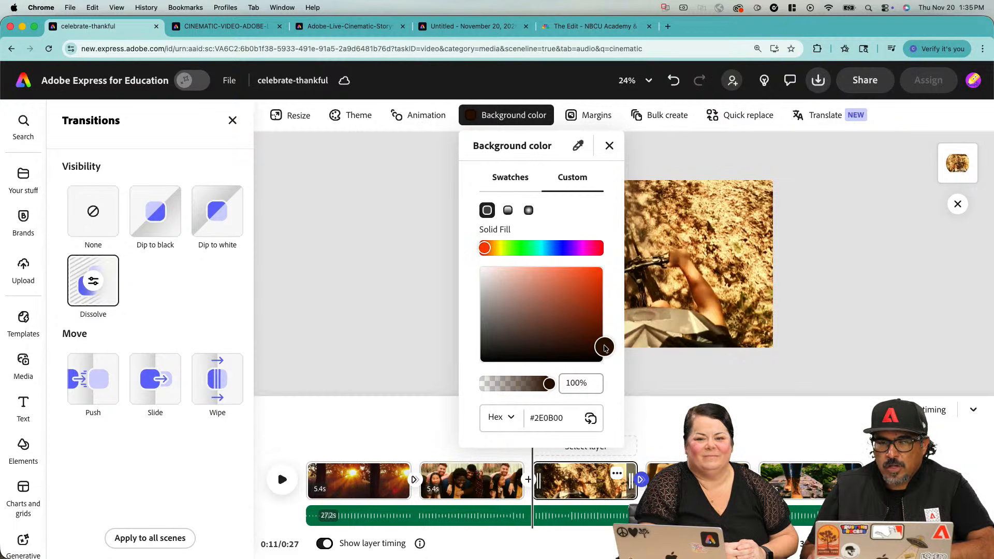
left_click(402, 325)
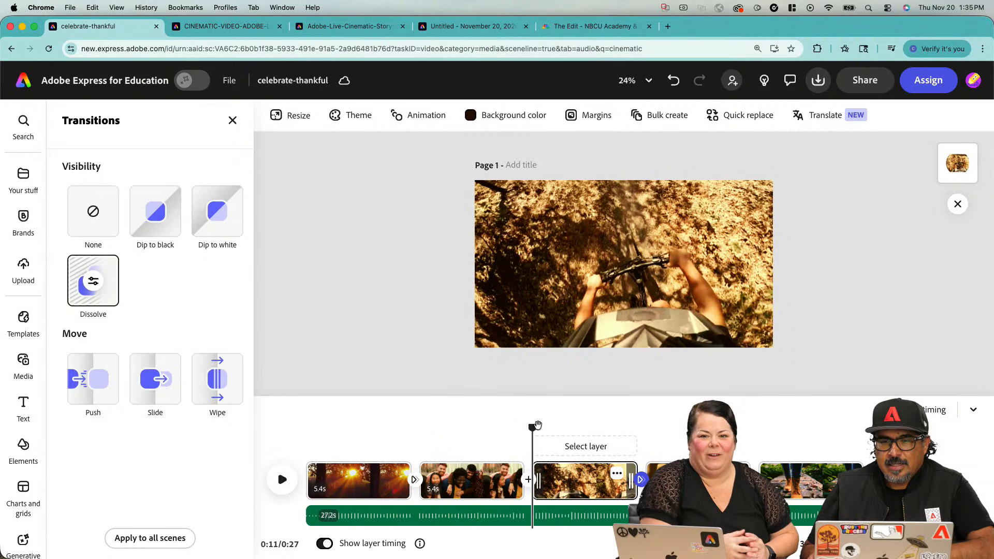
- Set the bike ride clip's Circle entrance animation to the Smooth personality with a duration of 1.92s
left_click(606, 319)
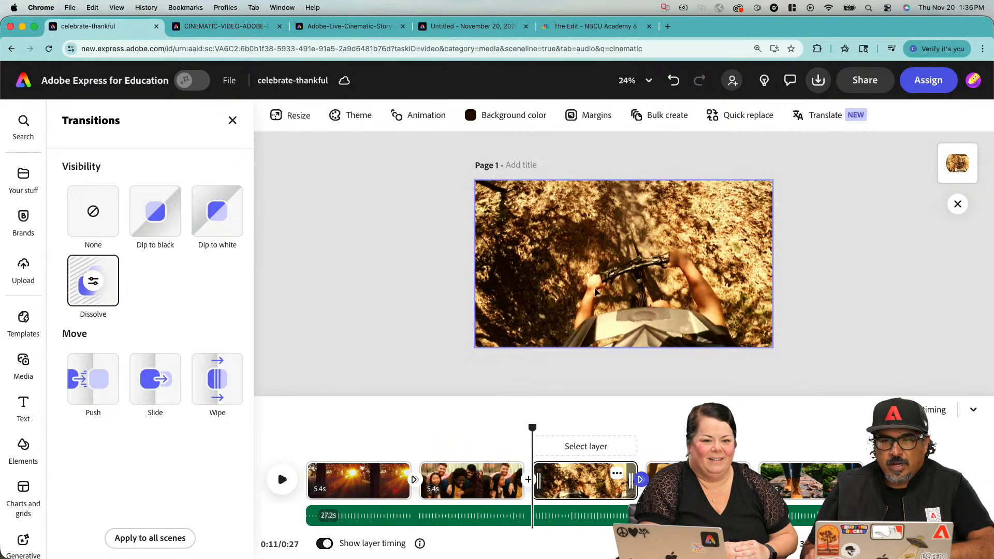
left_click(595, 291)
left_click(212, 323)
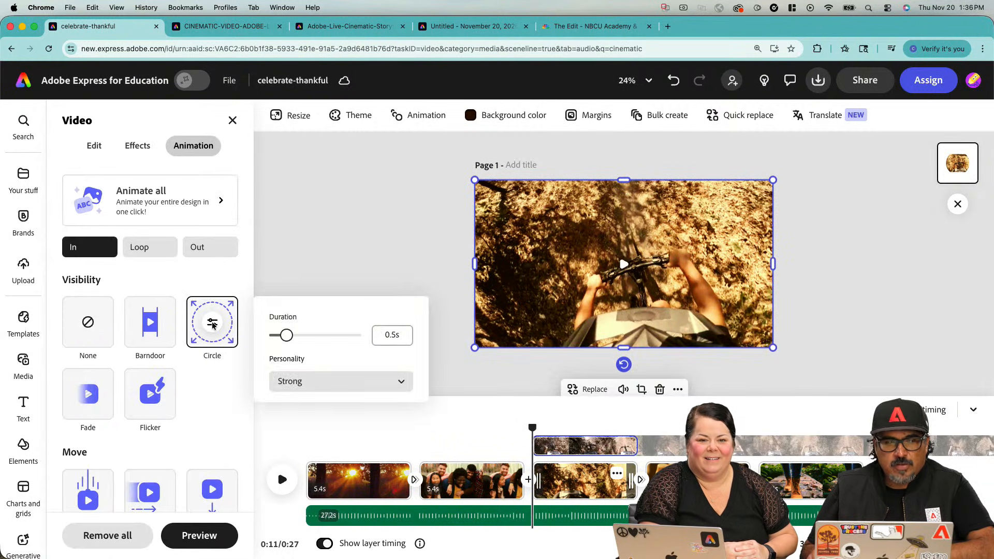
left_click(329, 383)
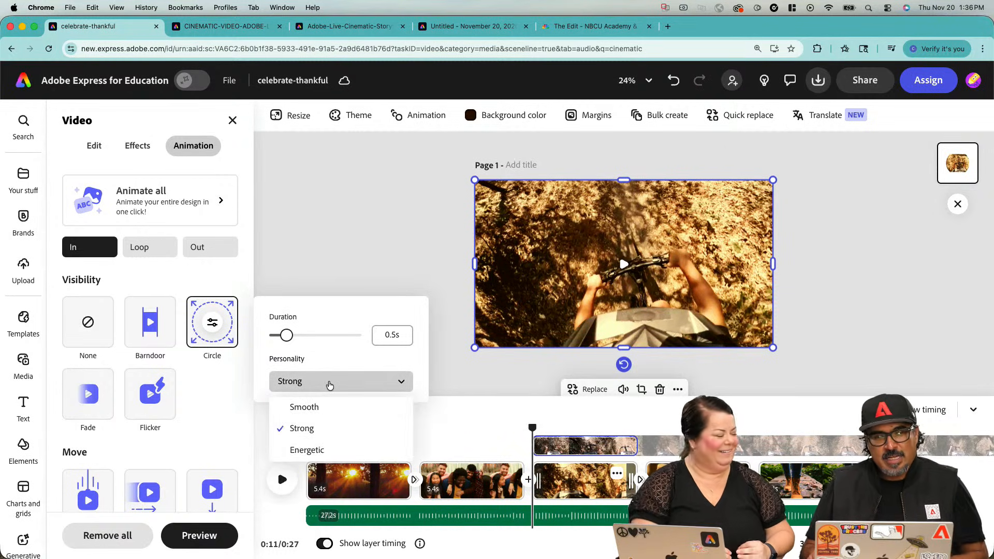
left_click(324, 412)
left_click_drag(286, 336, 327, 346)
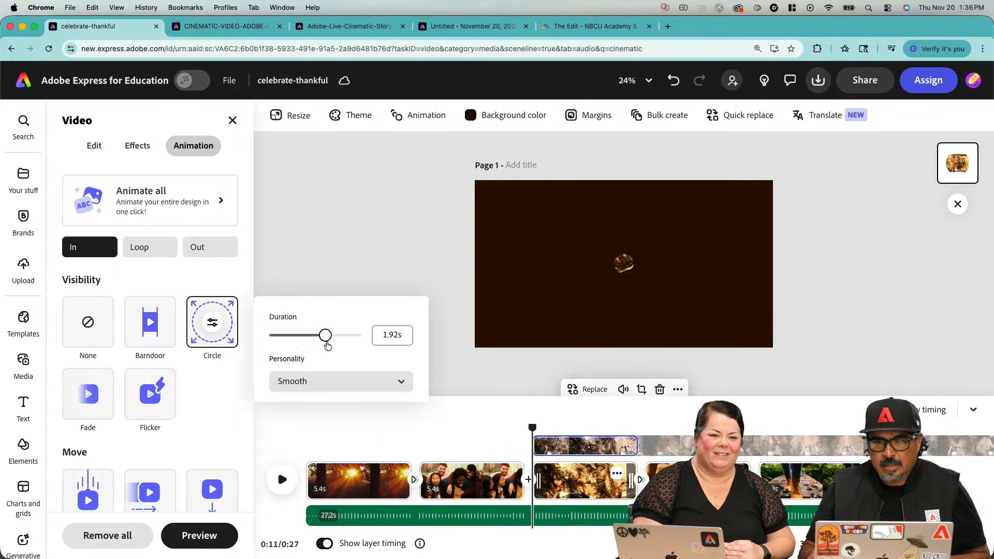
- Play the video from late in the second scene and scrub through the bike ride clip's circle entrance
left_click(488, 425)
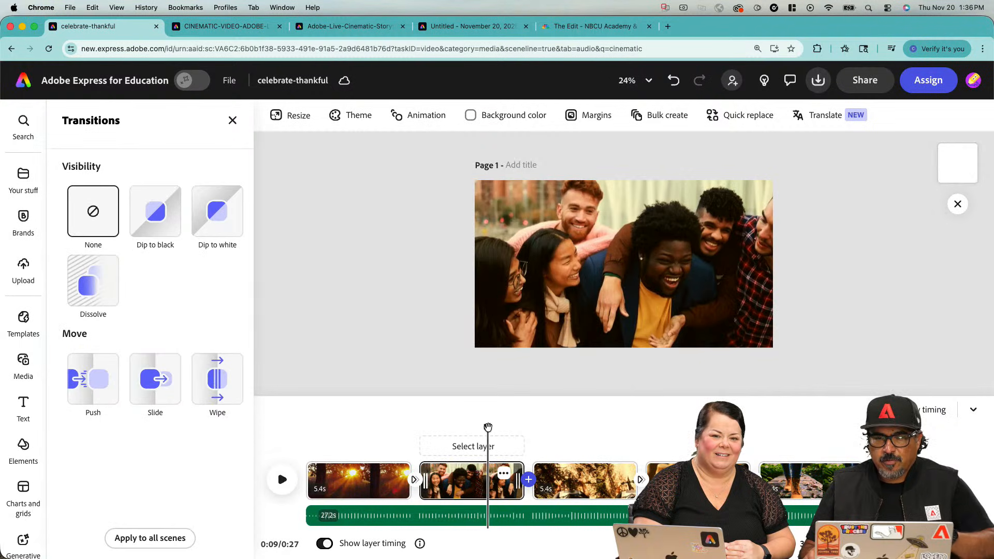
key("space")
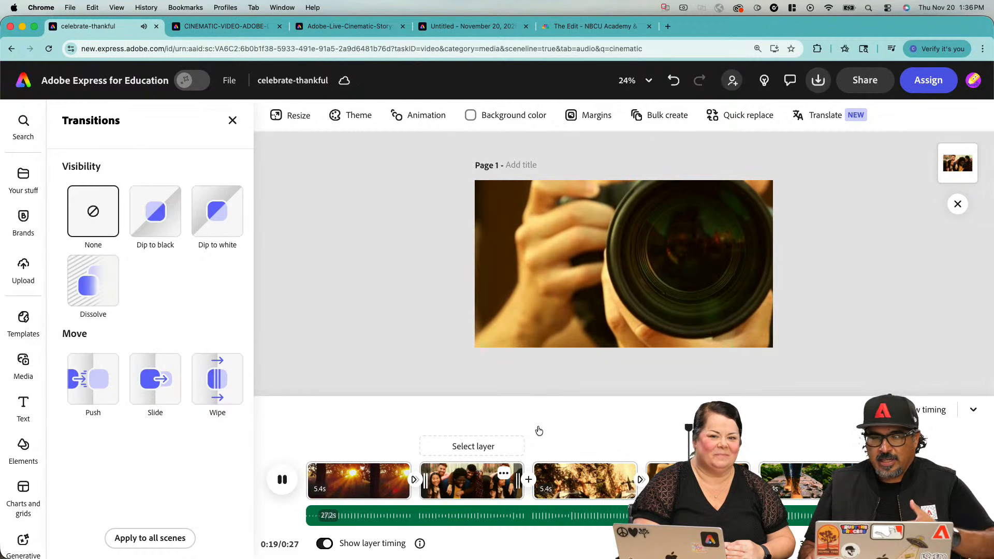
mouse_move(538, 430)
left_mouse_down()
mouse_move(530, 429)
mouse_move(555, 426)
left_mouse_up()
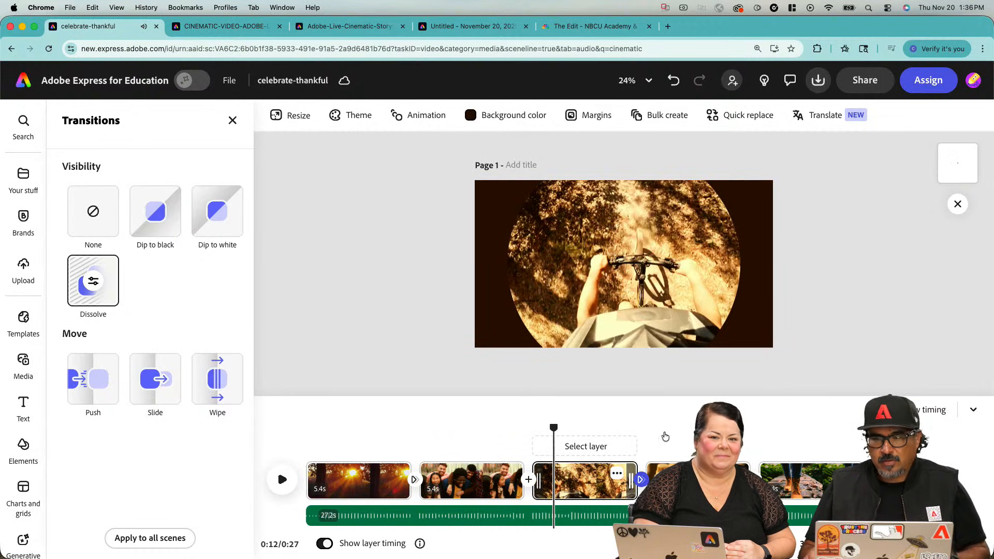
- Apply the Shutter entrance animation to the camera lens clip in the fourth scene
left_click(683, 480)
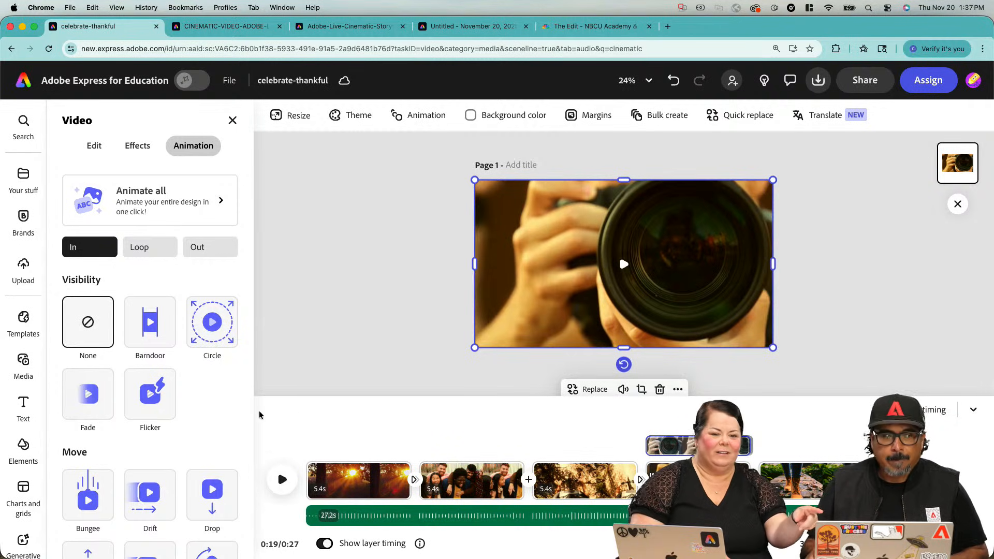
scroll(218, 406, "down", 10)
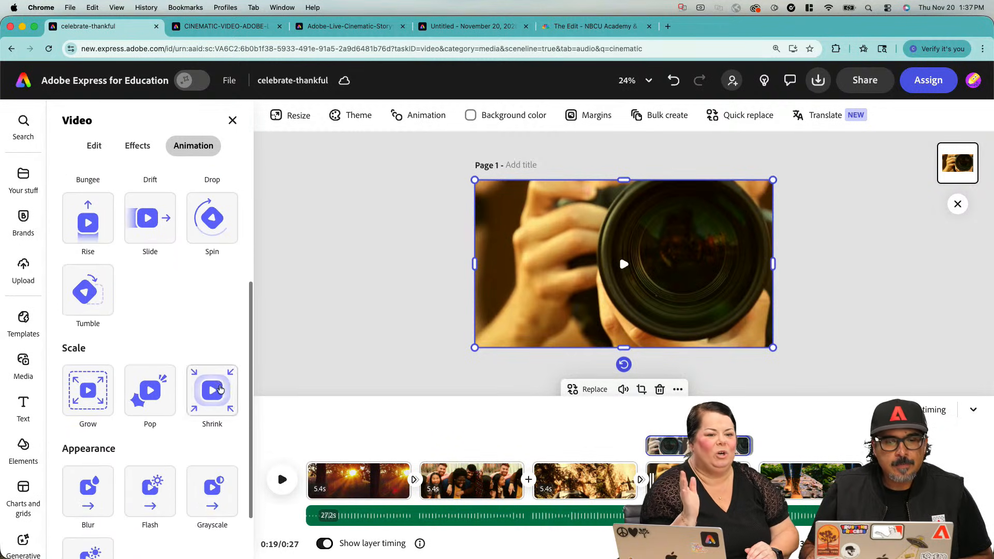
scroll(210, 323, "down", 3)
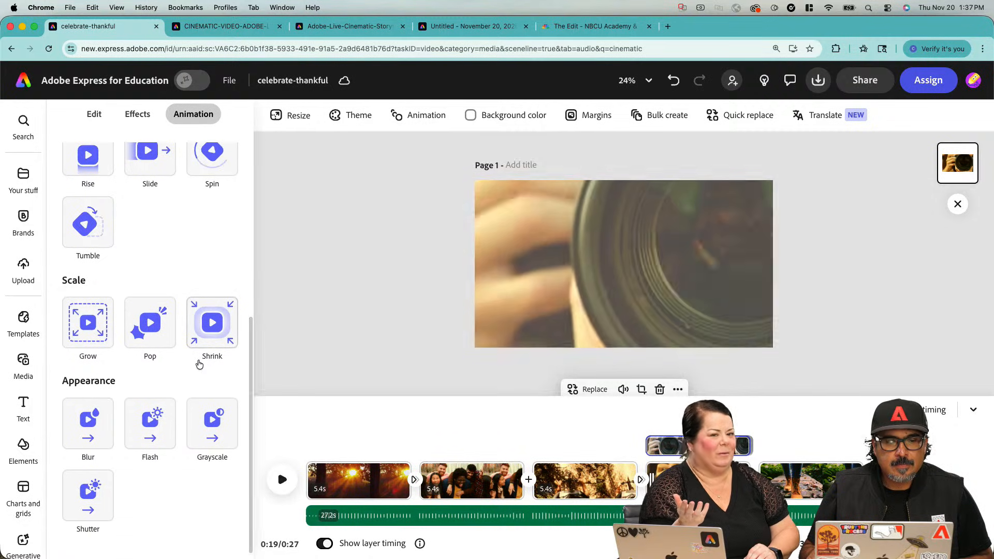
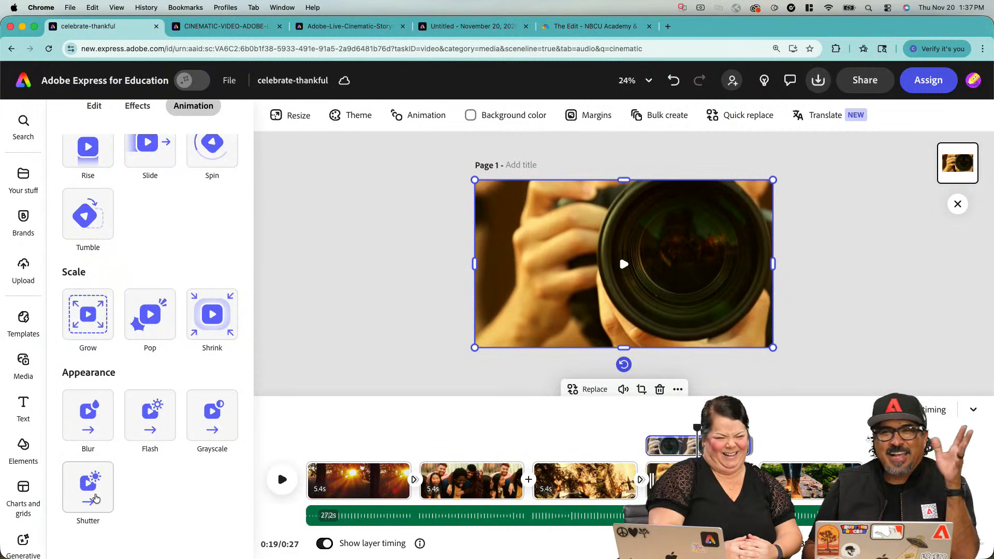
left_click(95, 498)
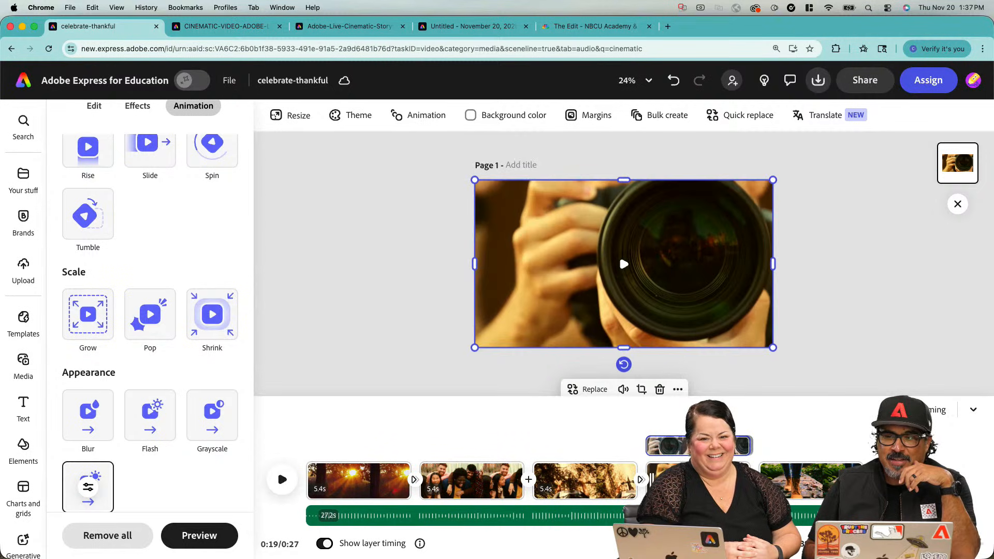
- Play from late in the bike ride scene through the camera scene to check its entrance, and close the transition options
left_click(620, 432)
key("space")
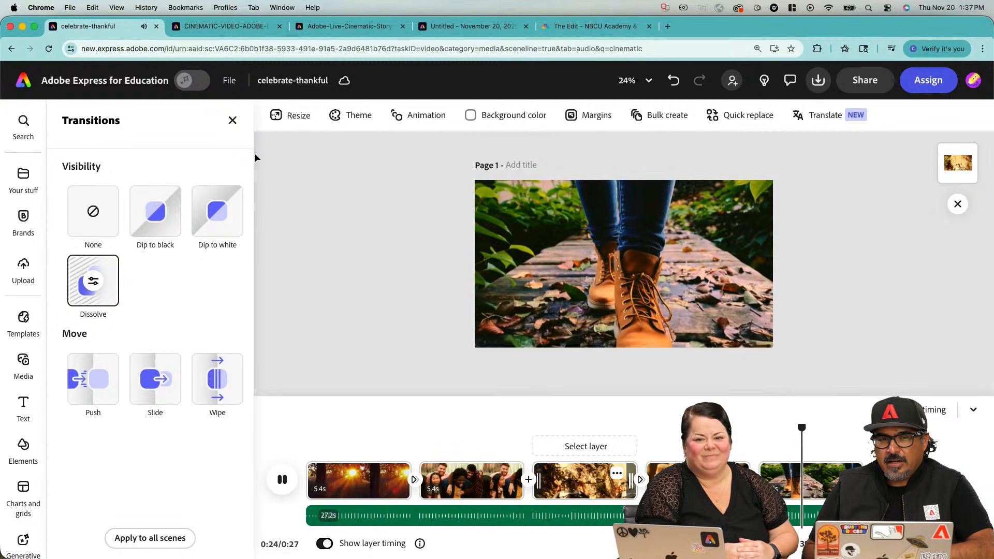
left_click(232, 124)
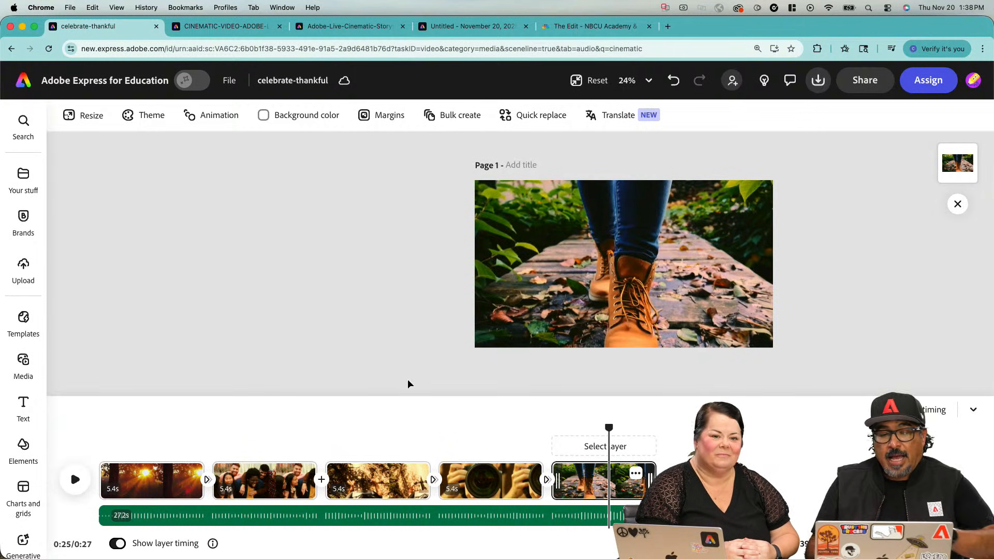
- Play the video from the first scene into the bike ride scene to review the transitions and circle entrance
left_click(381, 428)
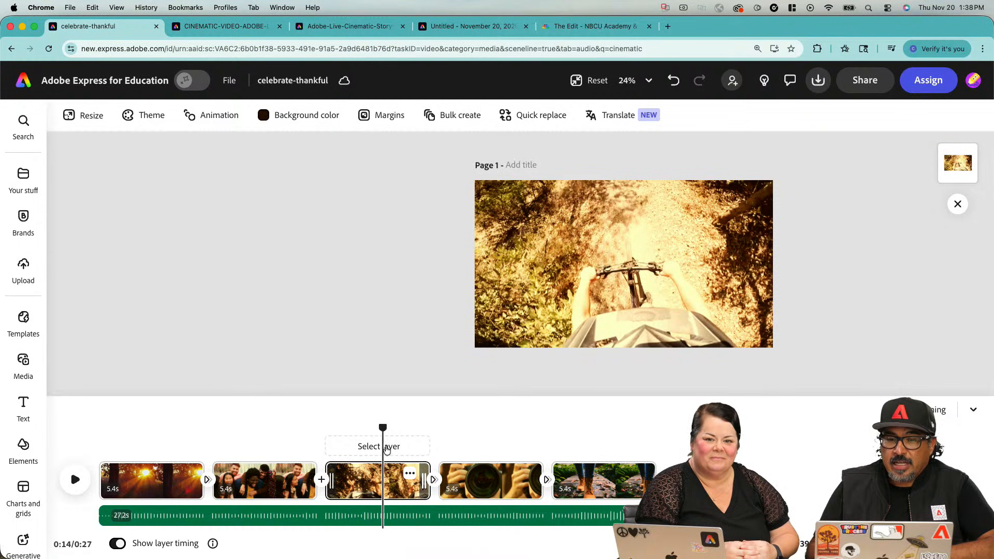
left_click_drag(383, 427, 171, 443)
key("space")
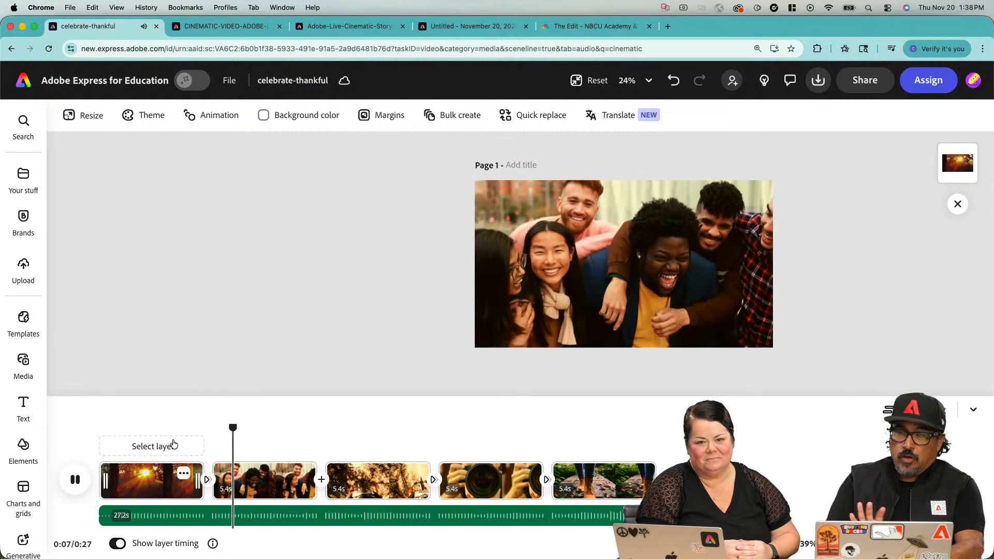
left_click(174, 444)
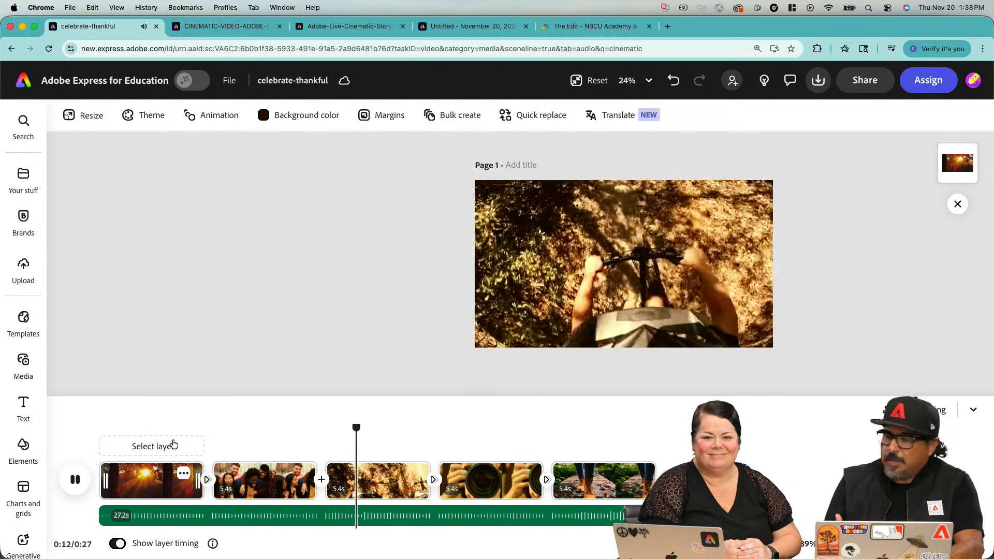
key("space")
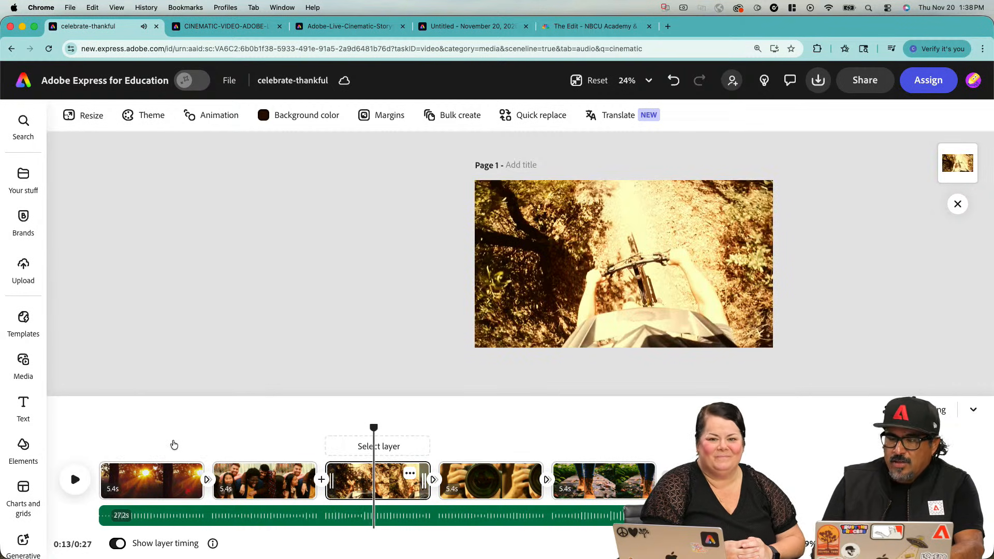
- Try the bike ride clip at 25% and 200% speed, and return its speed to 100%
left_click(583, 303)
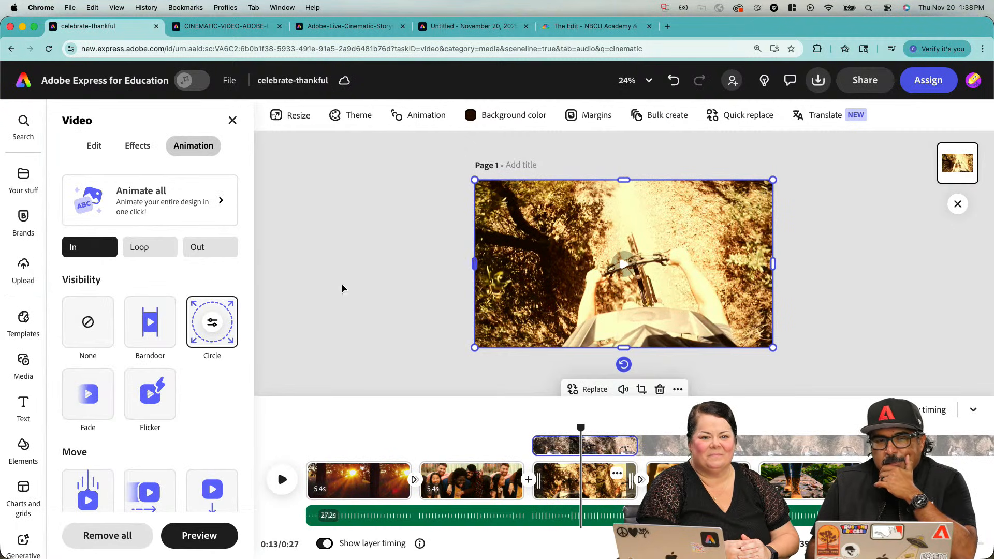
left_click(94, 149)
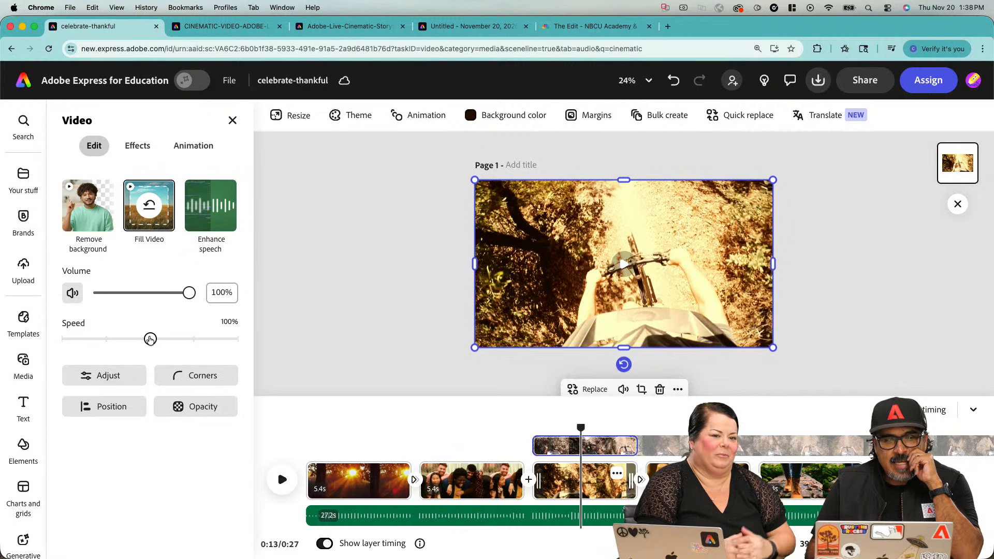
mouse_move(150, 341)
left_mouse_down()
mouse_move(64, 339)
mouse_move(225, 340)
mouse_move(137, 343)
left_mouse_up()
left_click_drag(111, 342, 63, 346)
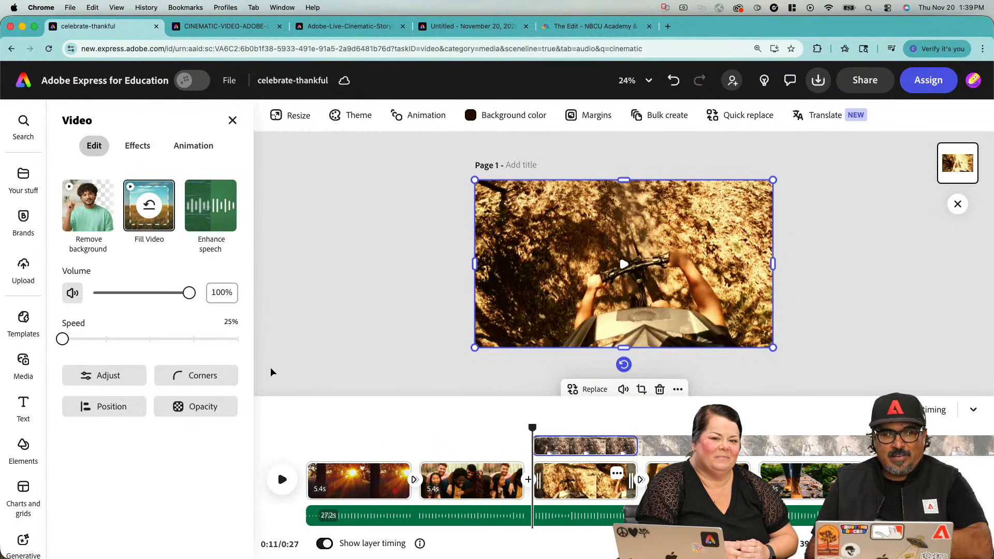
left_click_drag(63, 339, 238, 339)
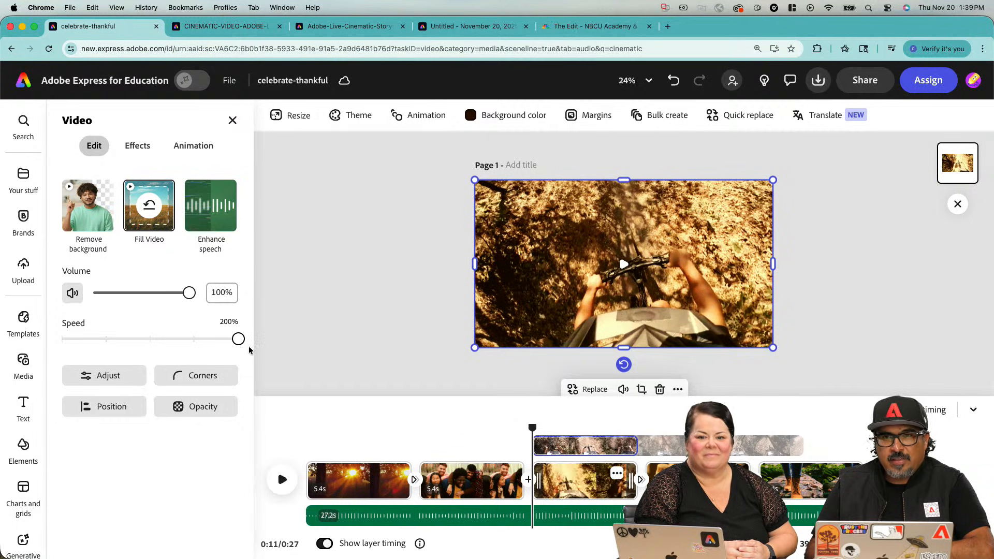
left_click_drag(238, 339, 151, 339)
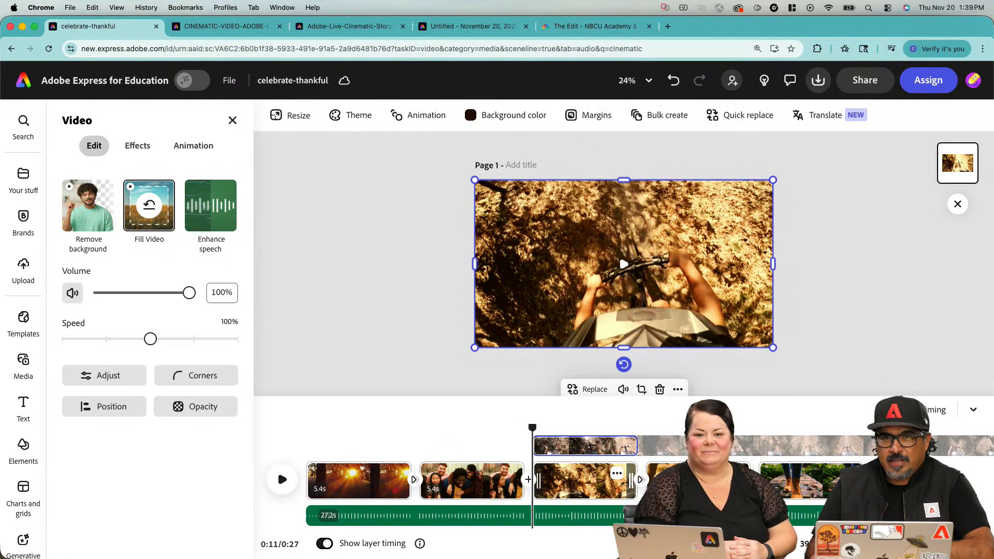
- Try the bike ride clip at 200% and 25% speed, playing from late in the group scene to check the slow motion
left_click_drag(150, 339, 372, 343)
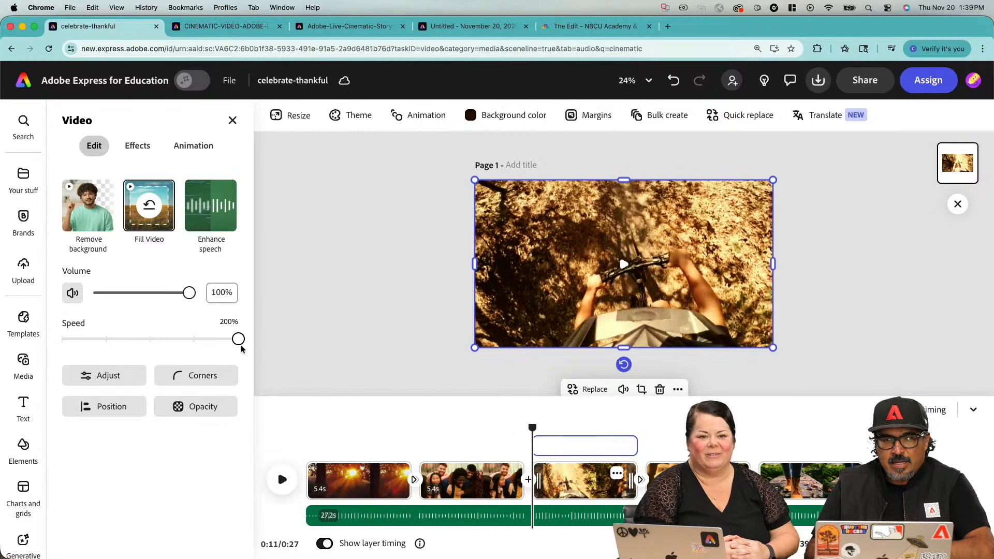
left_click_drag(239, 345, 38, 350)
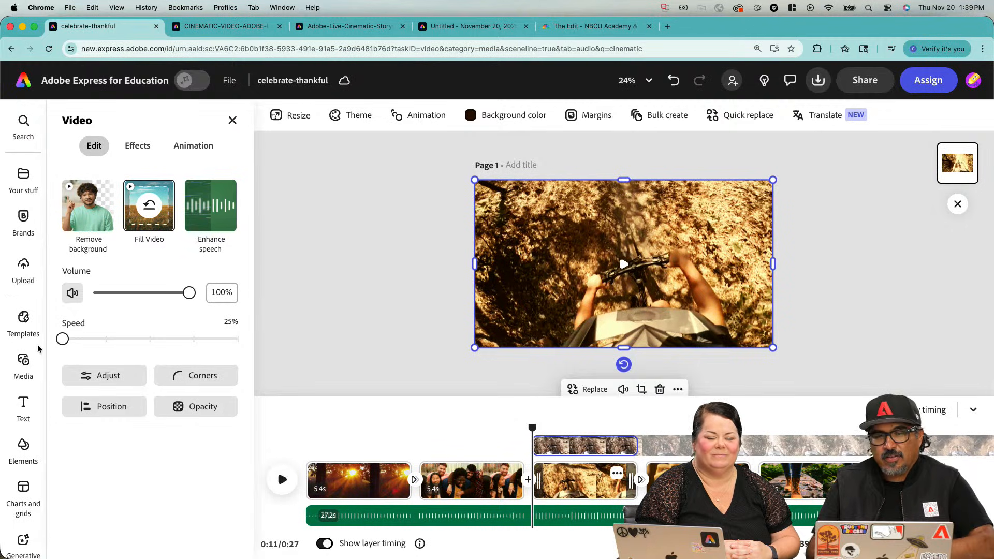
left_click(282, 480)
left_click(431, 438)
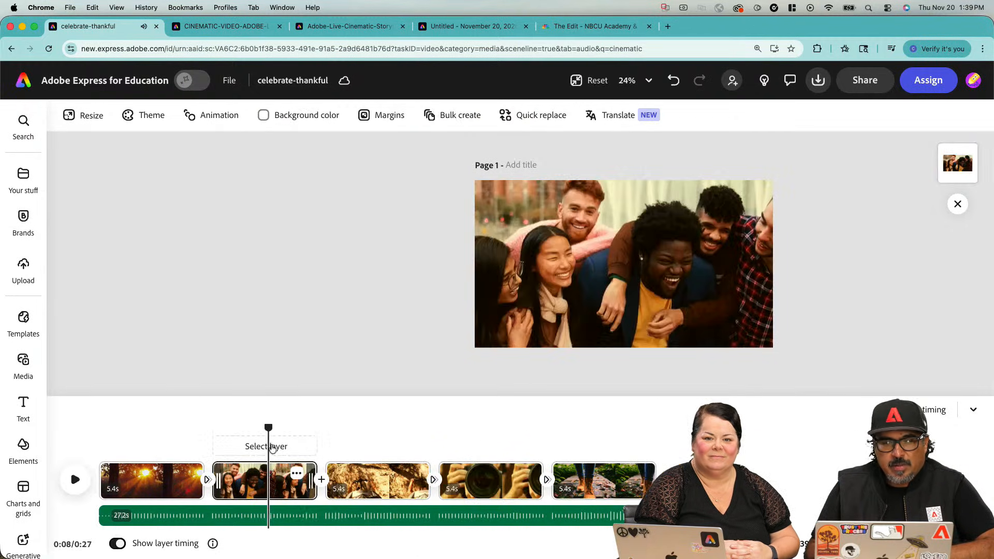
left_click(85, 487)
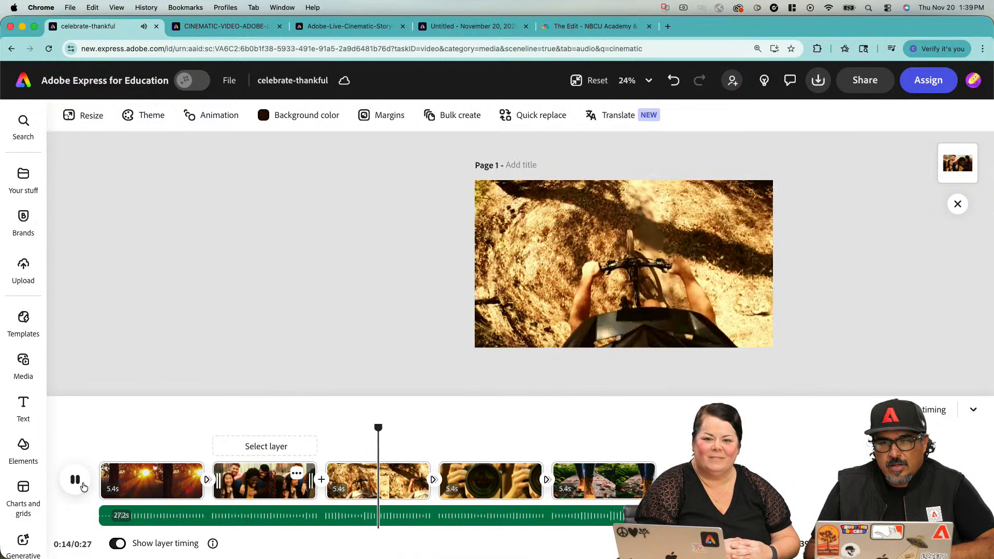
left_click(76, 480)
- Set the bike ride clip's speed to 50%, and play the video from 9.4 s and again from the start to review it
left_click(567, 336)
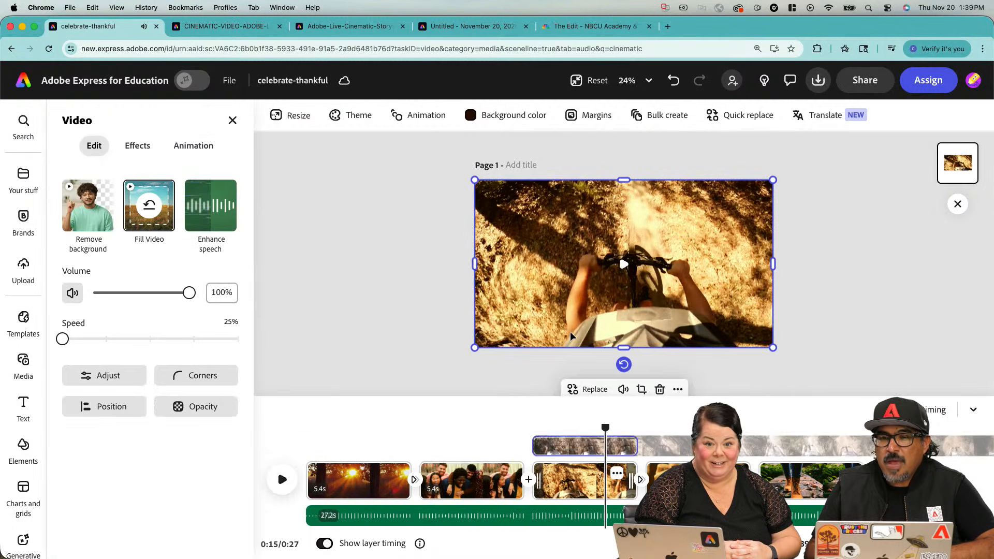
left_click(107, 340)
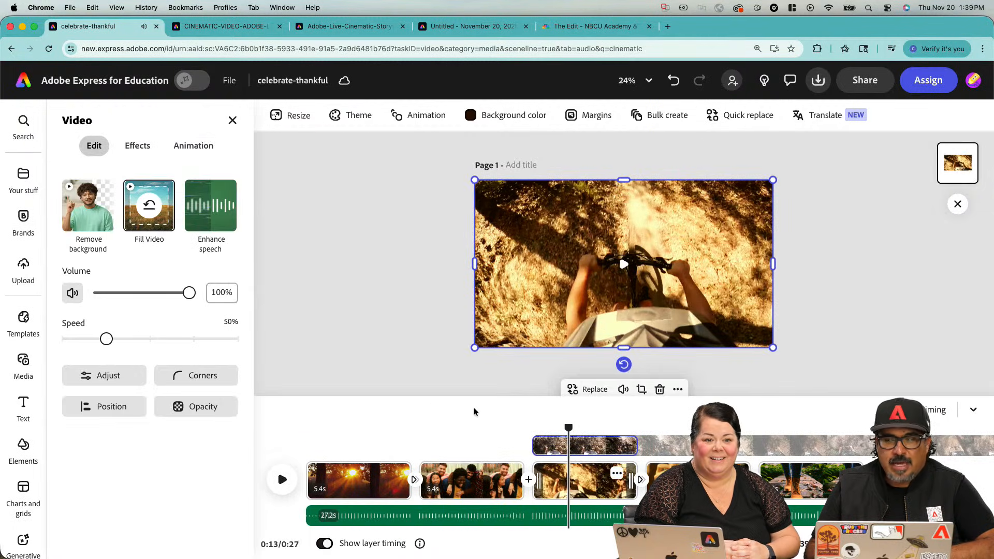
left_click_drag(567, 428, 497, 429)
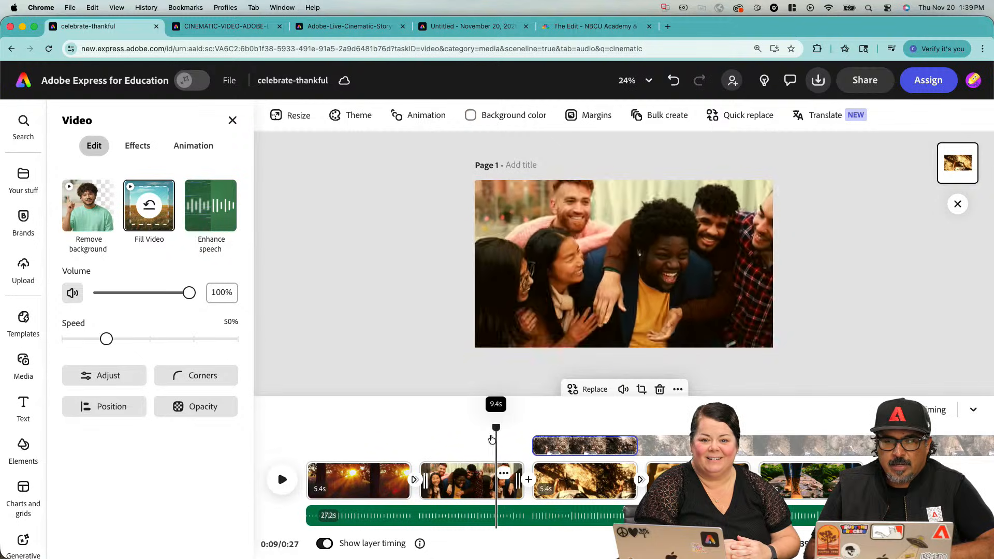
left_click(85, 480)
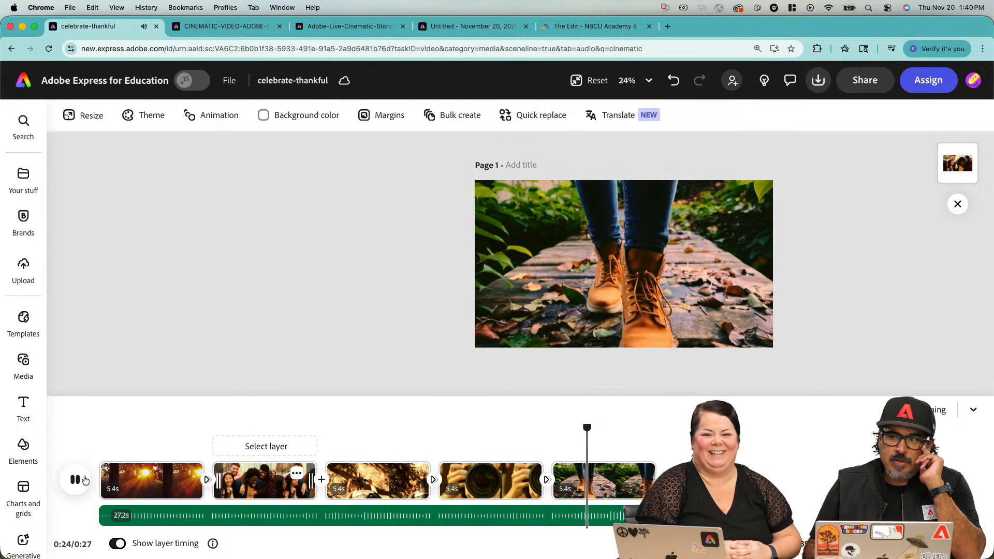
left_click(86, 481)
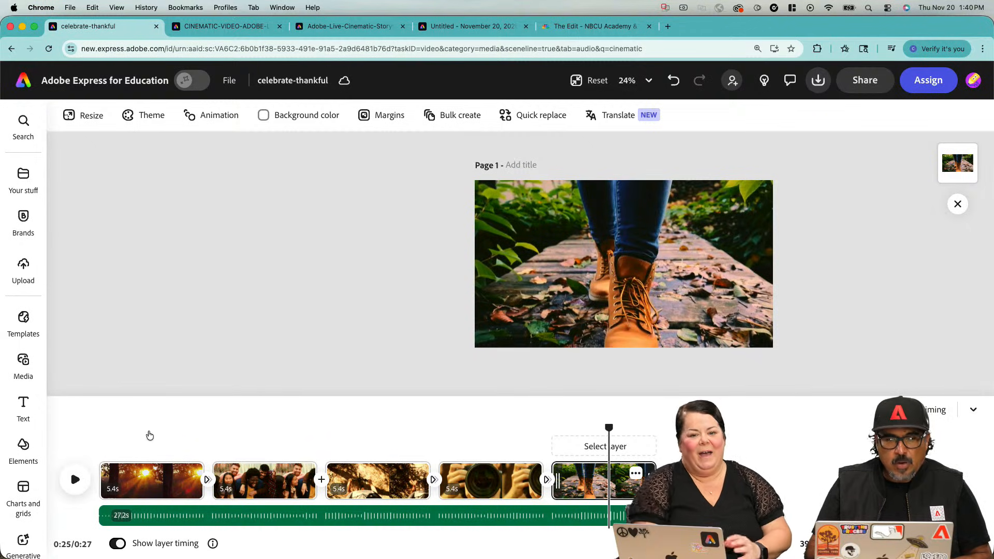
left_click(110, 444)
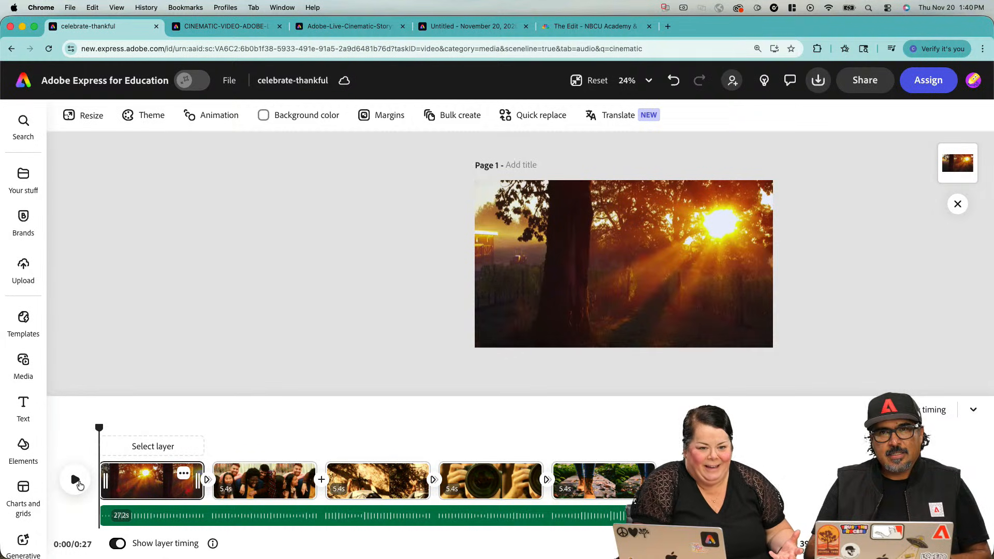
left_click(78, 483)
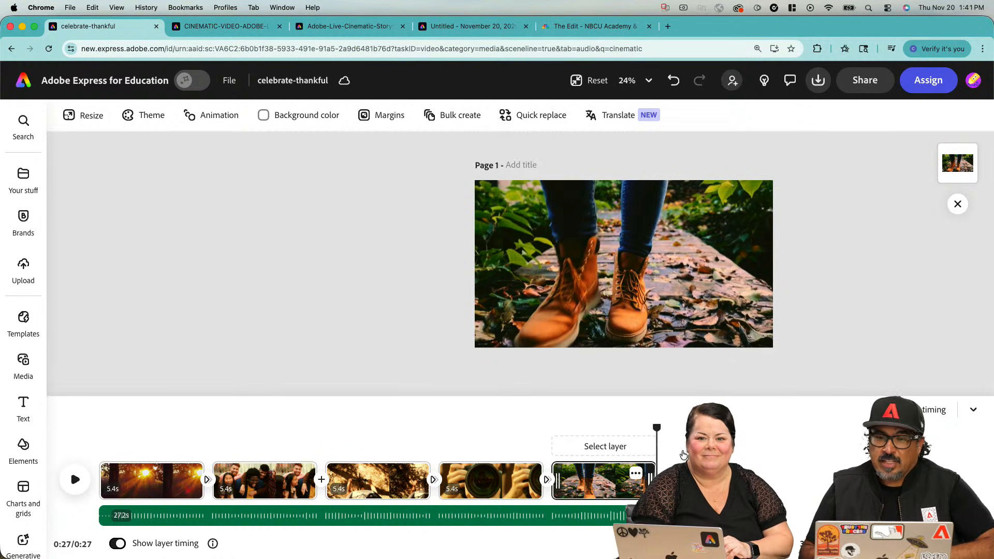
- Apply the Fade exit animation to the walking boots clip in the last scene with a duration of 0.79 s
left_click(649, 318)
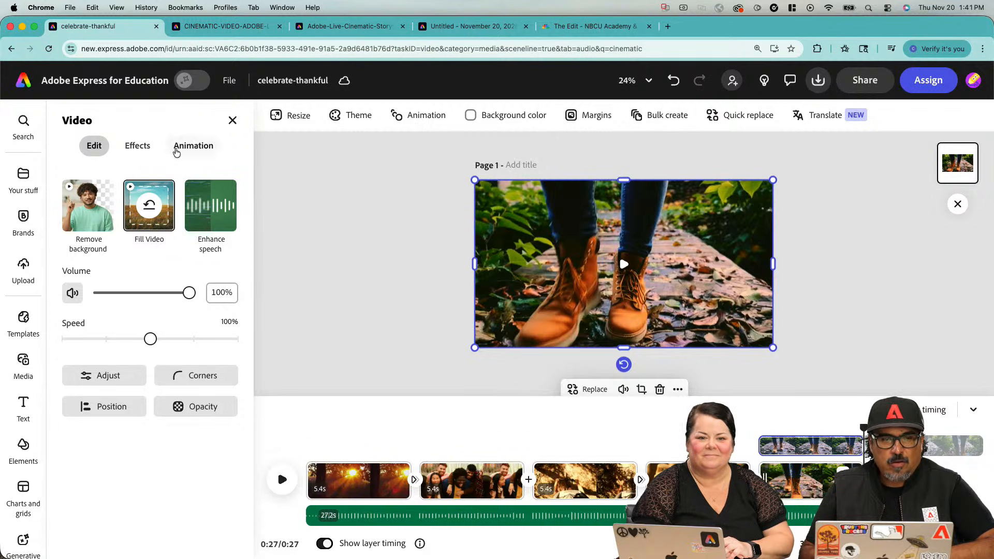
left_click(136, 146)
left_click(173, 147)
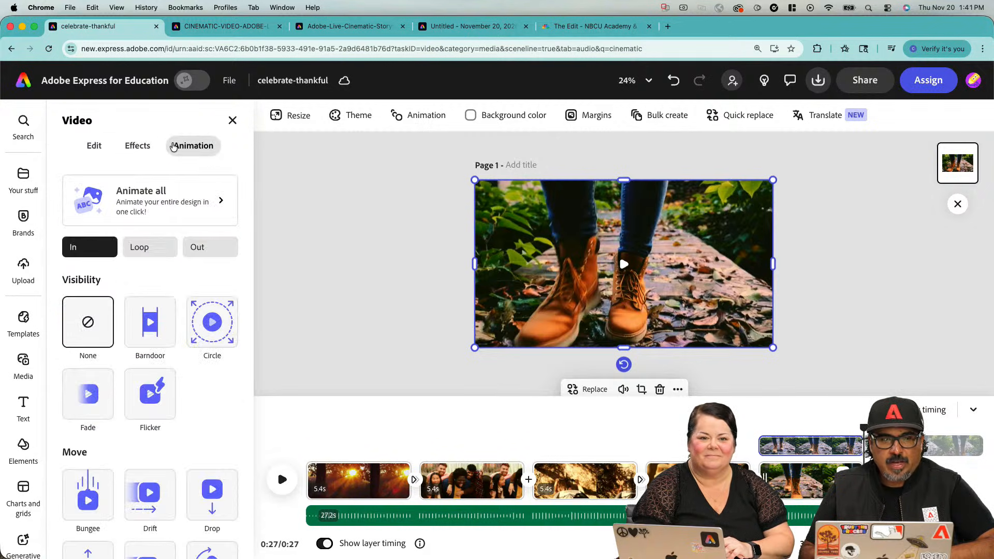
left_click(205, 253)
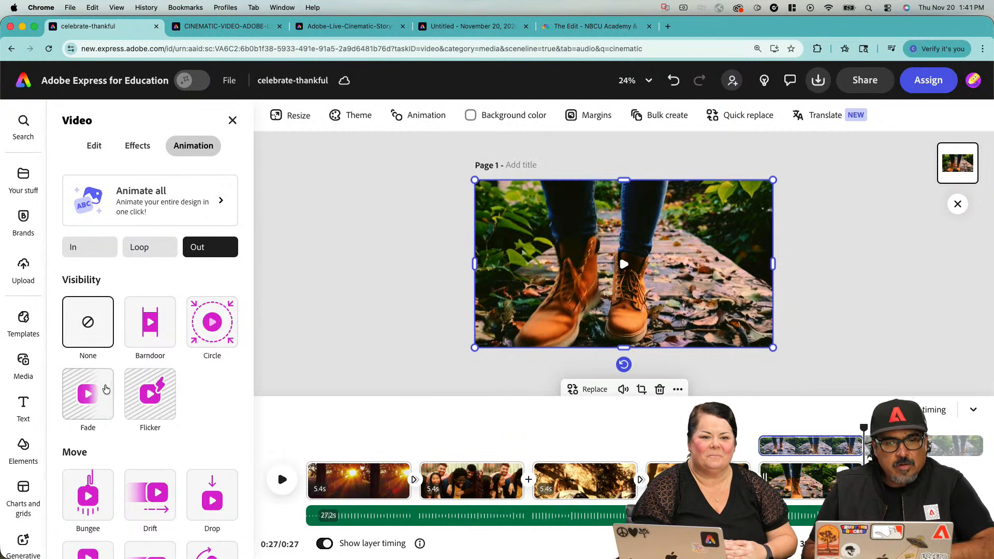
left_click(86, 393)
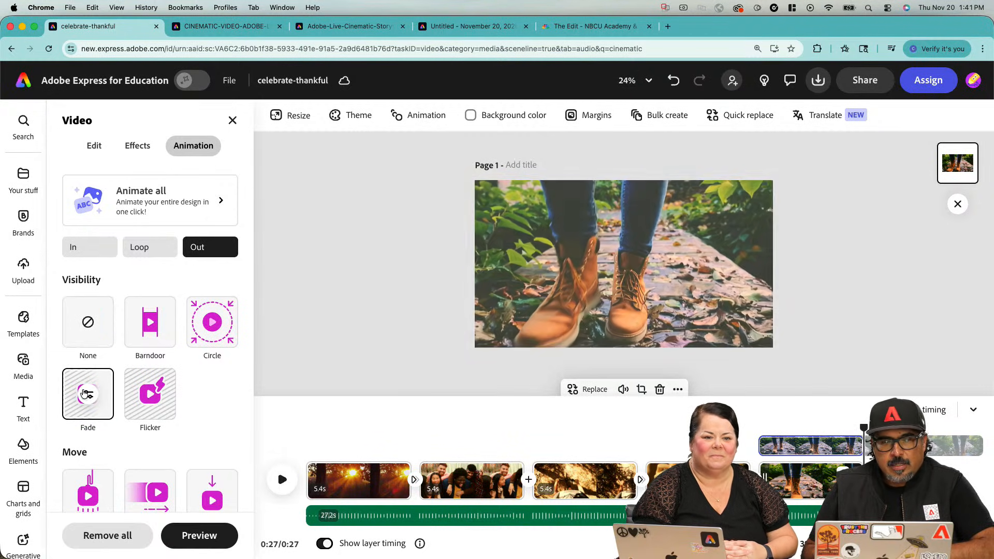
left_click(89, 395)
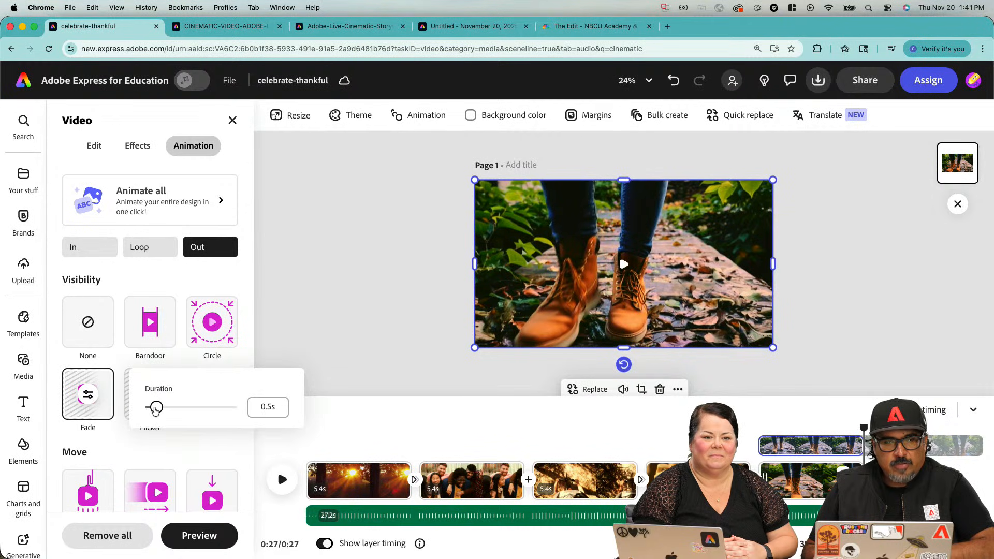
left_click_drag(155, 410, 159, 410)
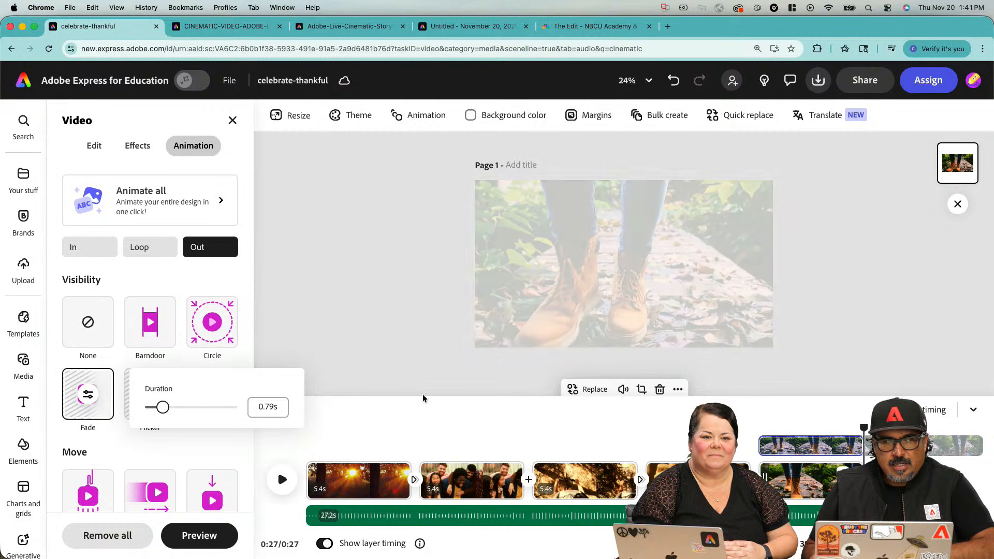
left_click(782, 426)
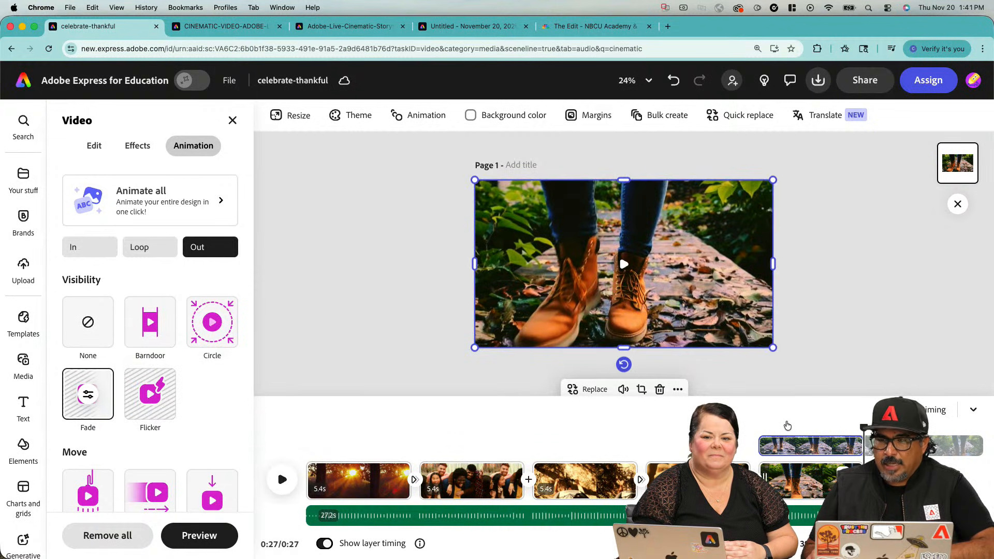
- Set the last scene's background color to the black swatch of the Un Cafecito palette
left_click(787, 425)
left_click_drag(786, 424, 845, 422)
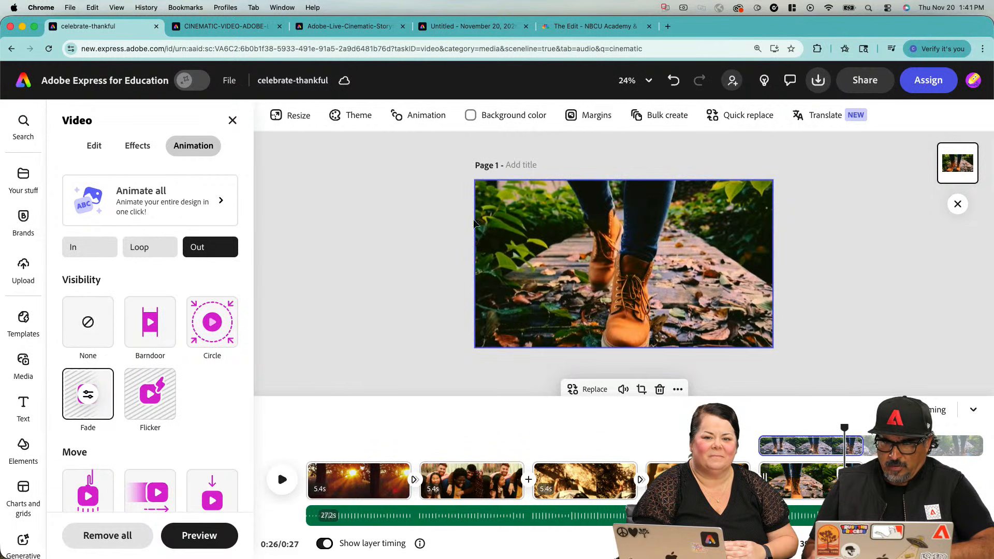
left_click(487, 116)
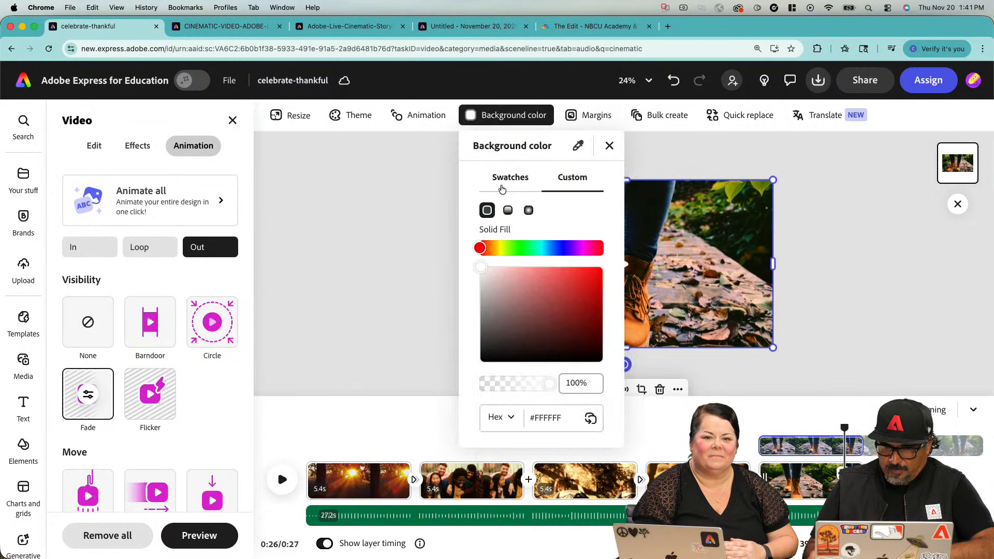
left_click(500, 192)
left_click(542, 260)
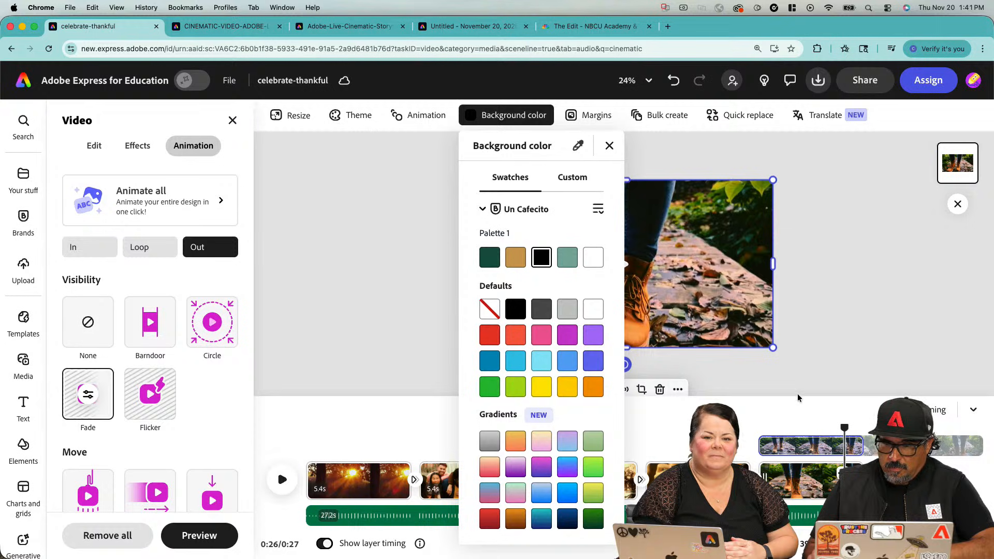
left_click(807, 435)
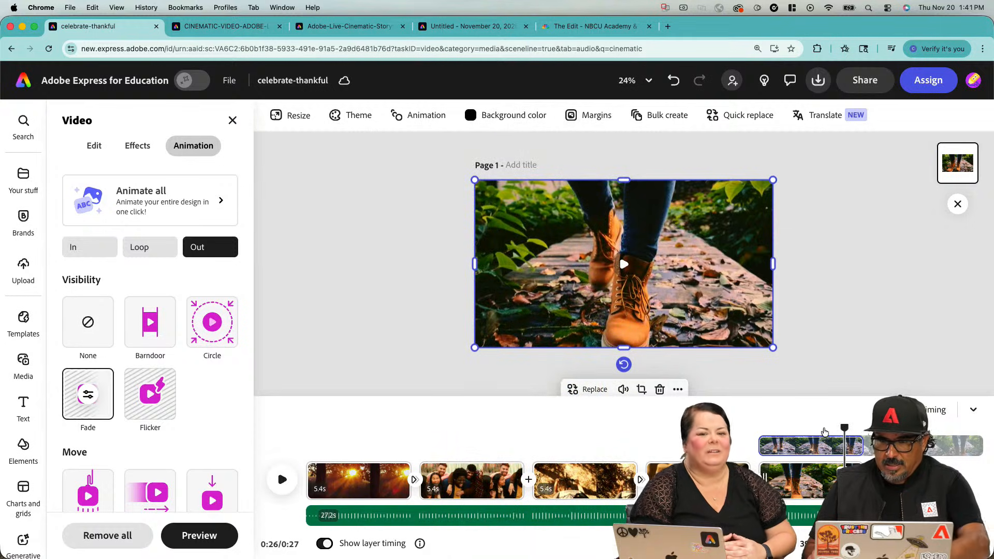
- Play the last scene from 0:25 to the end to check the fade to black, and return to the start of the video
left_click_drag(844, 428, 818, 428)
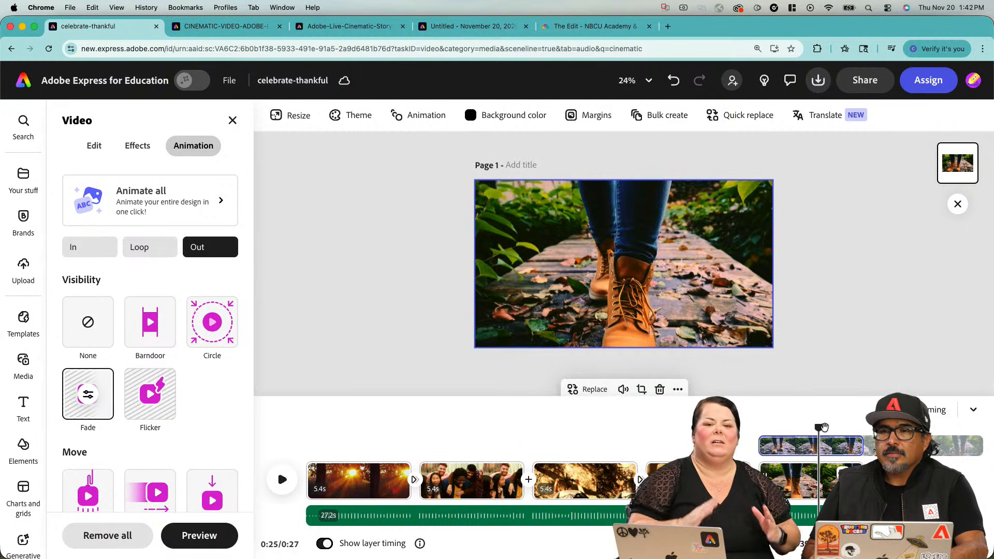
key("space")
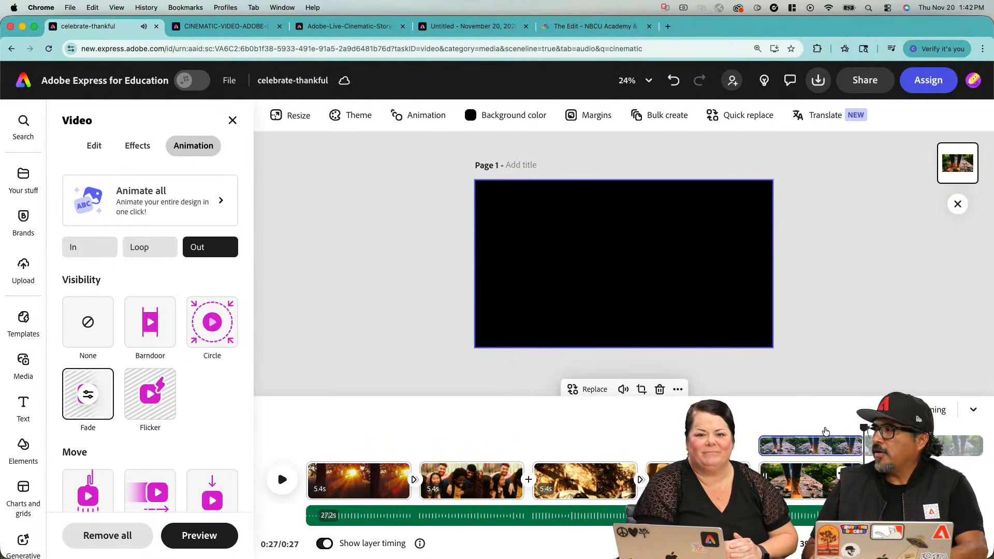
key("space")
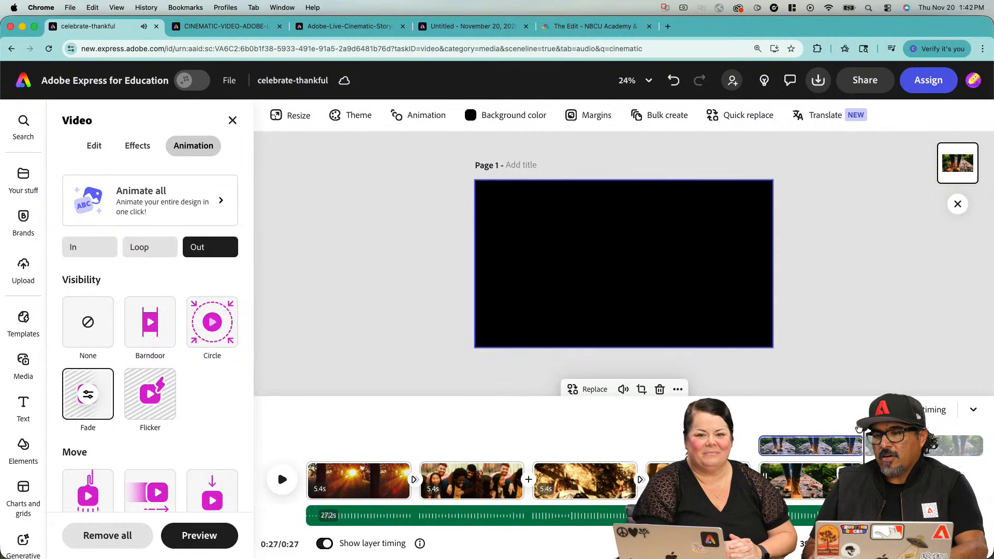
left_click(311, 416)
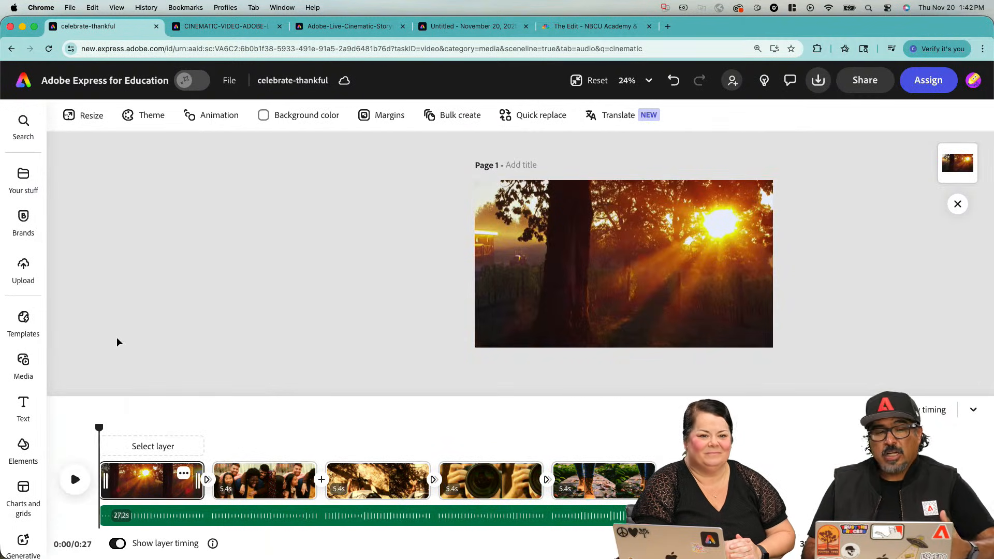
- View the voiceover recording option among the audio media, and close it without recording
left_click(25, 359)
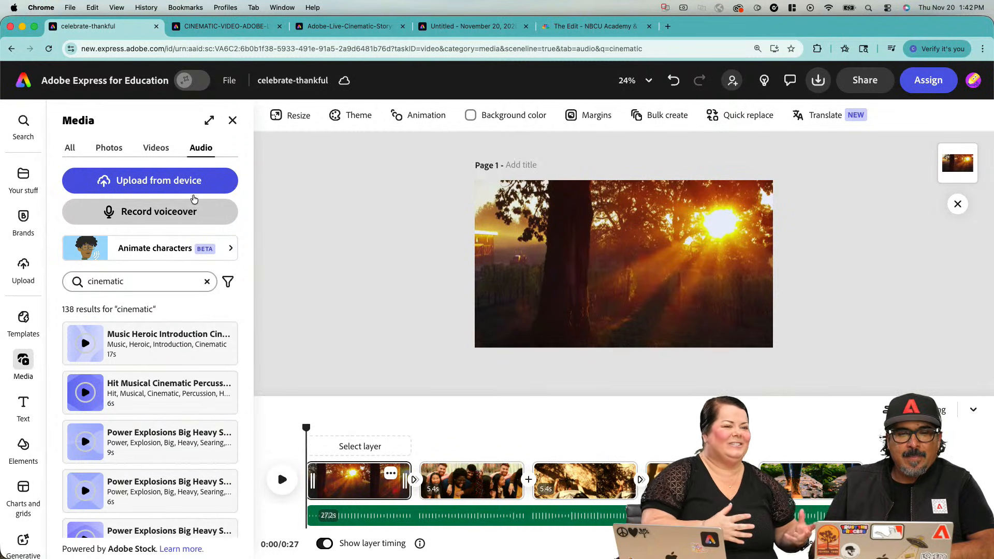
left_click(232, 120)
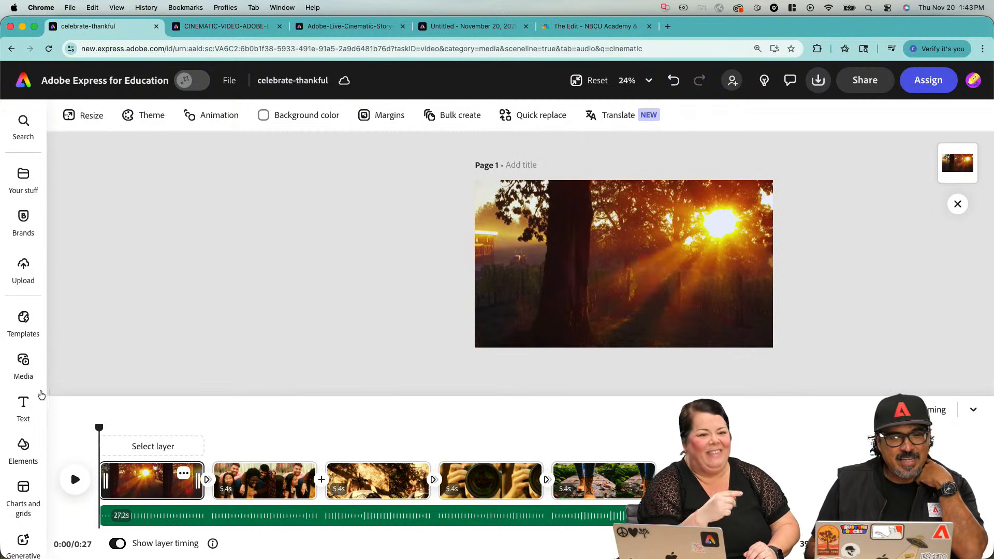
left_click(23, 365)
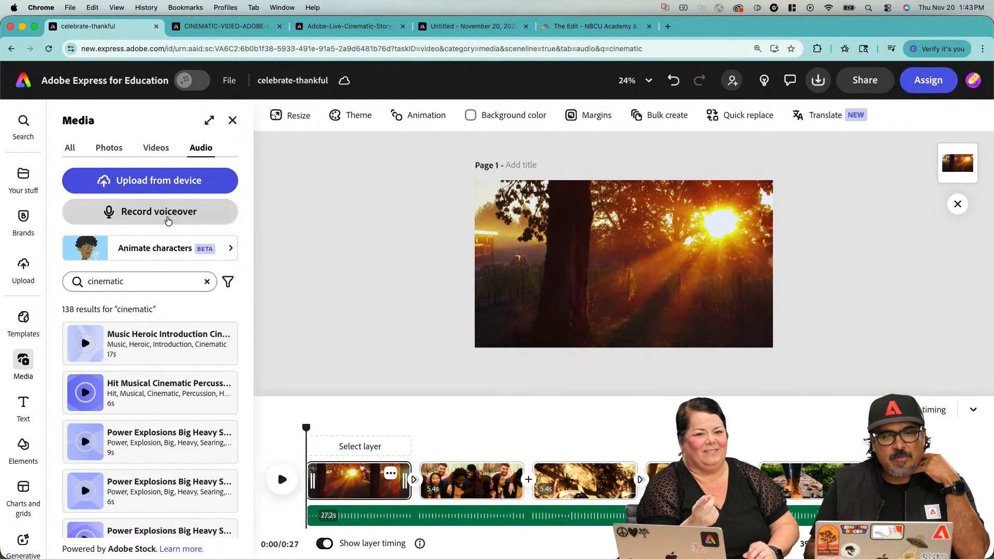
left_click(168, 220)
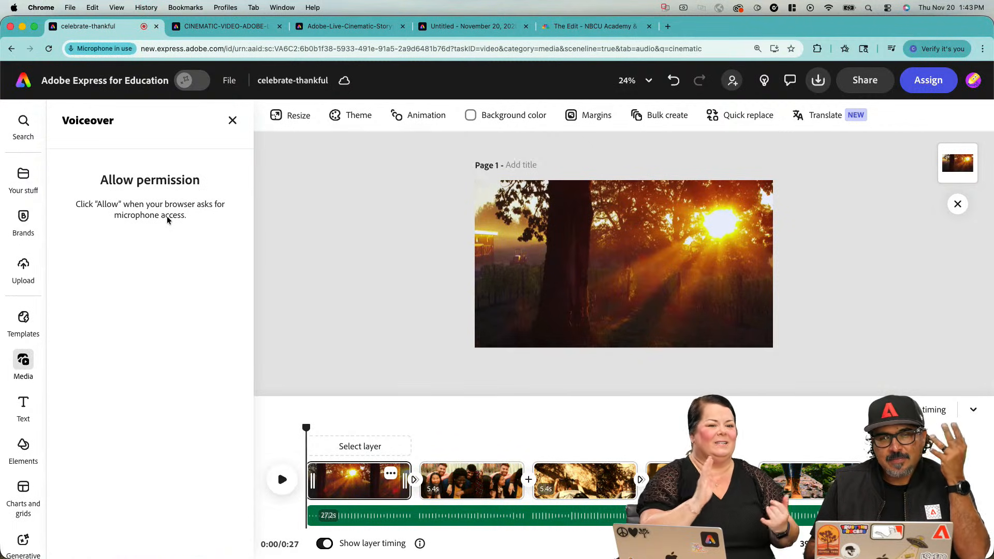
left_click(232, 122)
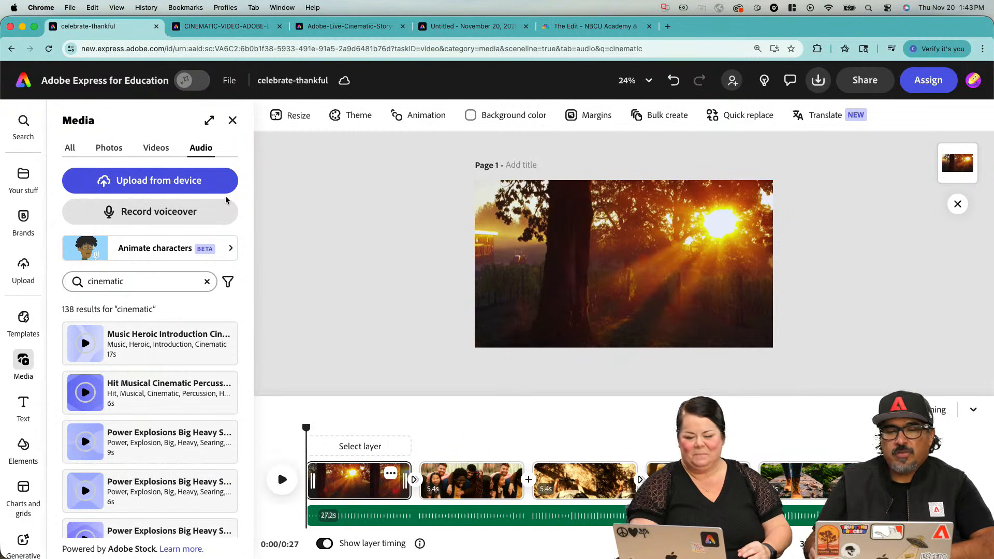
left_click(233, 120)
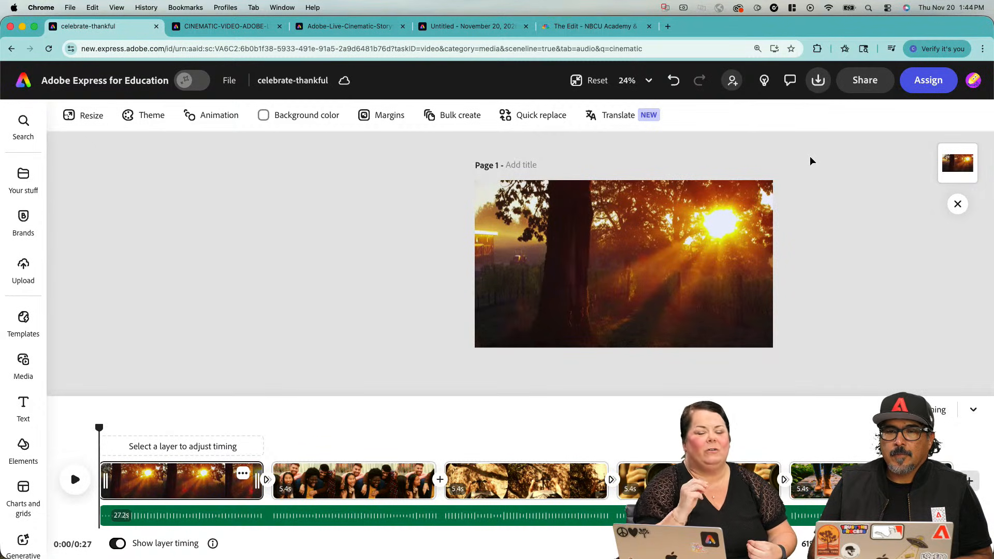
- Start downloading the video as an MP4 at the original 1080p resolution, and cancel the download while it is in progress
left_click(817, 81)
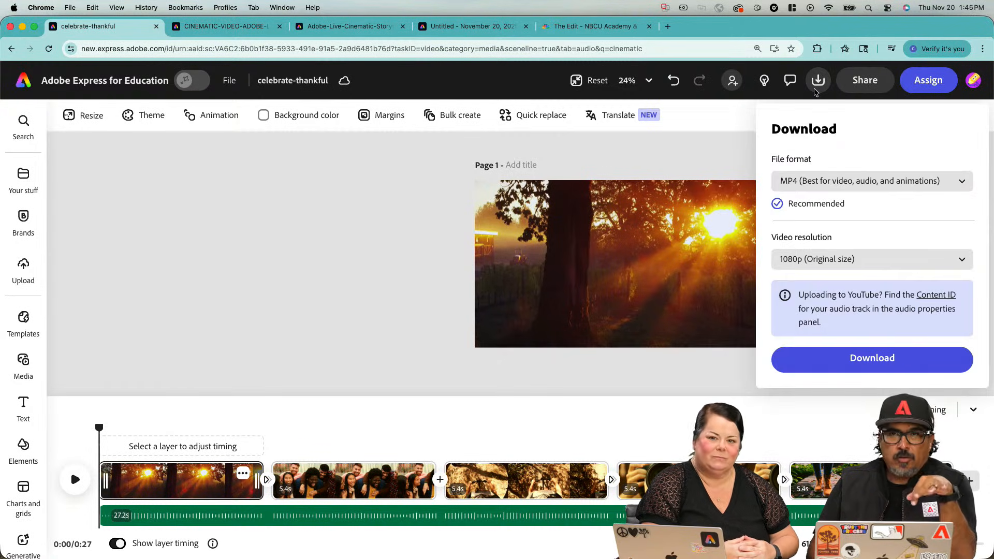
left_click(892, 260)
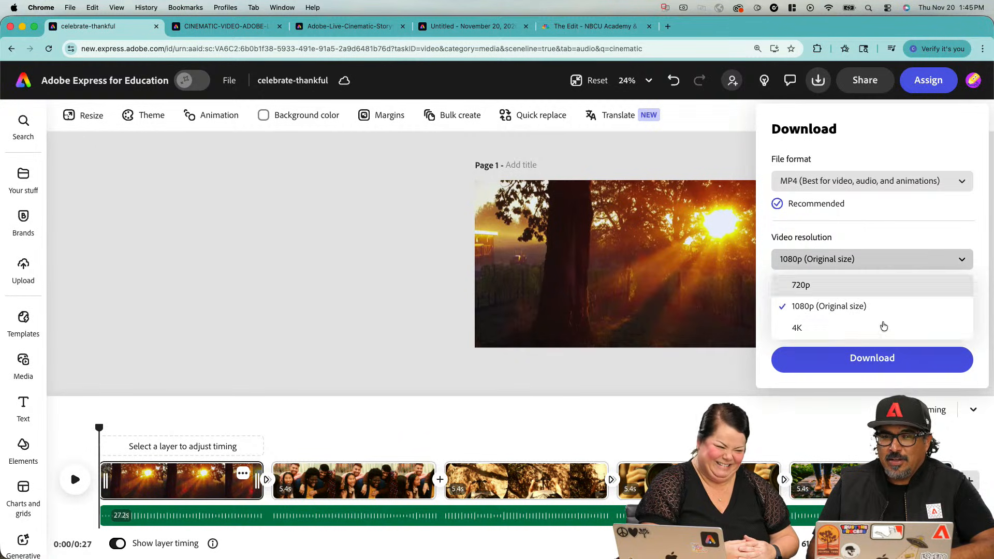
left_click(862, 268)
left_click(862, 269)
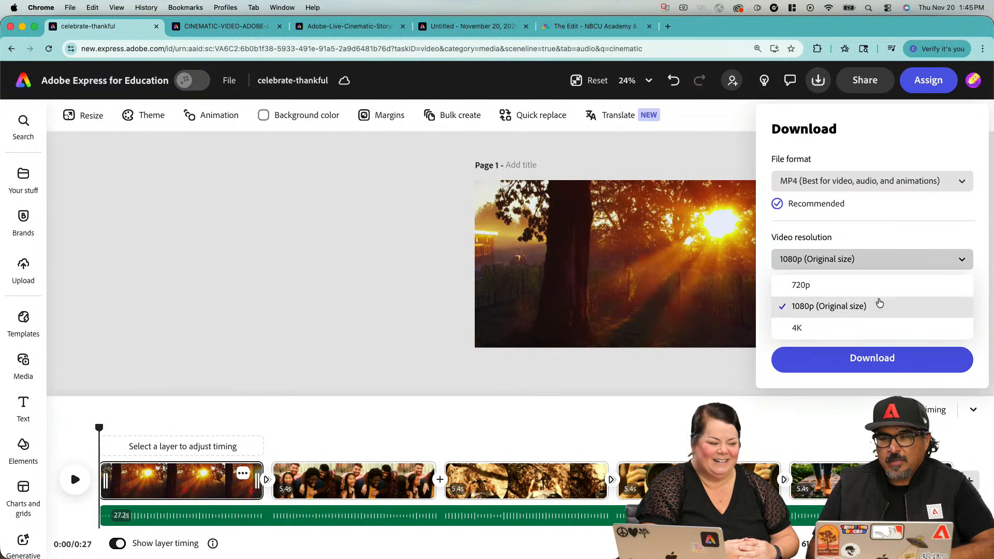
left_click(876, 224)
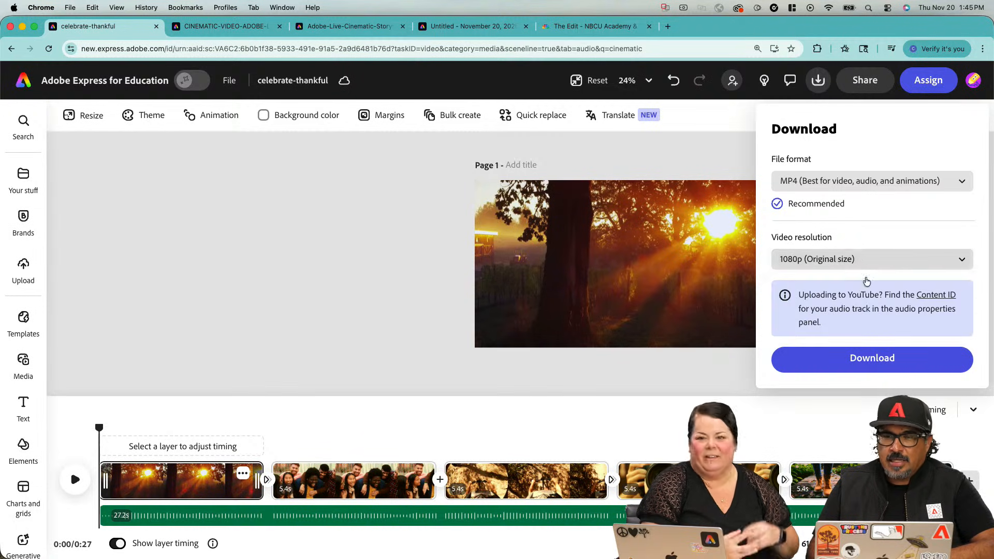
left_click(883, 367)
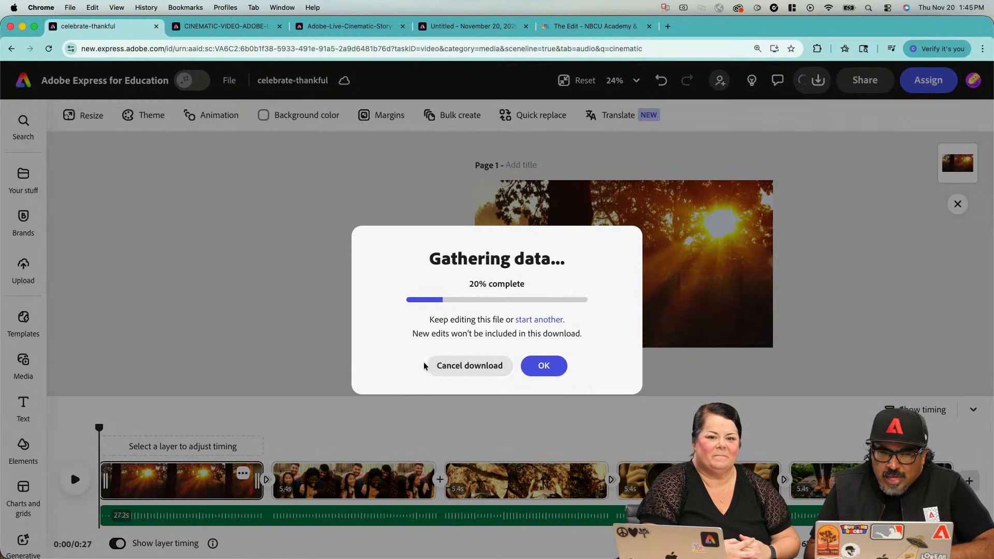
left_click(443, 365)
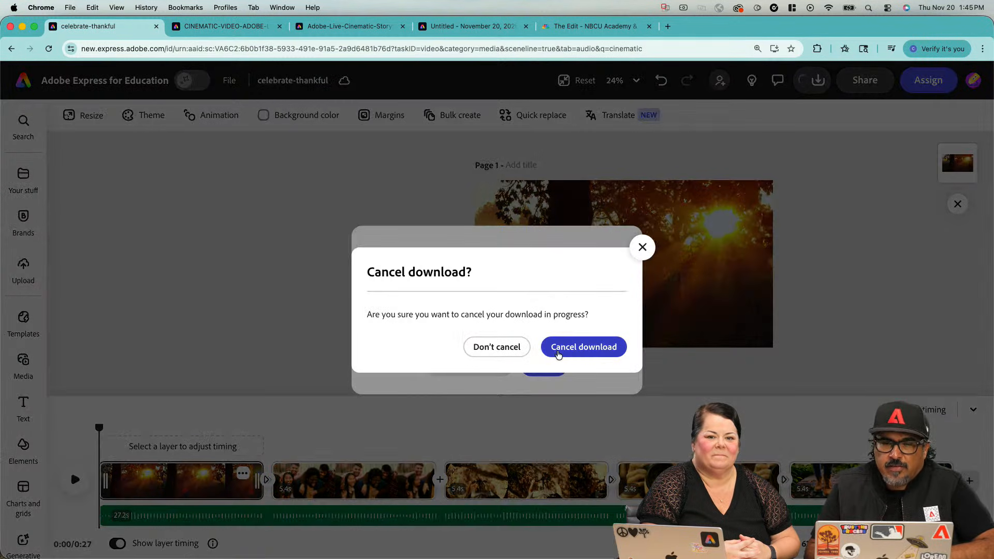
left_click(553, 351)
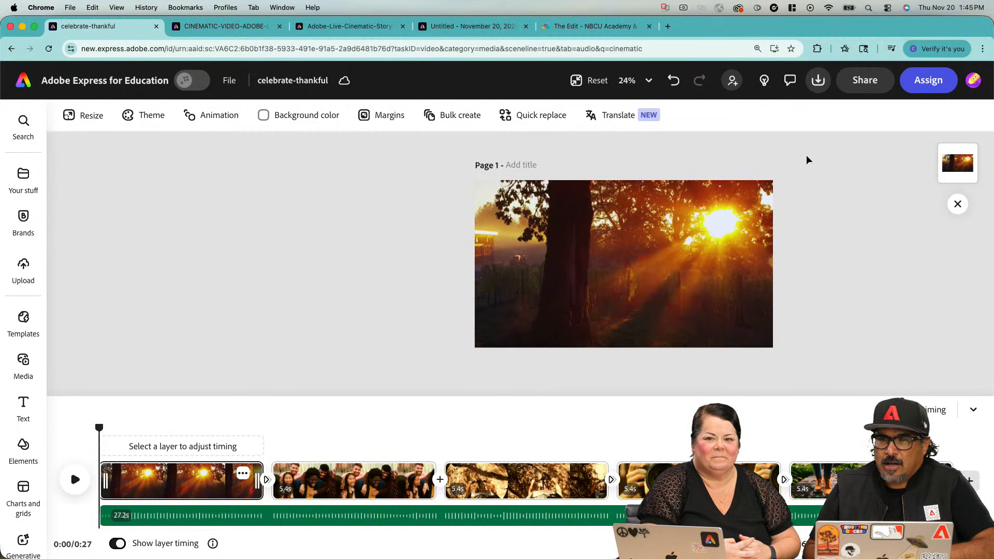
- Create a view-only link to the video with the author displayed and remixing off, copy it, and close the sharing options
left_click(850, 89)
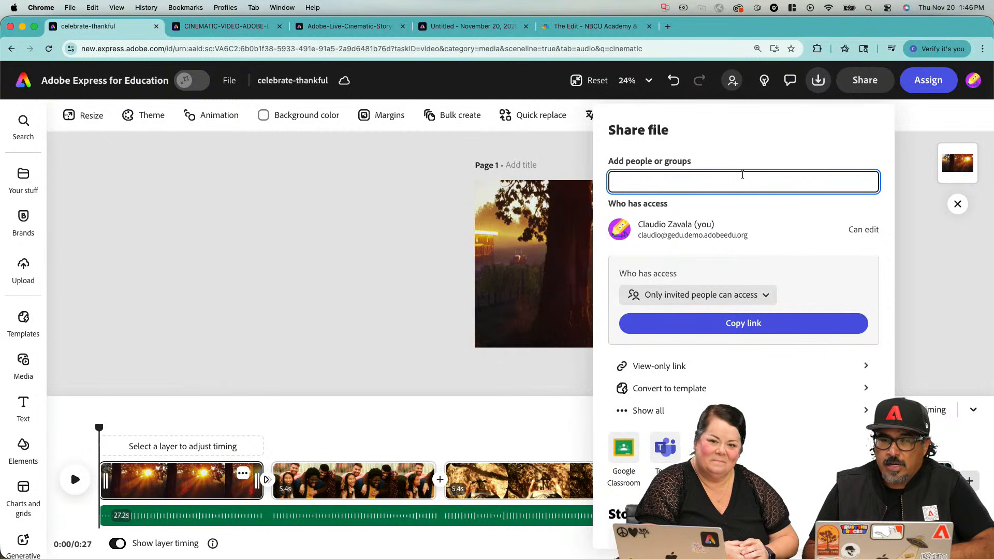
scroll(759, 213, "down", 2)
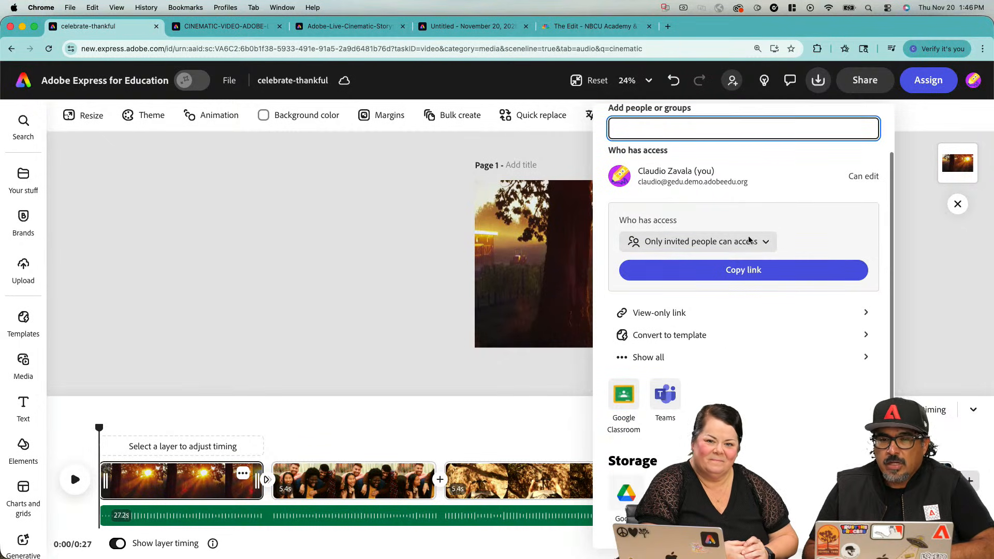
left_click(672, 311)
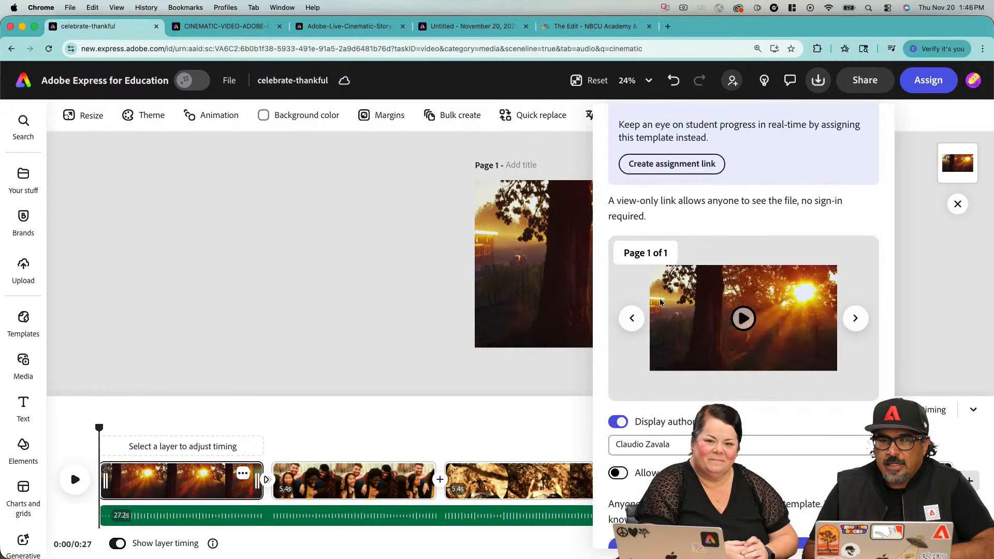
scroll(730, 346, "down", 1)
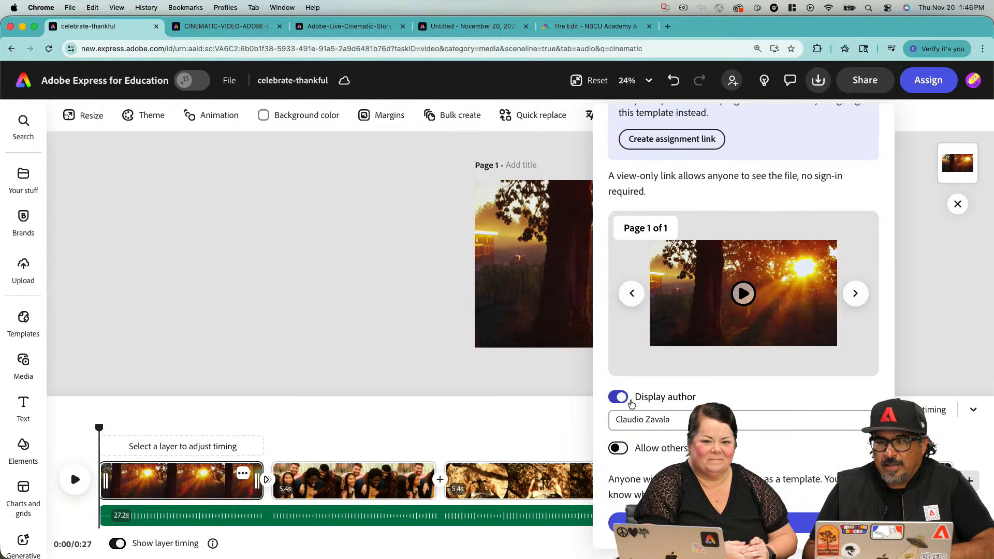
left_click(626, 404)
left_click(623, 402)
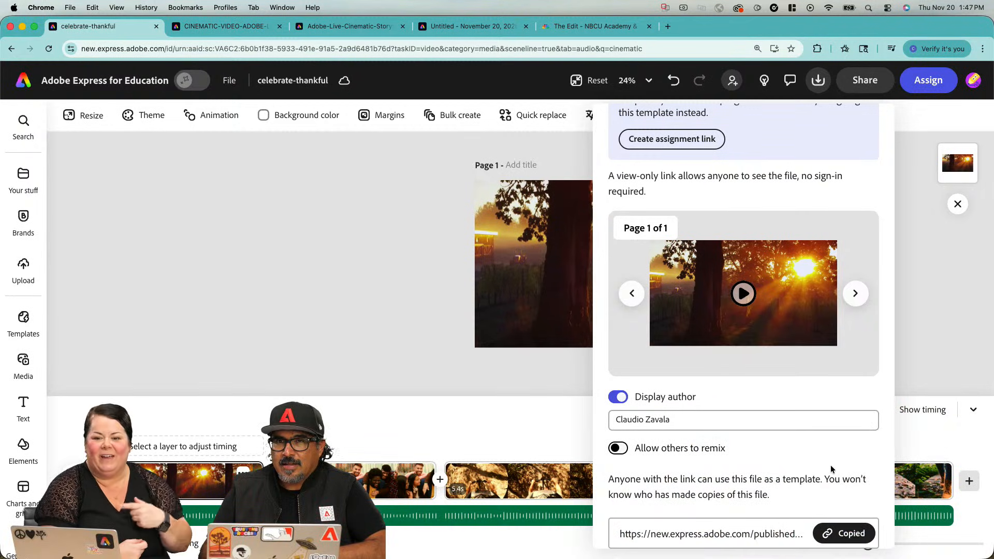
left_click(843, 533)
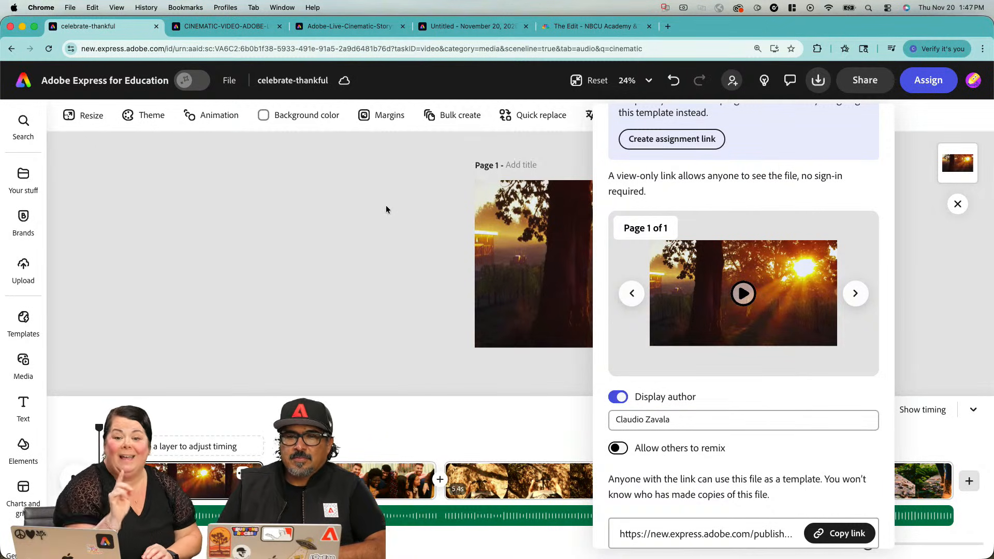
left_click(307, 199)
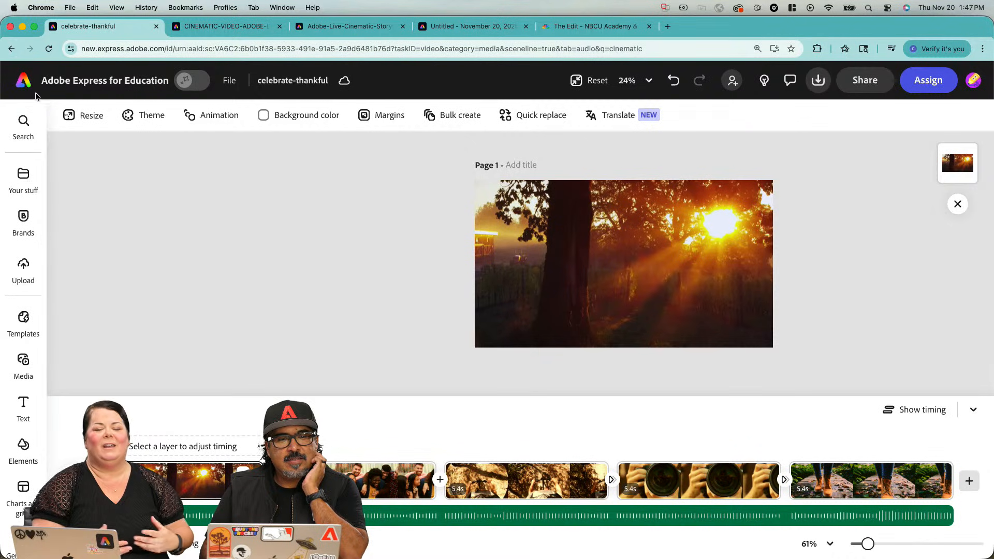
- Load the Adobe Express home page in the second browser tab, and view the assignment link settings of the celebrate-thankful project
left_click(220, 26)
left_click(21, 82)
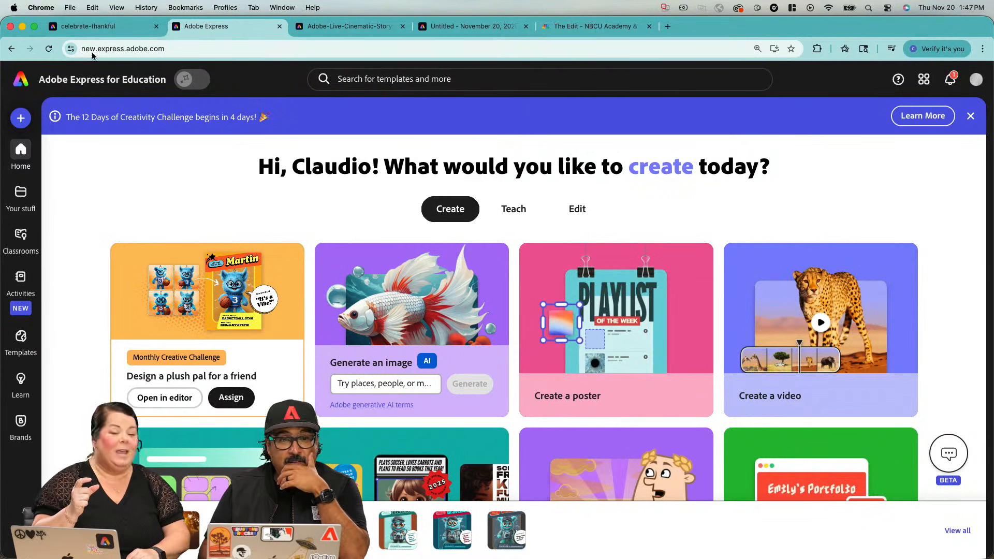
left_click(97, 30)
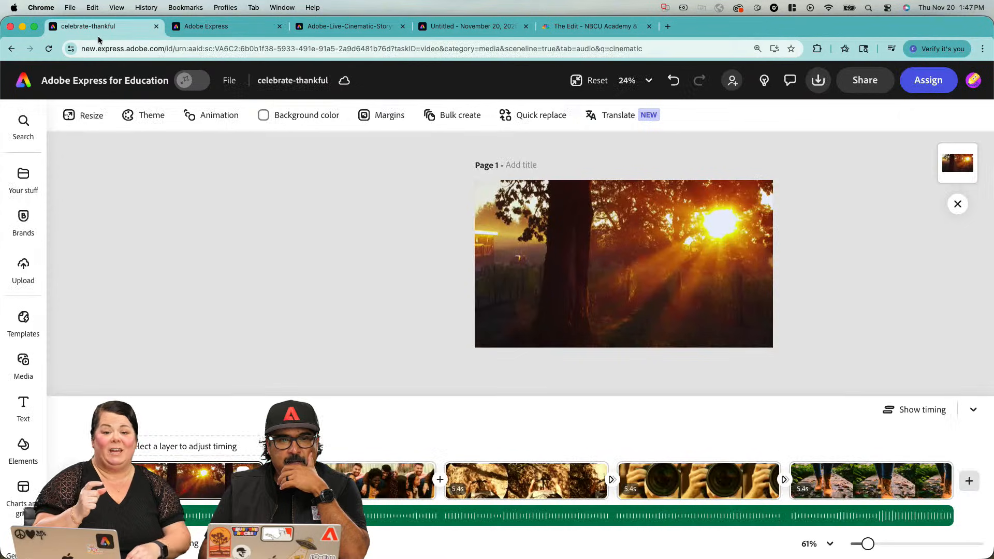
left_click(944, 84)
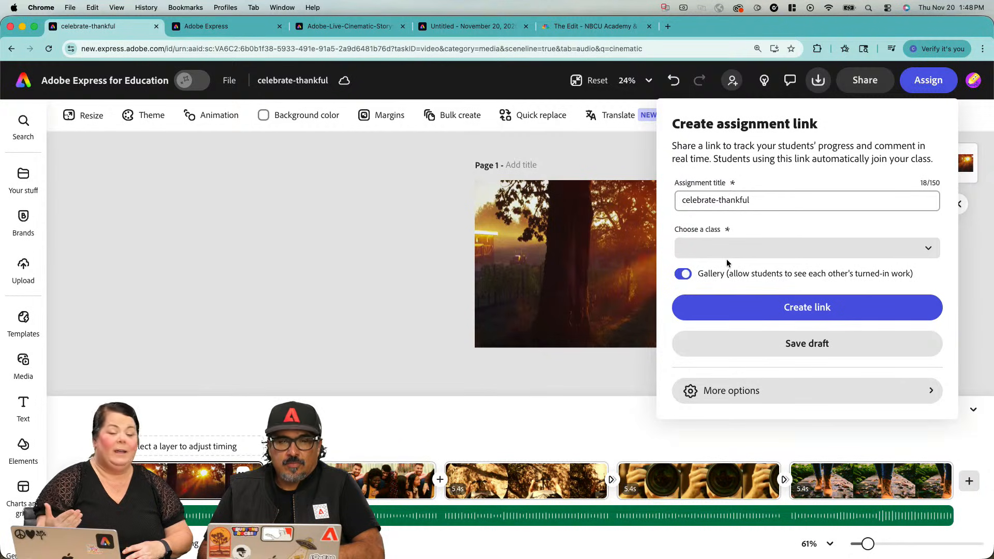
- Go to Classrooms from the Adobe Express home page and look through the class list and guided activities
left_click(244, 23)
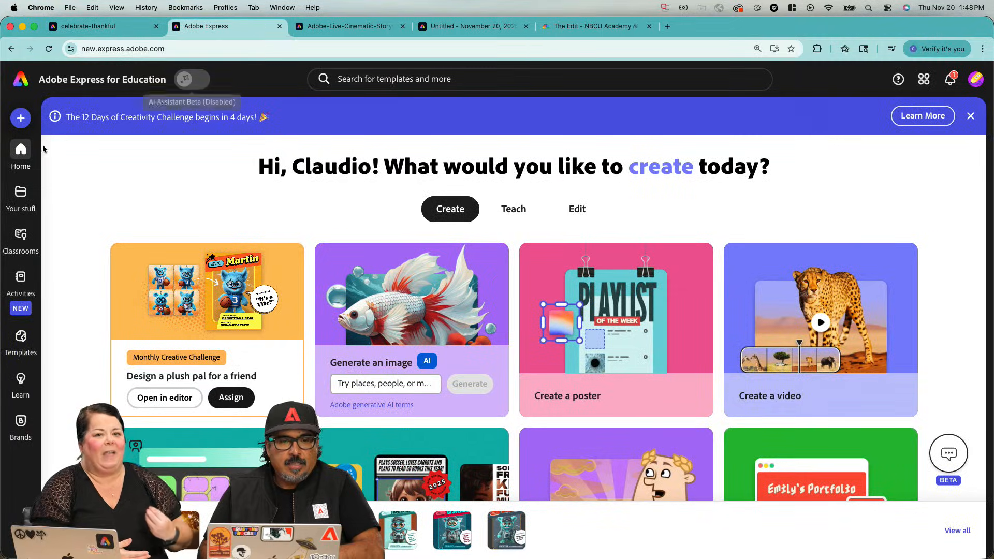
left_click(19, 233)
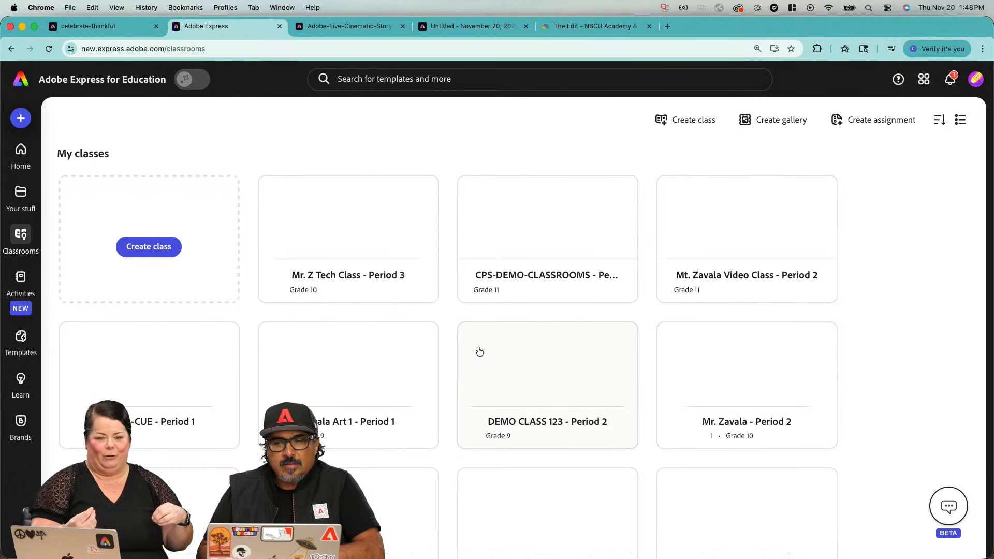
scroll(478, 351, "down", 2)
scroll(478, 348, "down", 8)
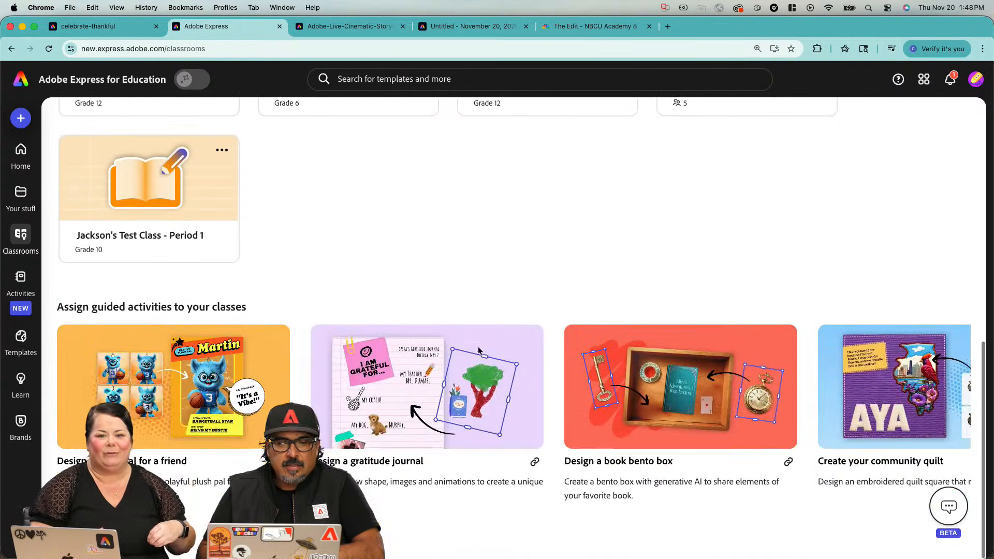
scroll(461, 321, "up", 5)
scroll(461, 321, "up", 5)
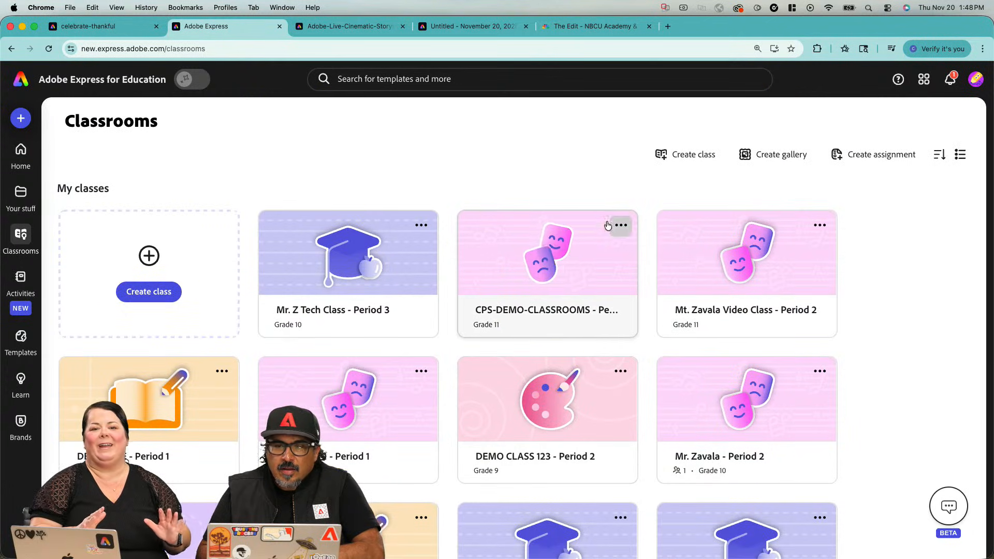
- Create a gallery named Film Festival for Mr. Z's Class with the default description and dark background, and look over its page
left_click(780, 159)
left_click(462, 197)
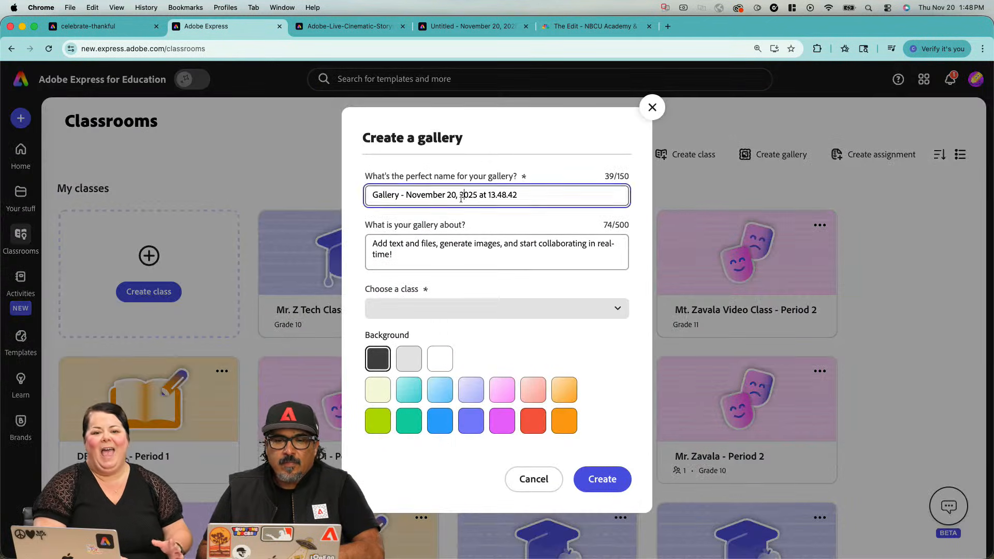
triple_click(462, 197)
type("Fil")
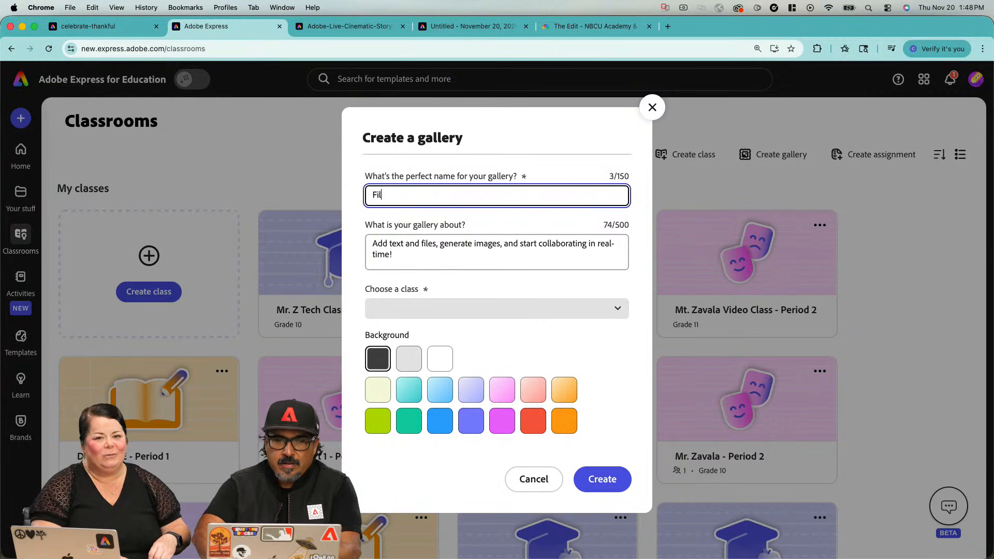
type("m Fr")
key("BackSpace")
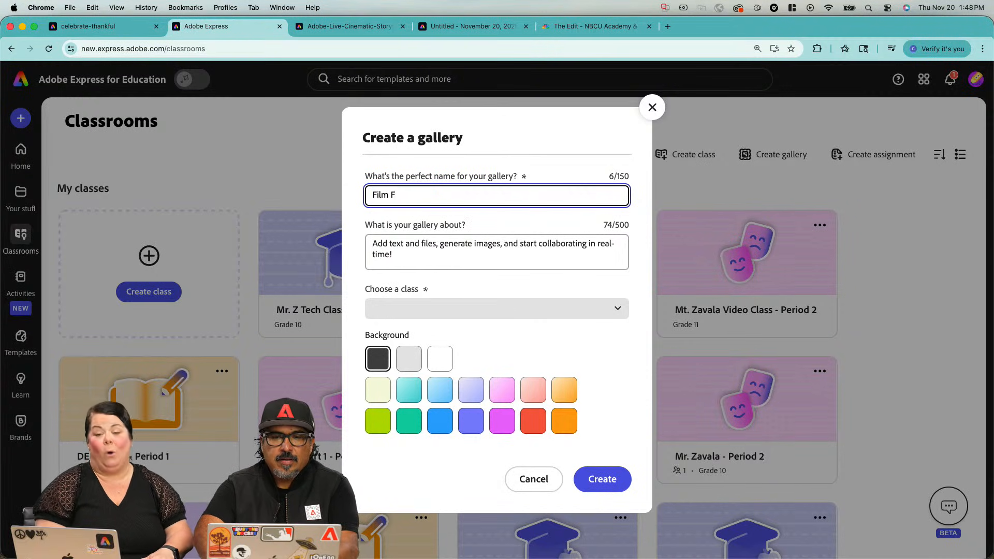
type("estival")
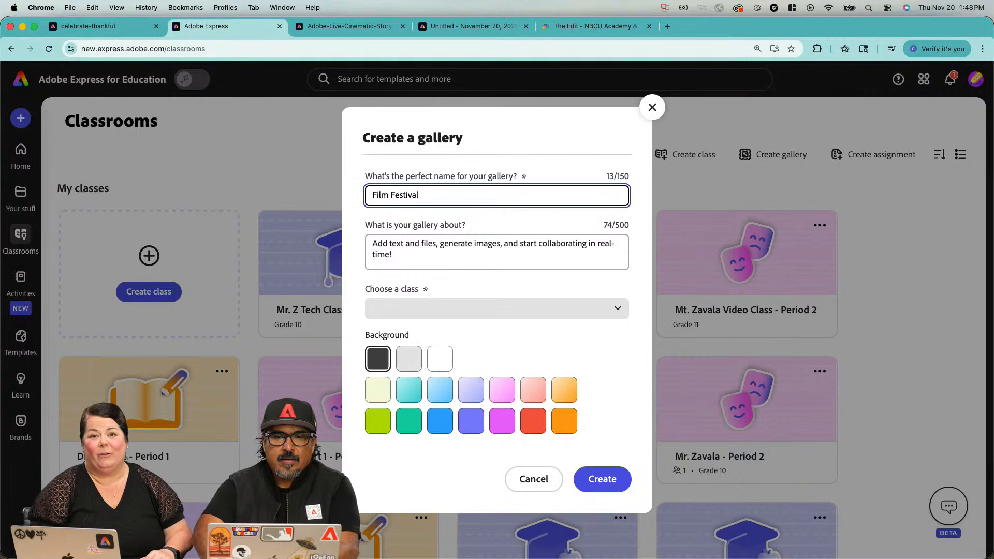
left_click(439, 309)
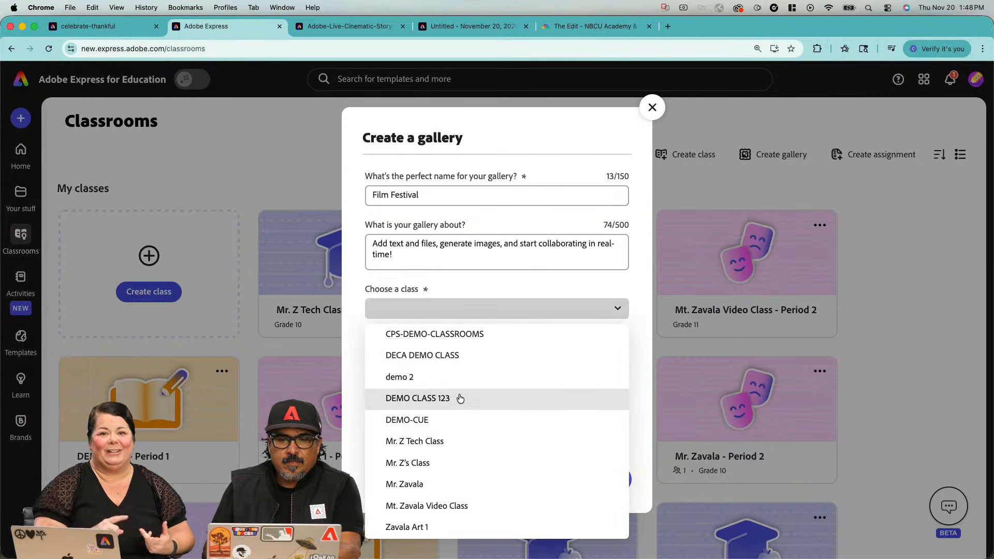
left_click(451, 466)
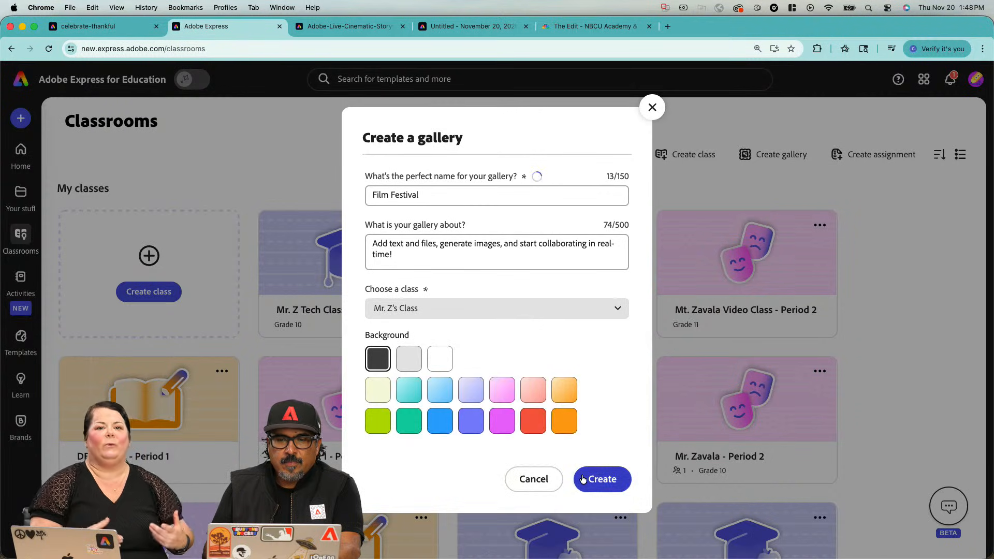
left_click(582, 479)
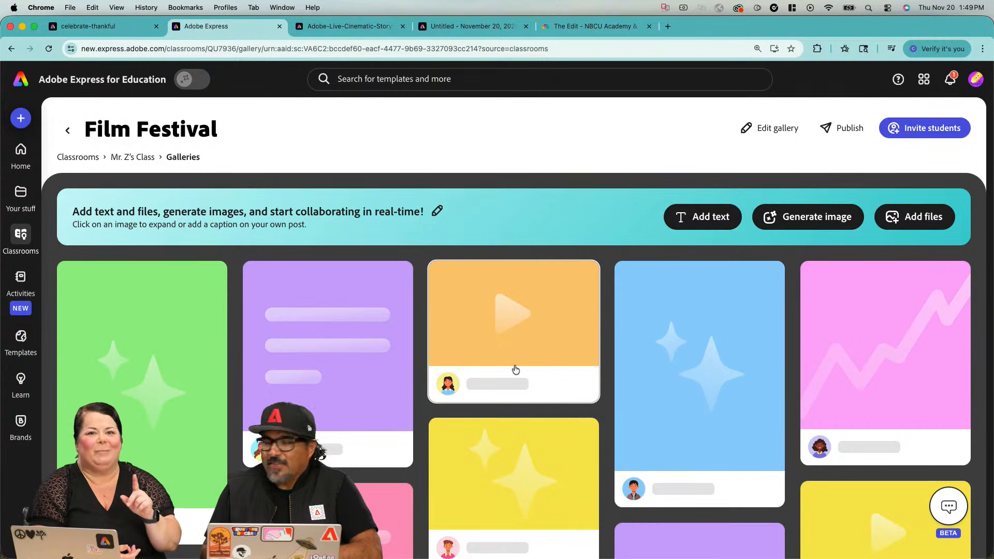
scroll(509, 378, "down", 3)
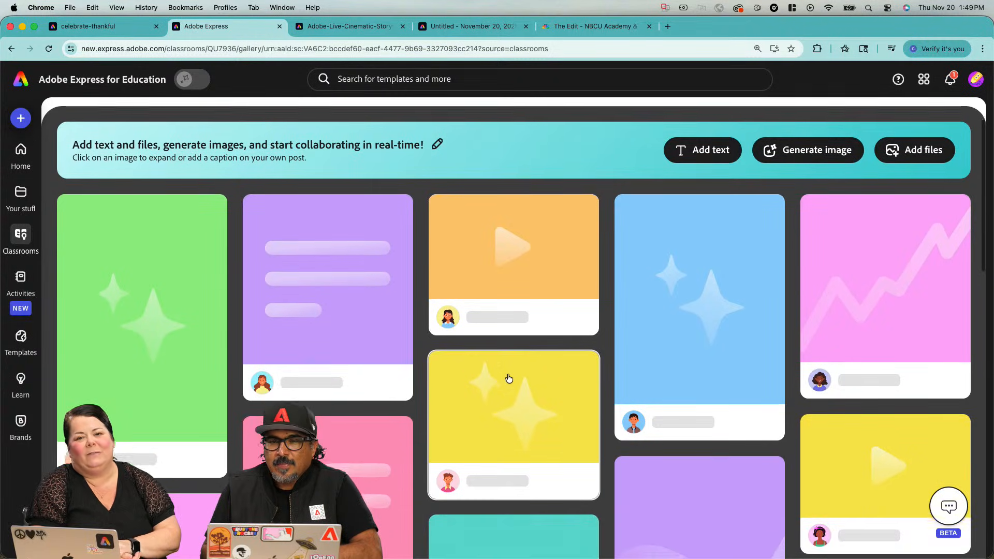
scroll(508, 379, "up", 3)
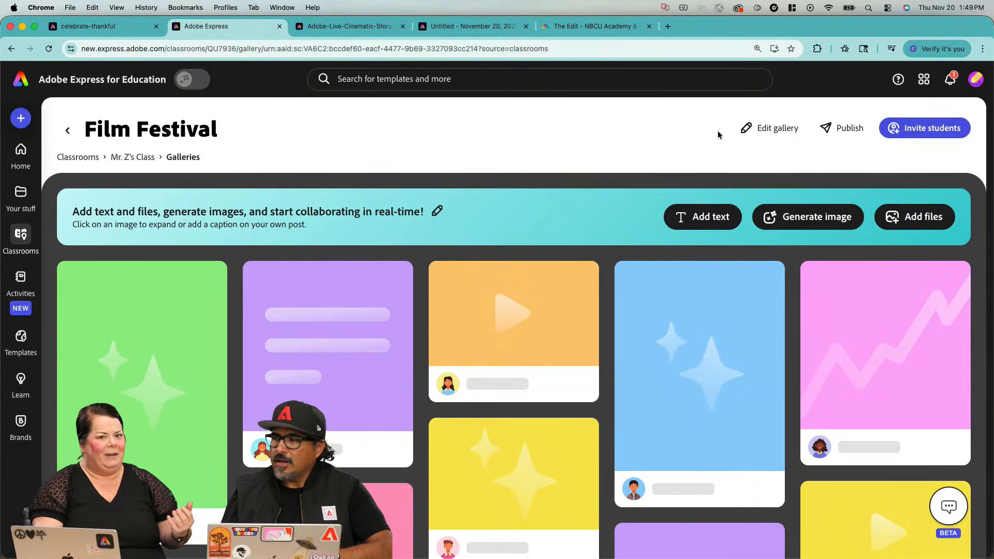
- Switch to the NBCU Academy page for The Edit and read the challenge description and the prize information
left_click(627, 33)
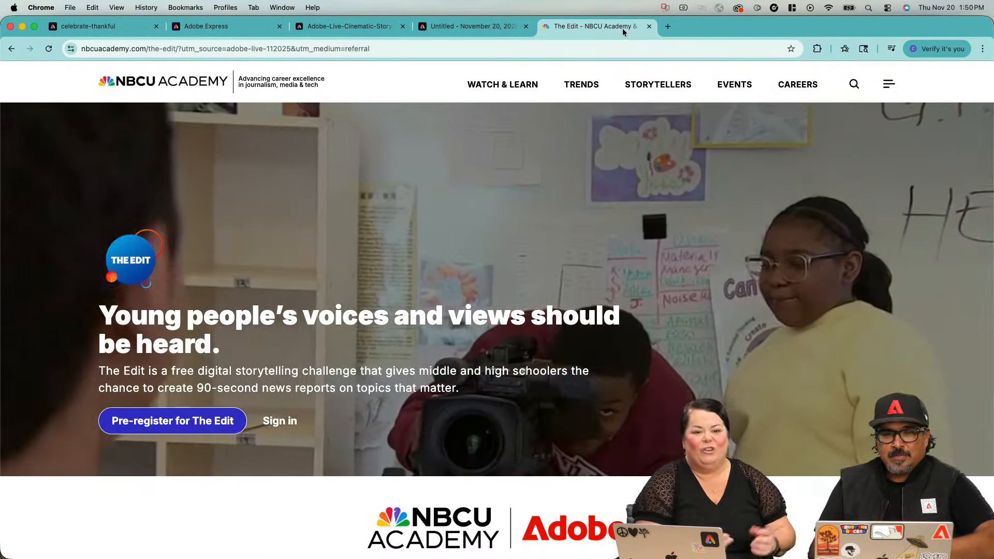
scroll(669, 242, "down", 3)
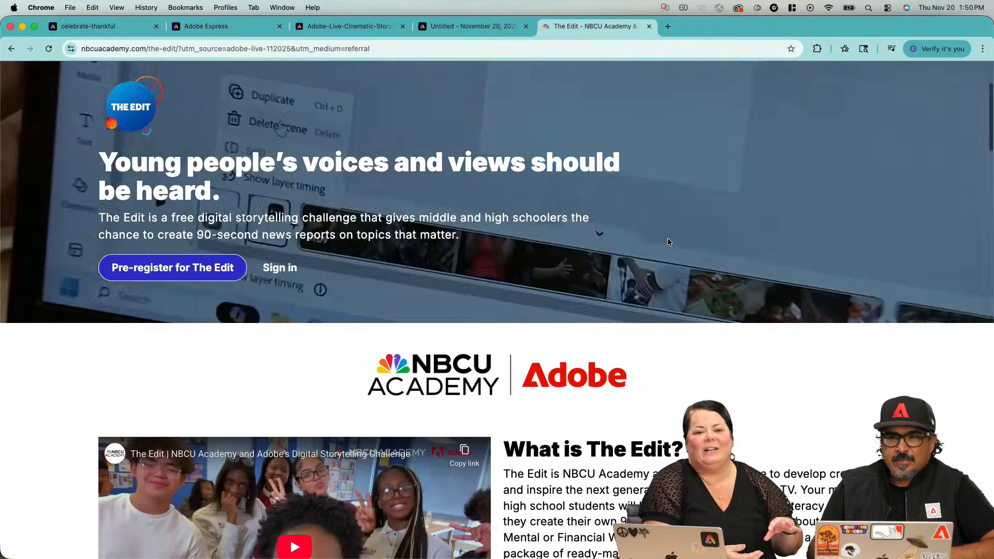
scroll(668, 242, "down", 4)
scroll(667, 242, "down", 2)
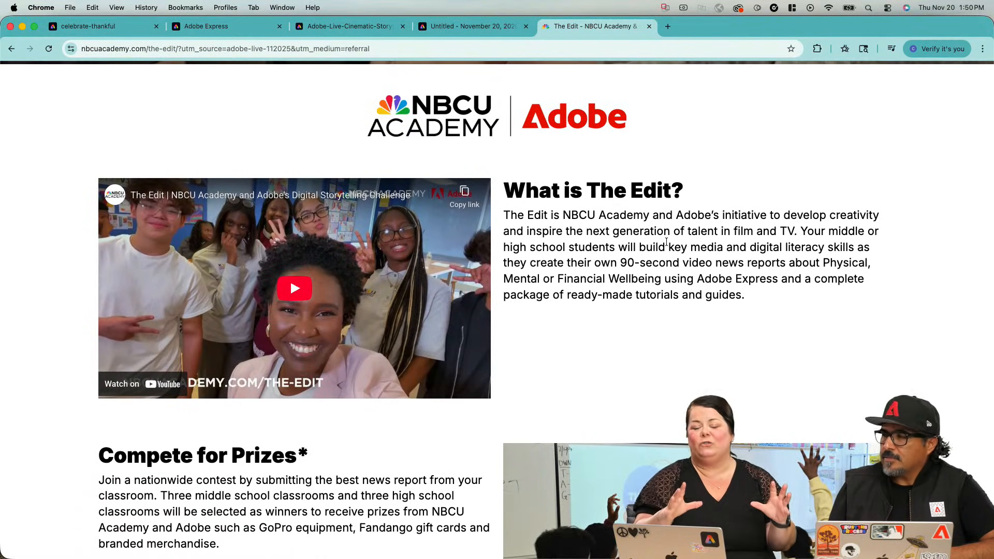
scroll(666, 242, "down", 2)
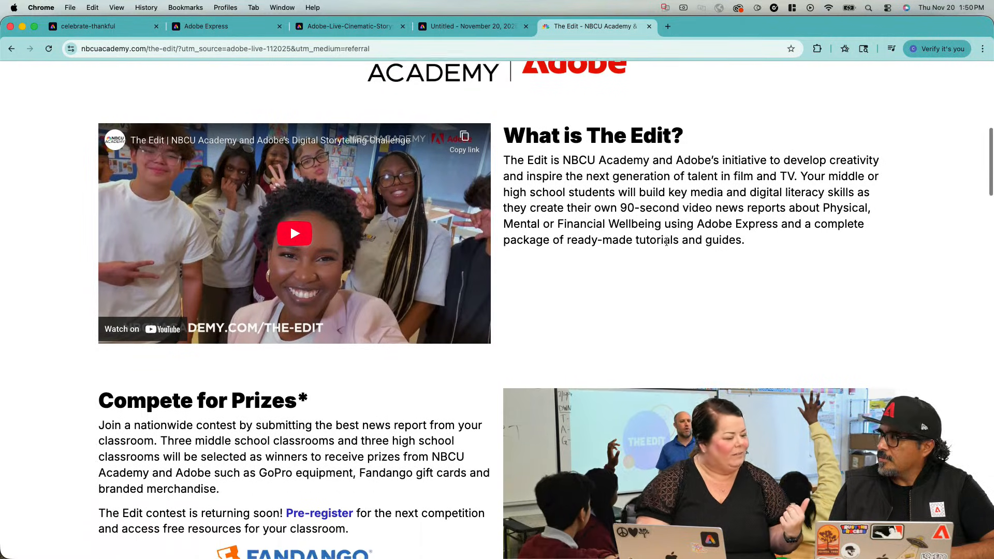
scroll(666, 242, "down", 5)
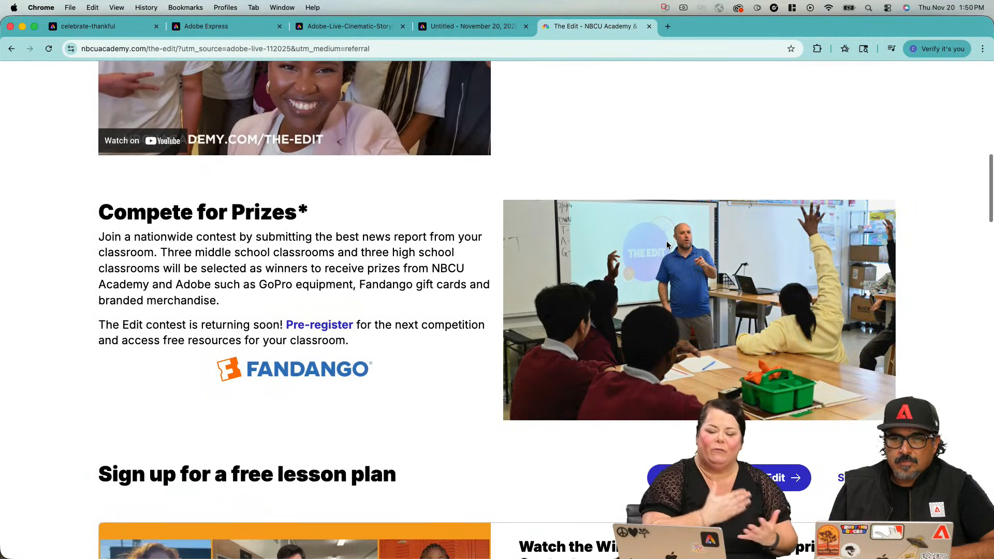
- Highlight the passage about 90-second video news reports on Physical, Mental or Financial Wellbeing in the What is The Edit? section
scroll(668, 245, "up", 6)
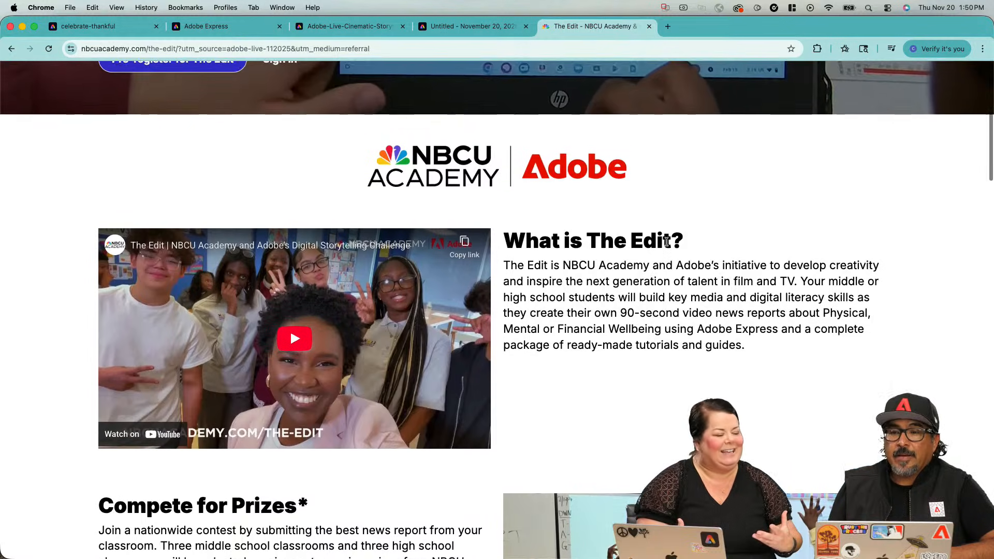
scroll(666, 242, "down", 4)
scroll(666, 242, "up", 5)
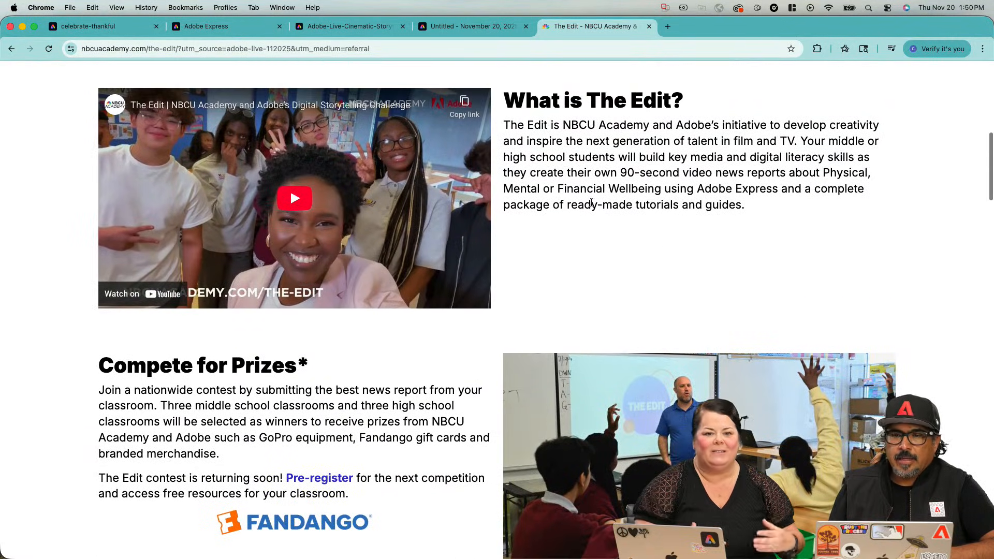
scroll(594, 207, "down", 1)
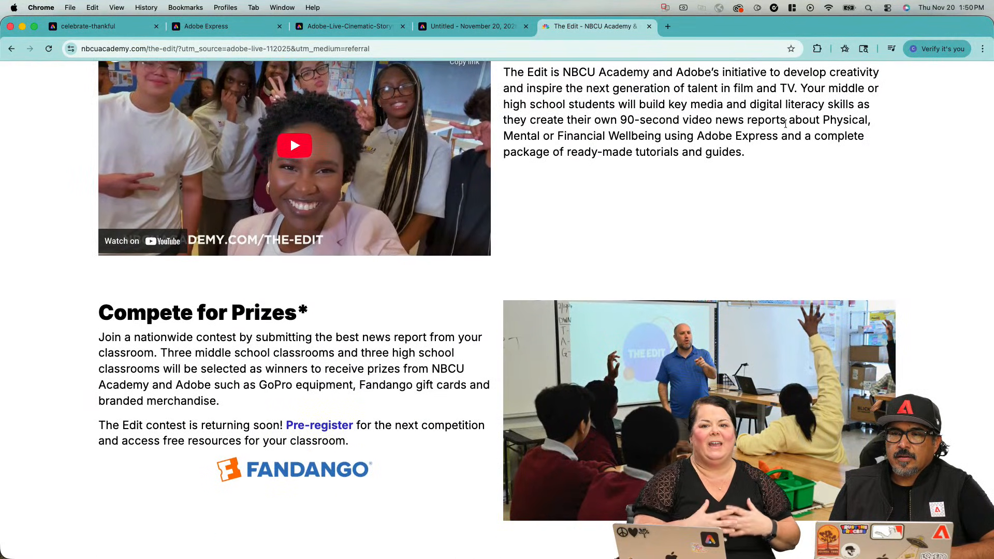
left_click_drag(822, 123, 707, 134)
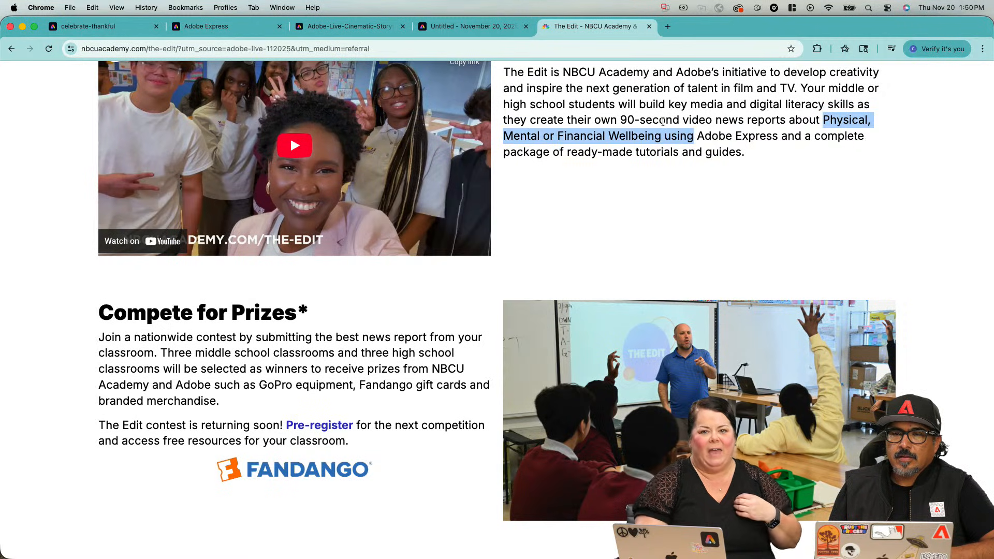
left_click_drag(616, 117, 678, 134)
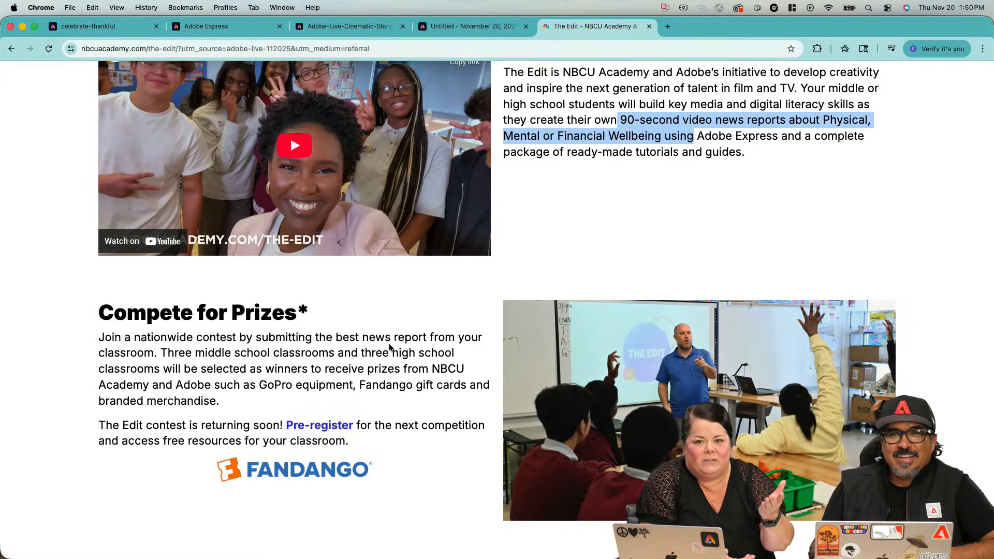
- Read the Compete for Prizes section, including the contest rewards and the pre-registration note
scroll(390, 347, "down", 1)
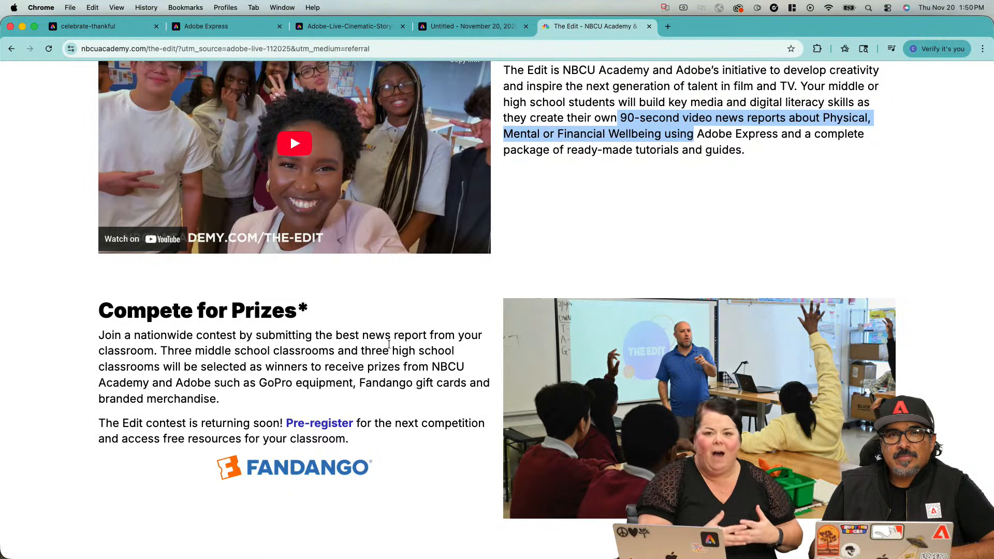
scroll(389, 344, "down", 1)
scroll(388, 344, "up", 5)
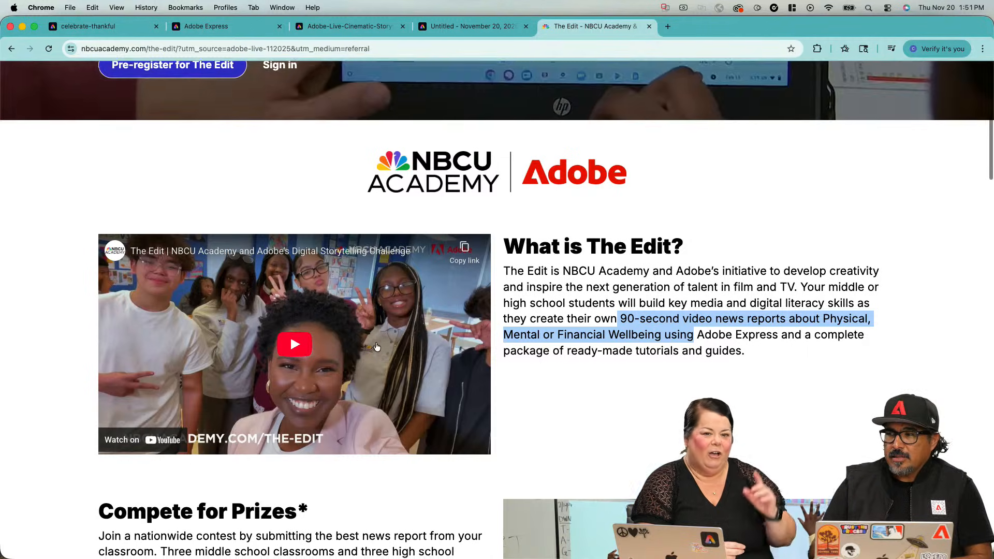
scroll(383, 345, "down", 3)
scroll(377, 346, "down", 5)
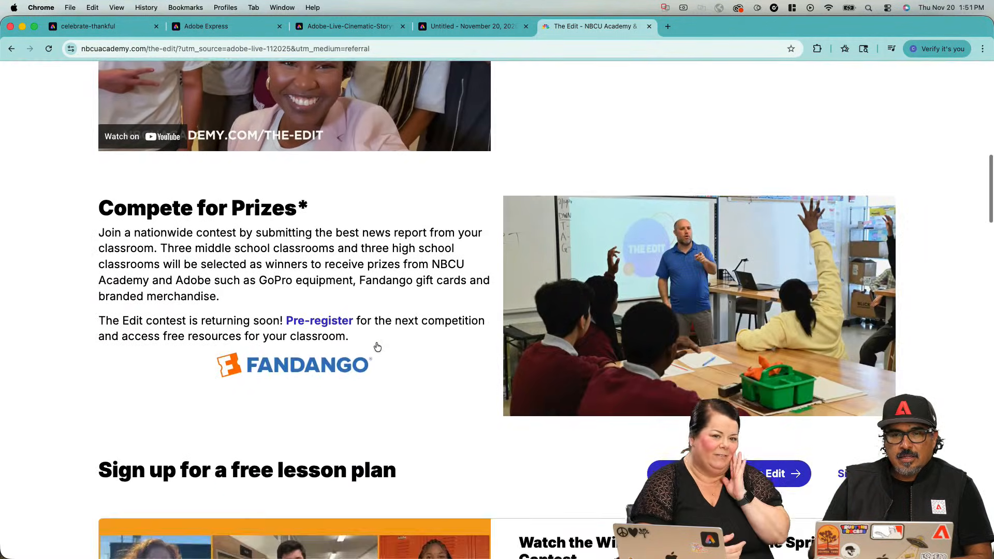
scroll(377, 346, "up", 1)
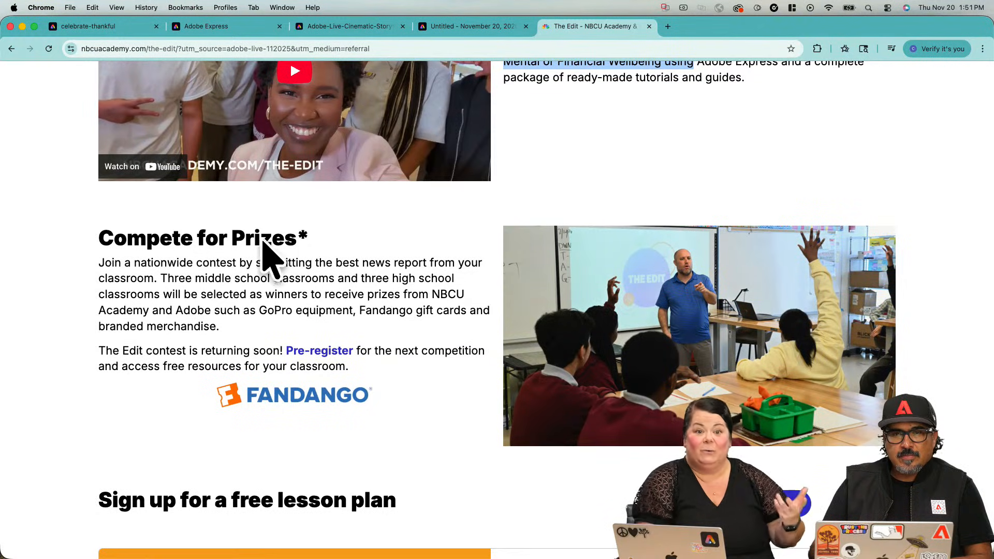
scroll(351, 280, "down", 3)
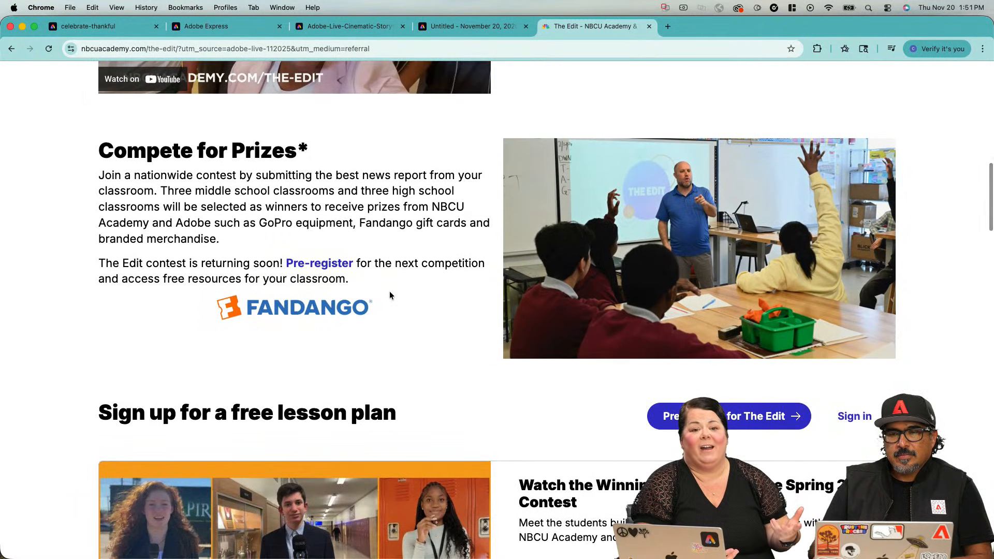
scroll(390, 295, "down", 1)
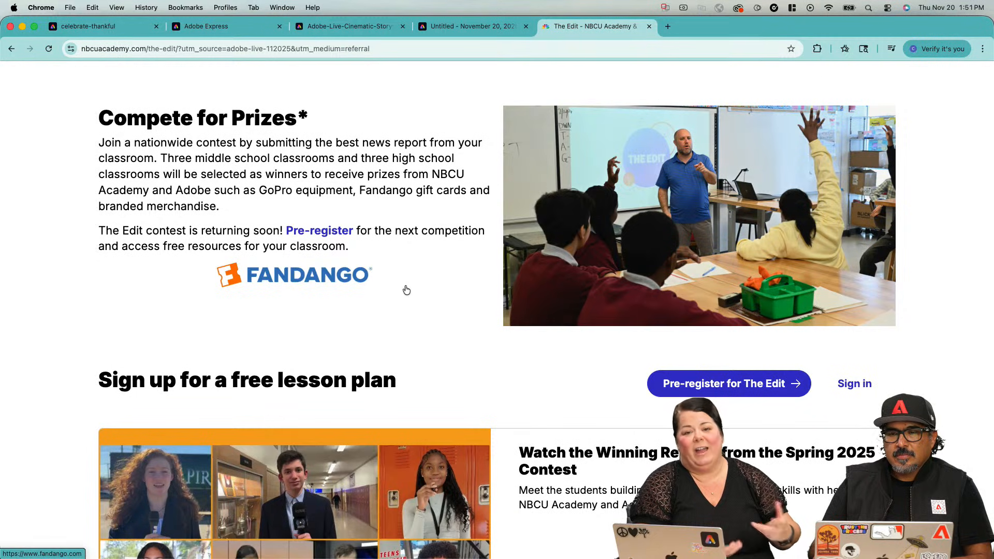
- Look over the free lesson plan sign-up and the winning reports from the Spring 2025 and Spring 2024 contests
scroll(407, 290, "down", 3)
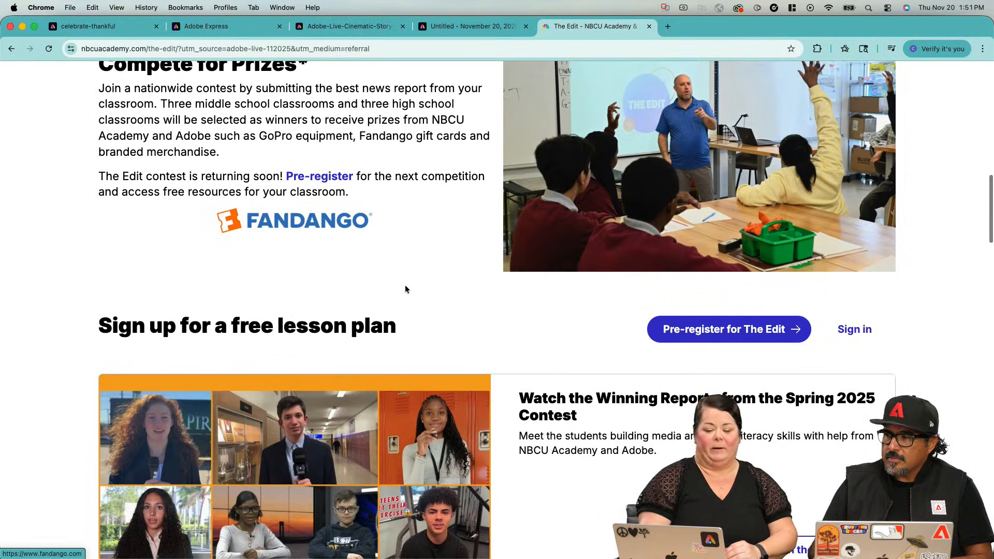
scroll(405, 288, "down", 1)
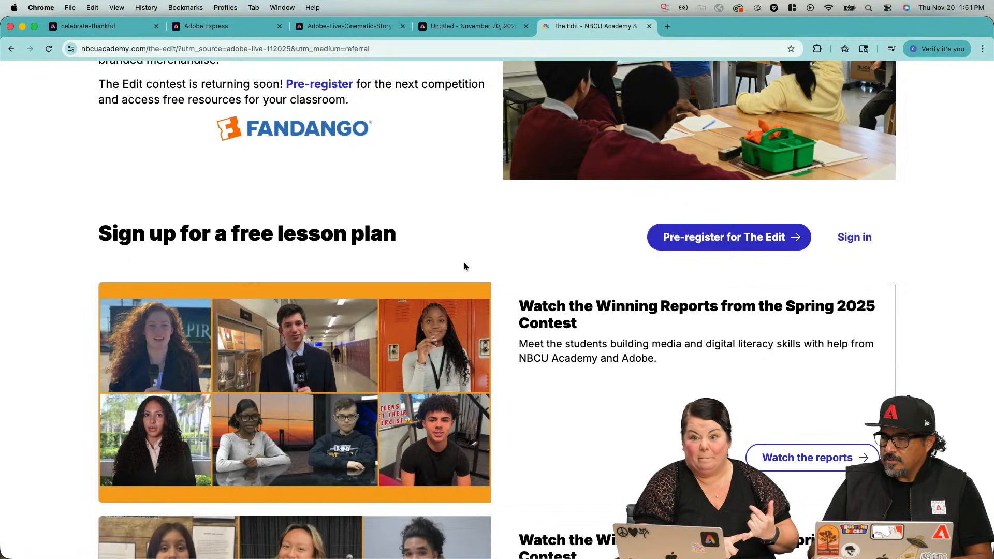
scroll(464, 266, "up", 1)
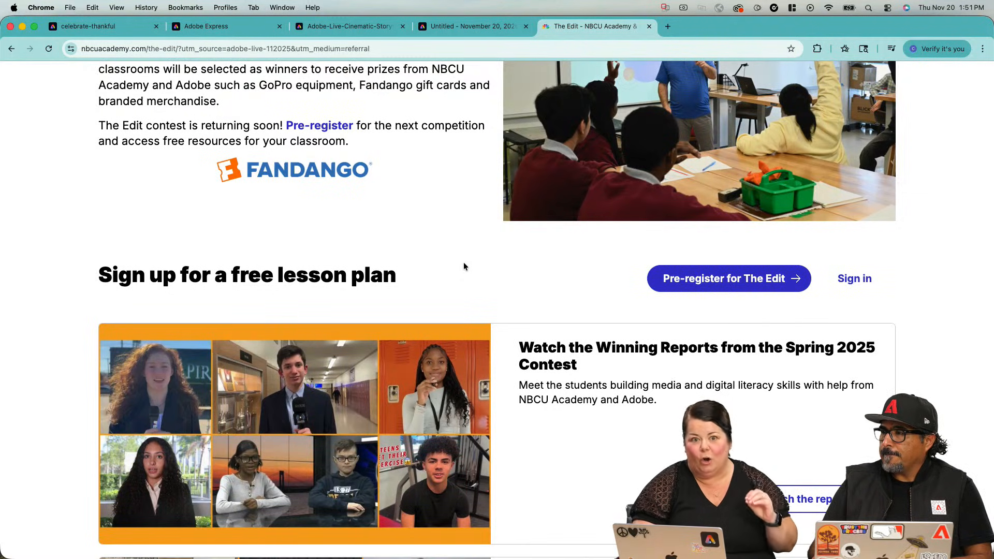
scroll(464, 265, "down", 1)
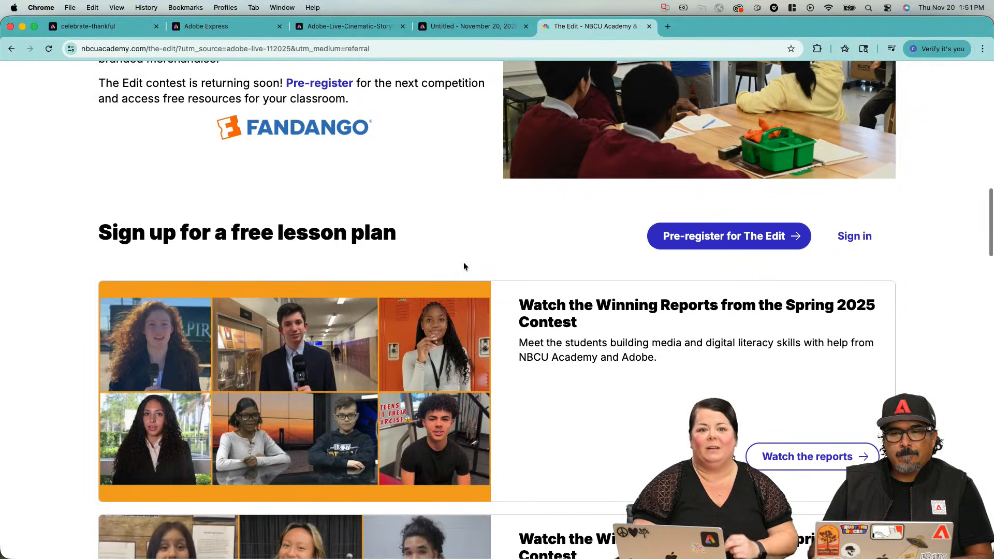
scroll(464, 266, "down", 2)
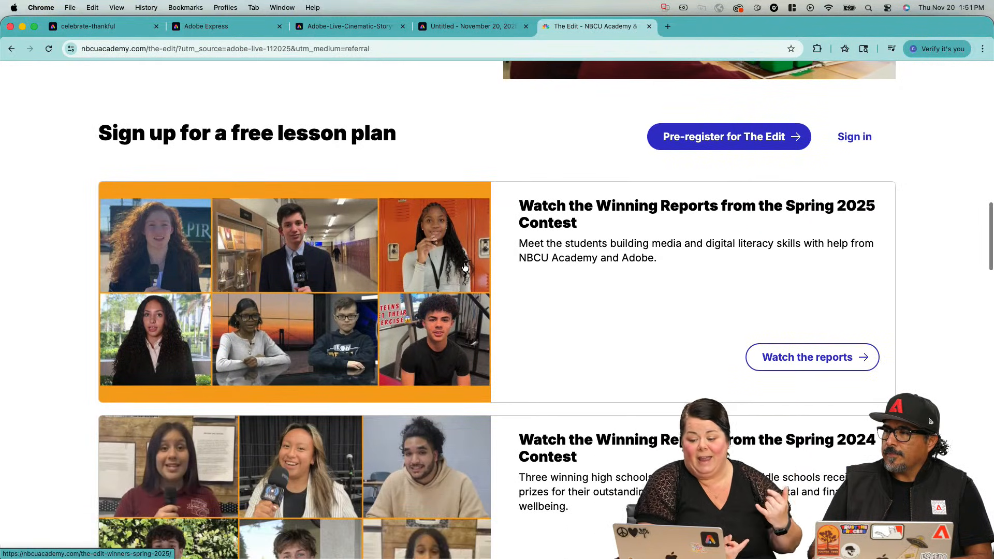
scroll(465, 267, "down", 2)
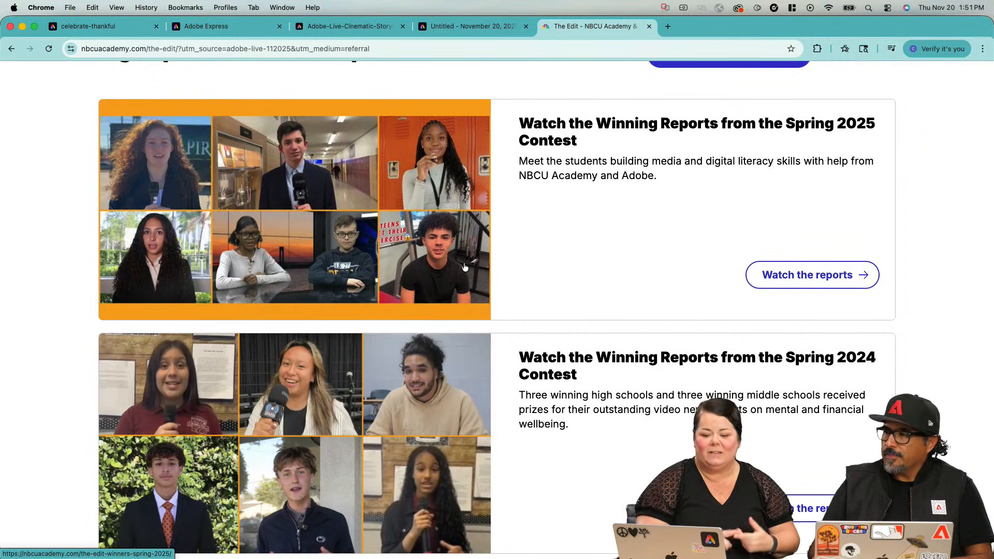
scroll(464, 267, "up", 1)
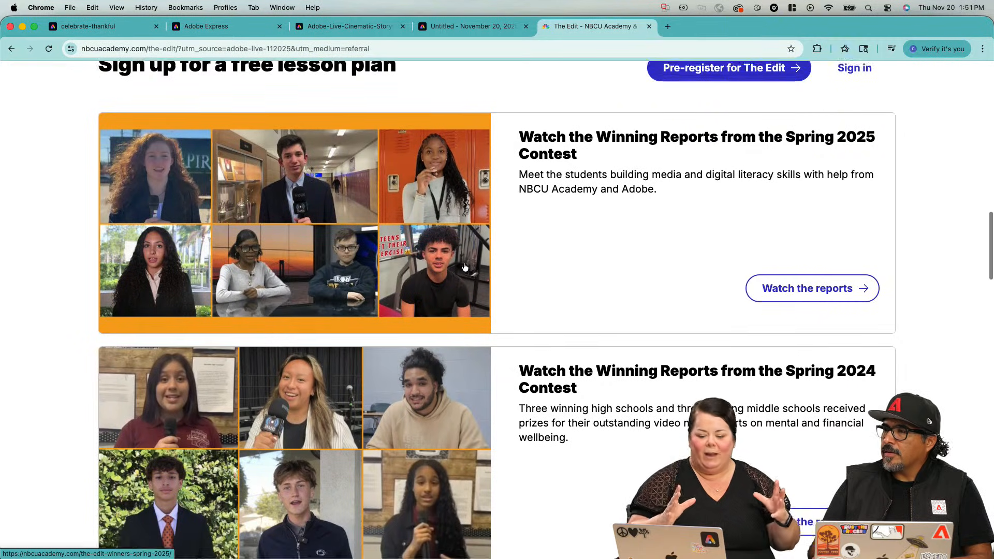
- Return to the introduction of The Edit and review the pre-registration banner, challenge description and prize section again
scroll(464, 268, "up", 10)
scroll(462, 264, "up", 1)
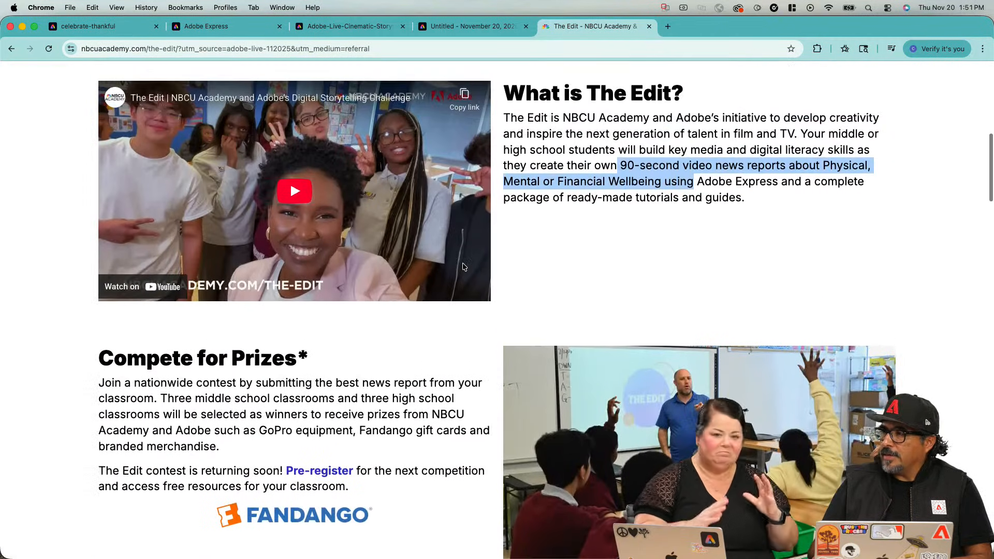
scroll(462, 264, "up", 2)
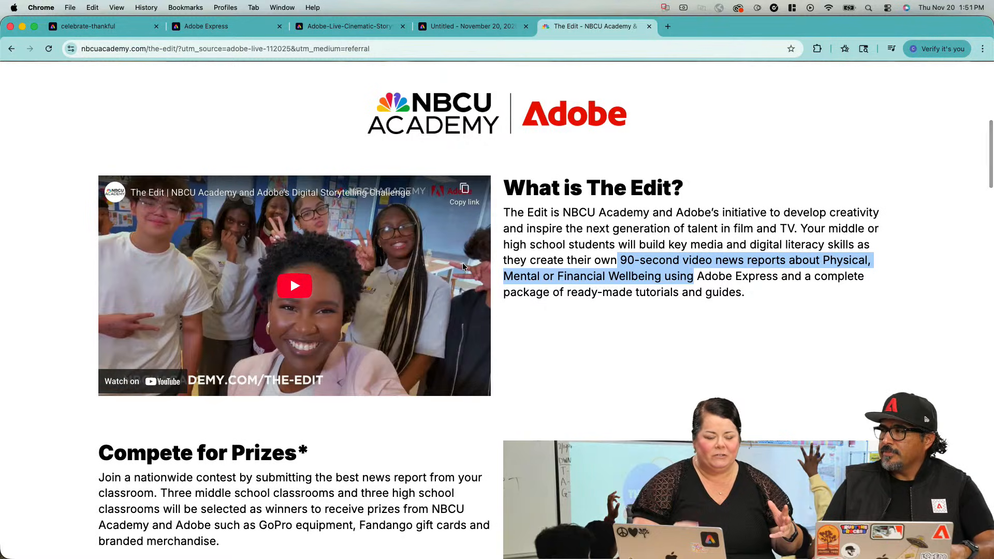
scroll(463, 266, "up", 3)
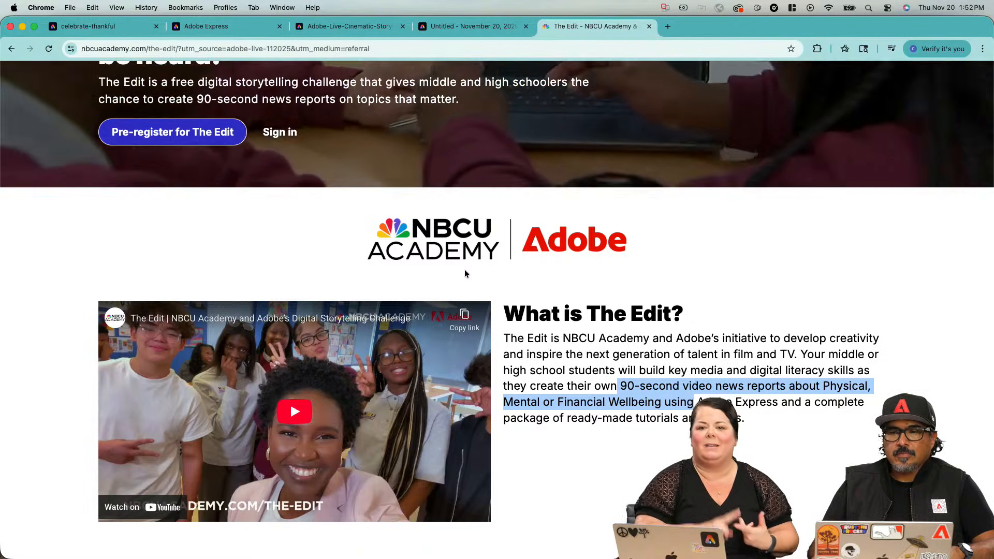
scroll(464, 271, "up", 1)
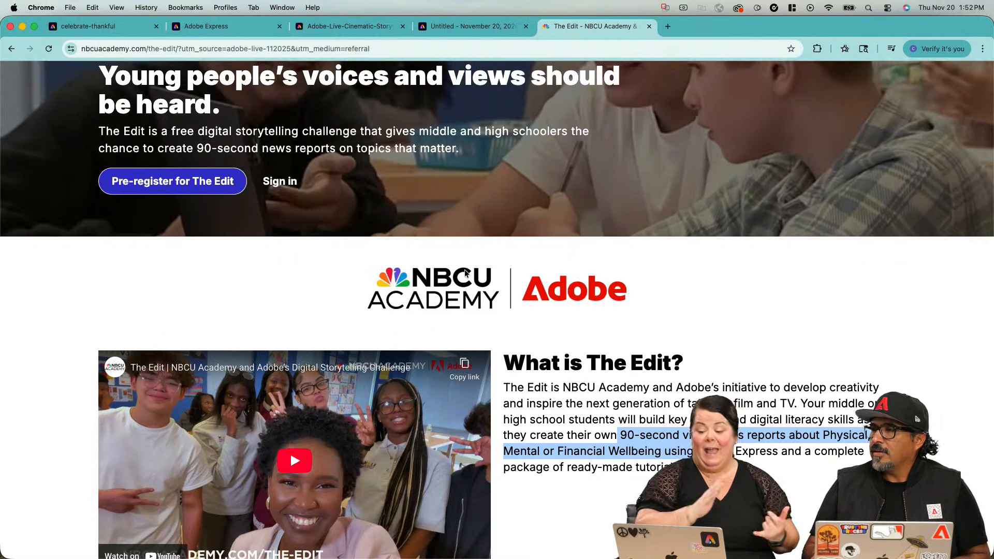
scroll(451, 287, "down", 3)
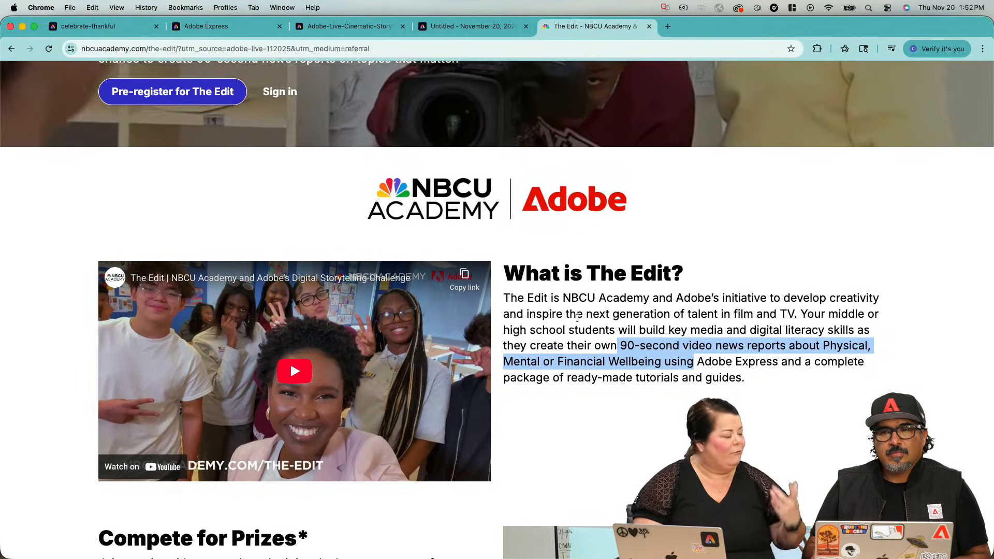
scroll(579, 317, "down", 2)
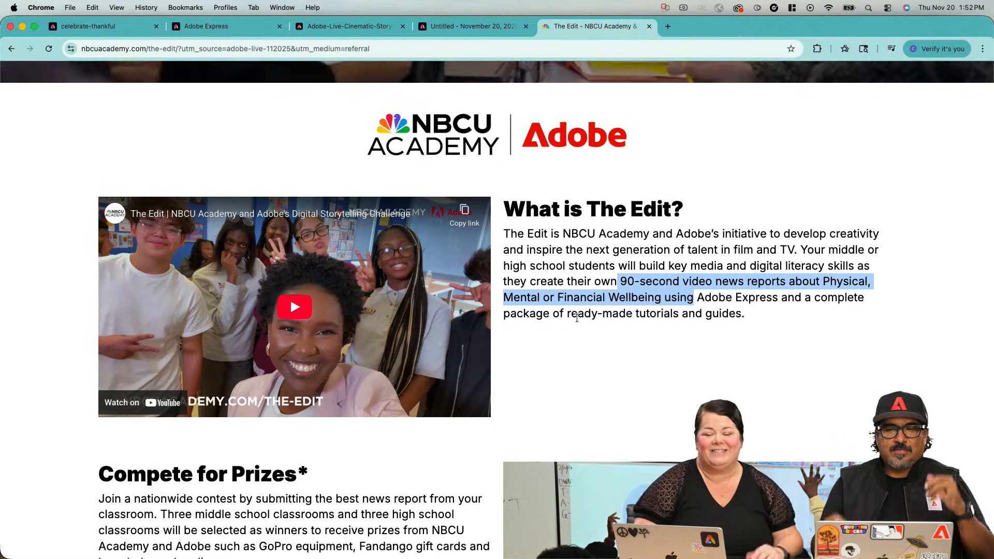
scroll(576, 317, "down", 5)
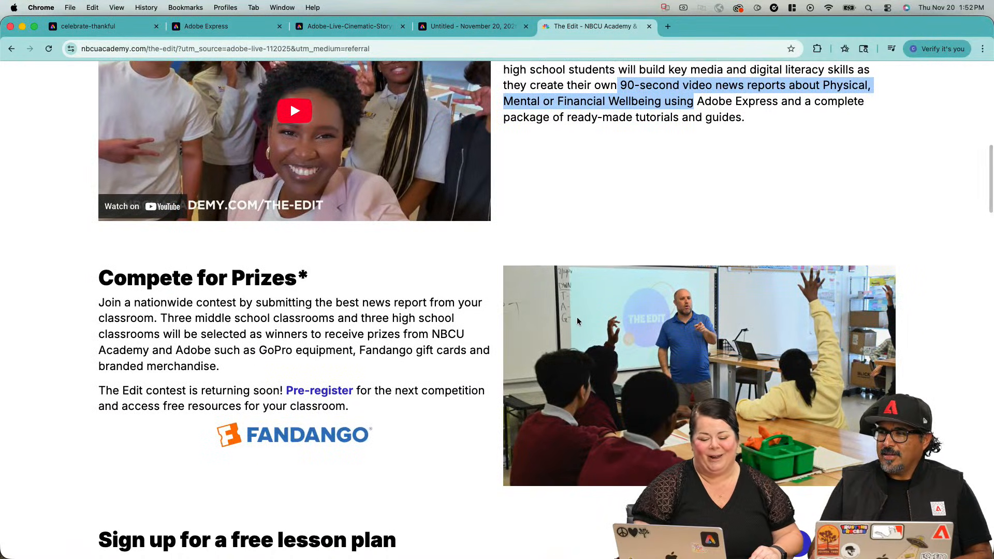
scroll(580, 327, "up", 12)
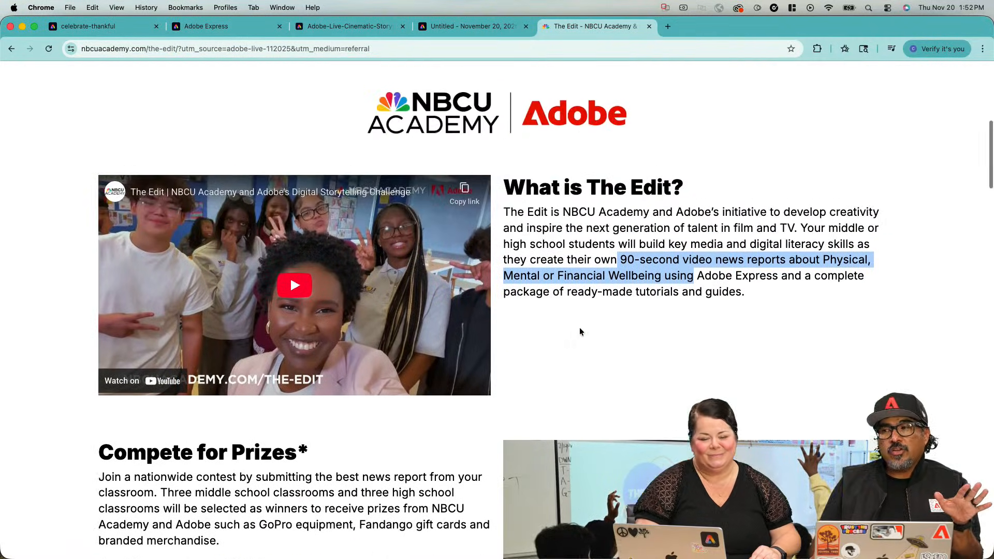